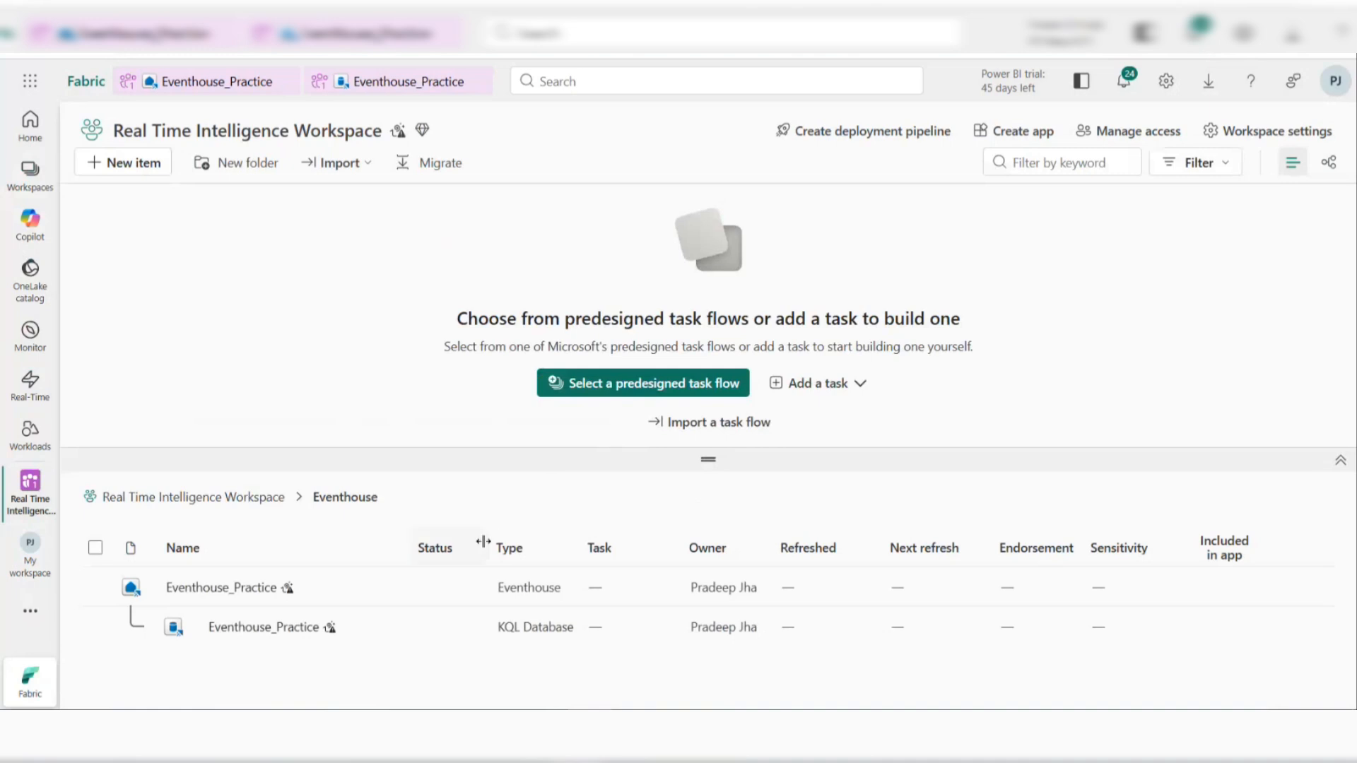
Open the Eventhouse_Practice eventhouse and its Eventhouse_Practice KQL database
click(222, 588)
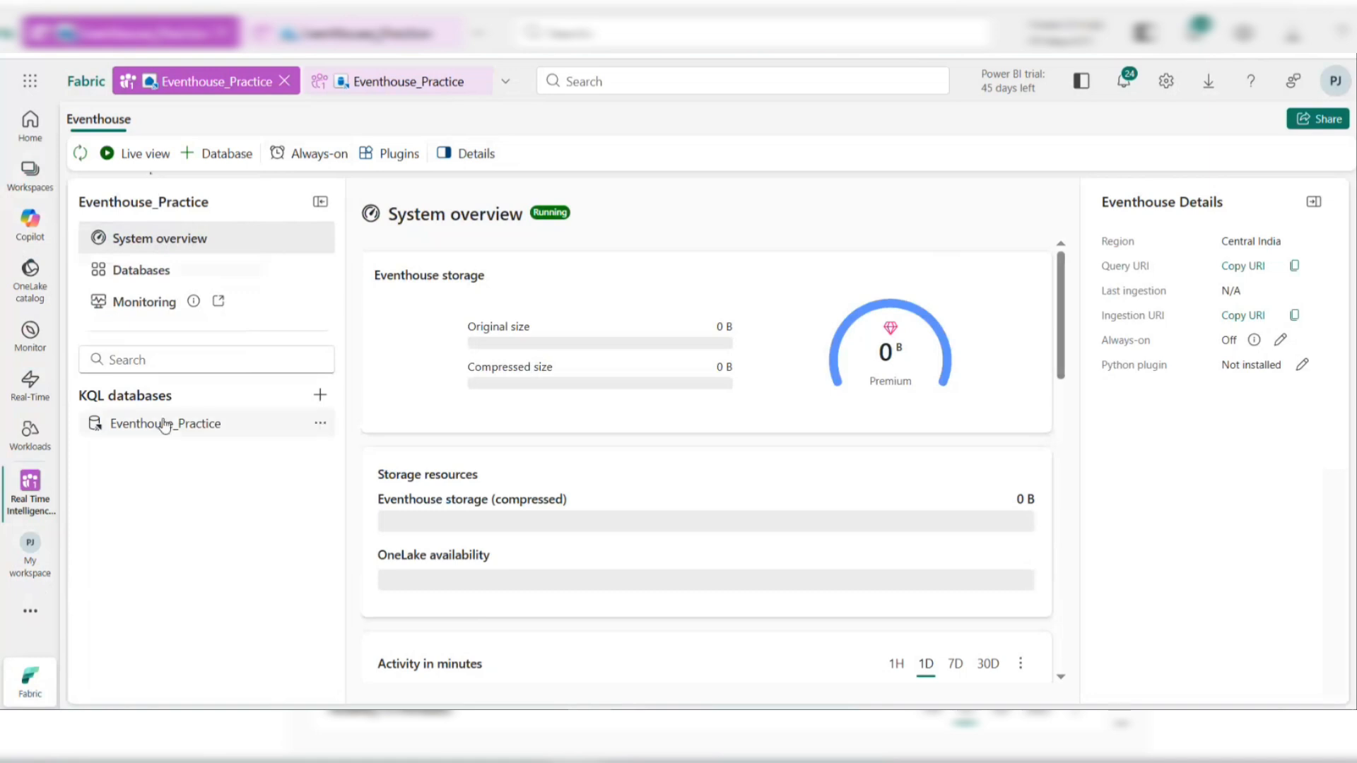
click(111, 420)
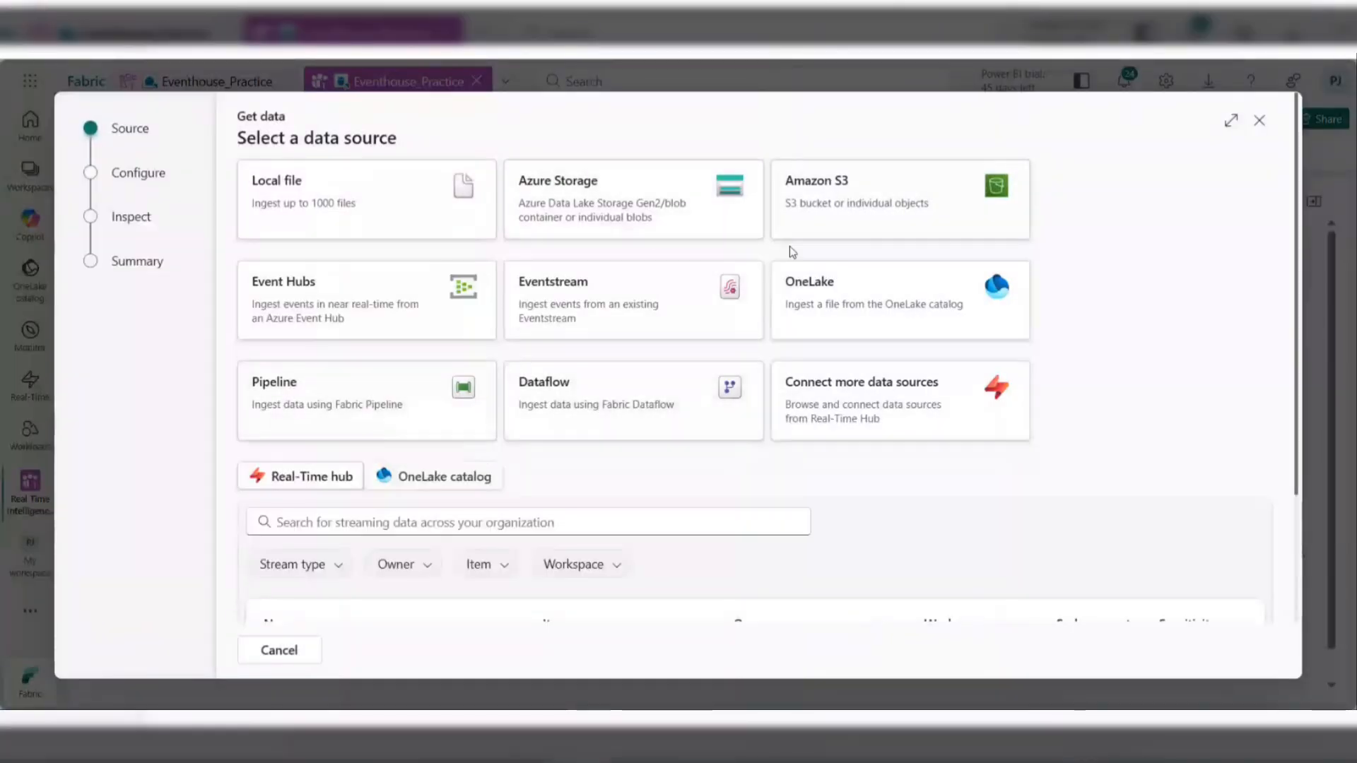
scroll(283, 475, down, 2)
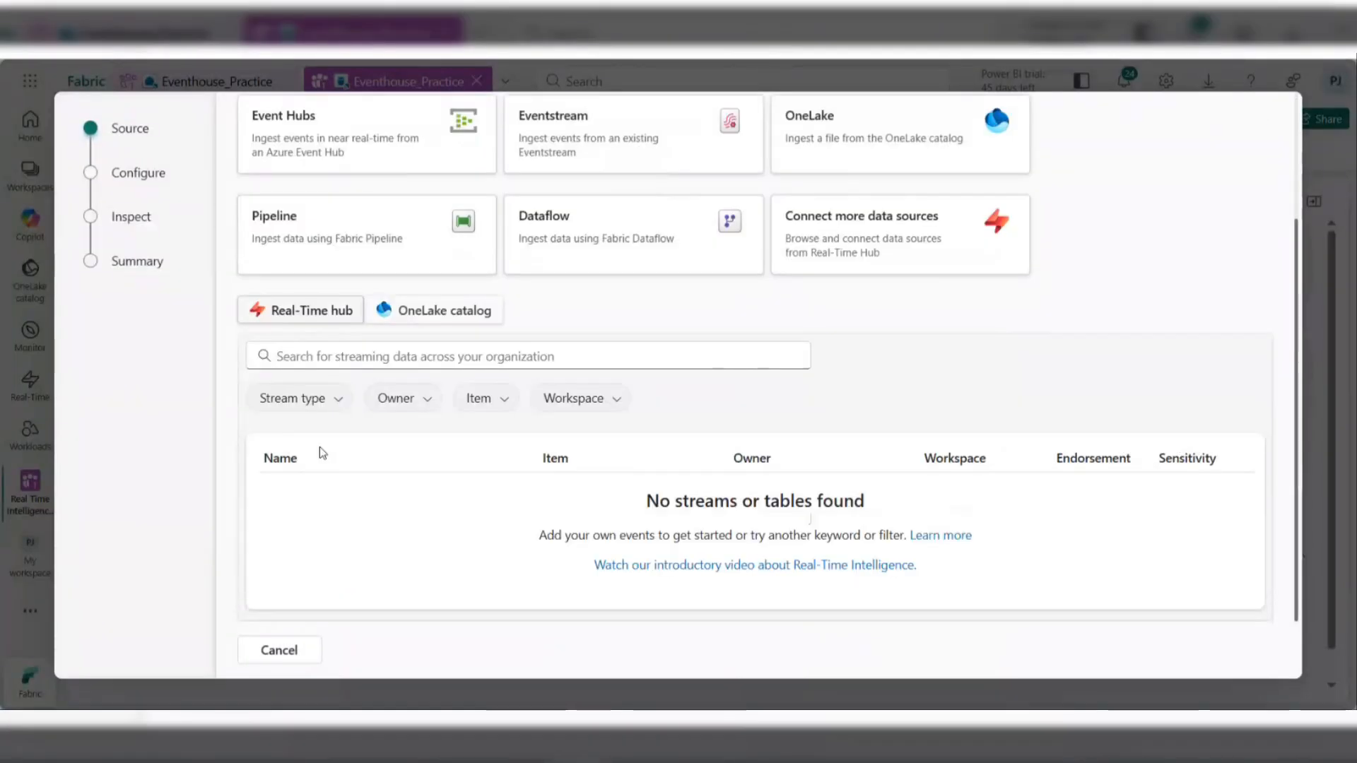
scroll(320, 447, up, 2)
scroll(560, 339, down, 2)
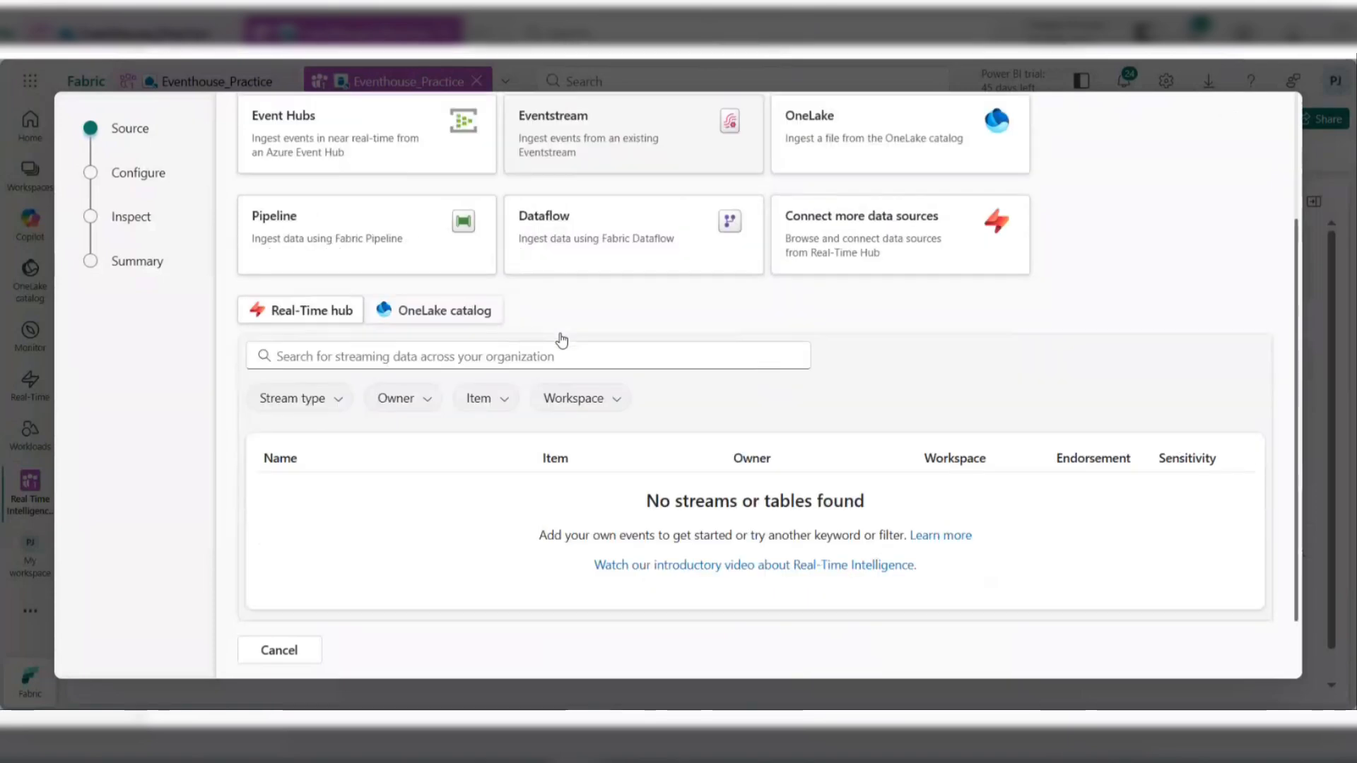
scroll(562, 341, up, 2)
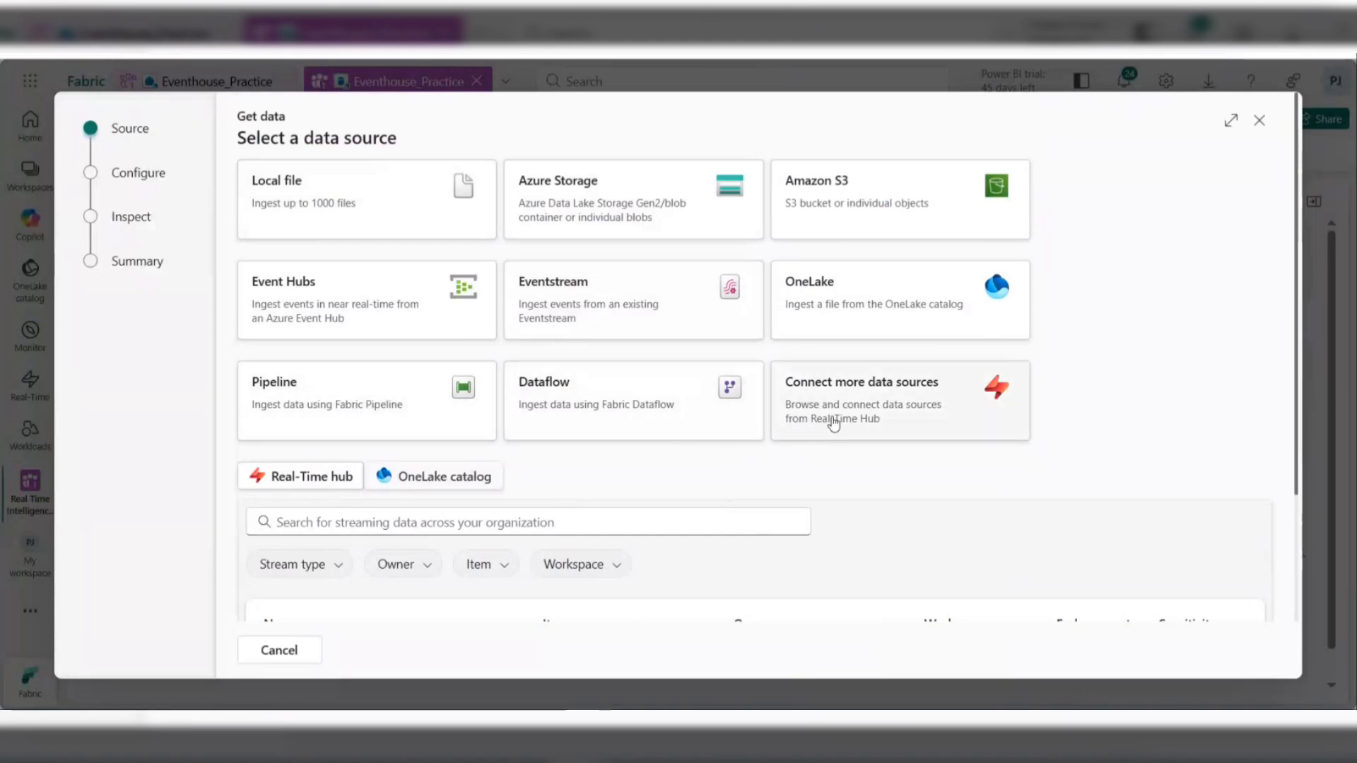
scroll(559, 387, down, 1)
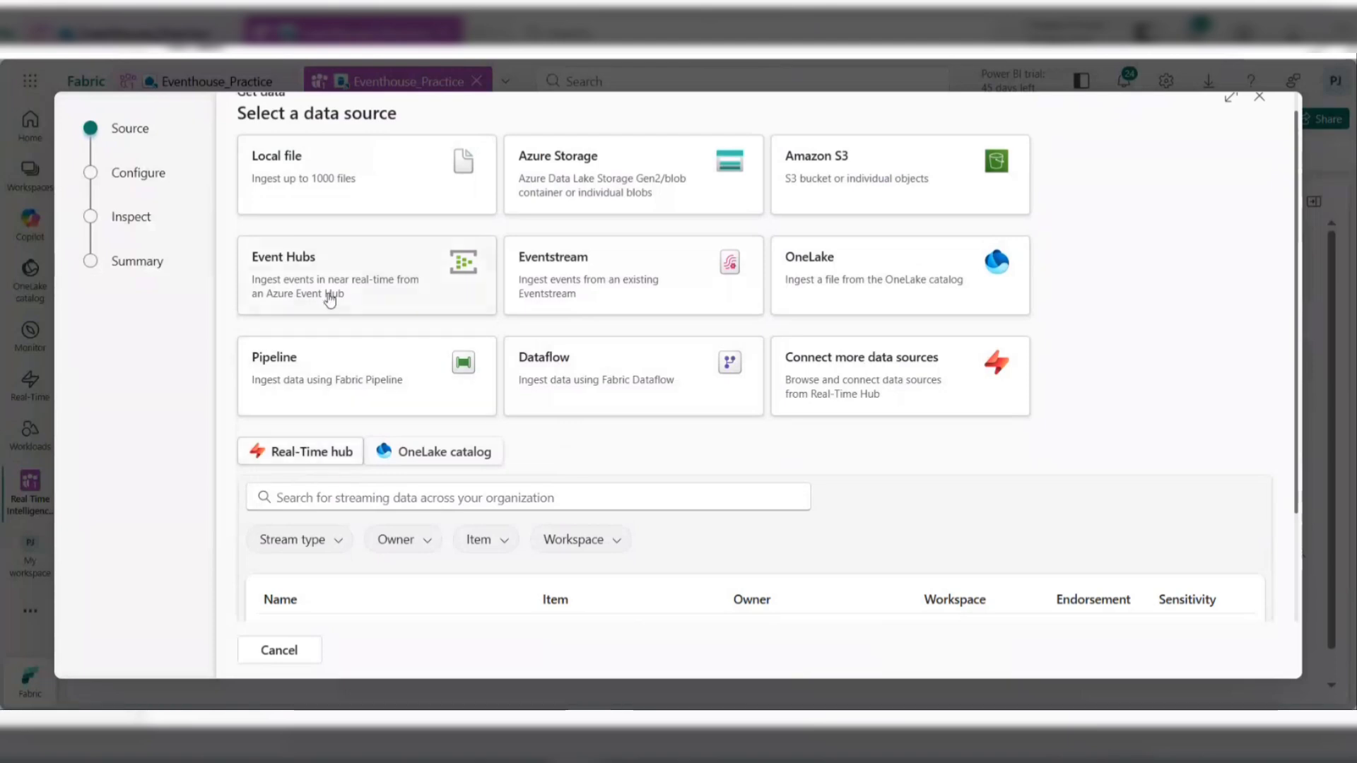
click(329, 290)
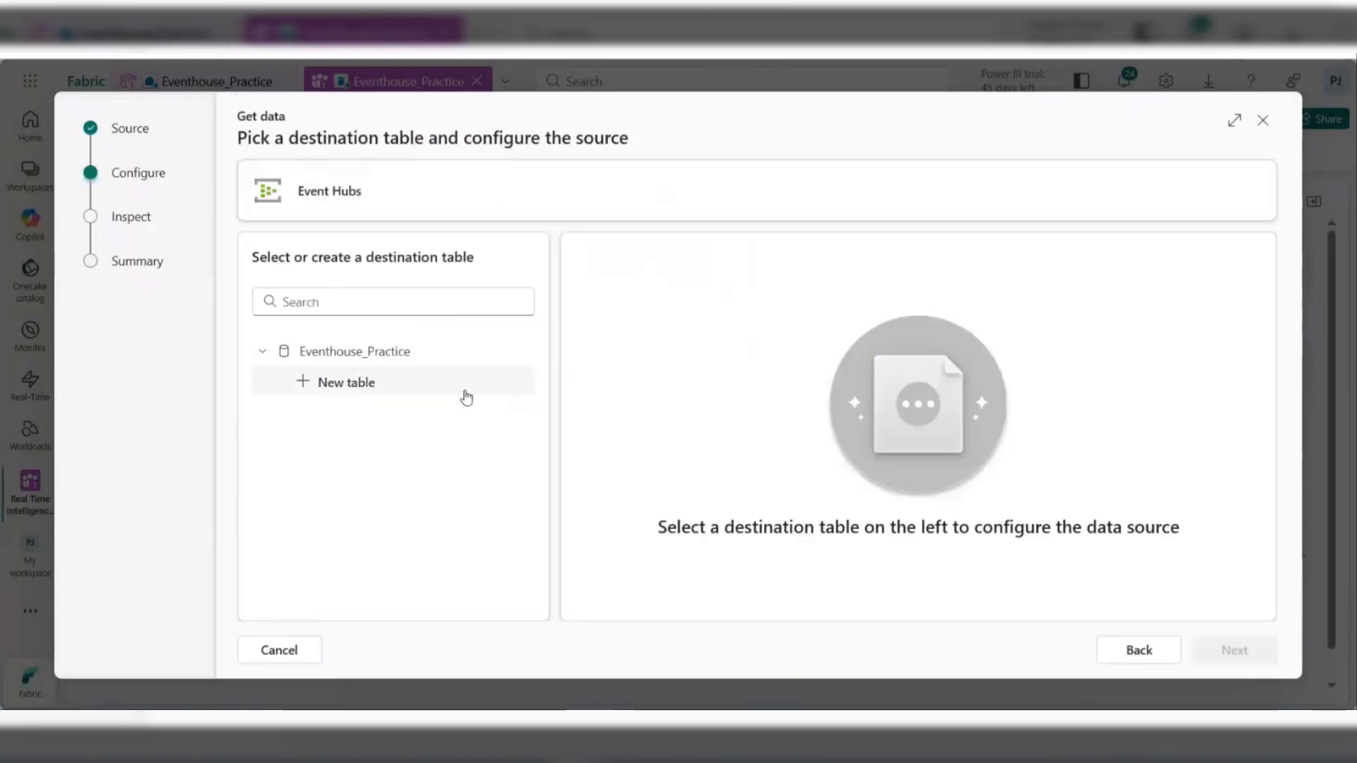
click(1265, 120)
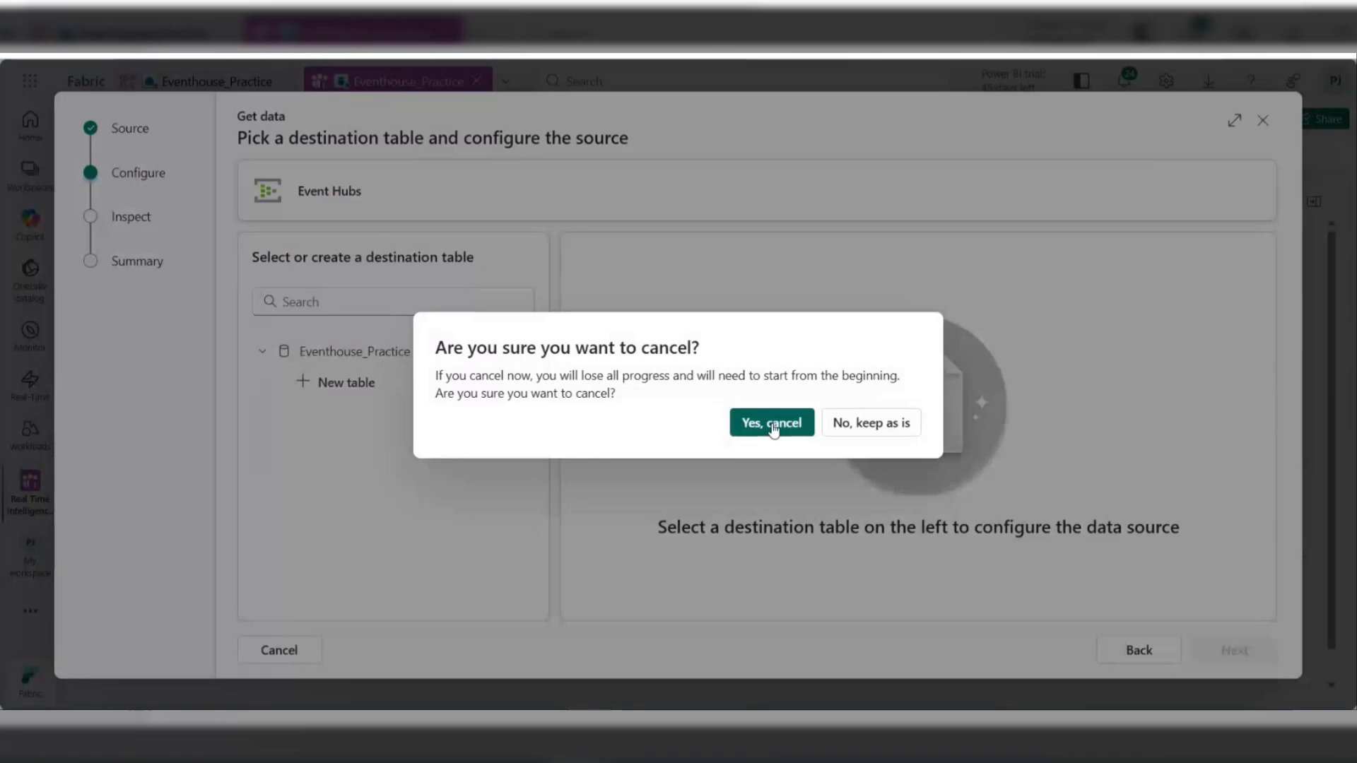
click(772, 424)
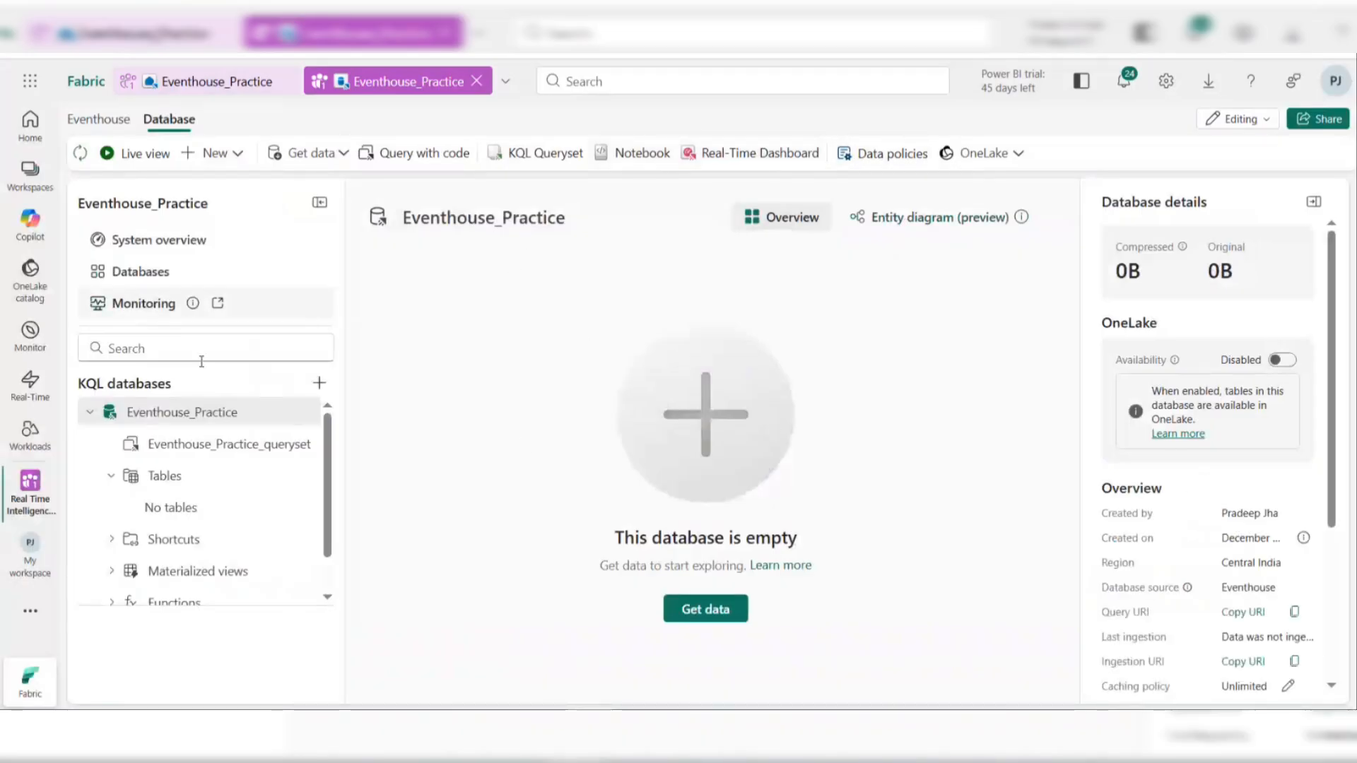
Open the Real-Time hub, dismiss its welcome dialog, and go to its data sources list
click(31, 385)
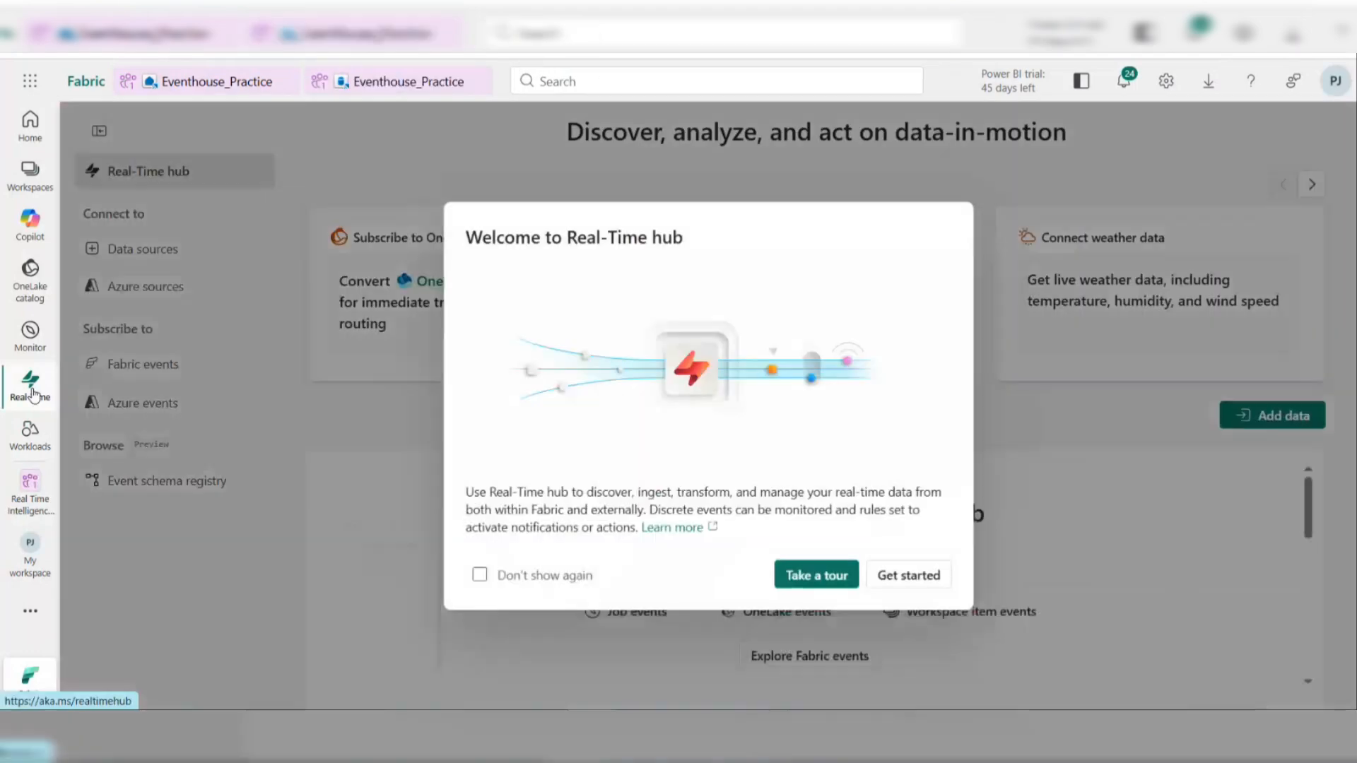
click(908, 574)
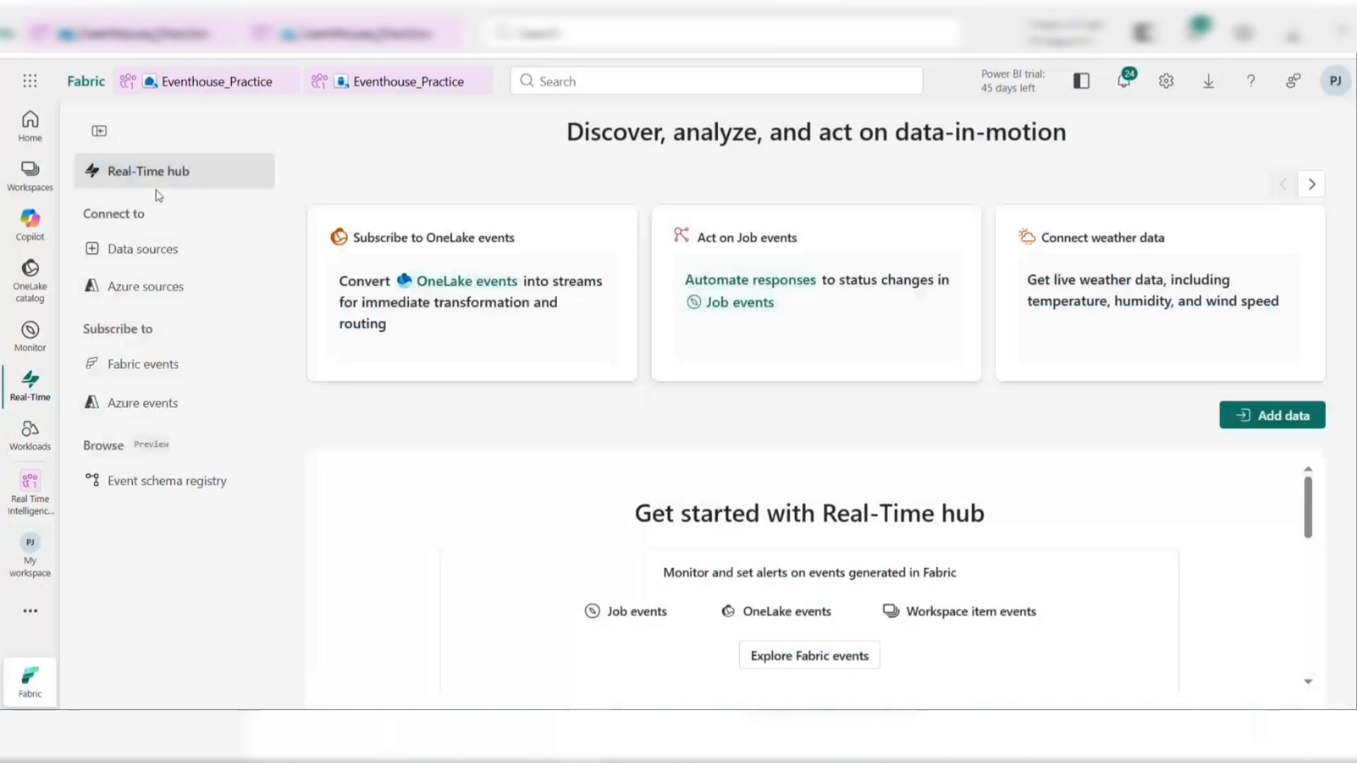
click(133, 261)
Connect the Bicycle rentals sample scenario to a new eventstream named new_eventstream and finish the wizard
scroll(504, 435, down, 2)
scroll(507, 437, down, 3)
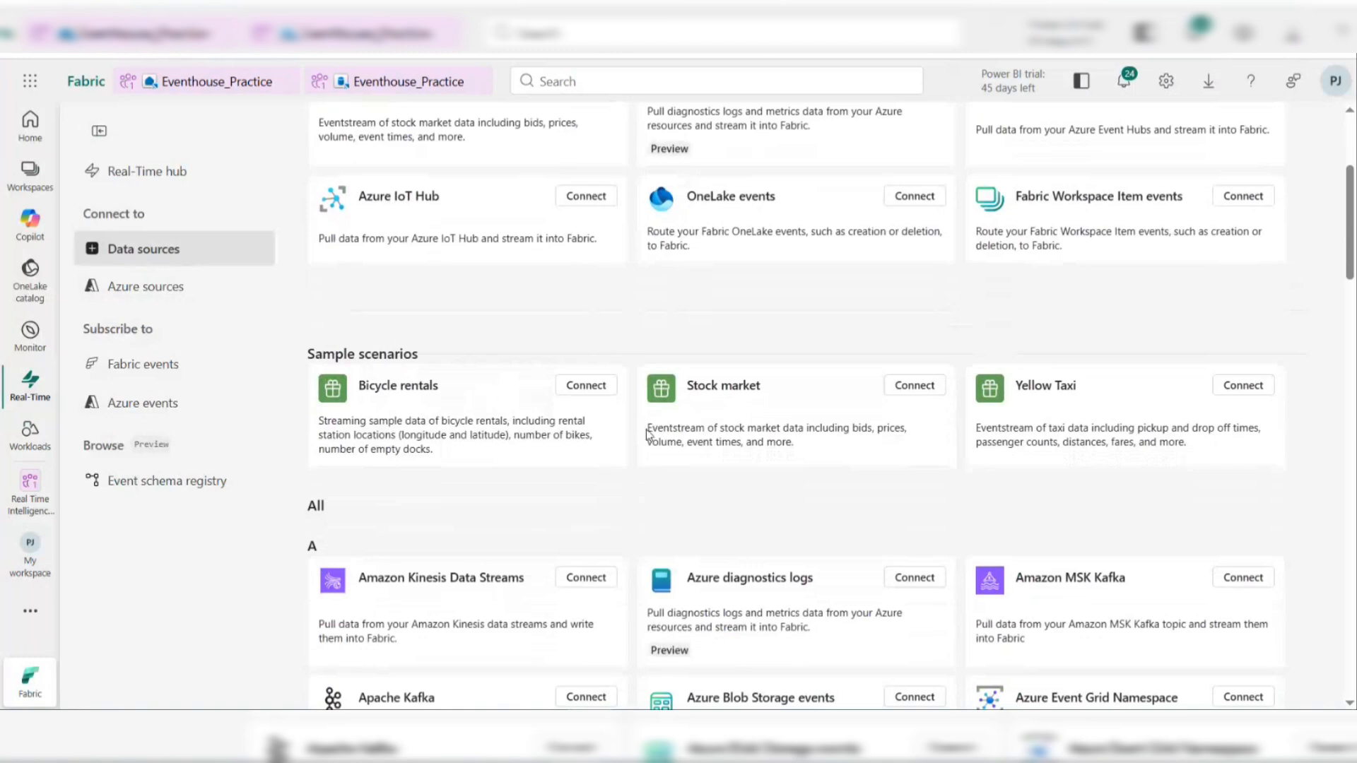
scroll(671, 444, down, 1)
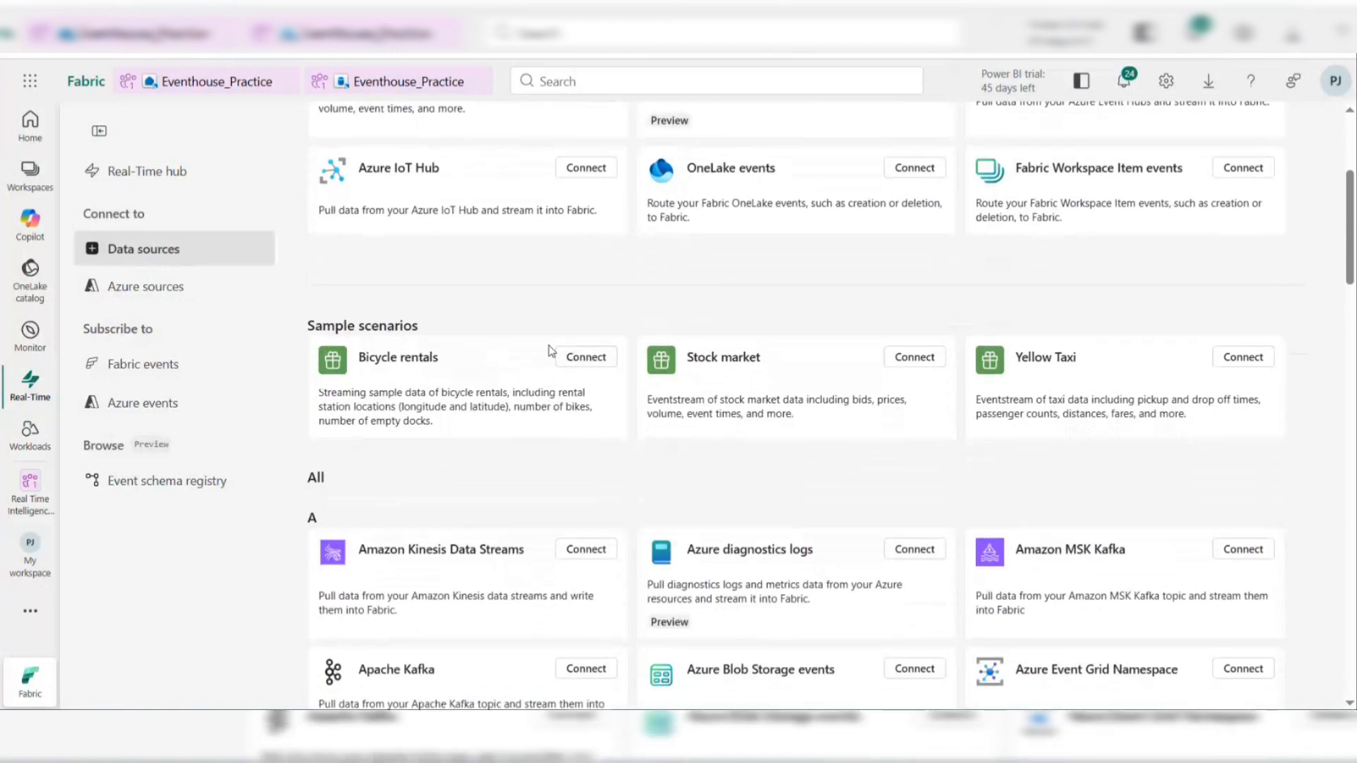
click(594, 362)
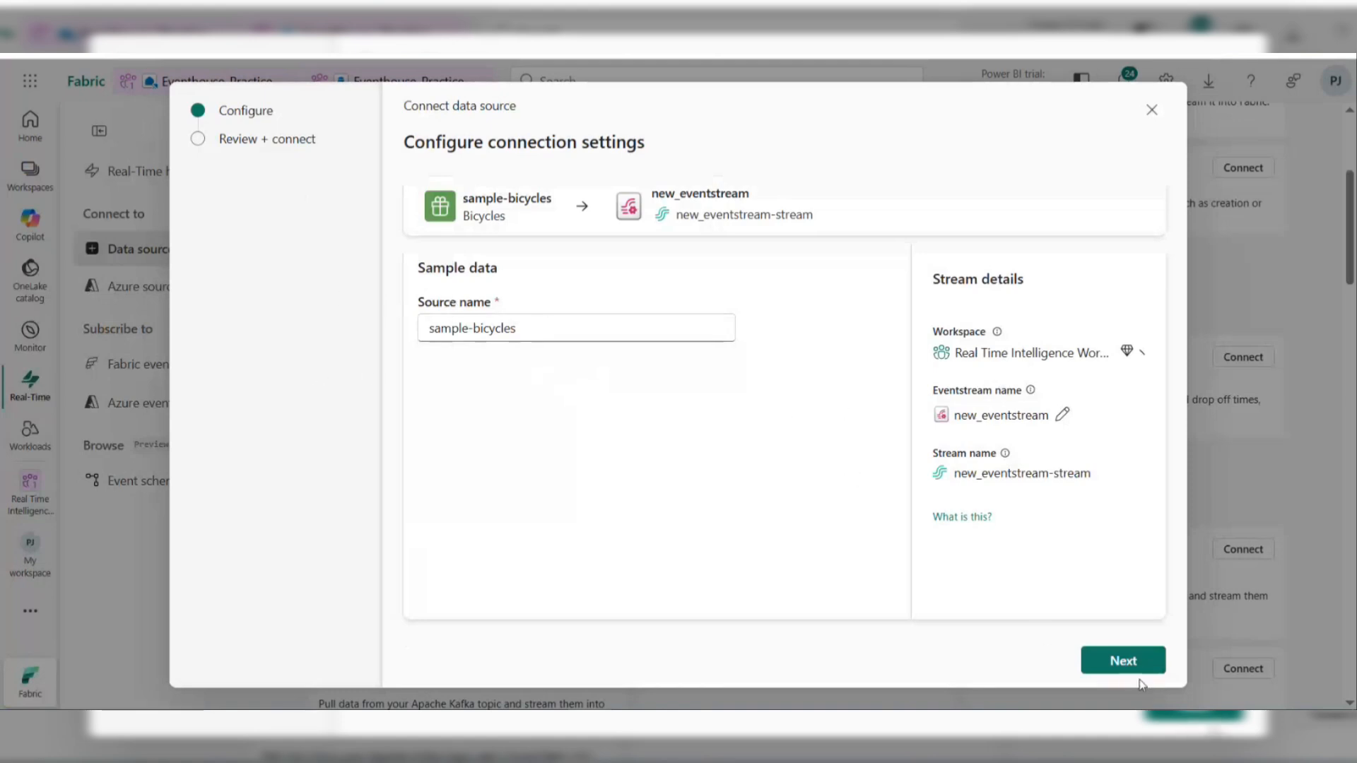
click(1069, 416)
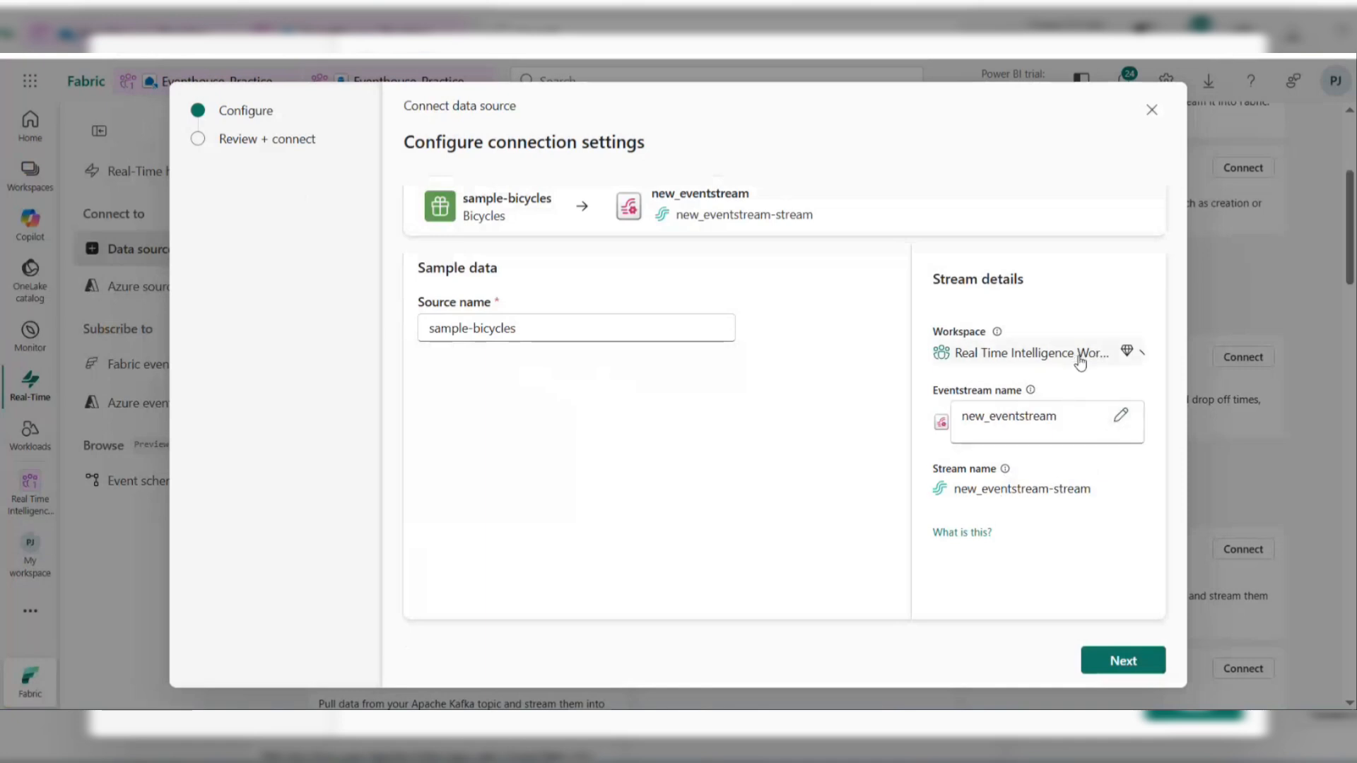
click(1132, 665)
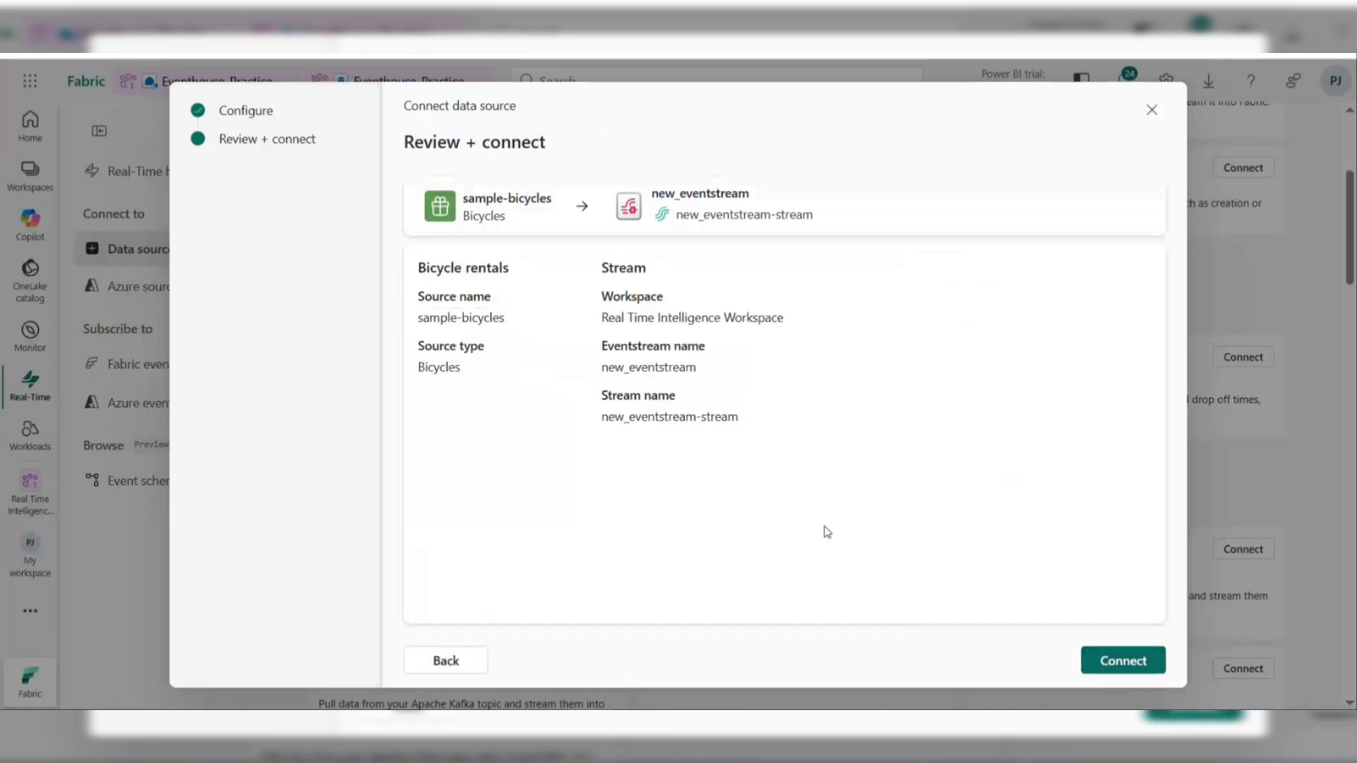
click(1113, 657)
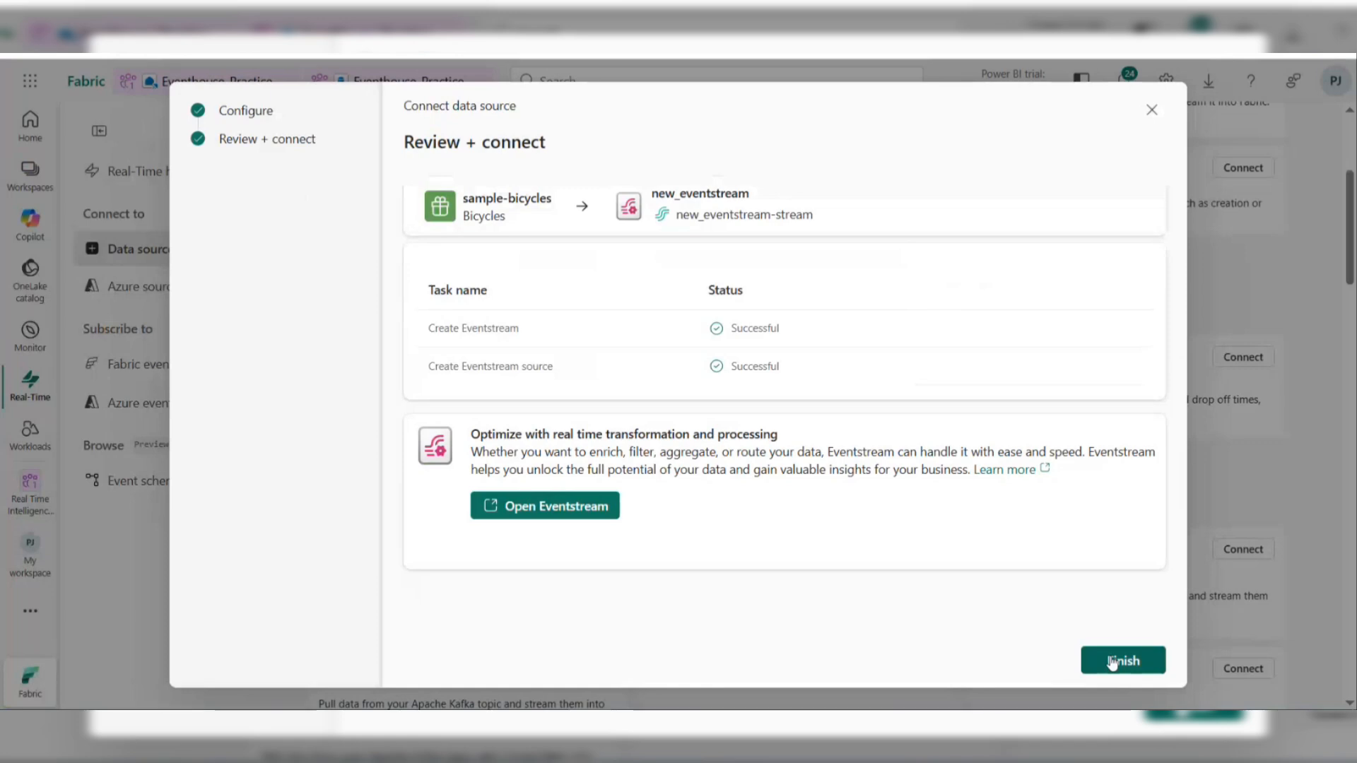
click(1114, 661)
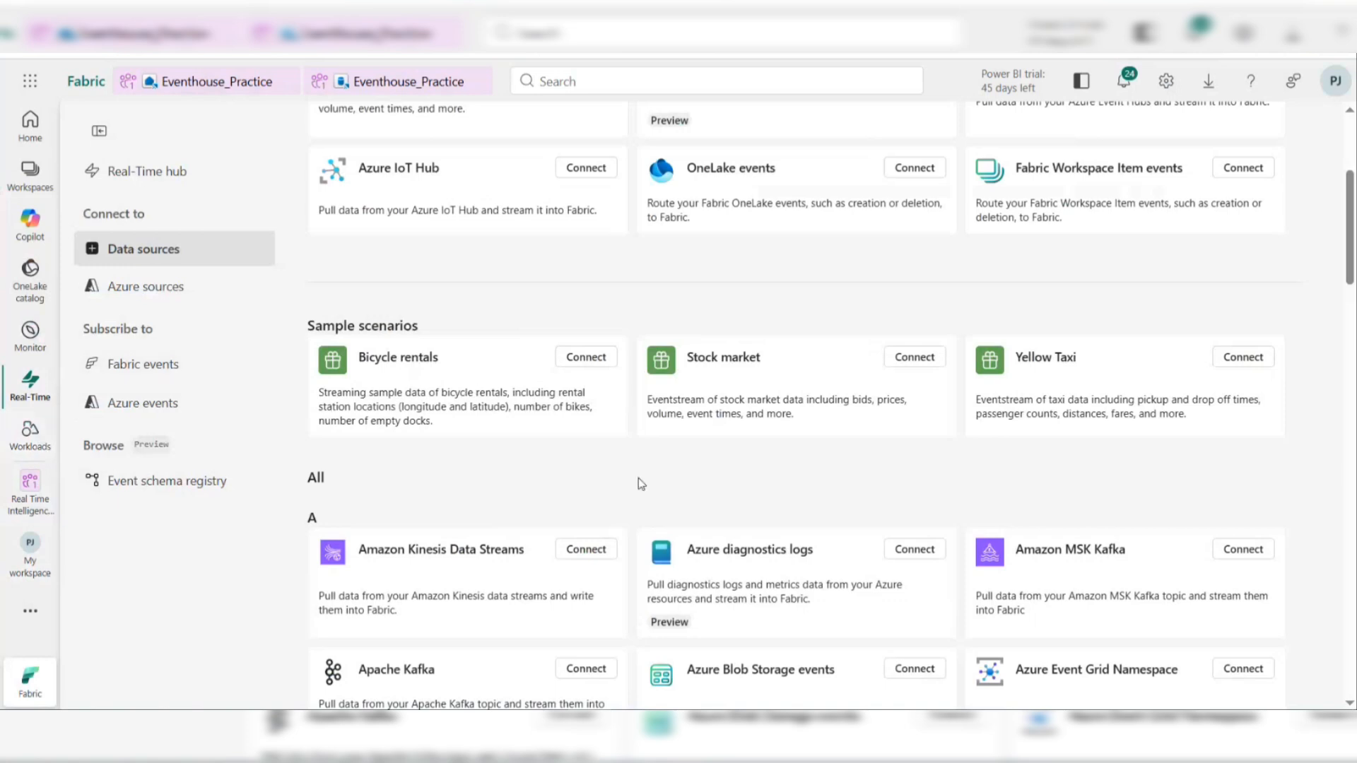
Open new_eventstream from the Real Time Intelligence Workspace
scroll(639, 438, up, 4)
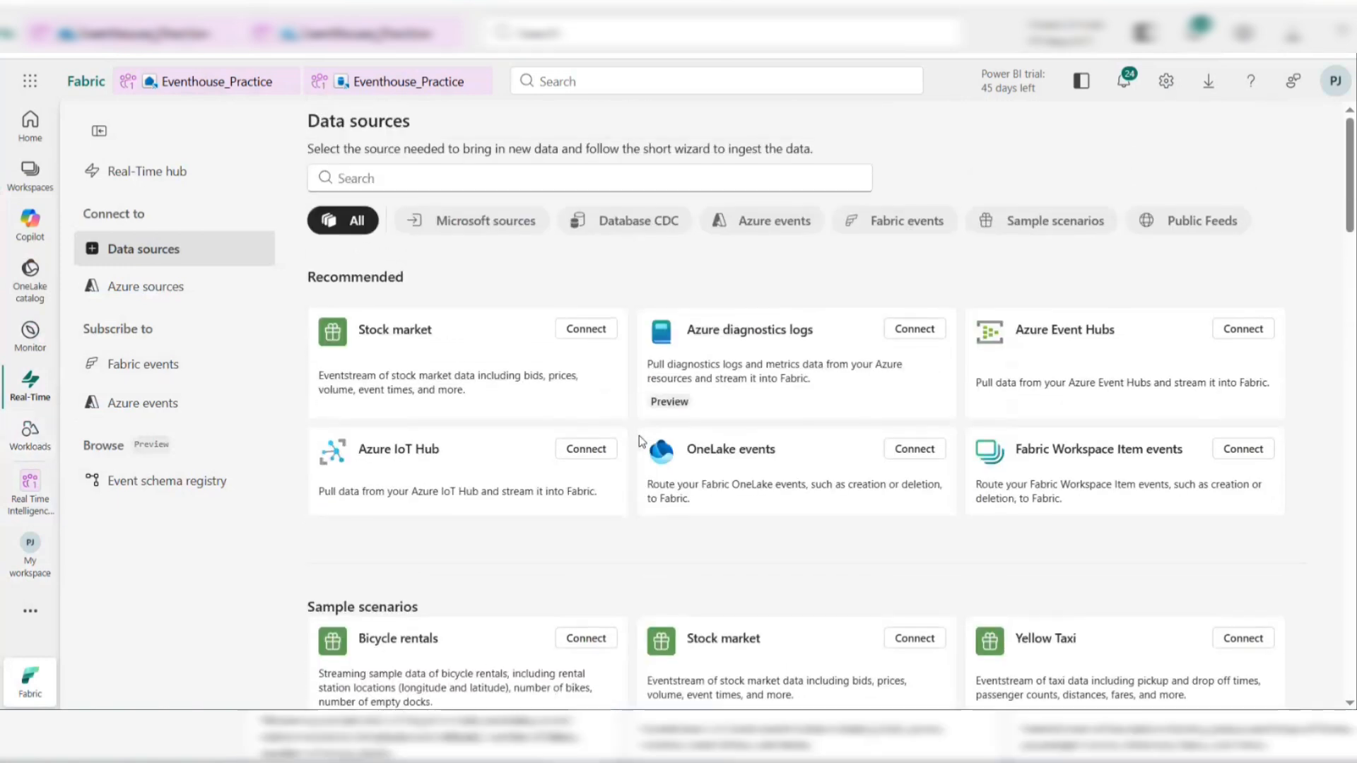
click(245, 83)
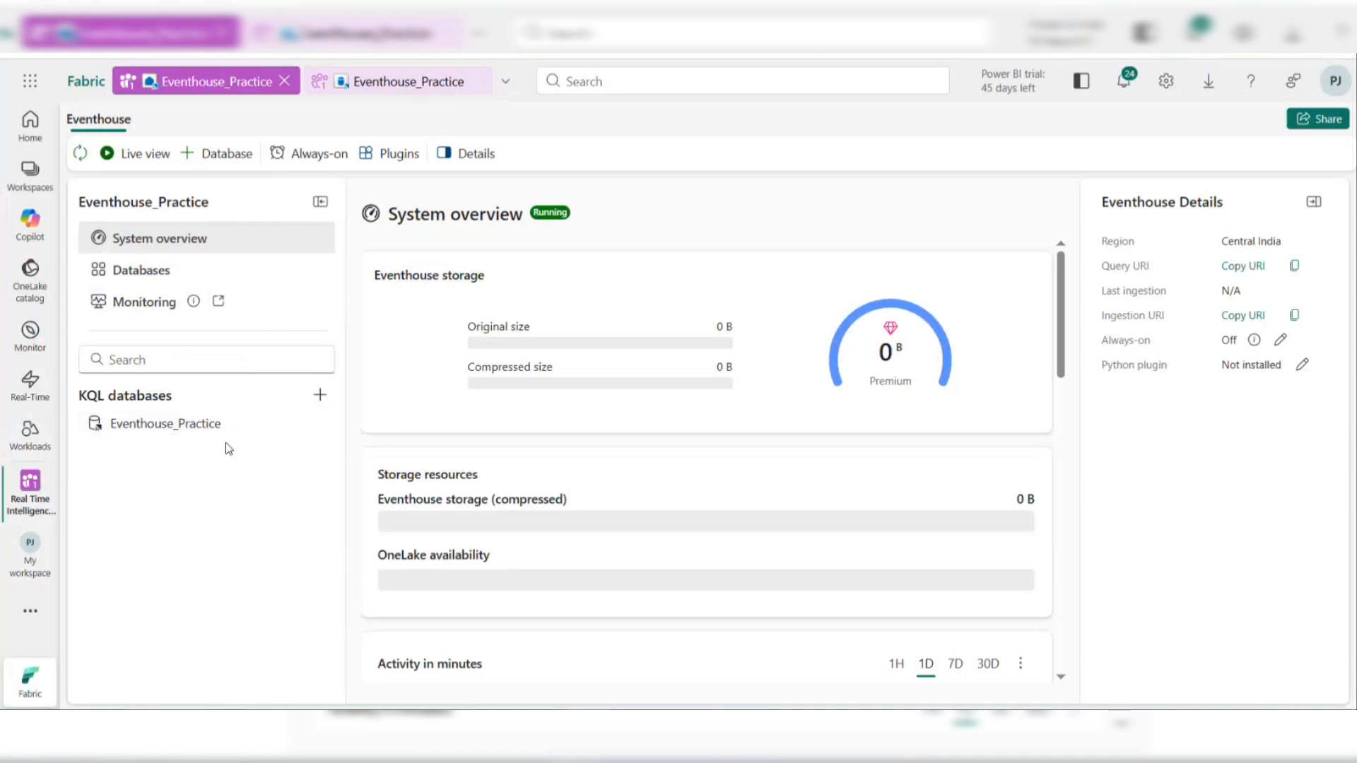
click(29, 483)
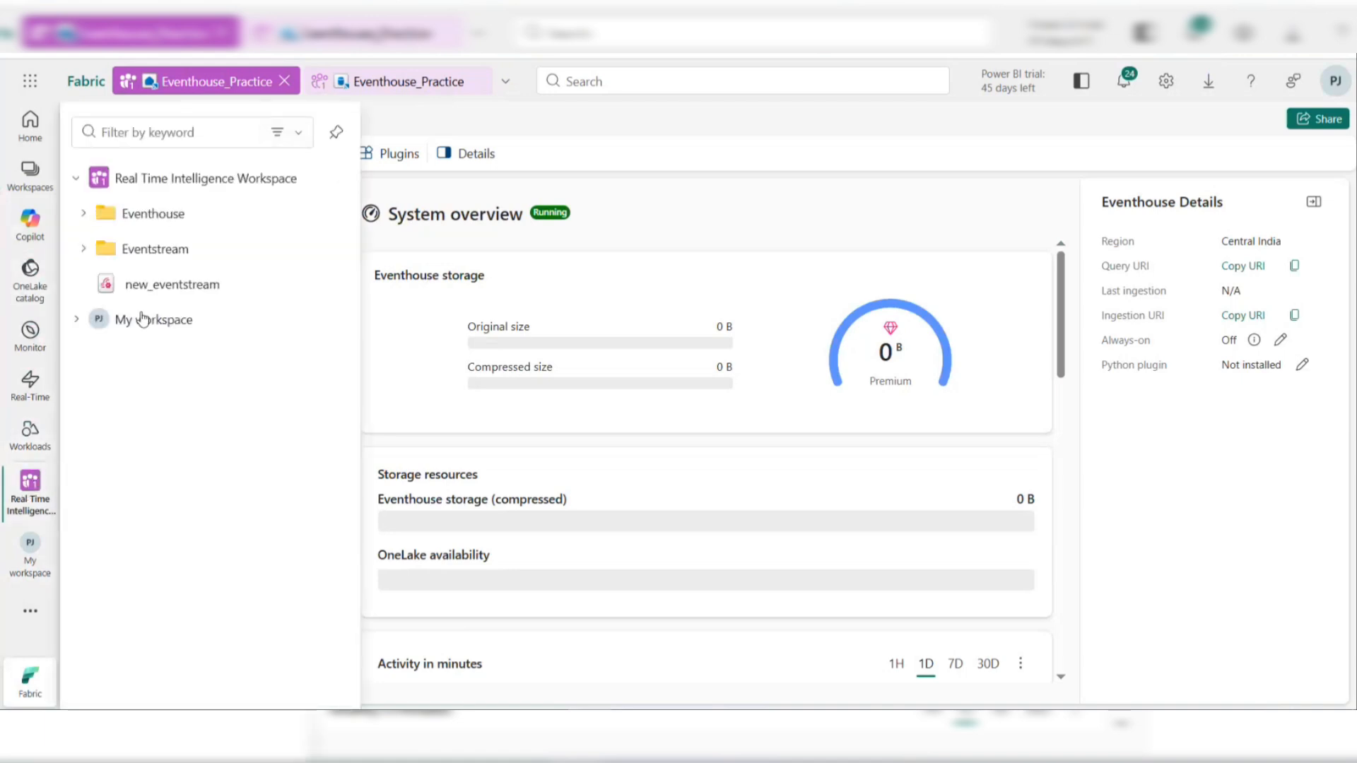
click(159, 253)
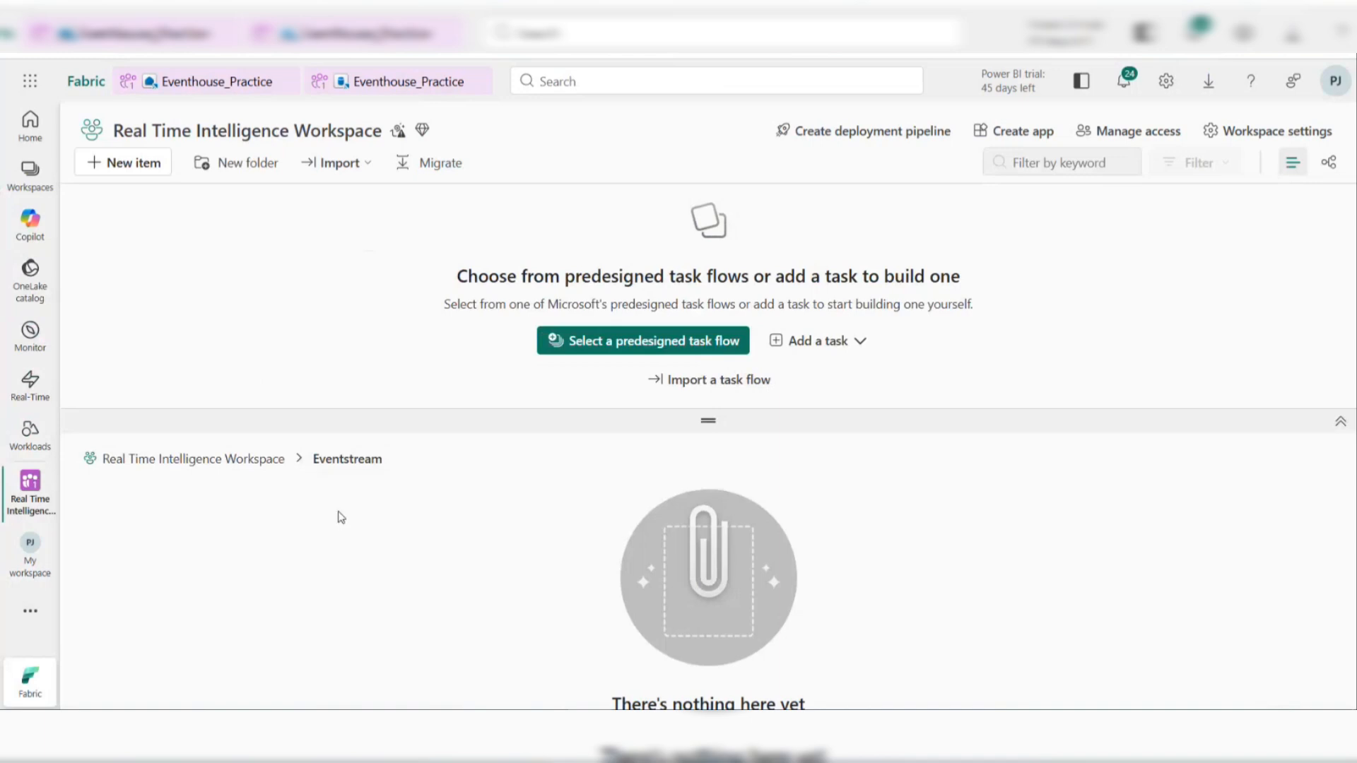
click(219, 461)
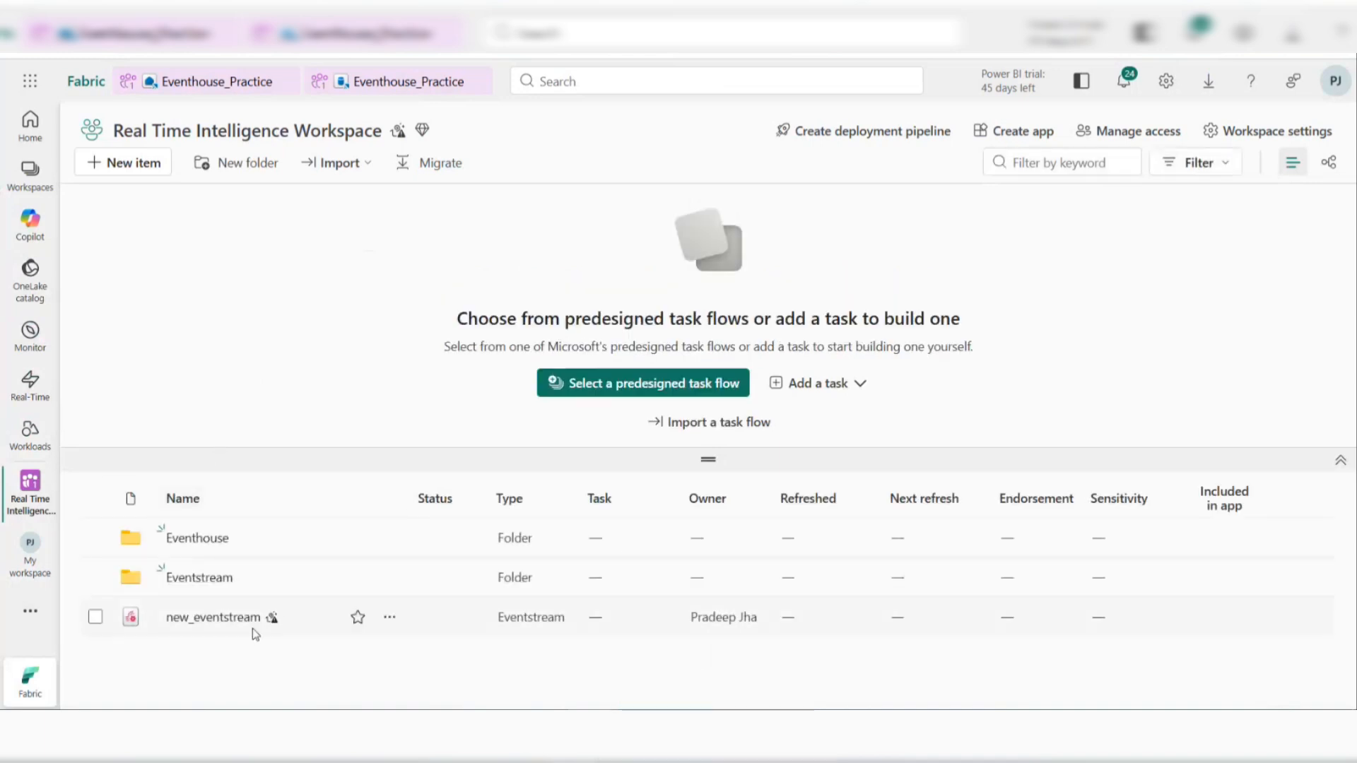
click(235, 619)
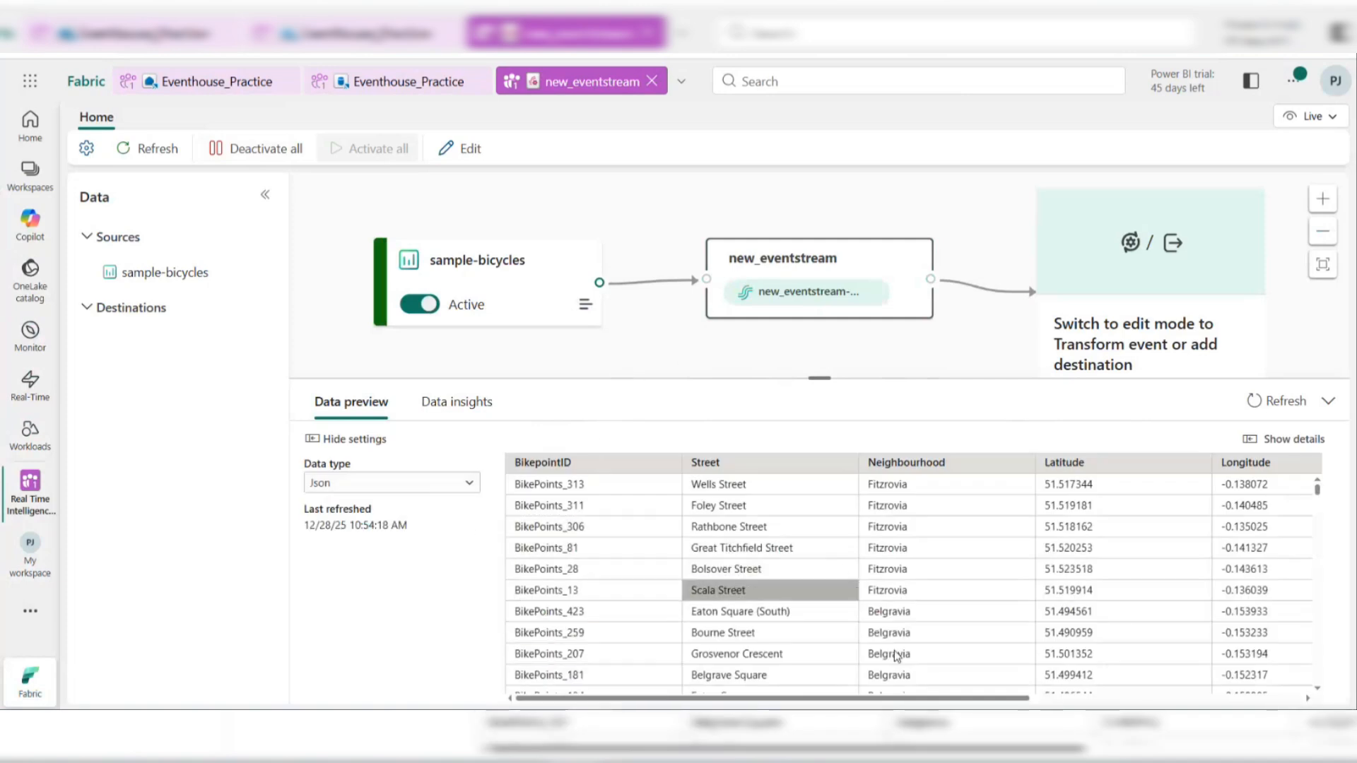
Inspect the bicycle sample data preview, refreshing it and scrolling across its columns
scroll(629, 702, right, 5)
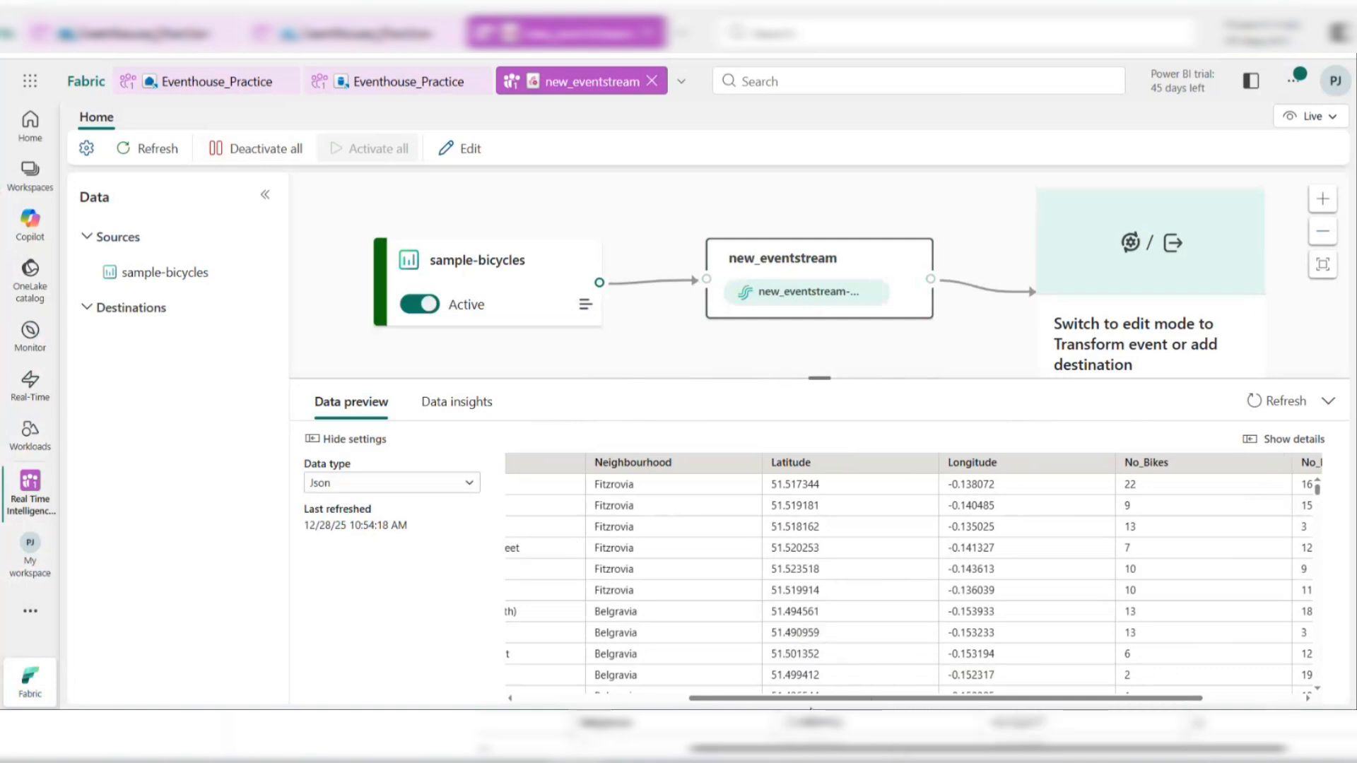
click(1274, 402)
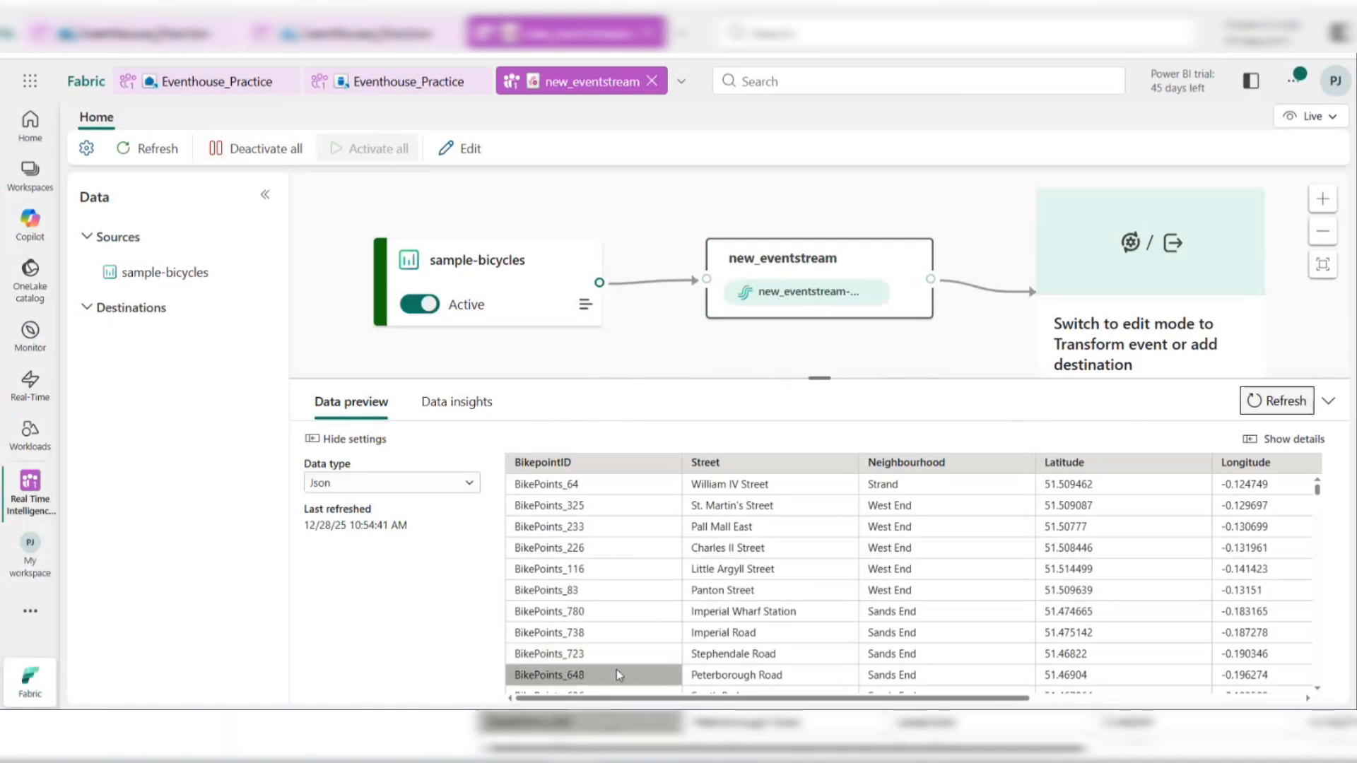
drag(646, 699, 919, 701)
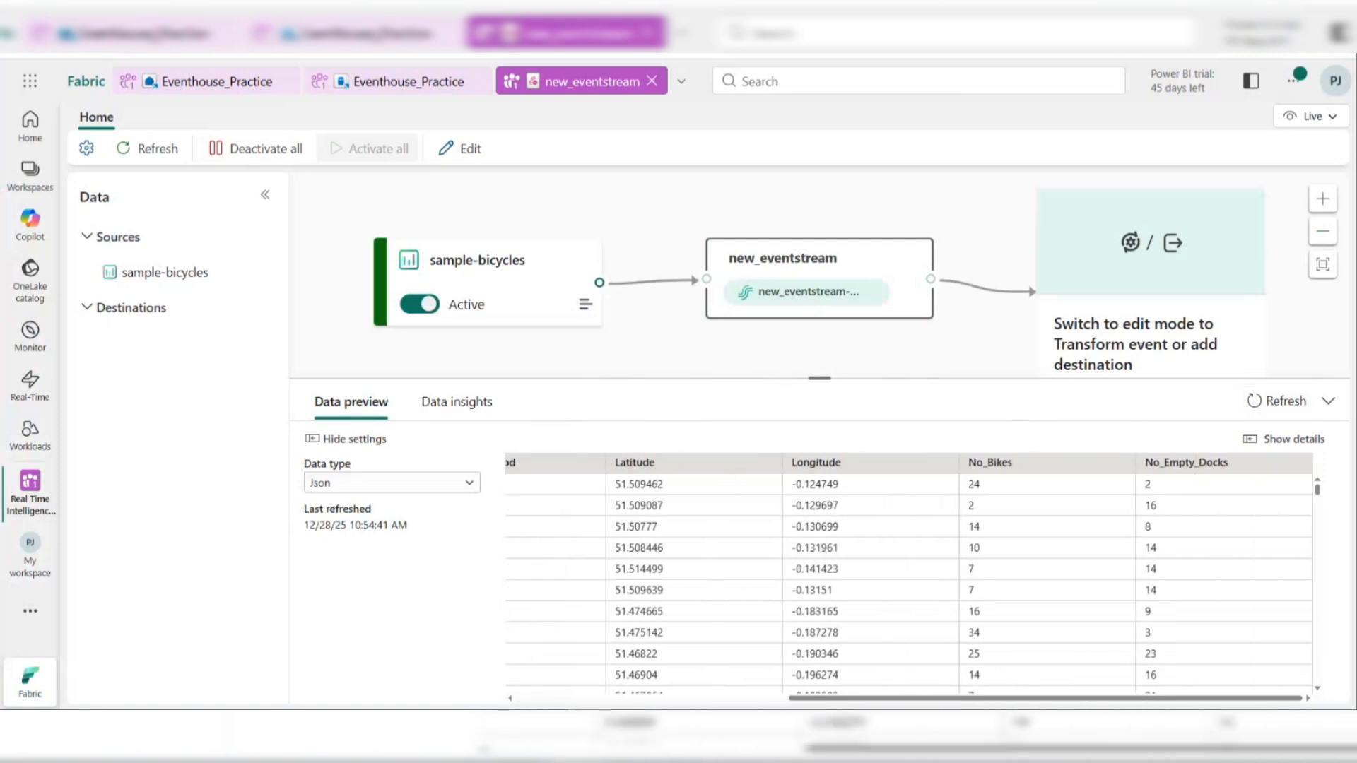
Switch the eventstream to edit mode and add a Filter transformation after the stream node
click(1136, 269)
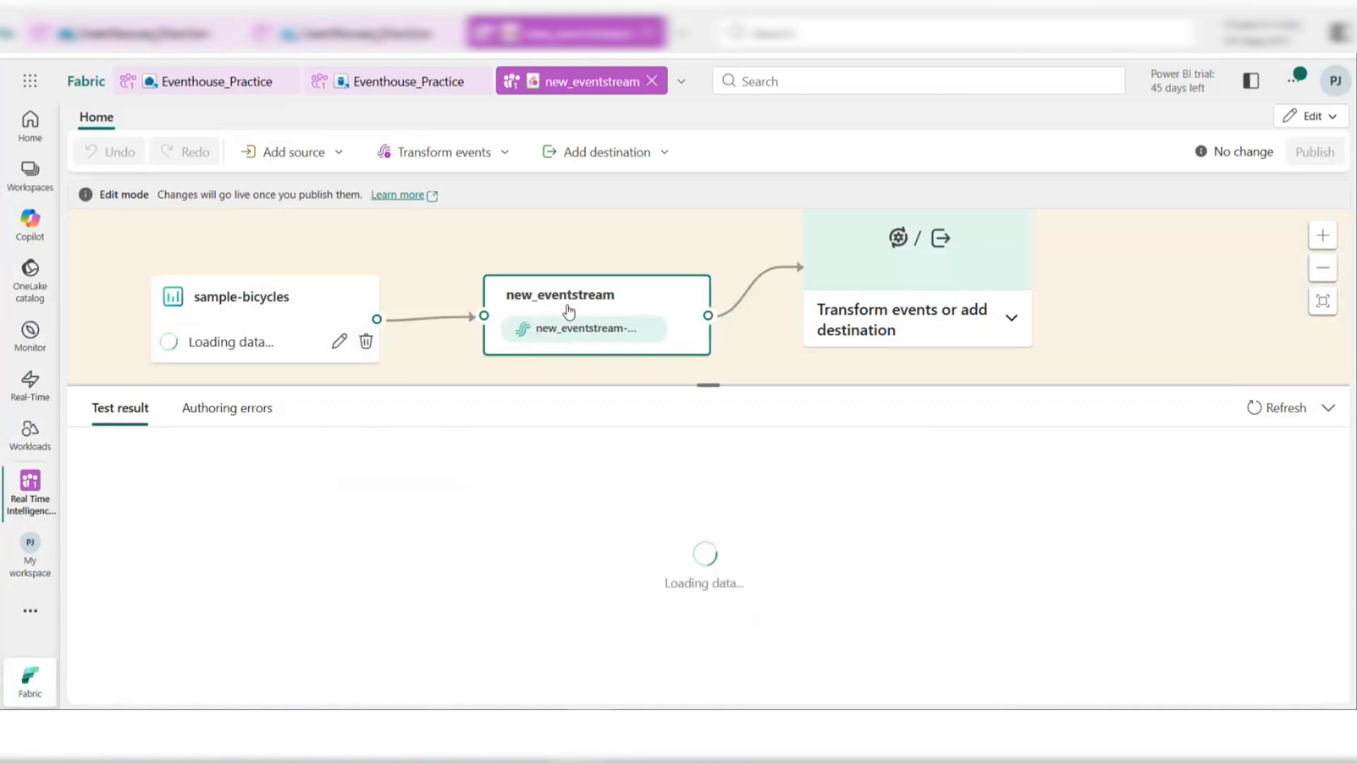
click(892, 328)
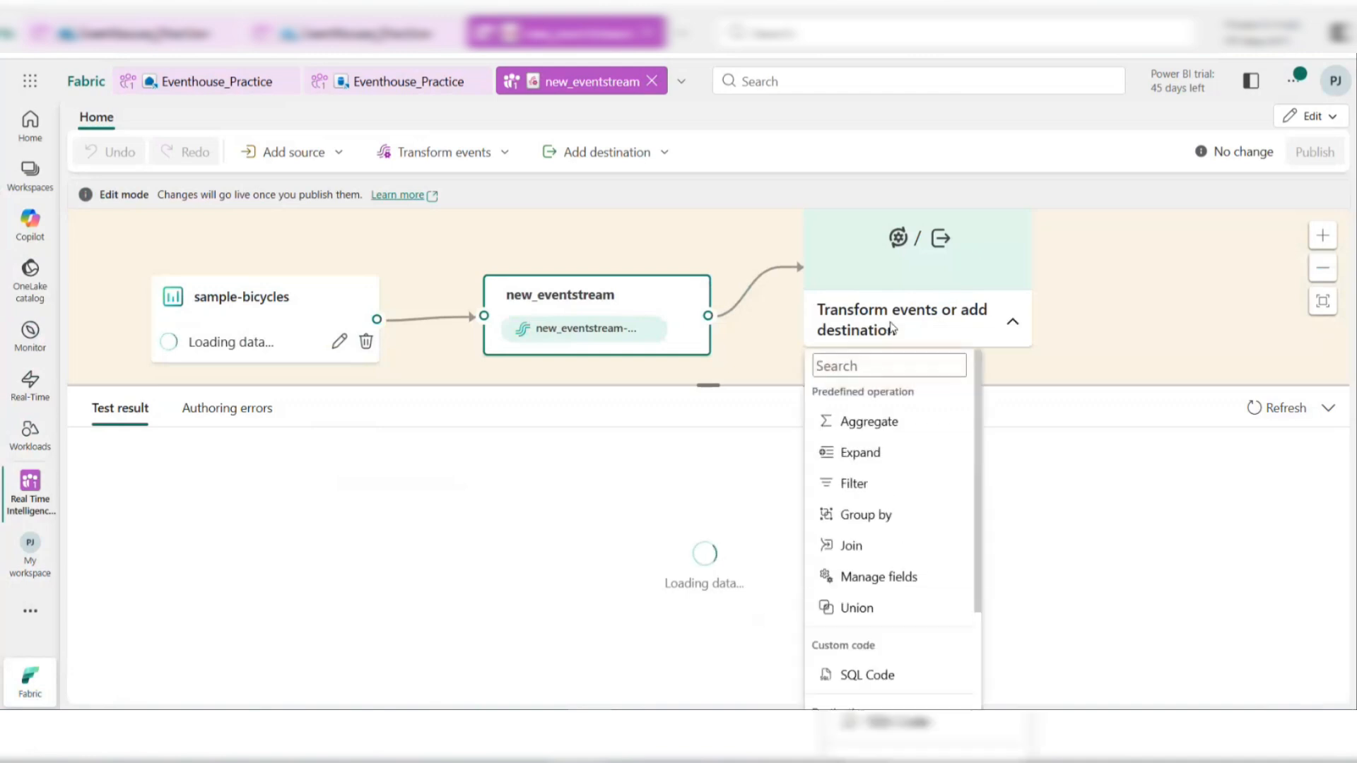
click(871, 489)
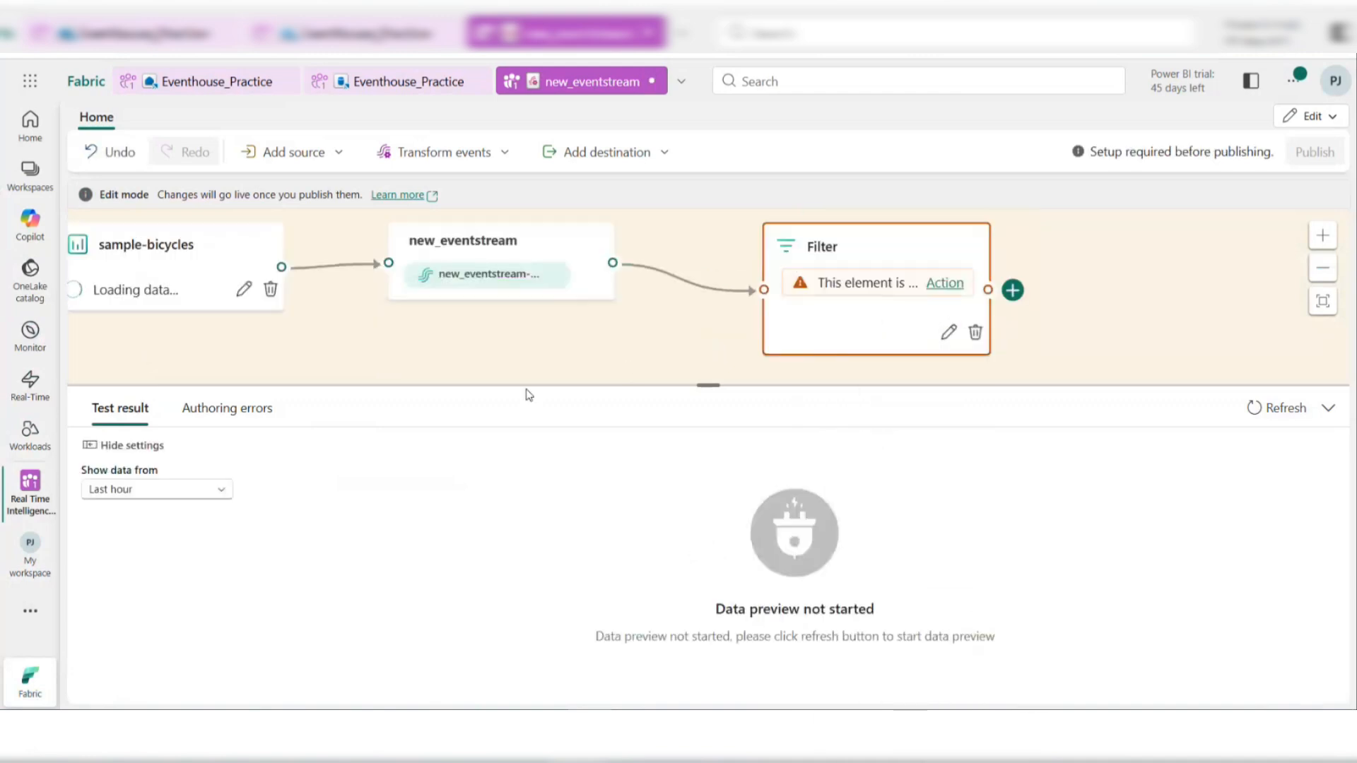
click(940, 283)
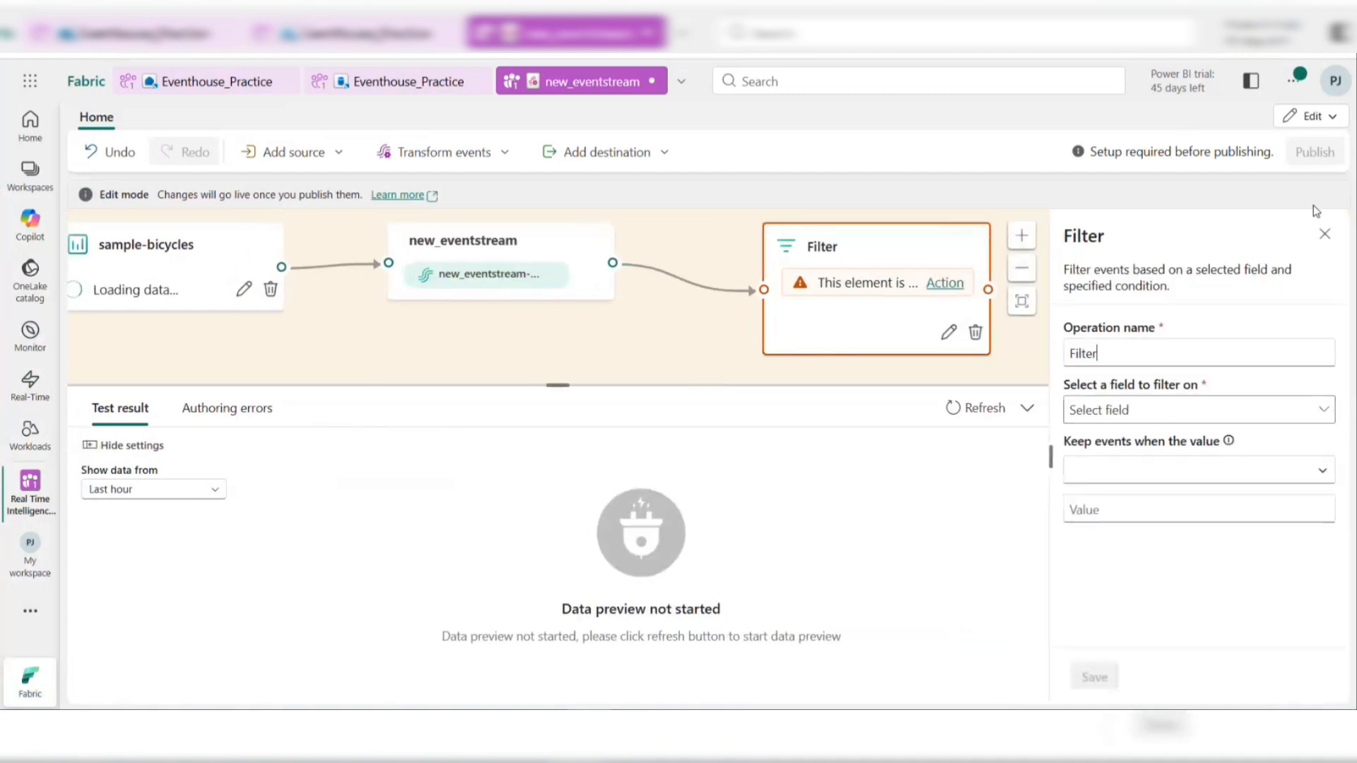
click(1324, 234)
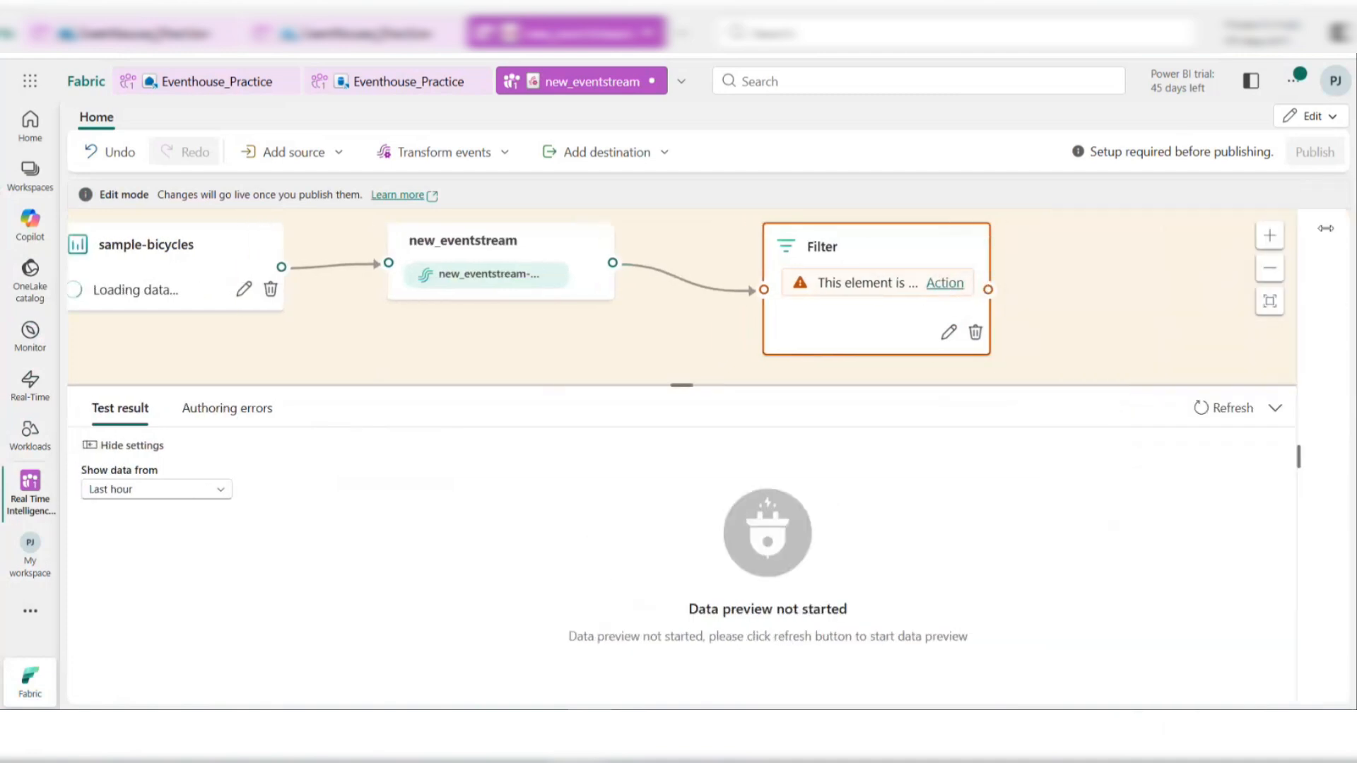
click(530, 258)
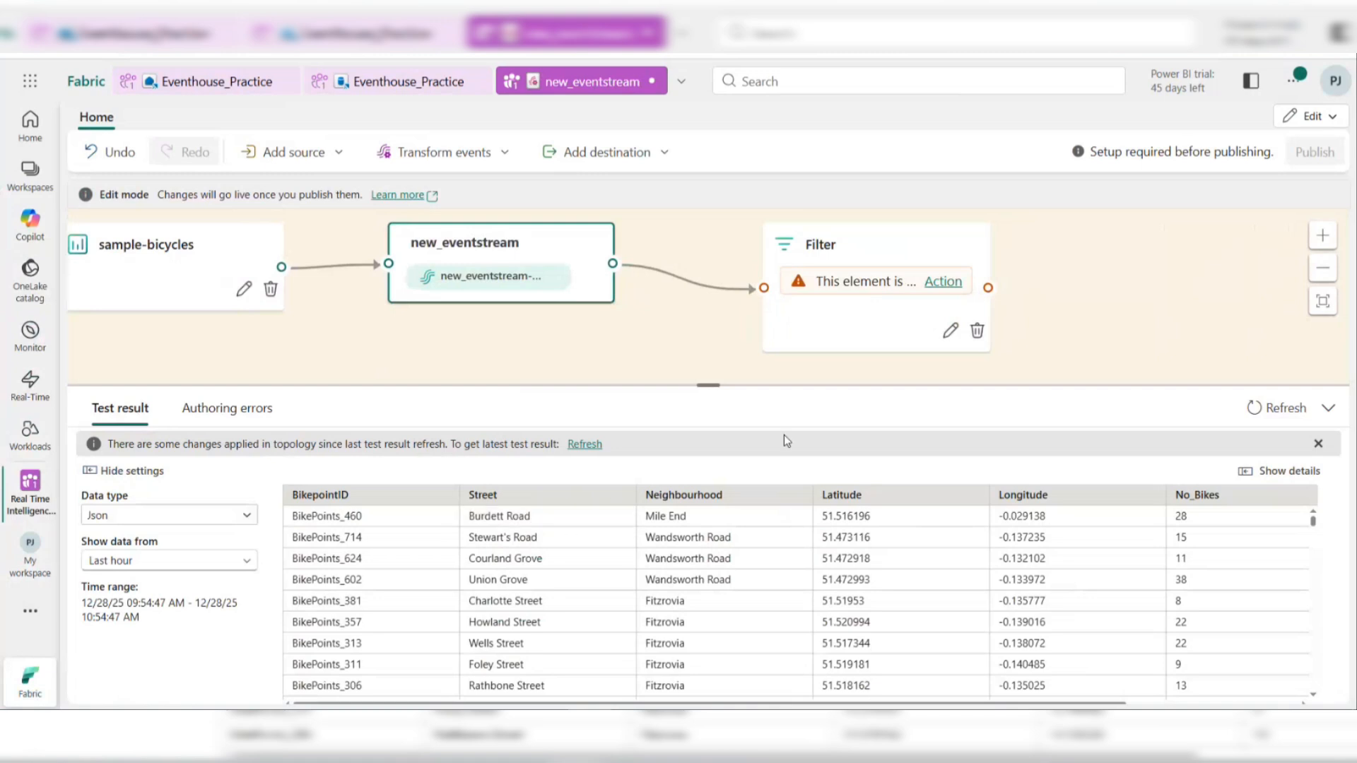
Open the Filter node's settings and choose Street as the field to filter on
click(951, 329)
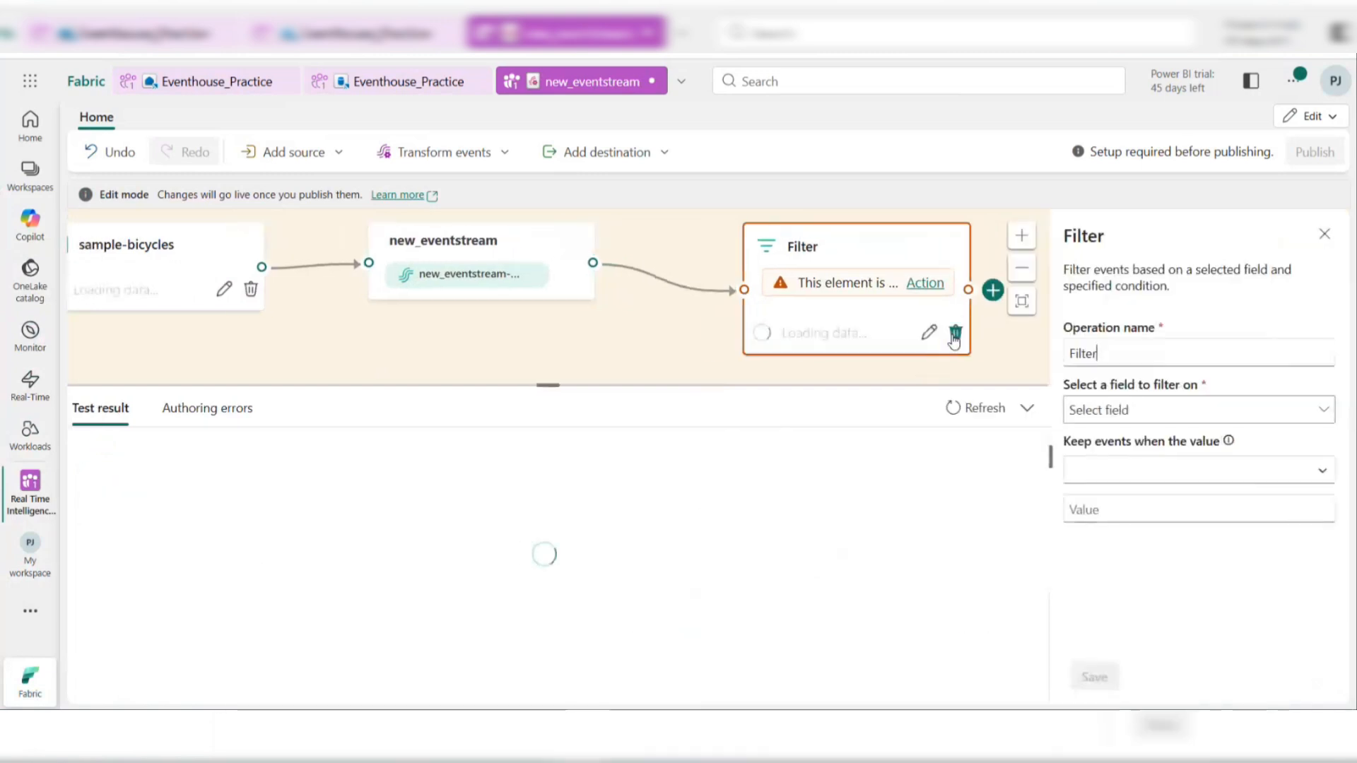
click(1141, 409)
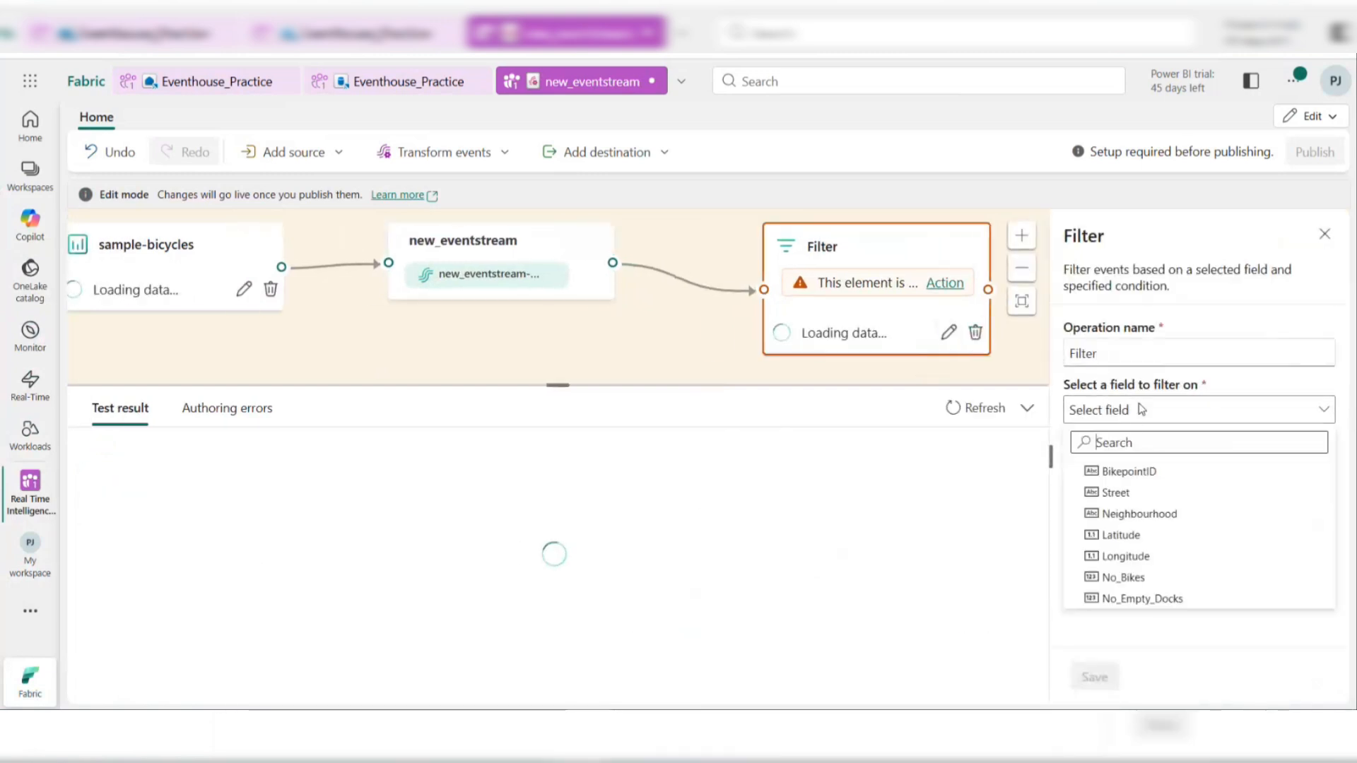
click(1144, 494)
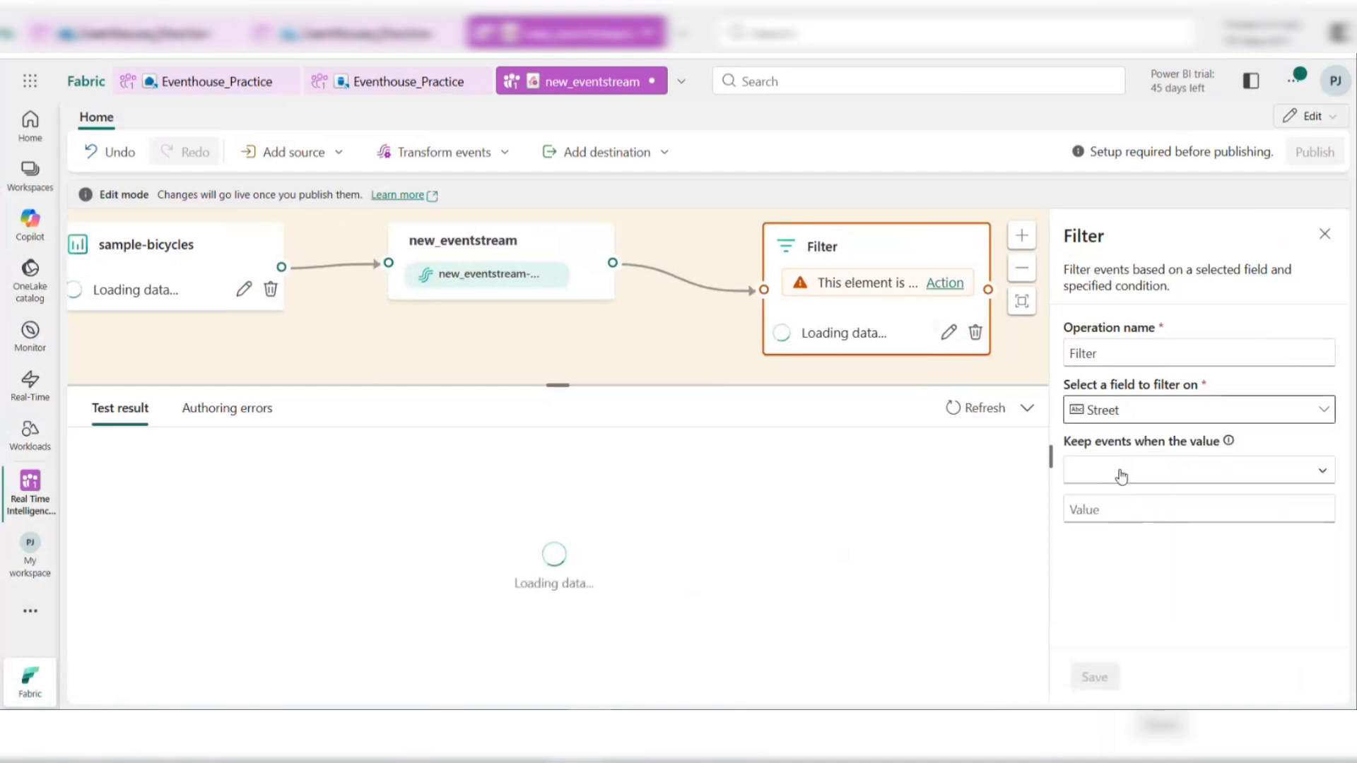
Set the filter condition to equals with the value "Burdett road" and save it
click(1120, 469)
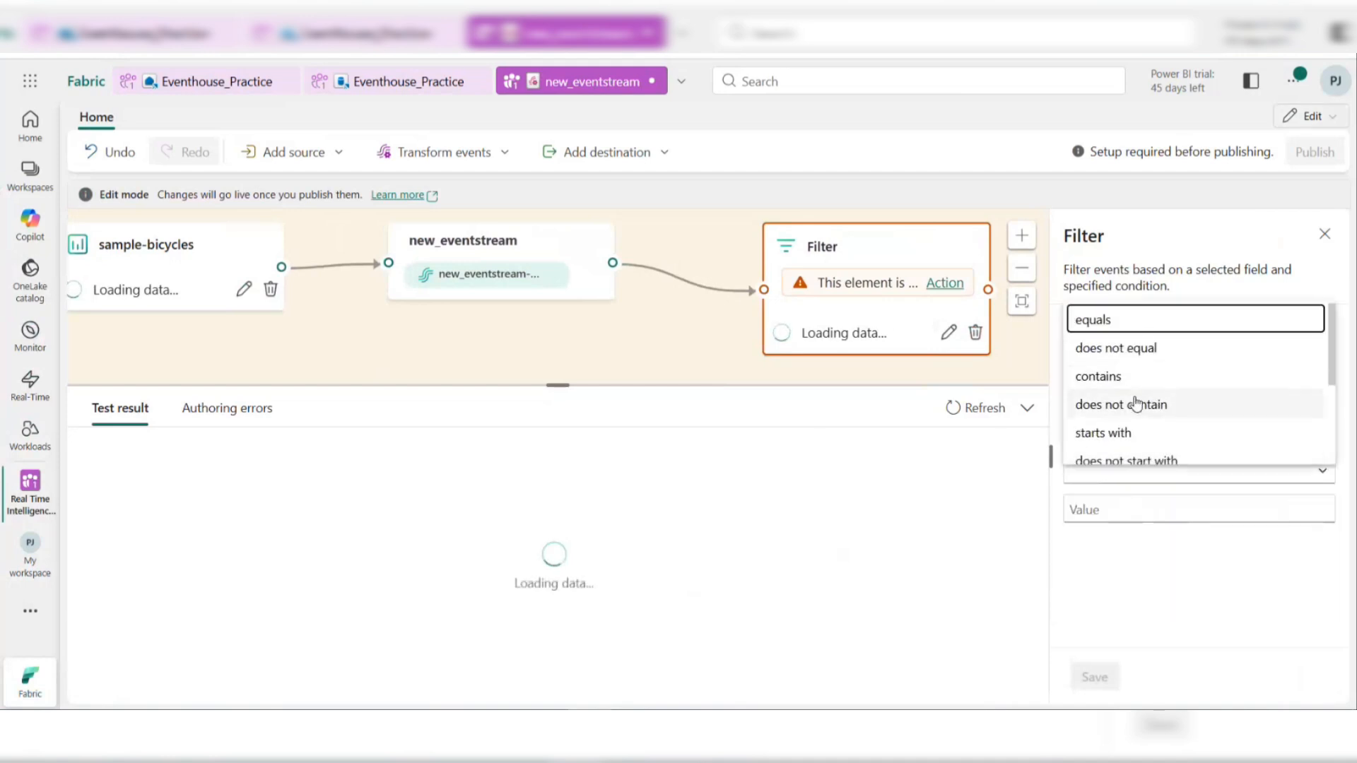
click(1102, 318)
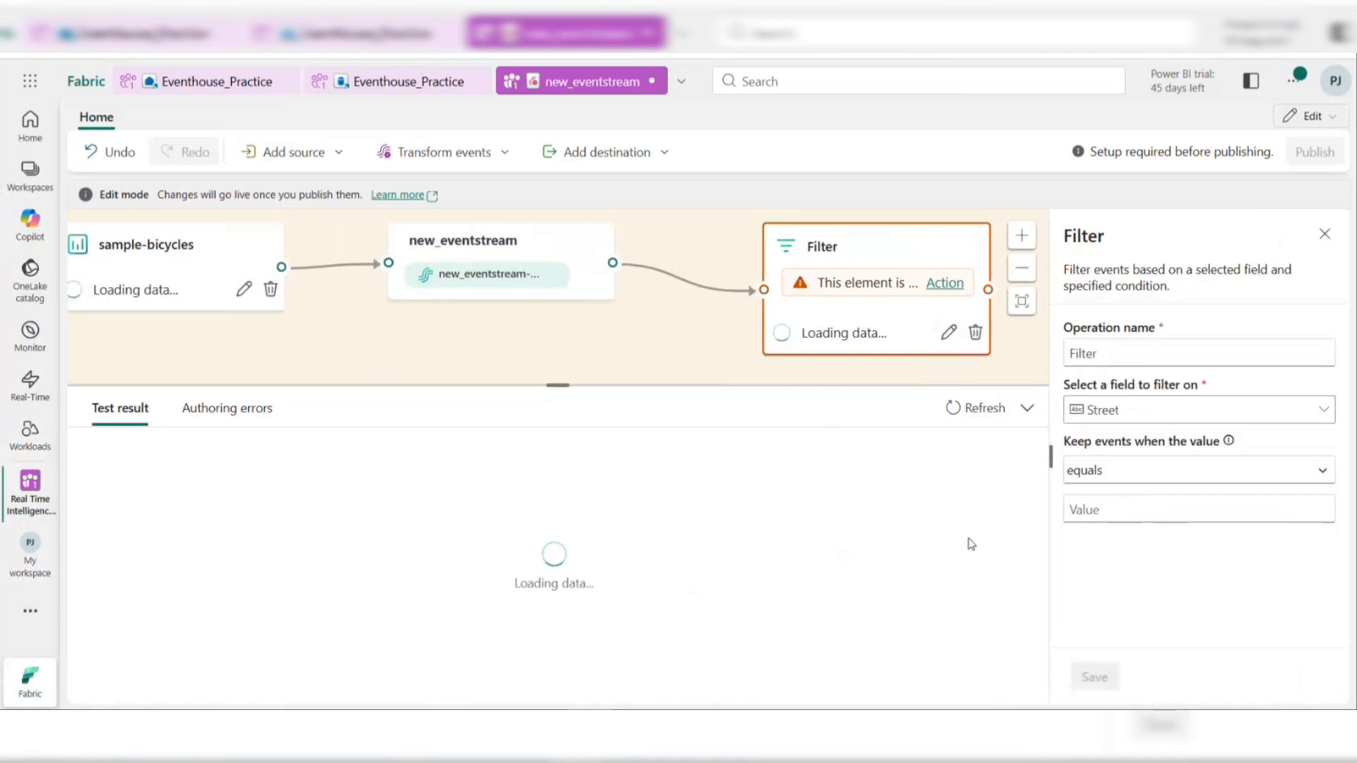
click(1143, 499)
text(Burd)
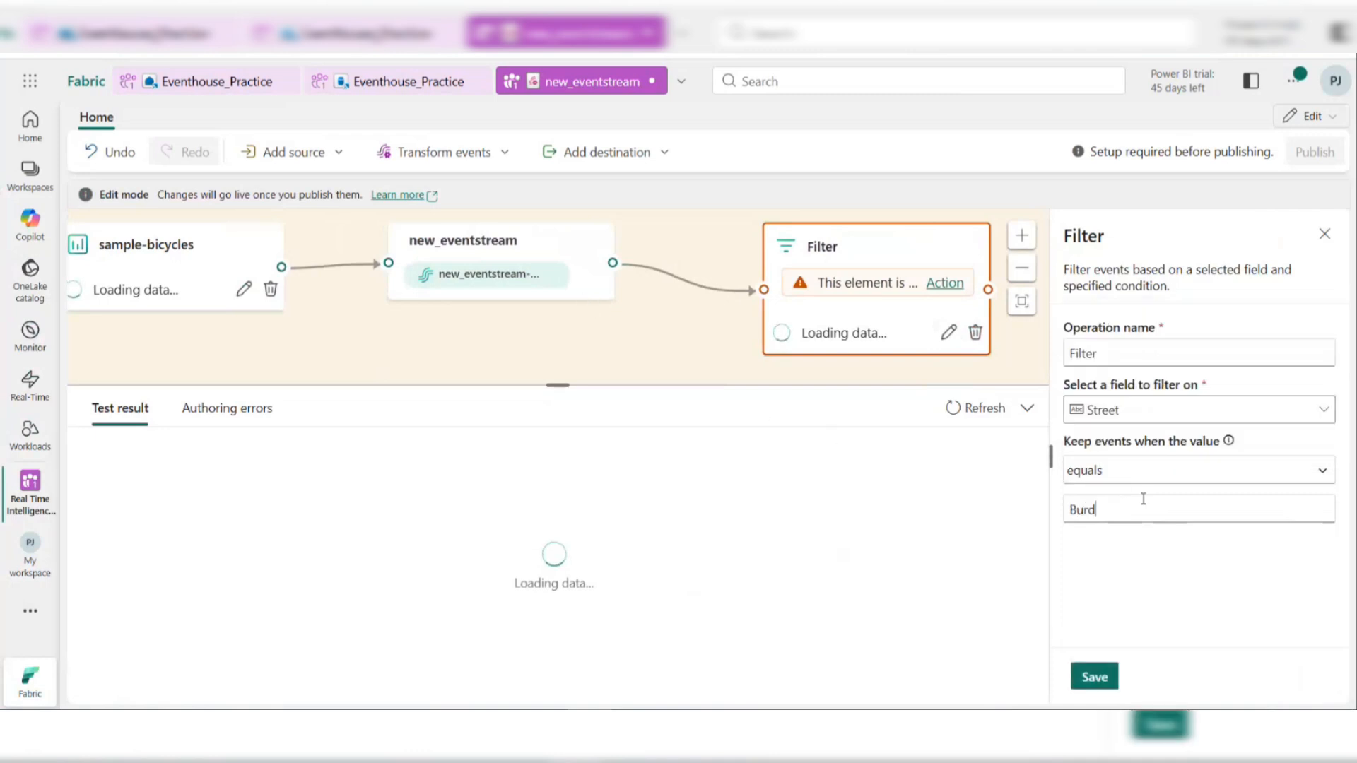
text(ett road)
click(1089, 677)
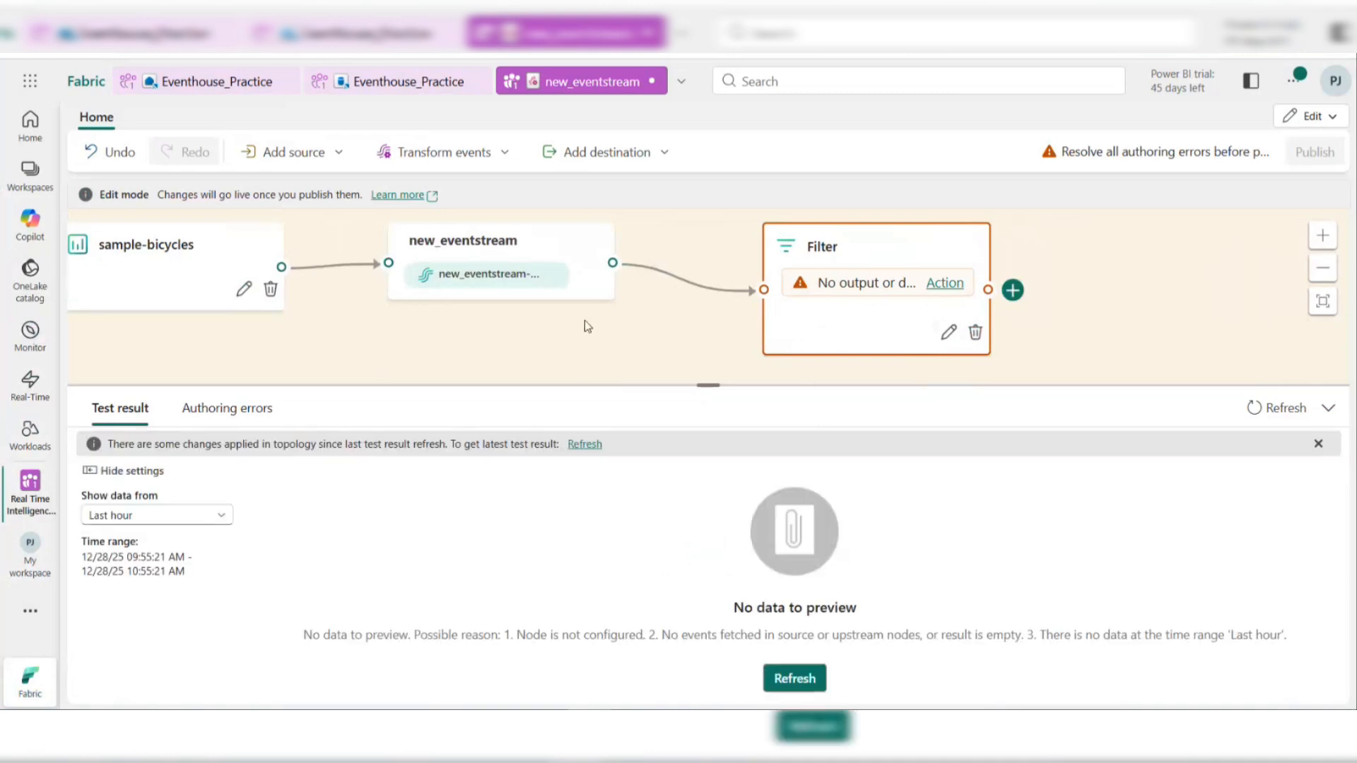
Reopen the Filter settings and correct the value to "Burdett Road", then save
click(470, 259)
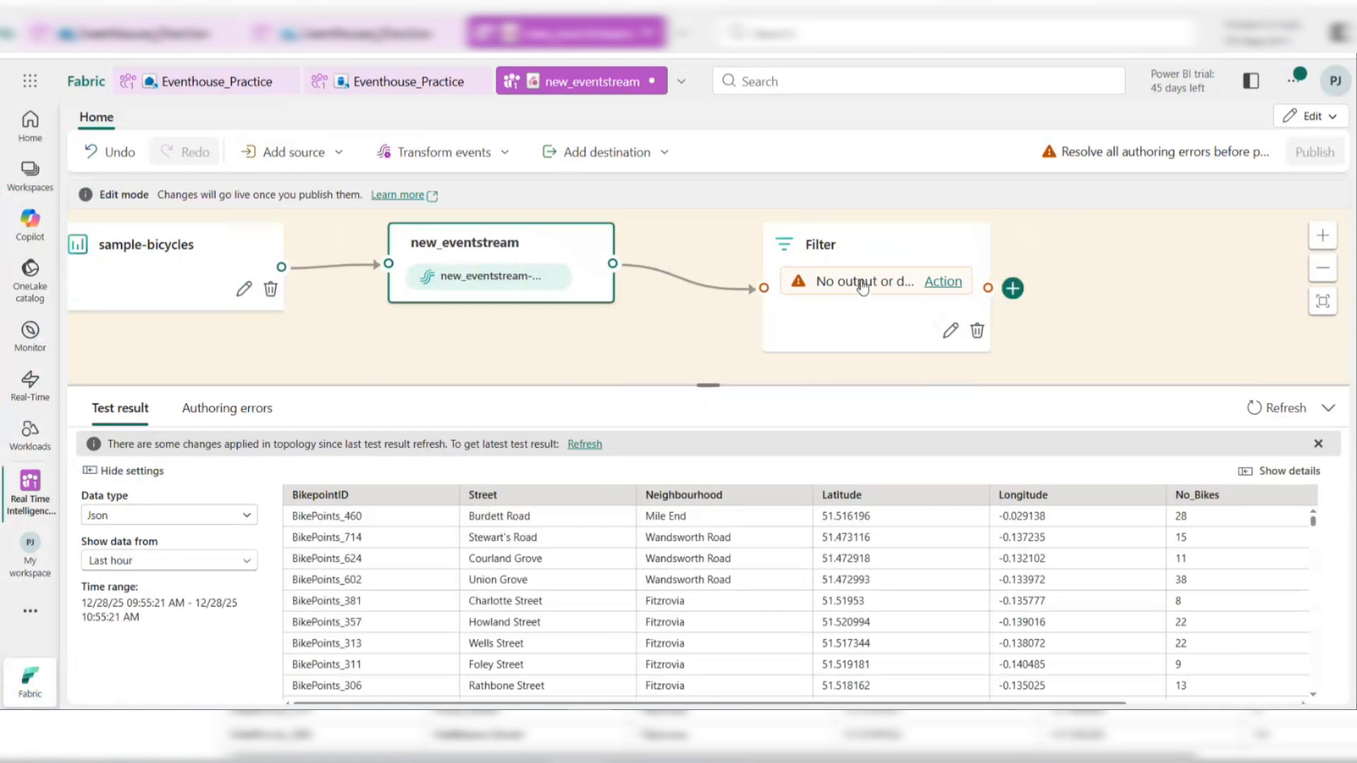
click(952, 331)
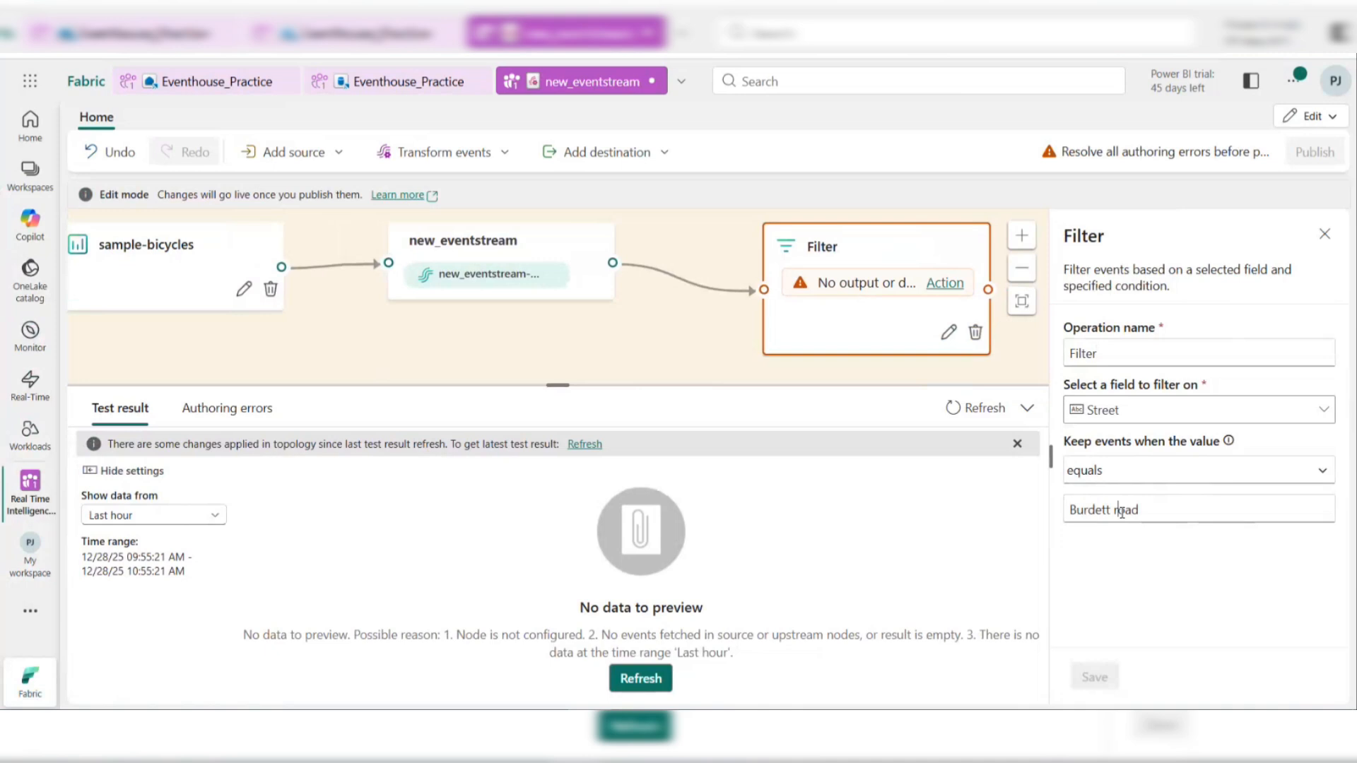
key(BackSpace)
text(?///)
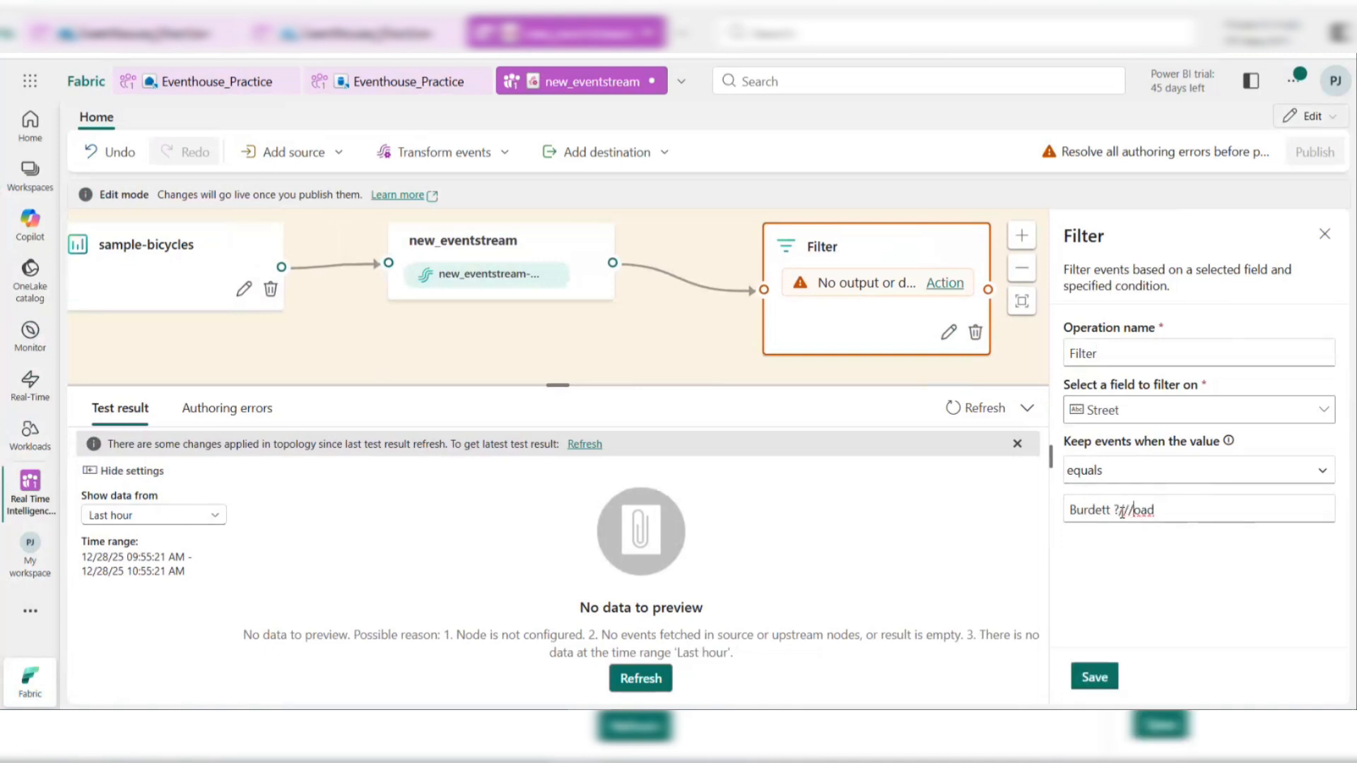
key(BackSpace)
key(BackSpace)
key(BackSpace)
key(BackSpace)
key(BackSpace)
text(R)
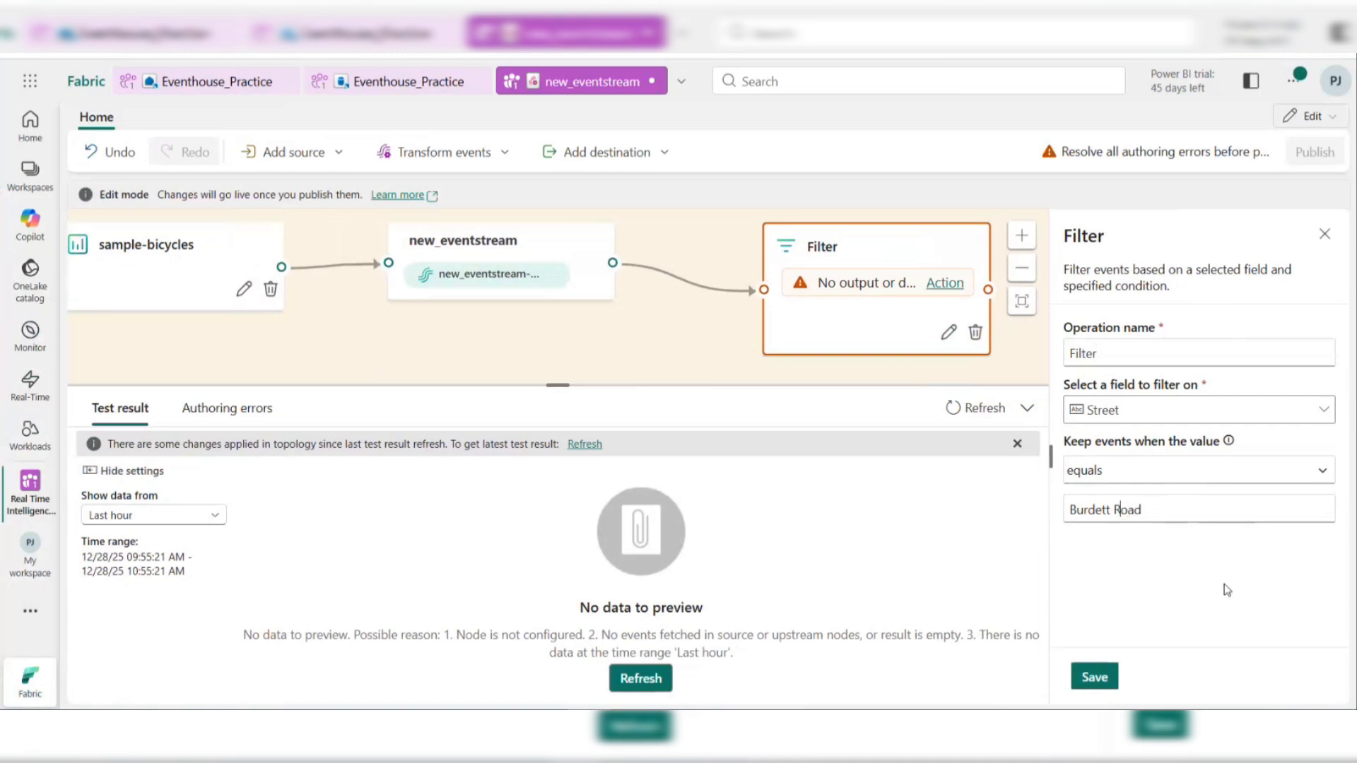
click(1099, 675)
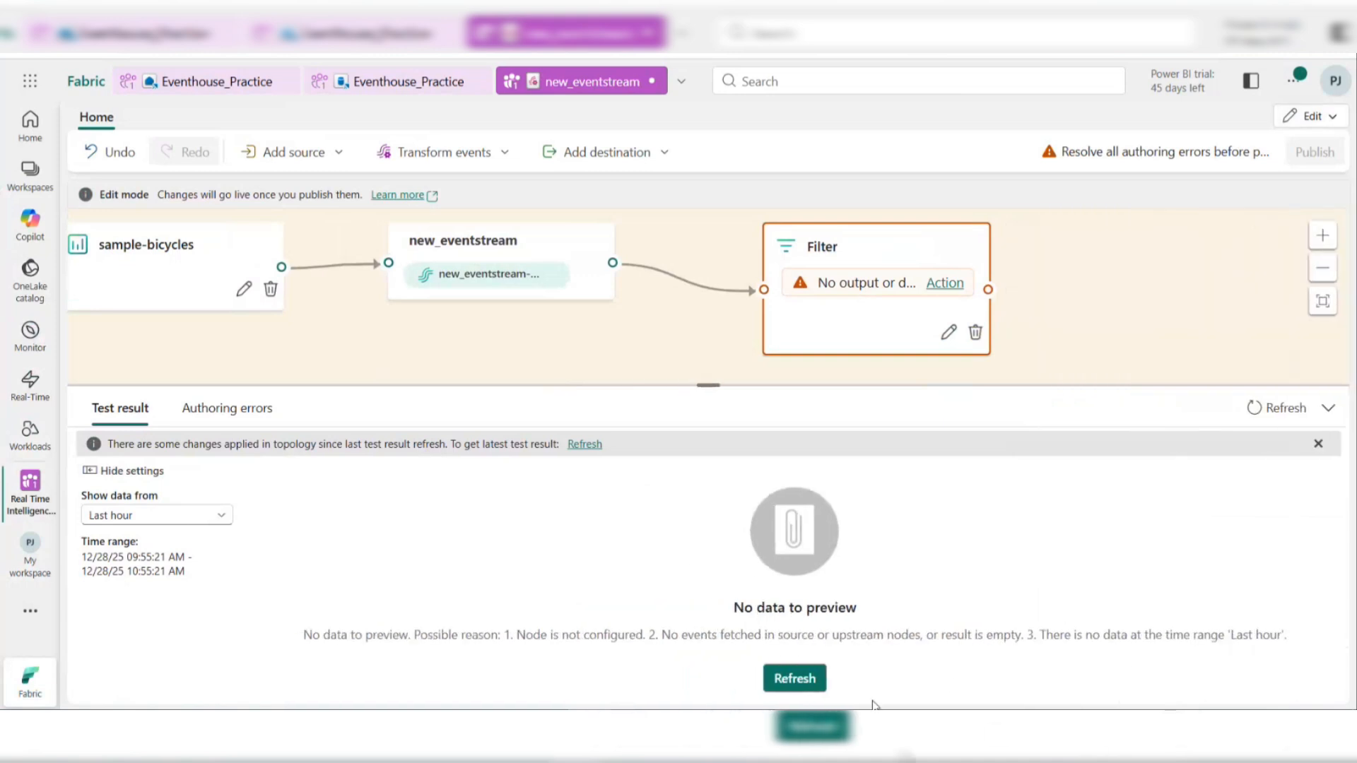
Refresh the test results and reposition the stream and Filter nodes on the canvas
click(808, 677)
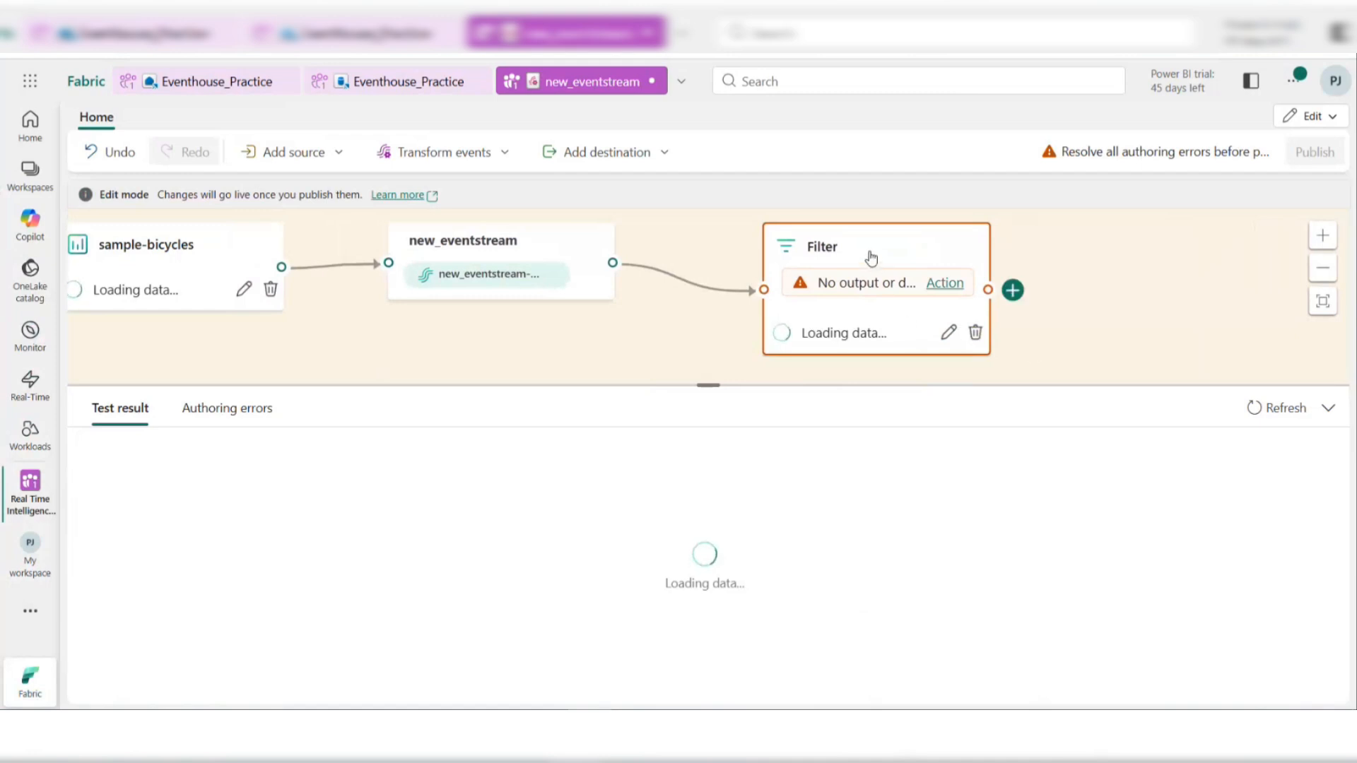
drag(872, 257, 827, 270)
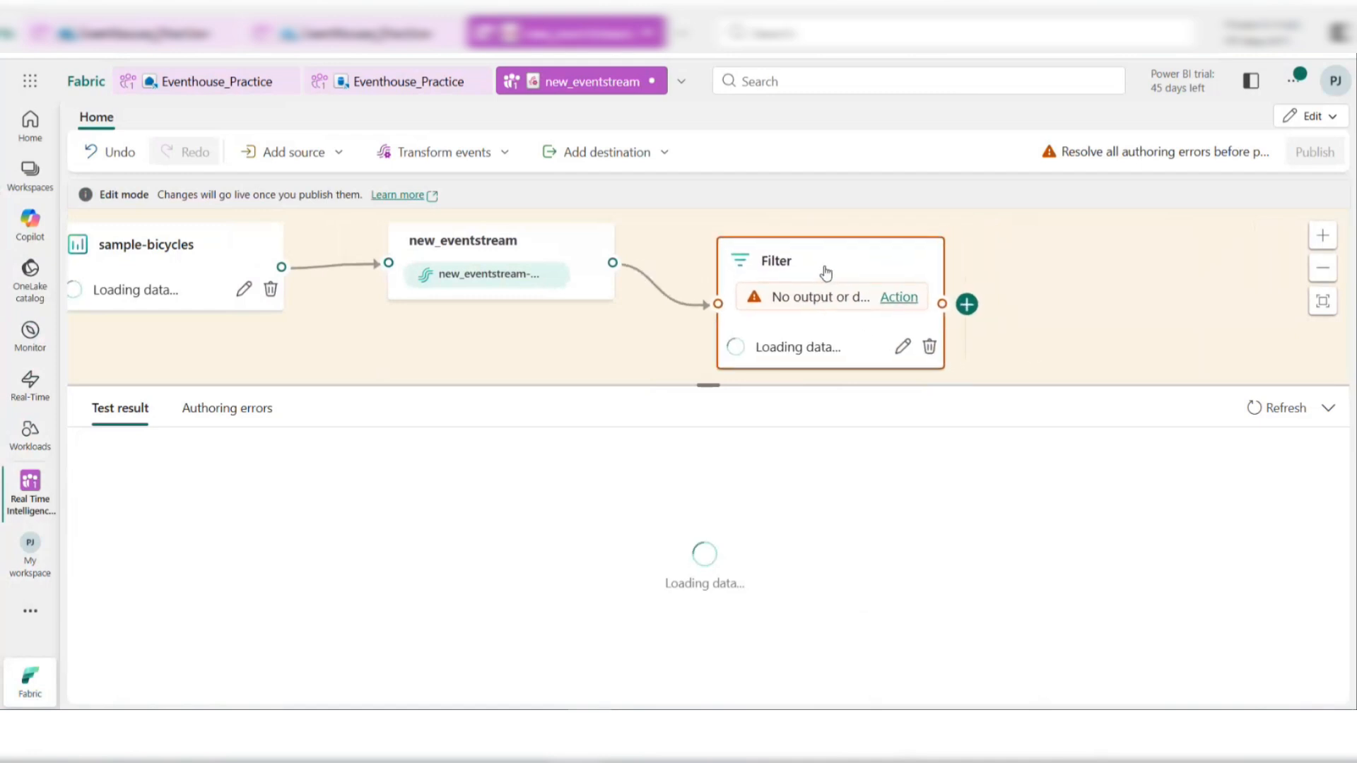
click(477, 265)
drag(771, 277, 727, 273)
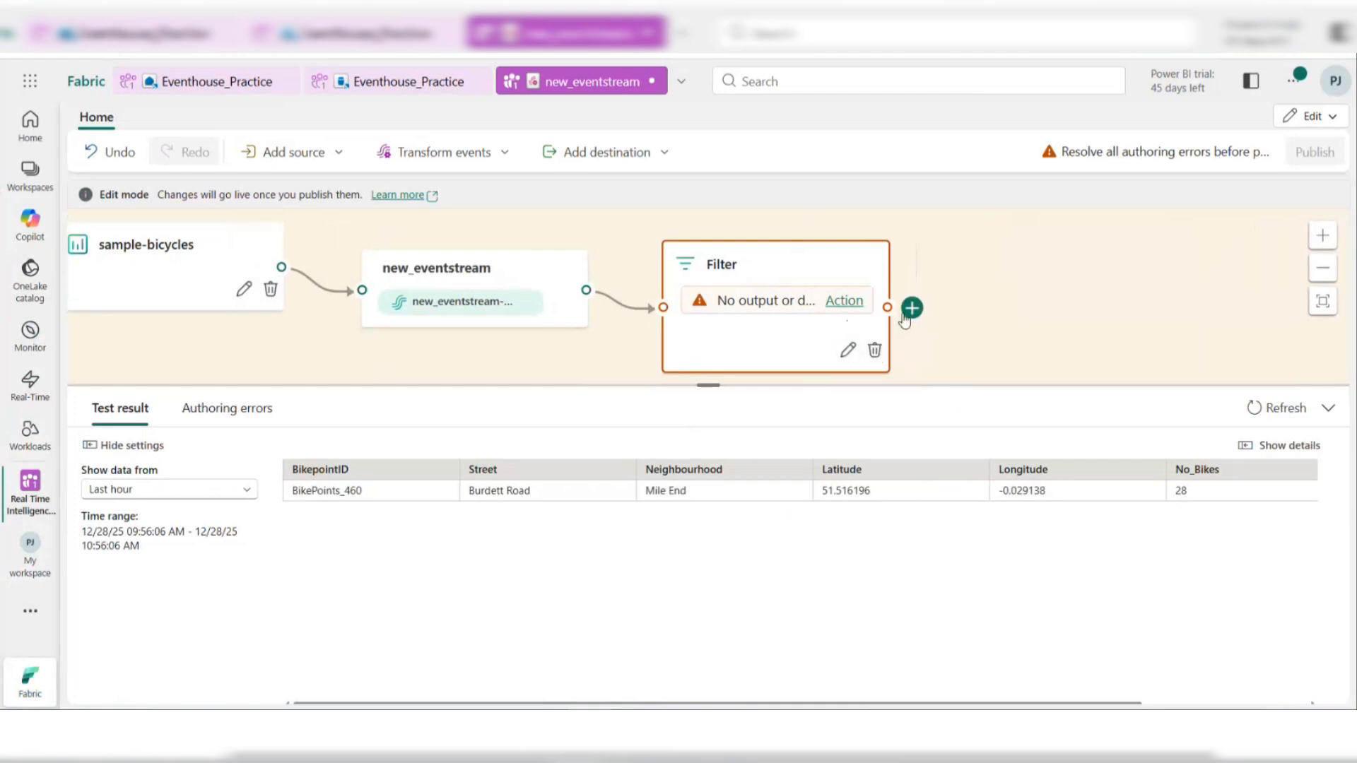
Add an Eventhouse destination after the Filter node and open its settings
click(912, 309)
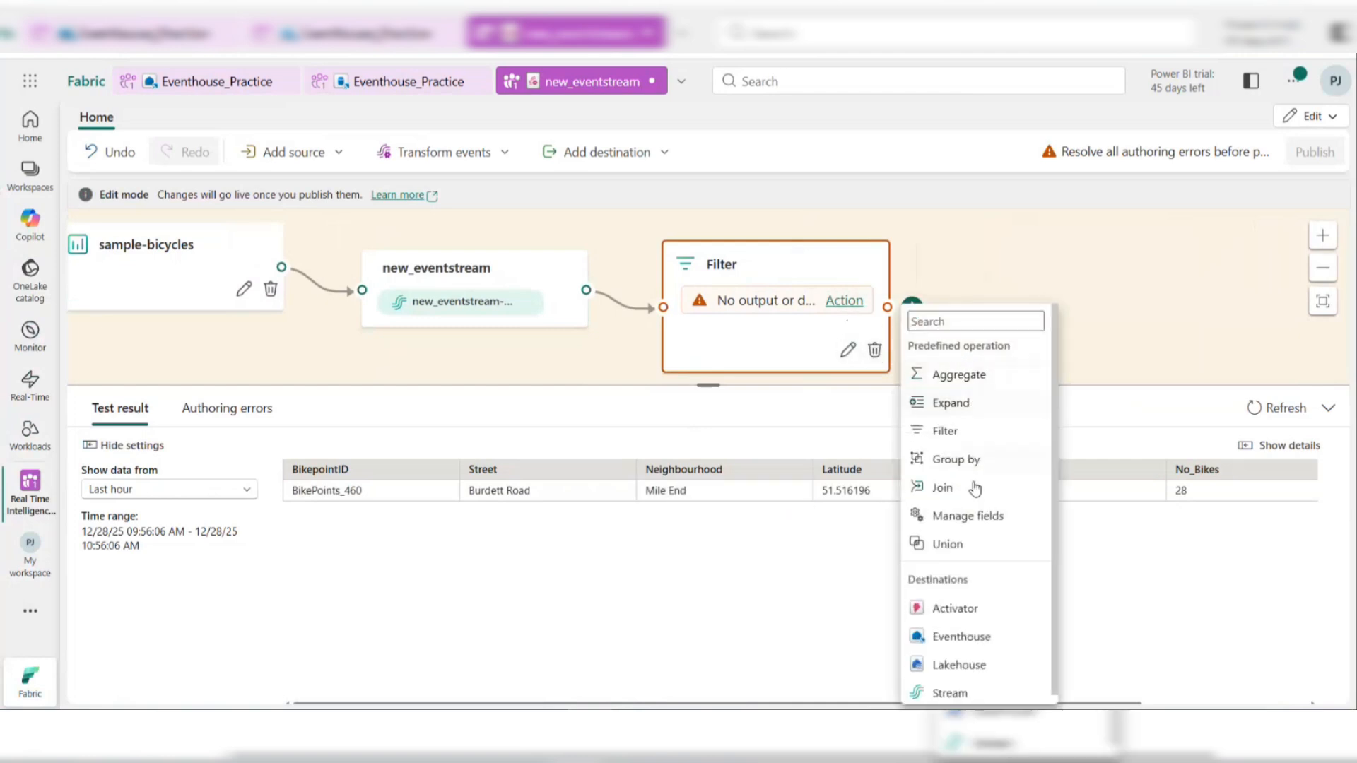
click(961, 627)
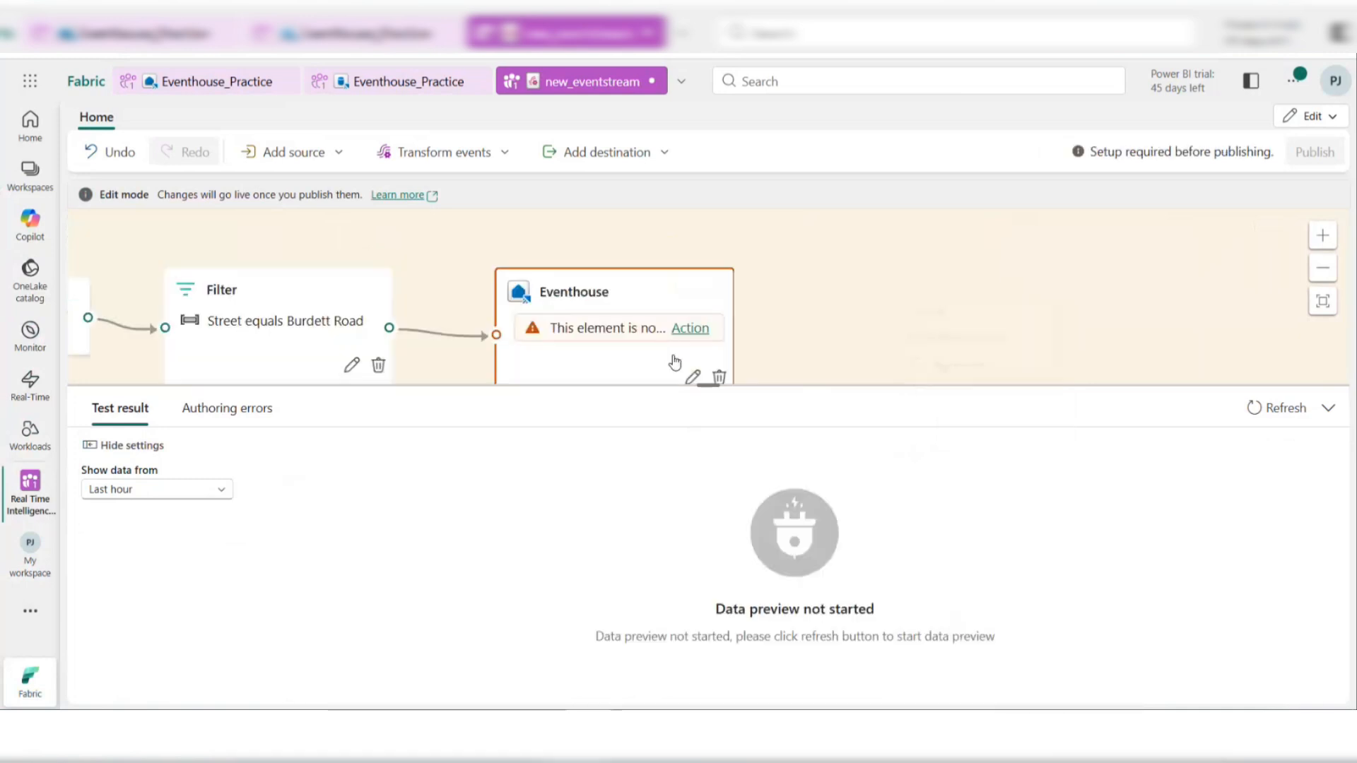
click(692, 378)
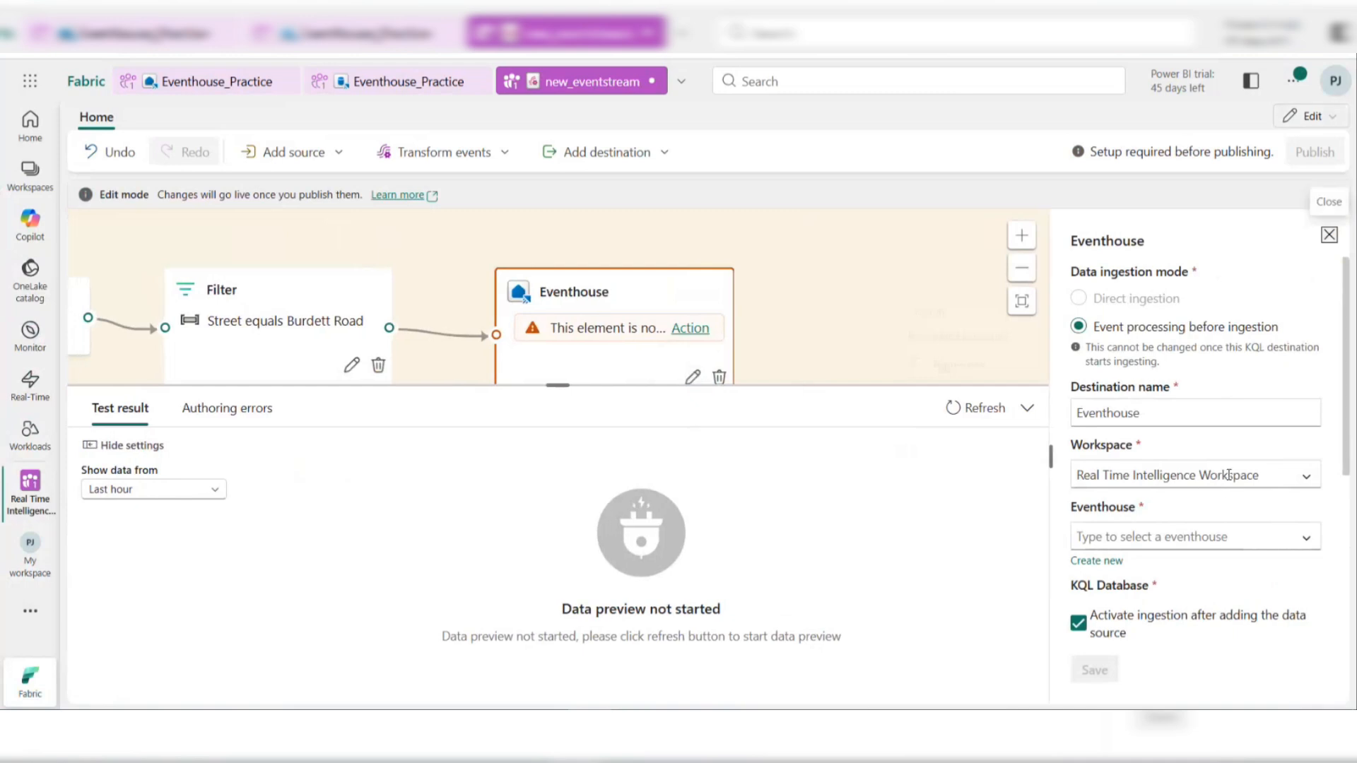
Select Eventhouse_Practice as the eventhouse and toggle the ingestion activation option off and on
click(1223, 537)
click(1195, 568)
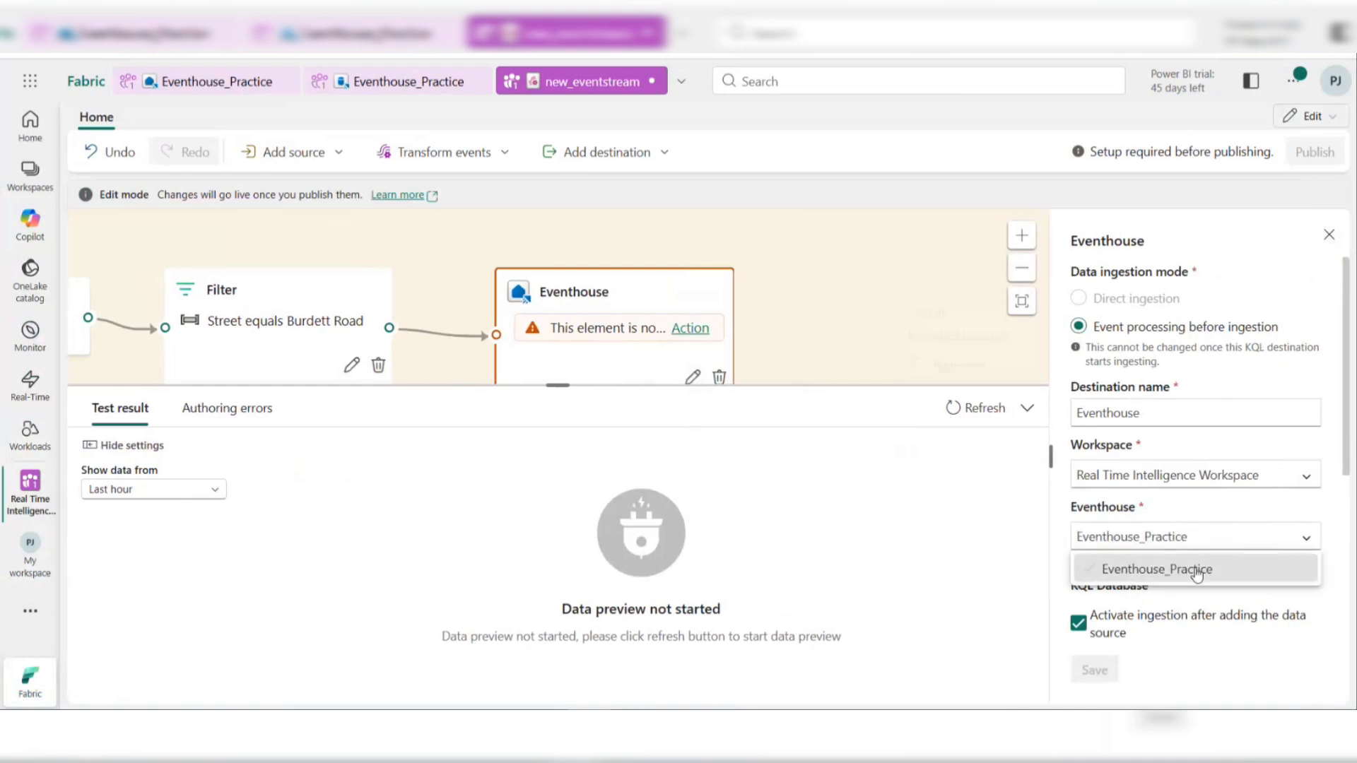
click(1307, 537)
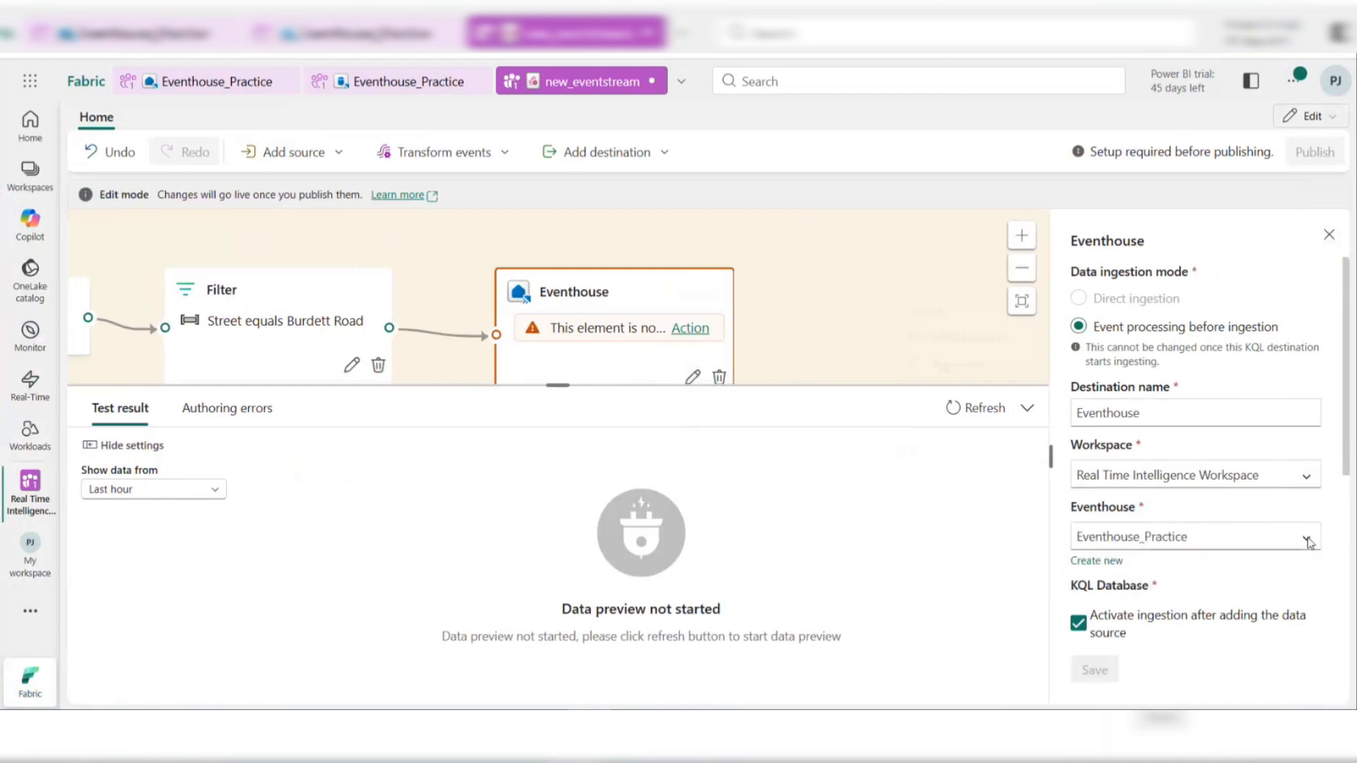
click(1157, 574)
click(1079, 623)
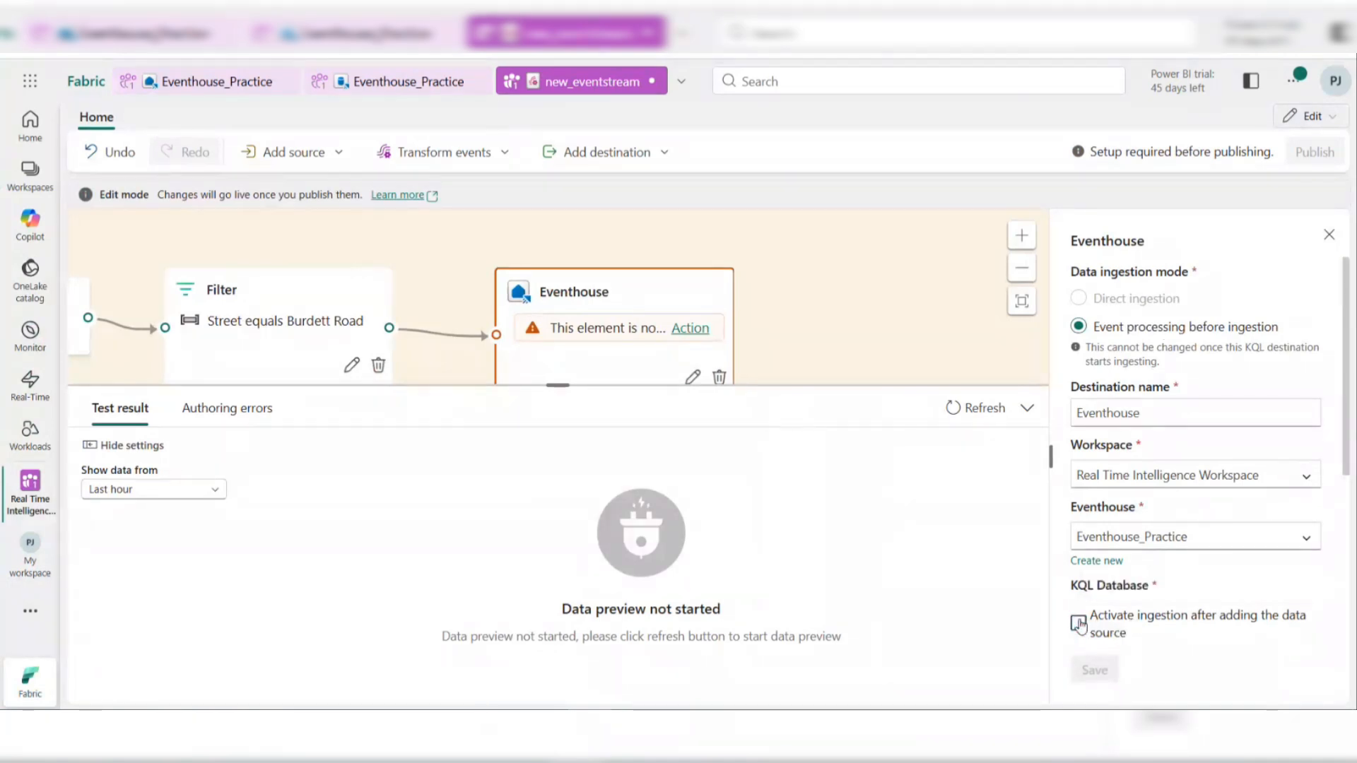
click(1079, 623)
click(1207, 537)
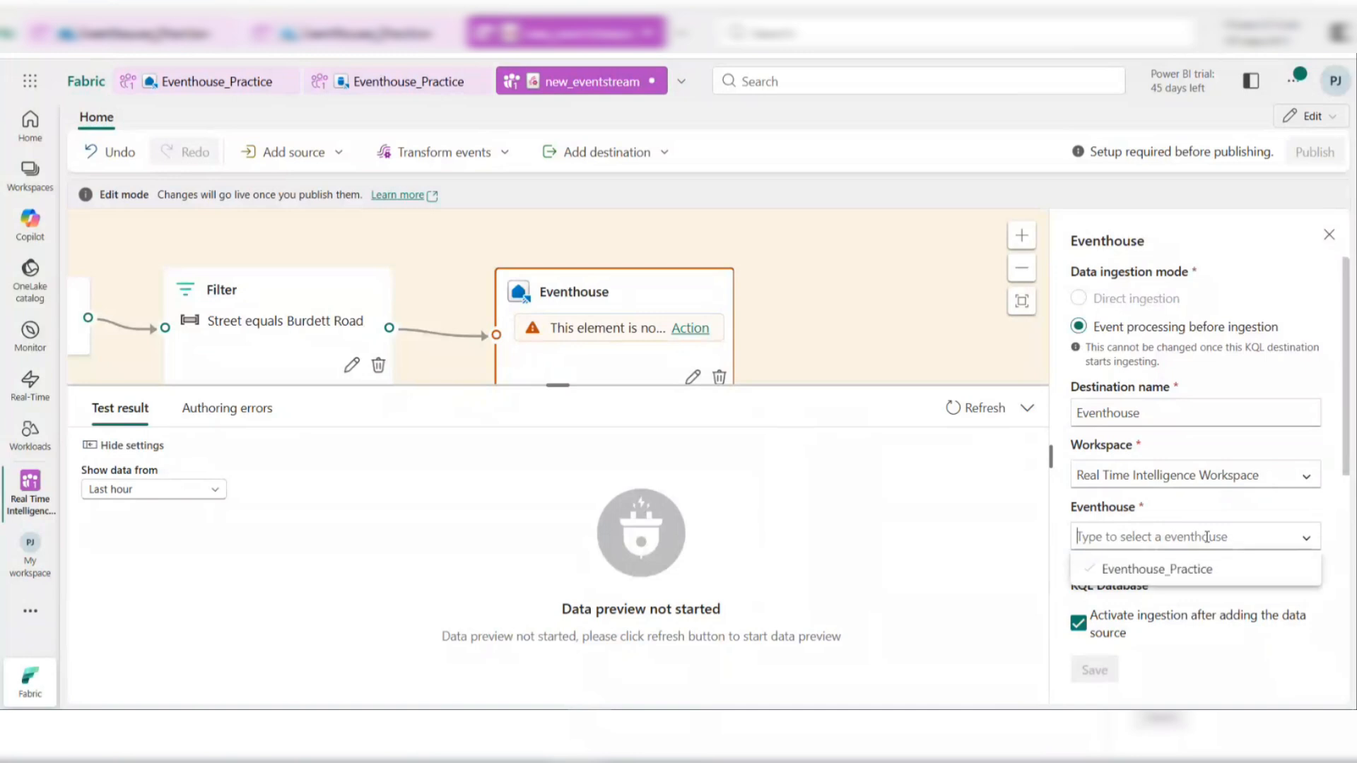
click(1162, 578)
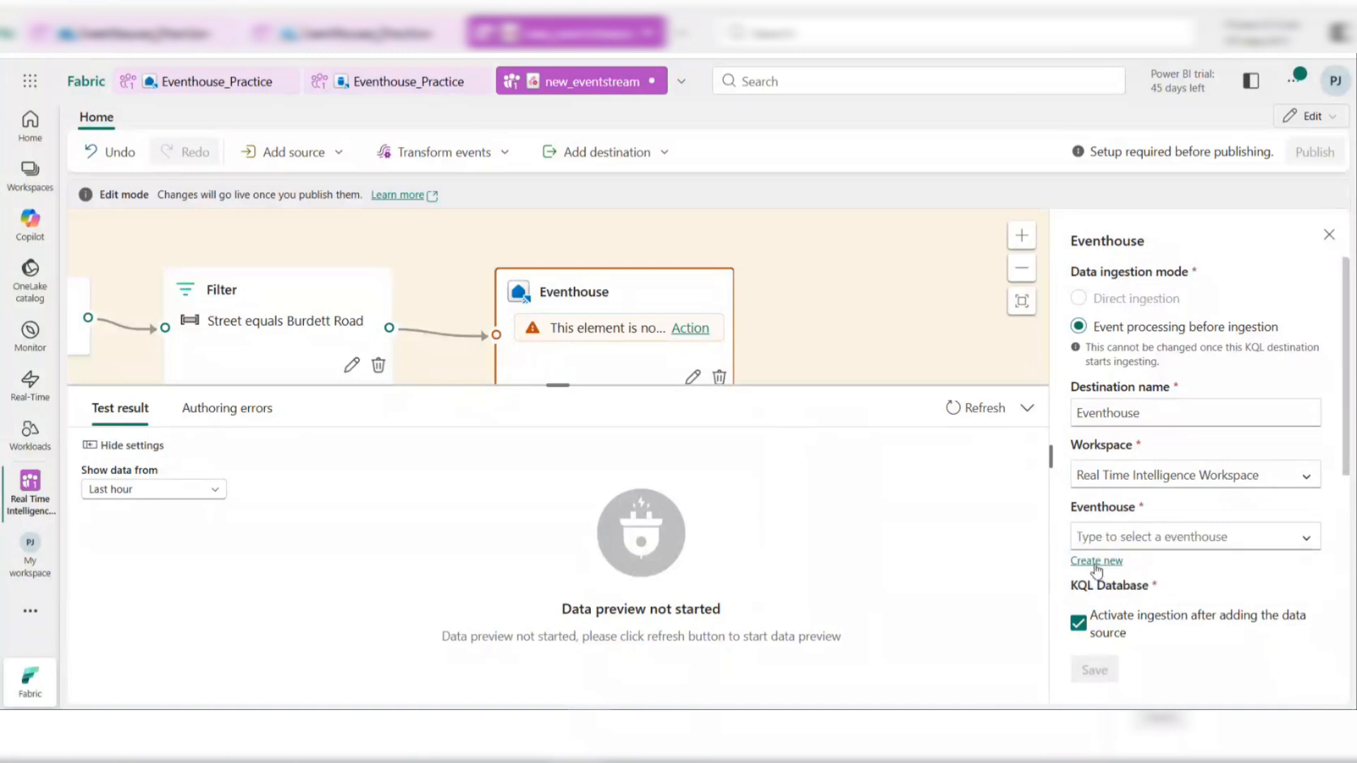
Create a new eventhouse named EH_Practice for the destination
click(1097, 563)
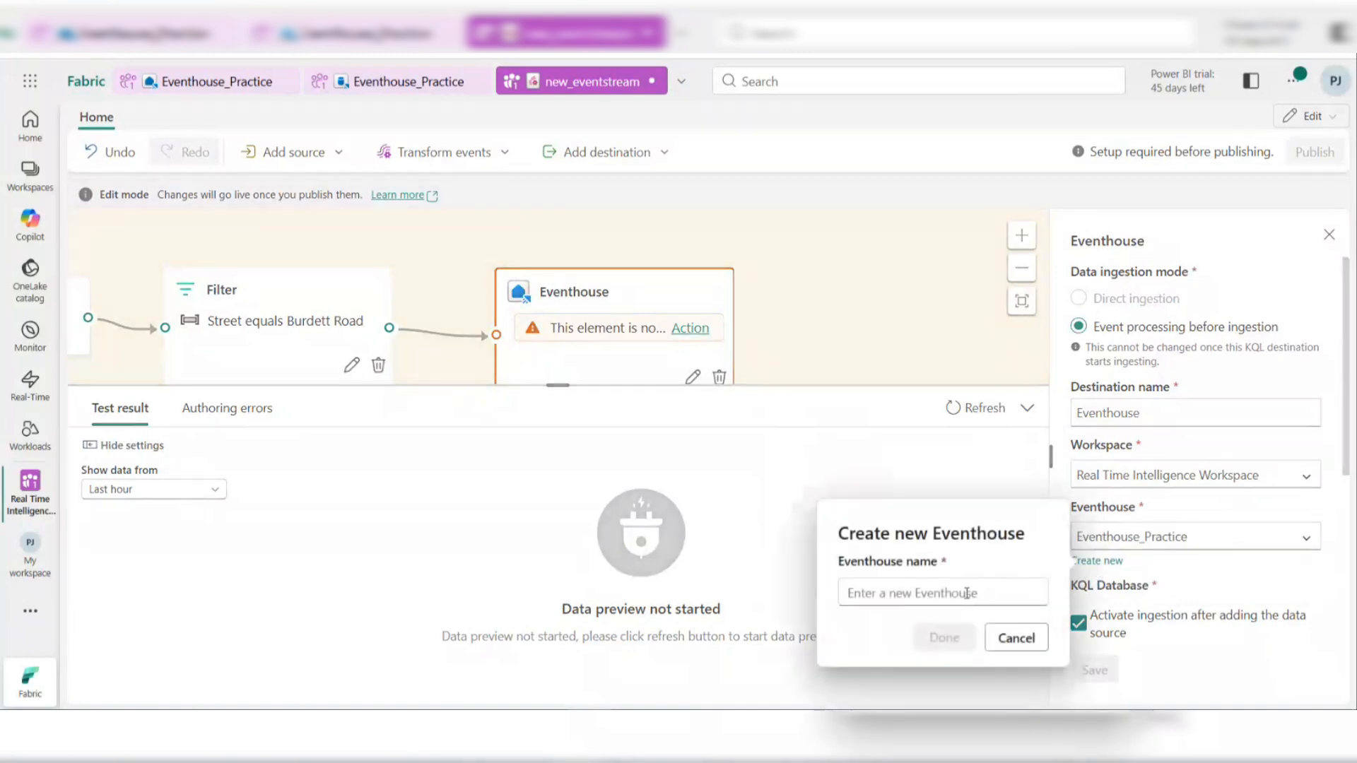
text(E)
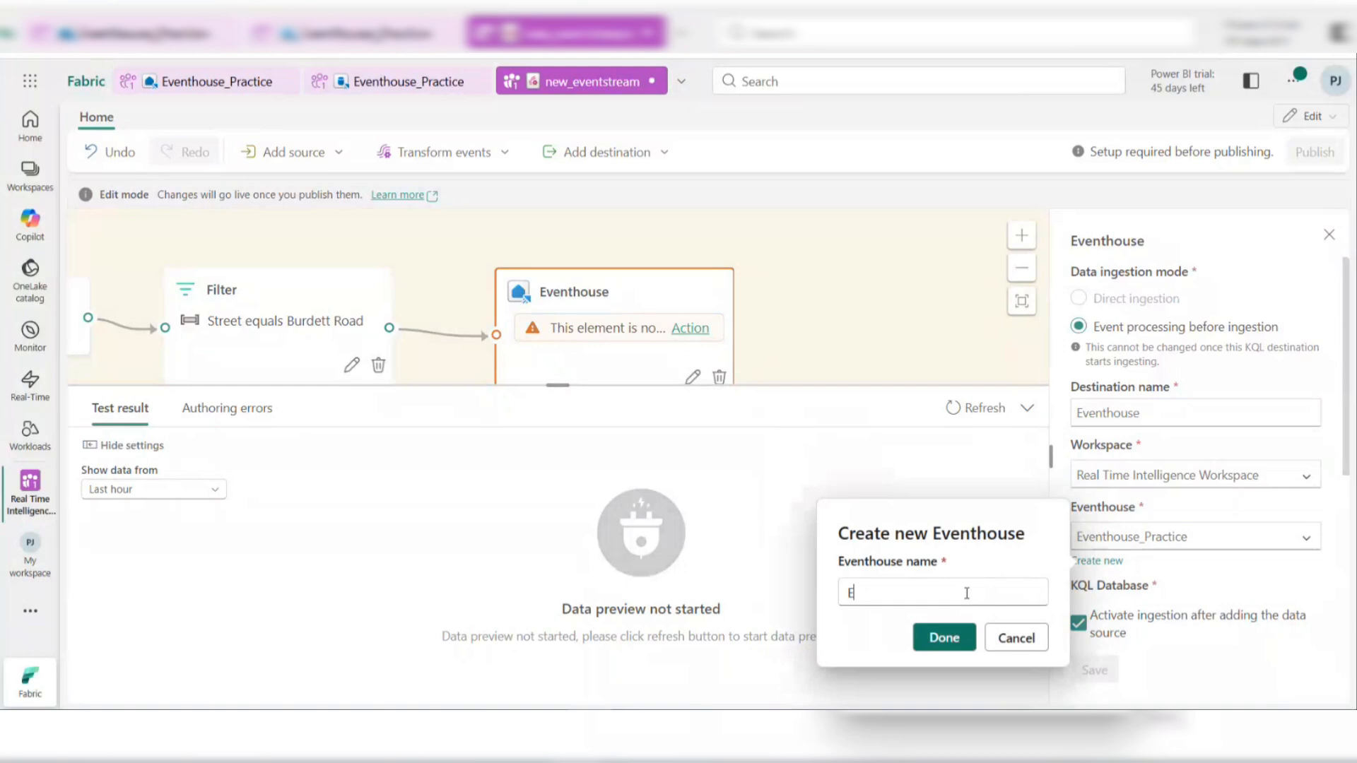
key(BackSpace)
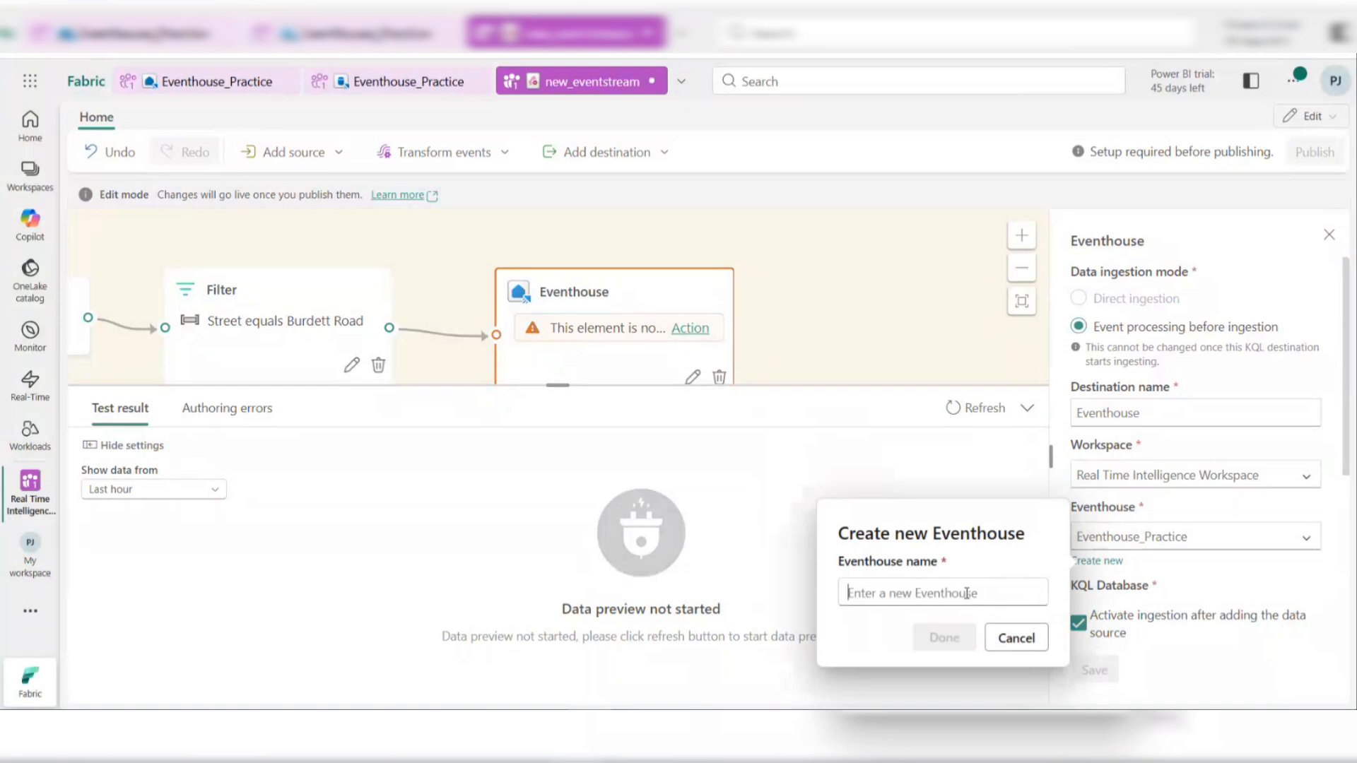
text(EH_Practice)
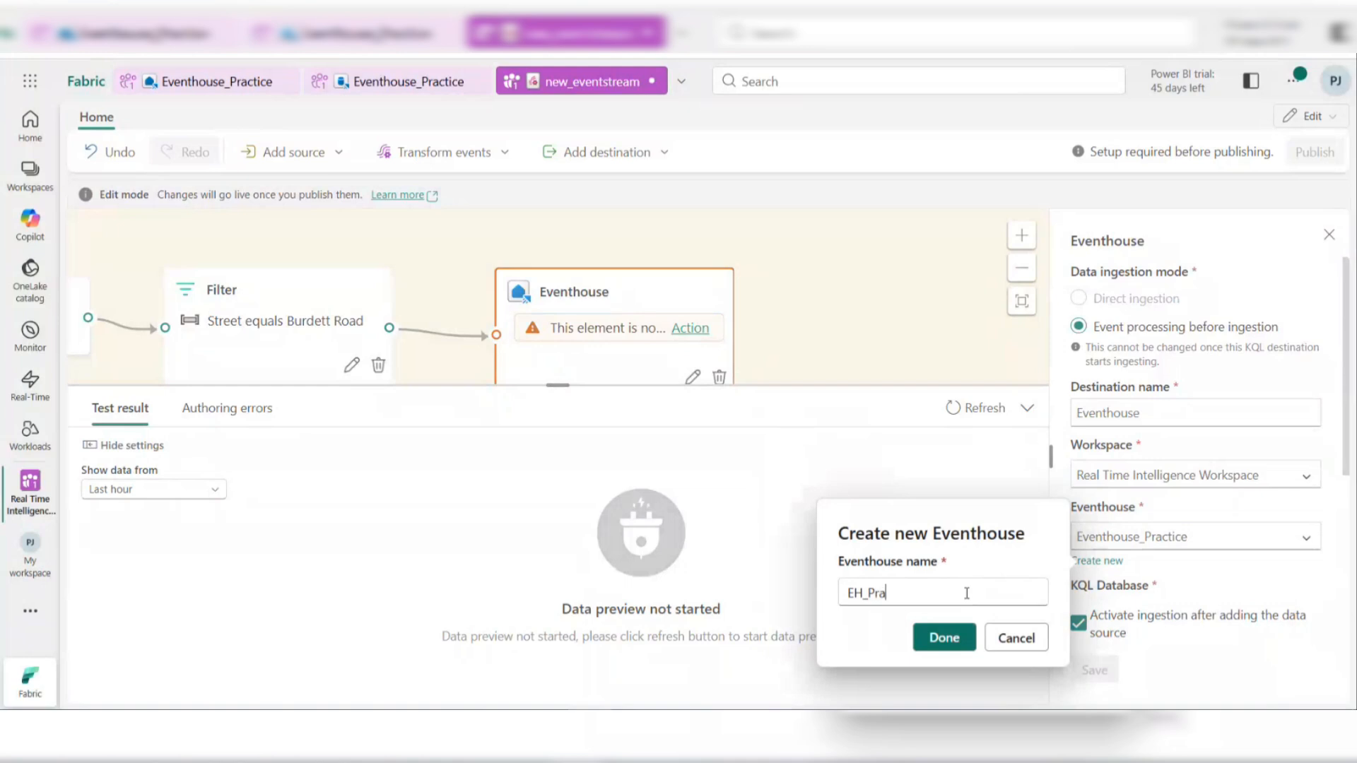
click(943, 638)
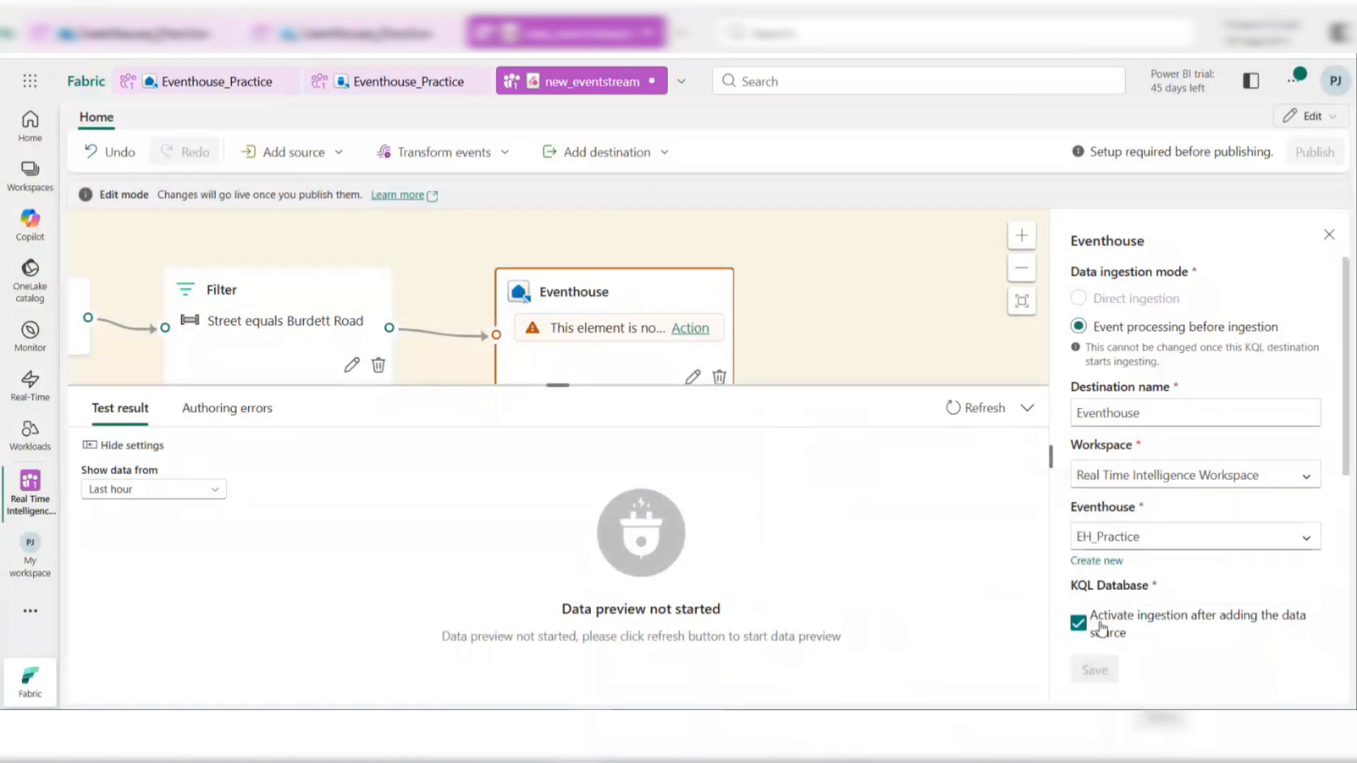
Select Eventhouse_Practice as both the destination eventhouse and the KQL database
click(1078, 624)
click(1079, 623)
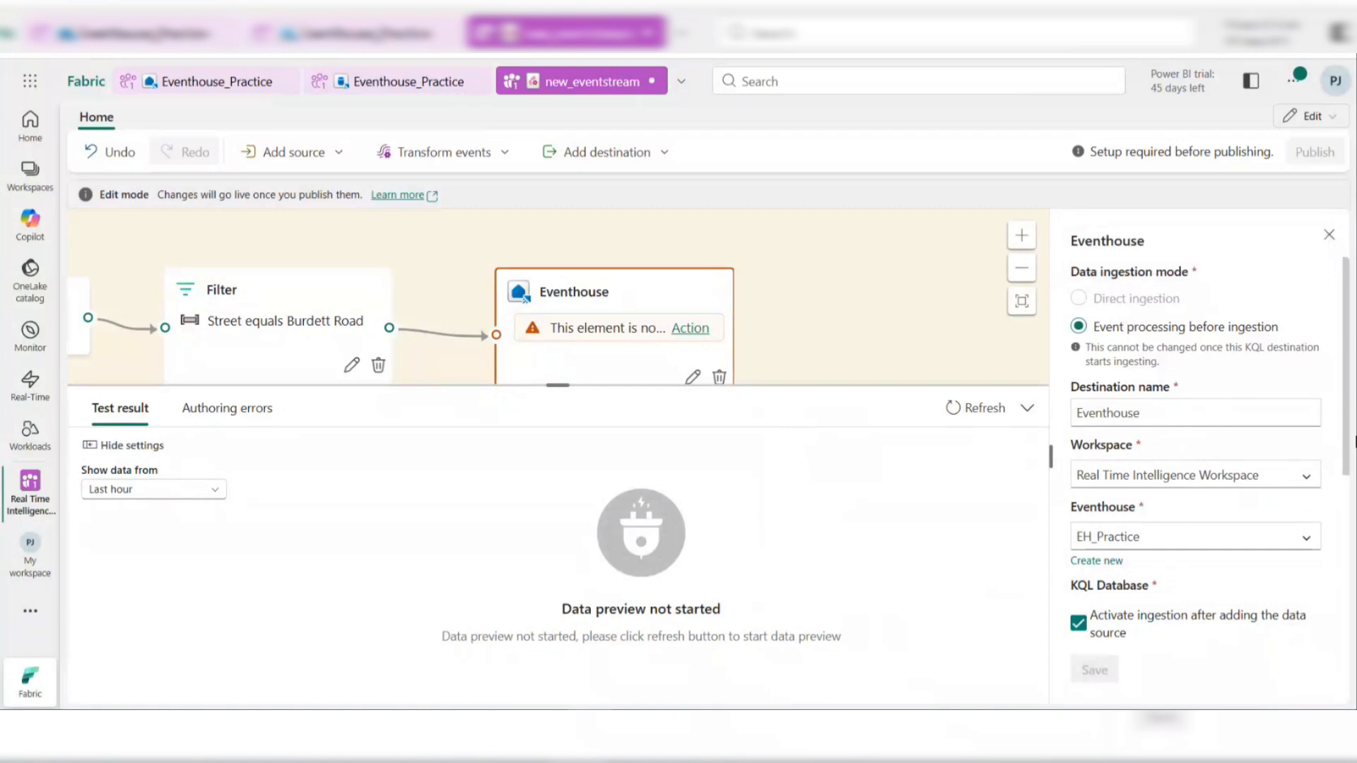
drag(1346, 450, 1333, 515)
click(1310, 443)
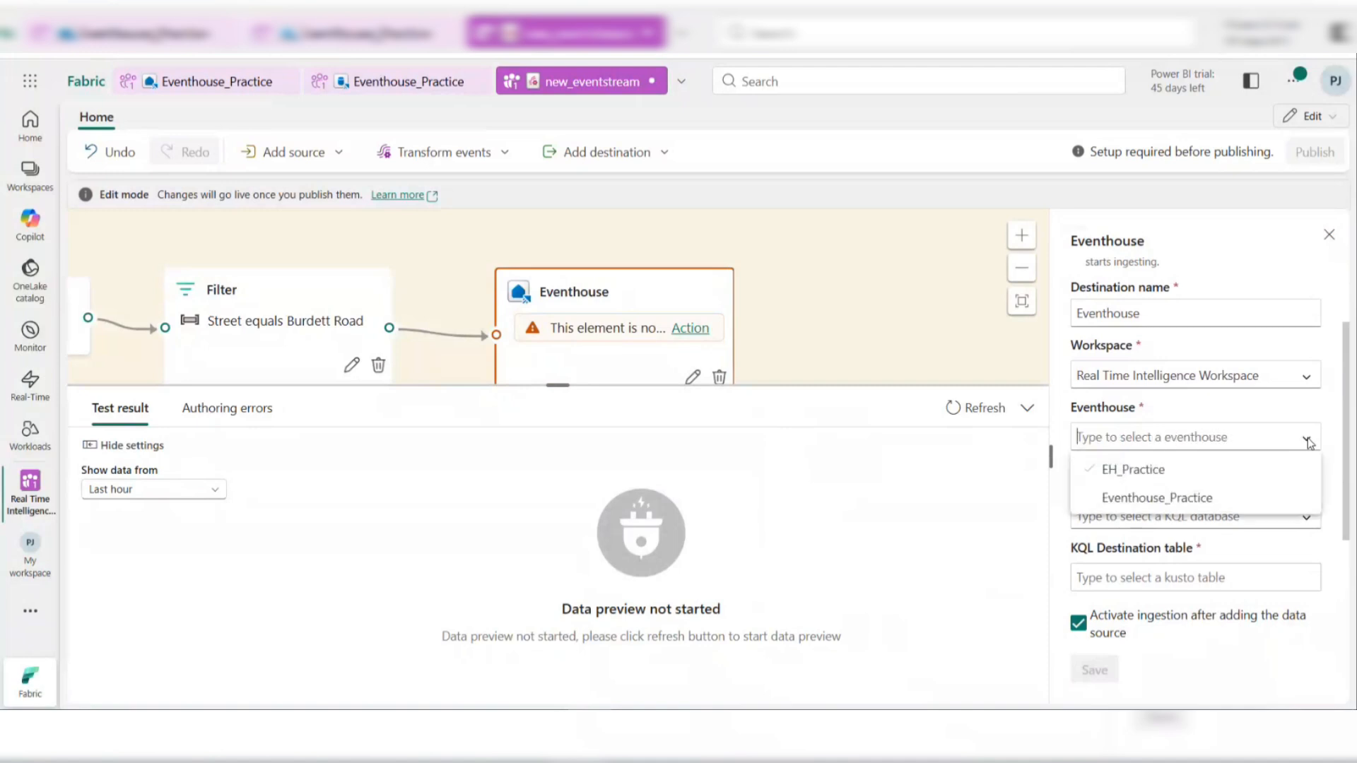
click(1142, 494)
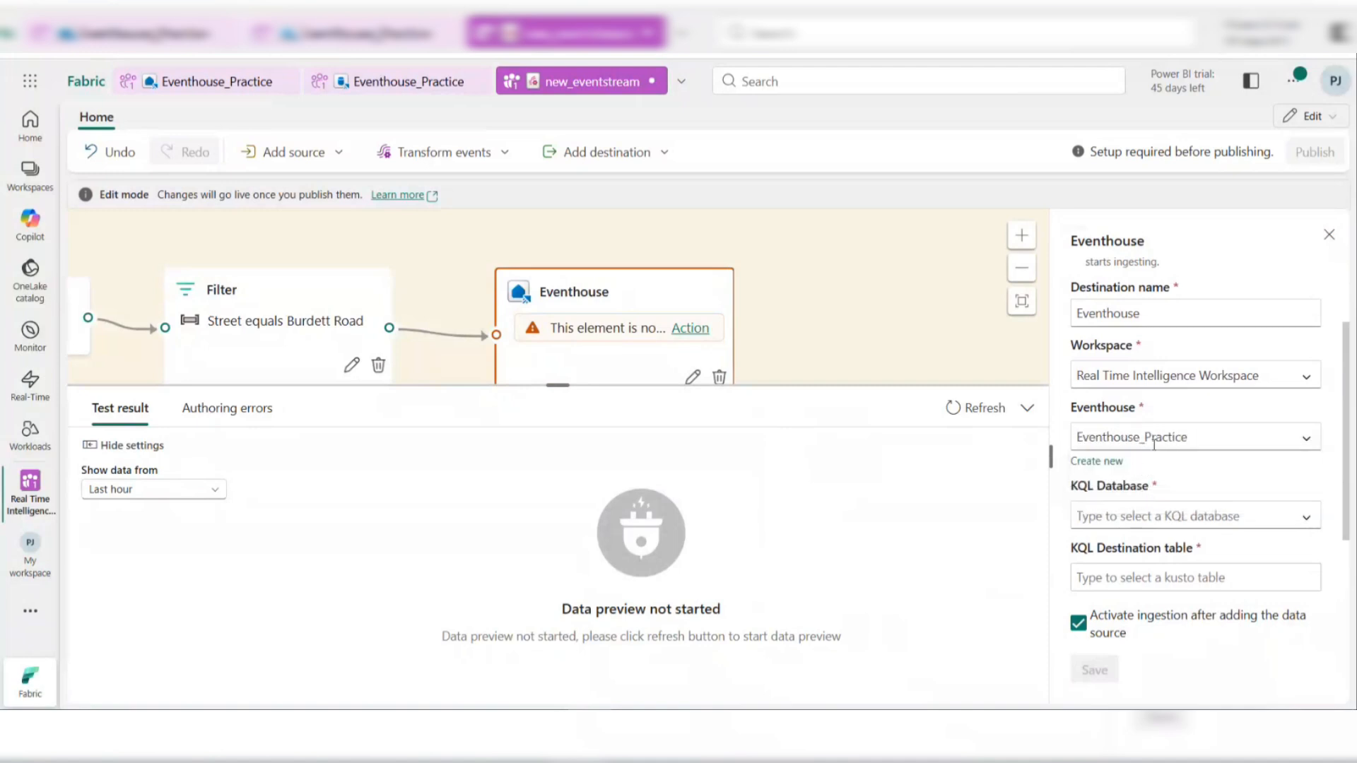
click(1310, 522)
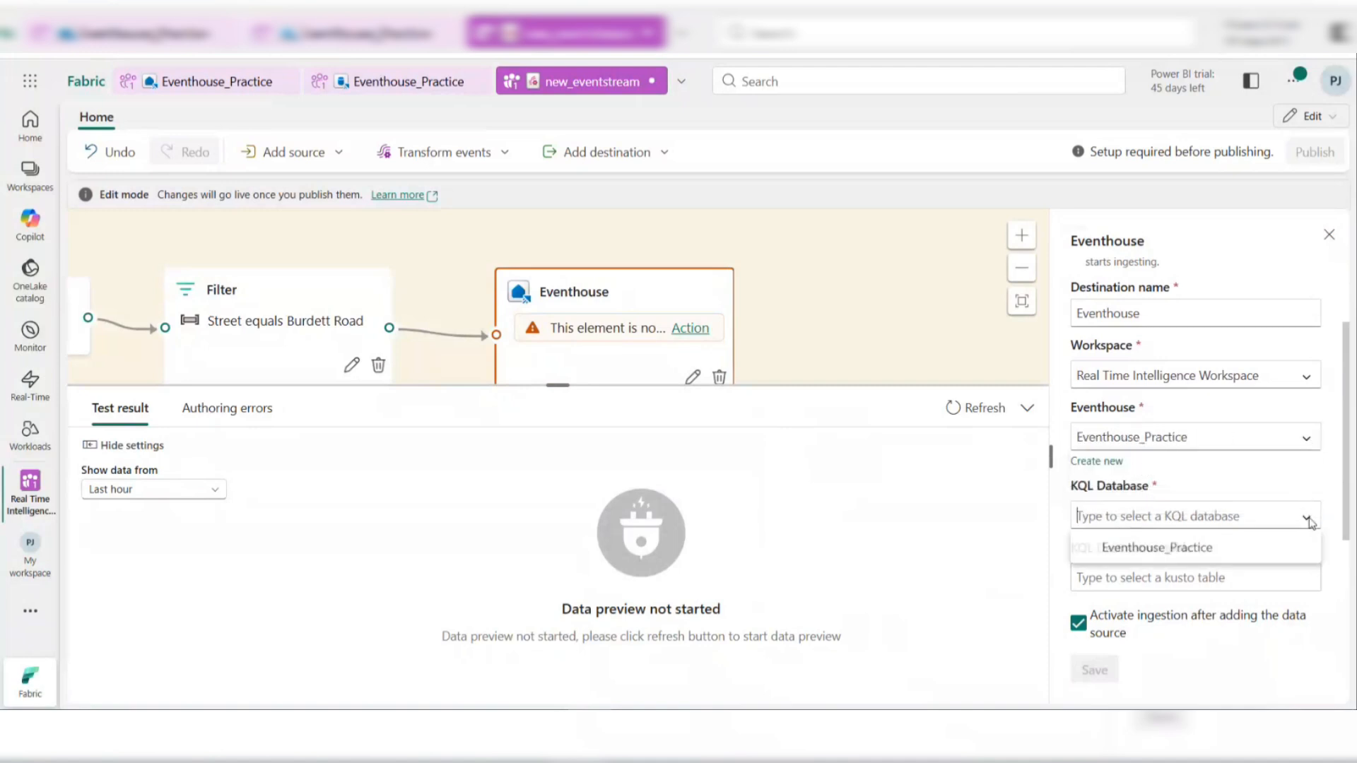
click(1183, 554)
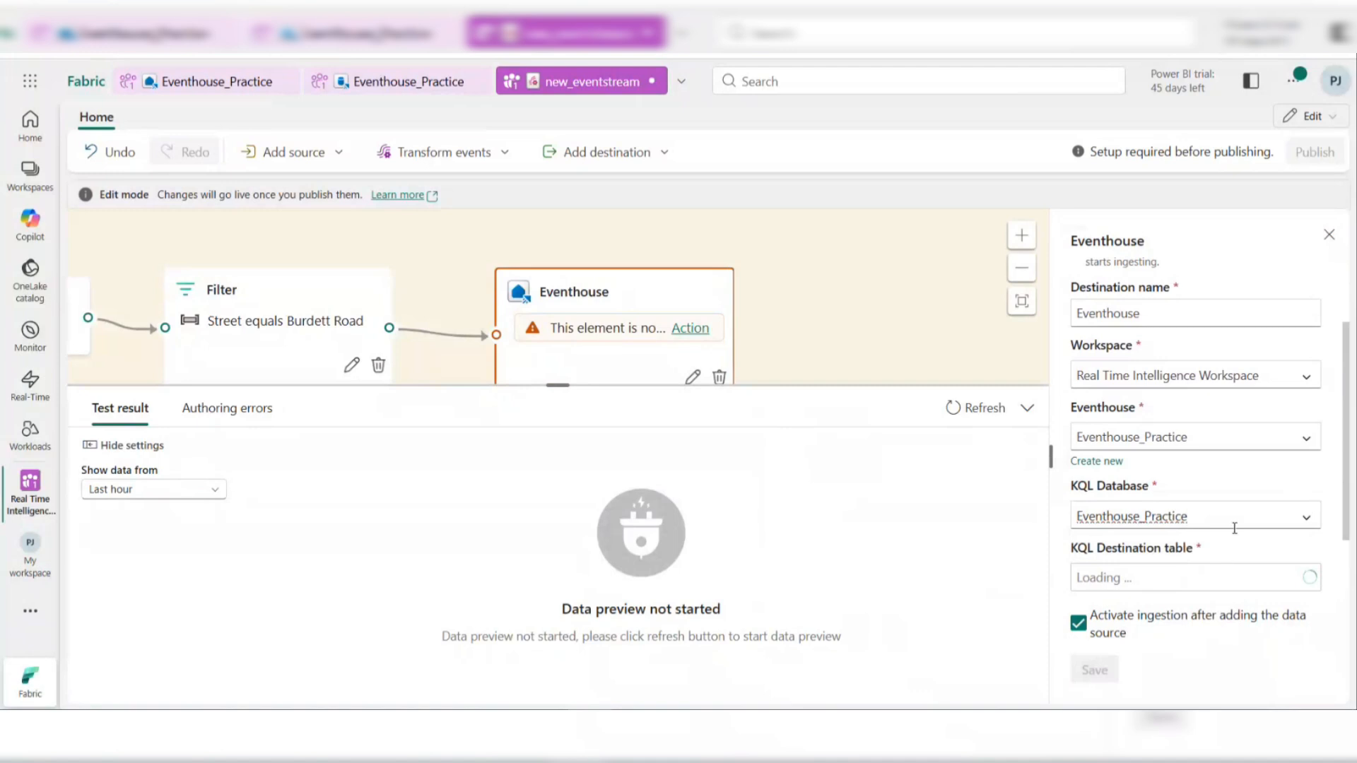
Create a new KQL destination table named Bicycle and choose Json as the input data format
click(1250, 500)
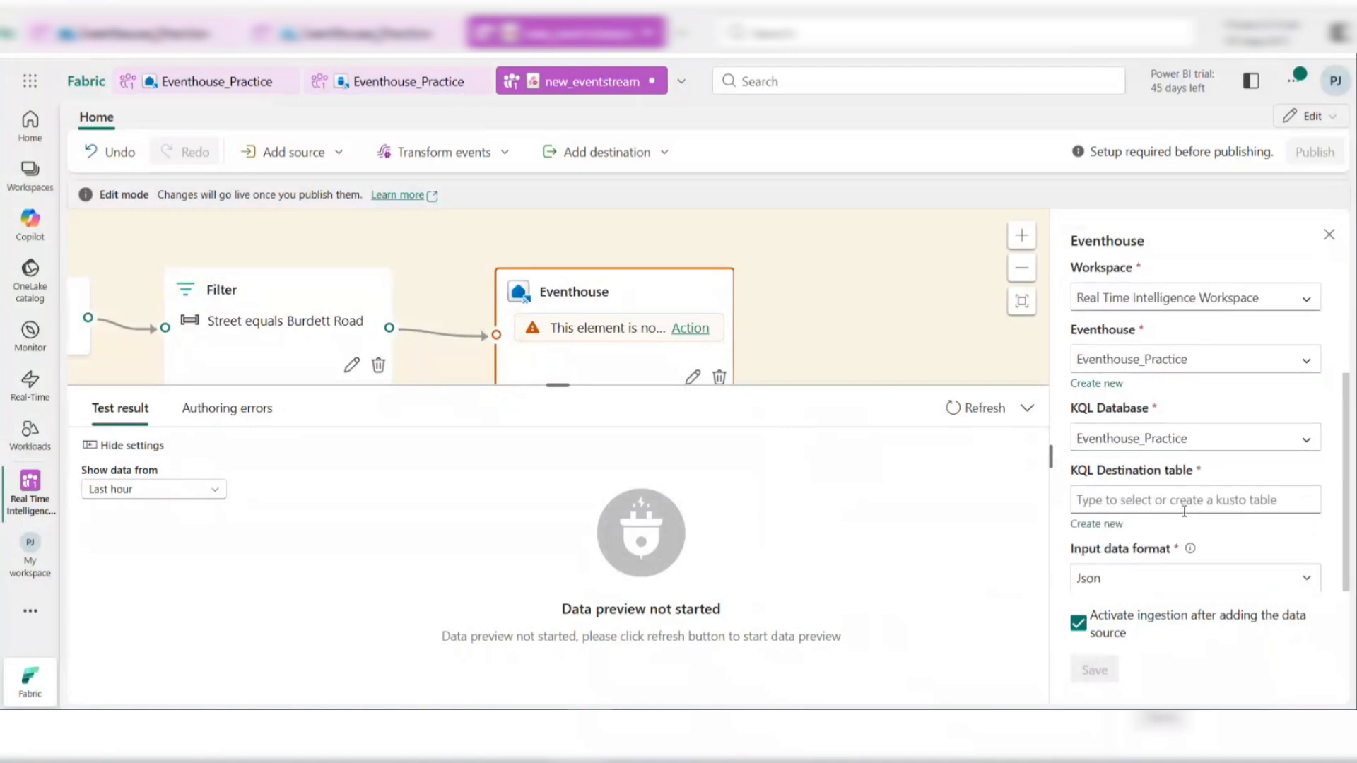
click(1114, 524)
text(Bicycle)
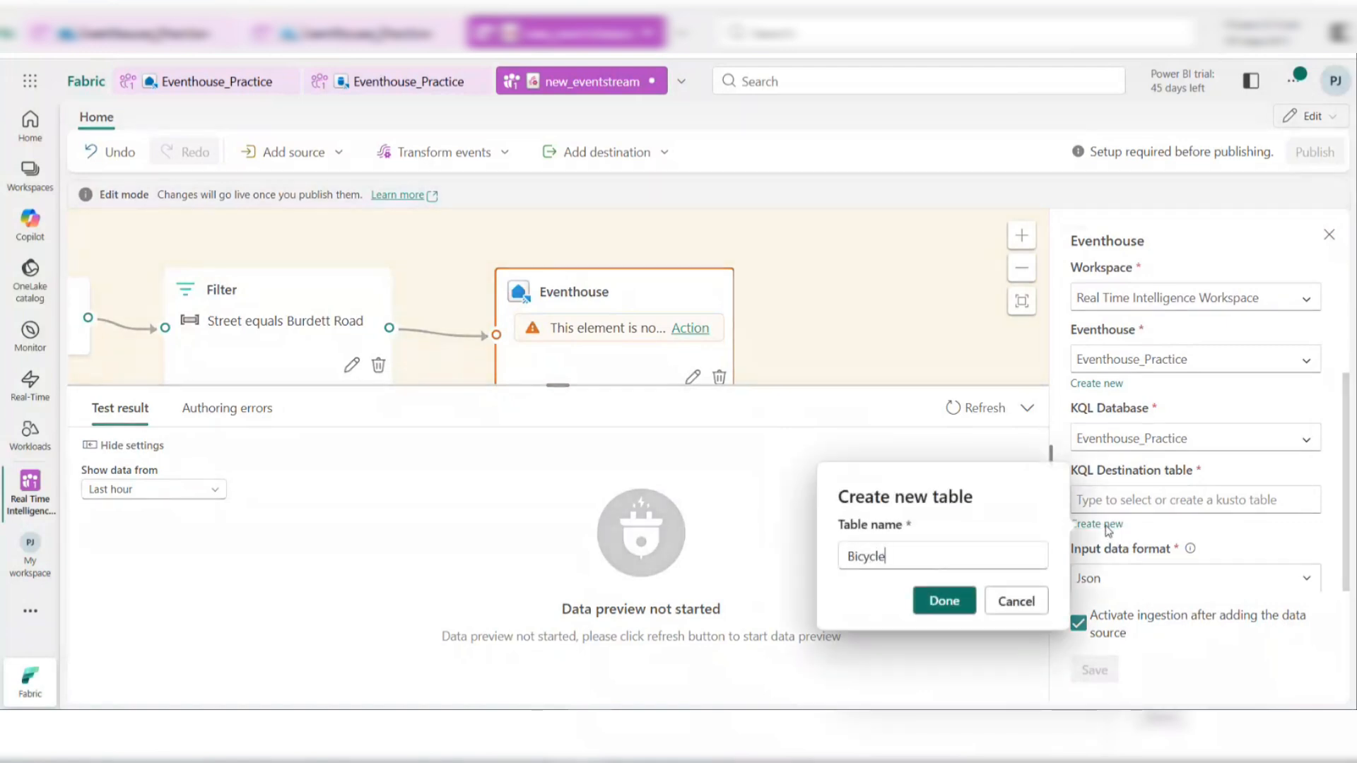
click(945, 602)
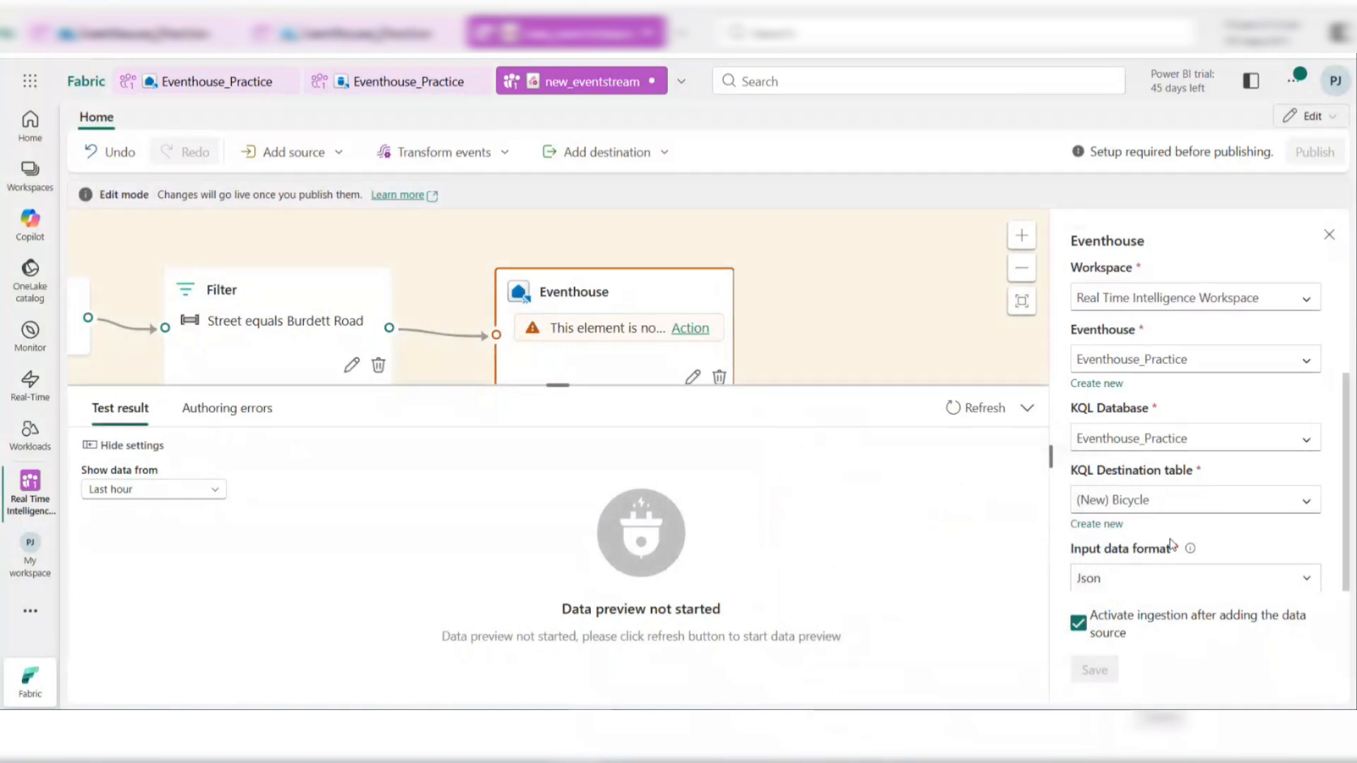
click(1309, 587)
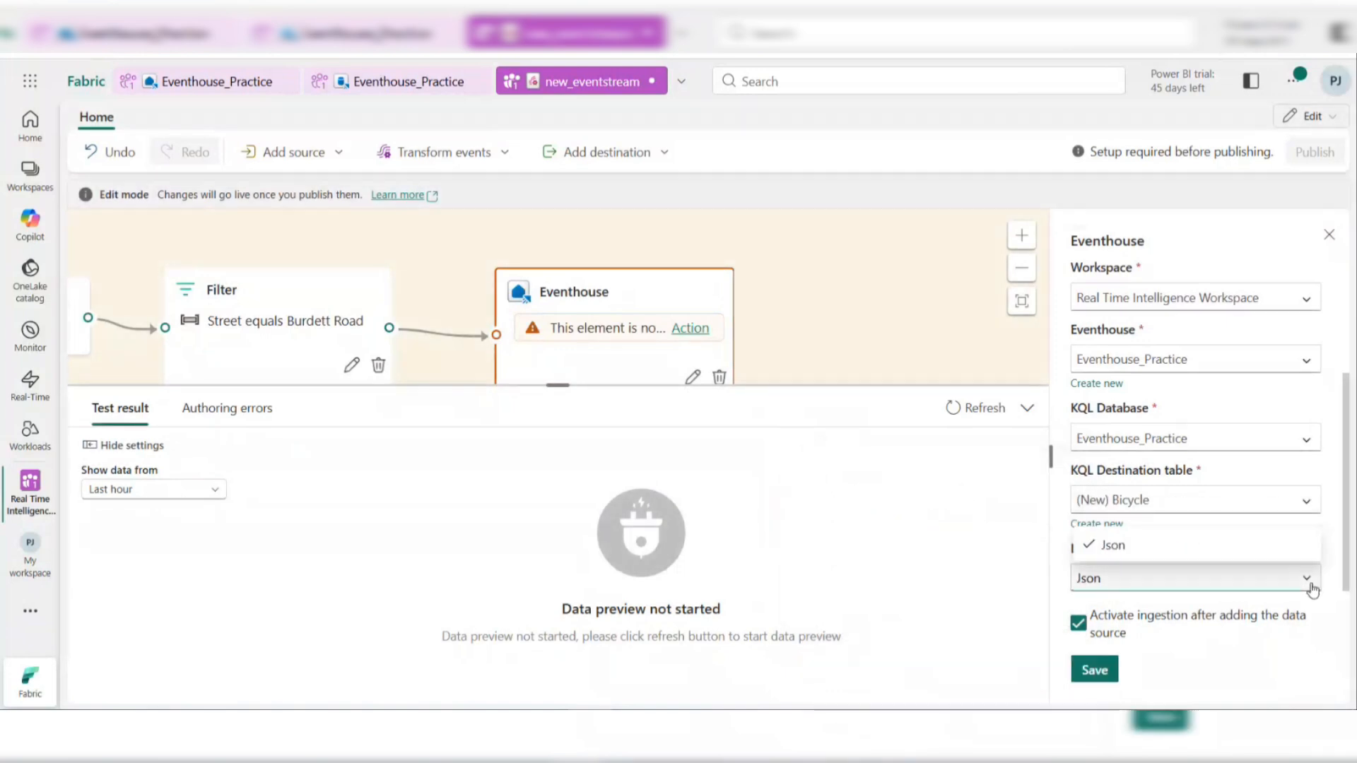
click(1315, 545)
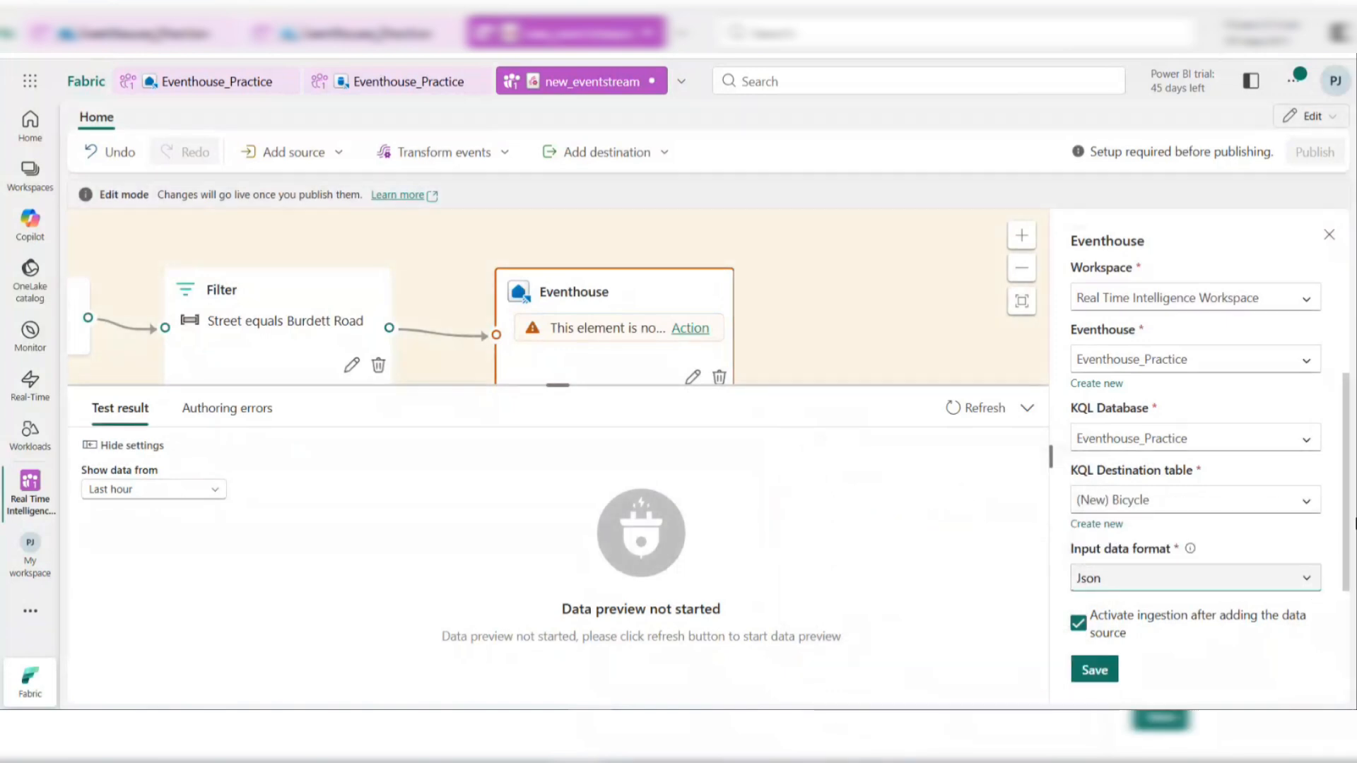
Save the Eventhouse destination settings and publish the eventstream
click(1095, 669)
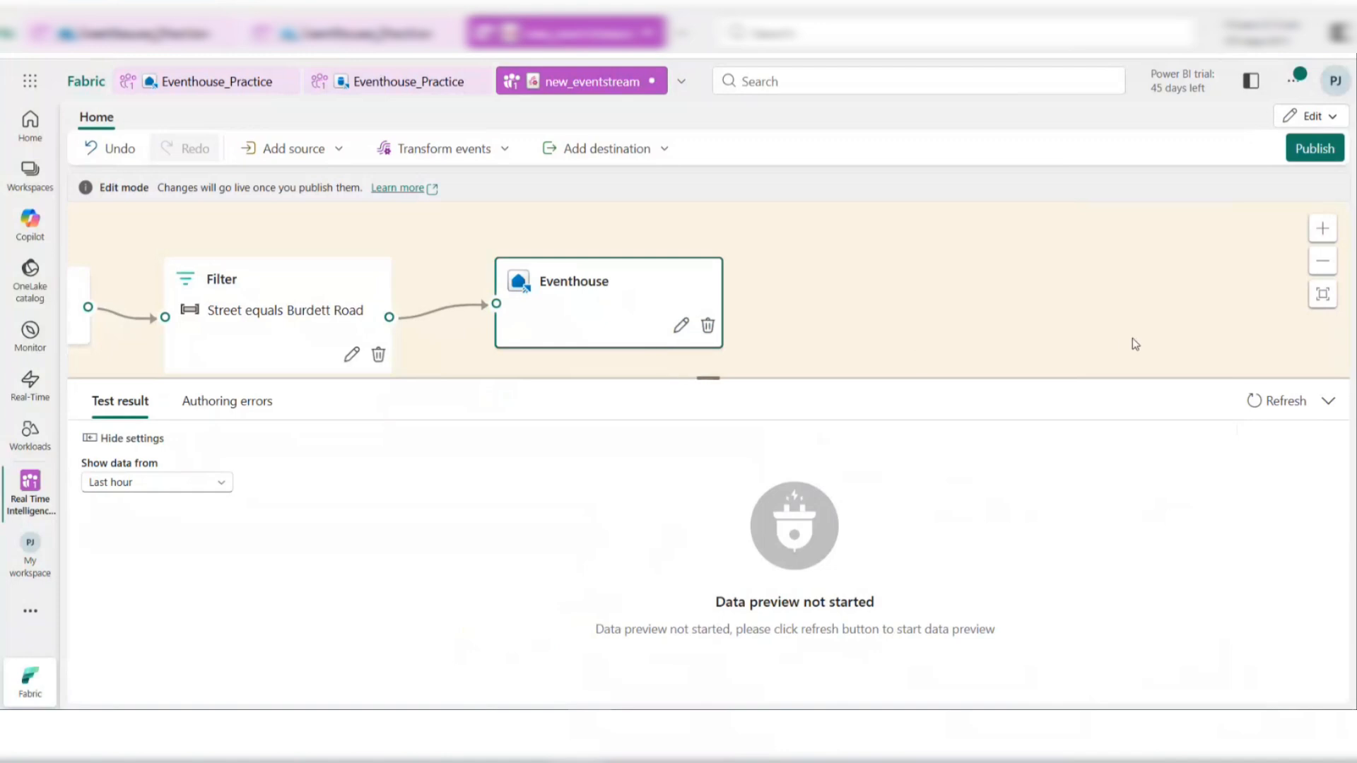
click(262, 275)
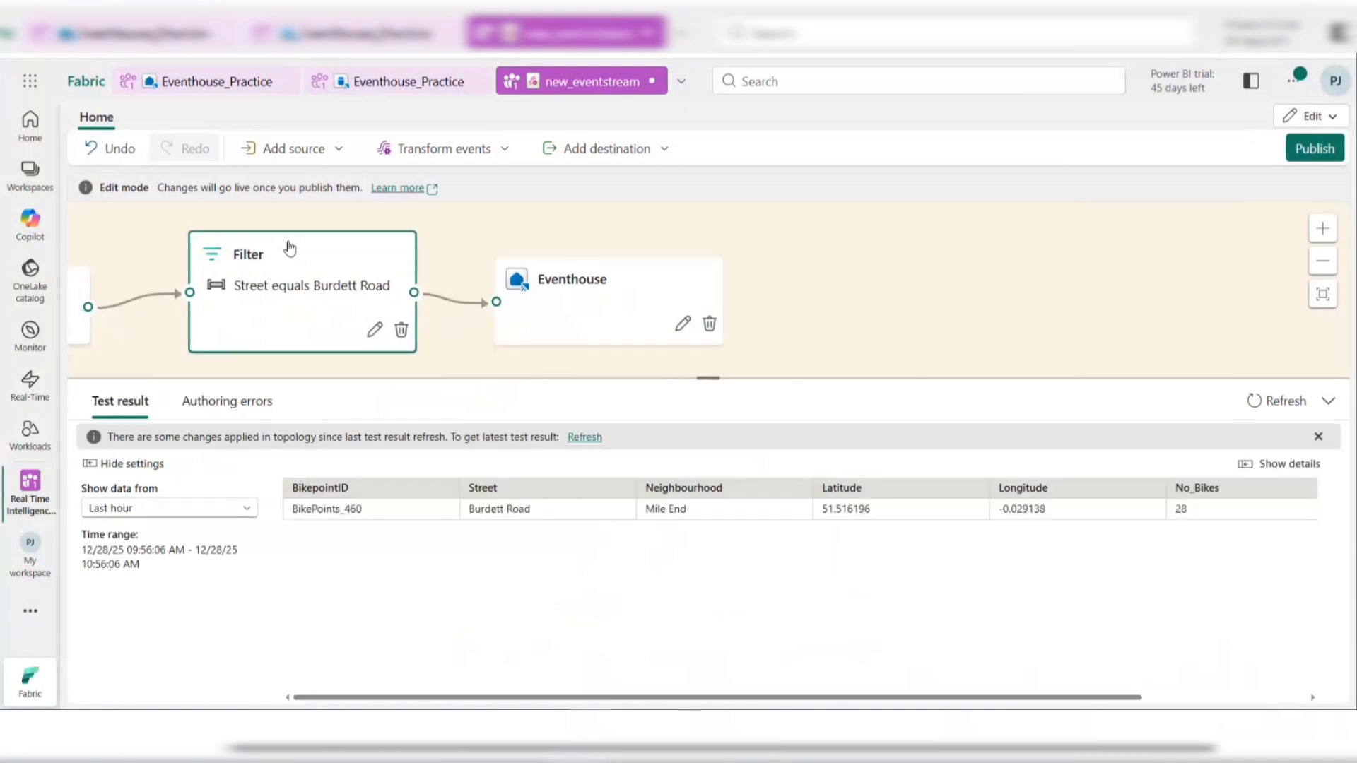
click(616, 273)
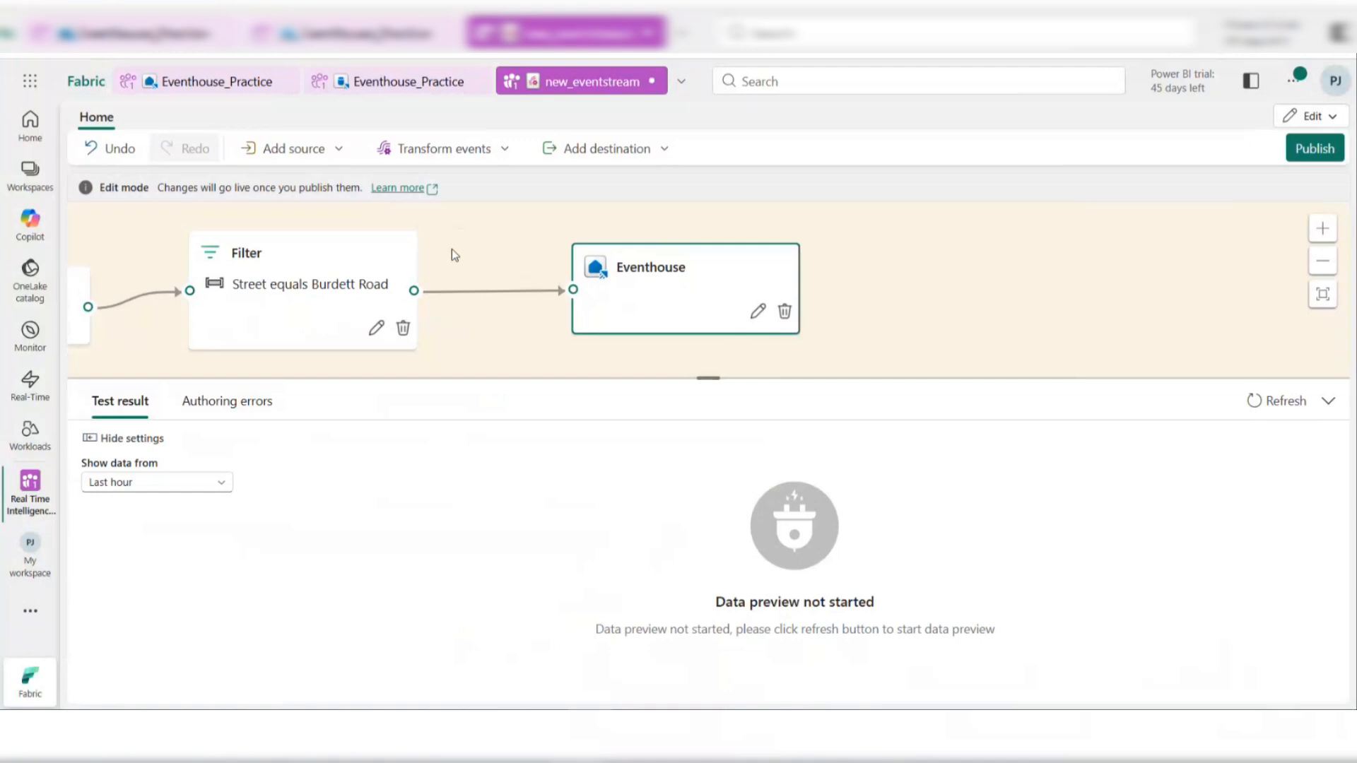
click(1322, 294)
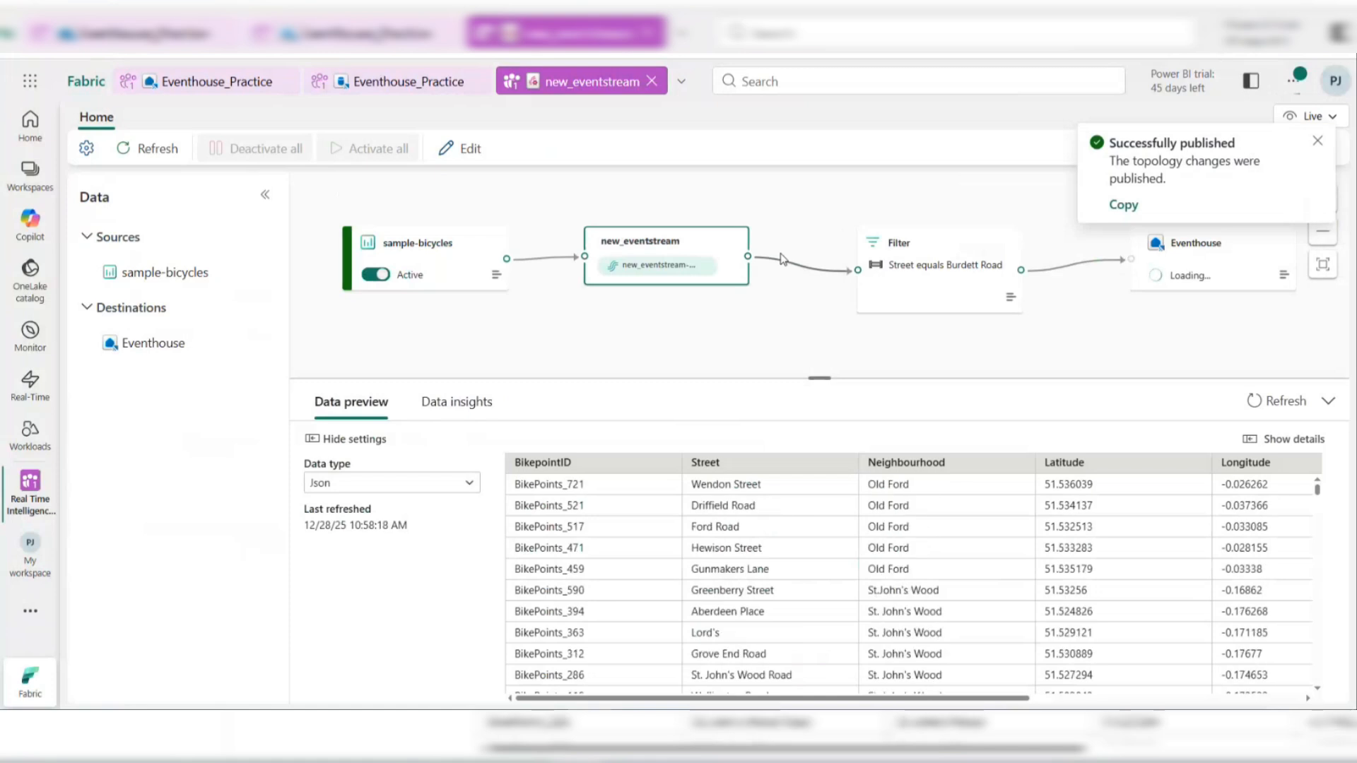
Inspect the live data preview columns and the Filter node's details
click(930, 532)
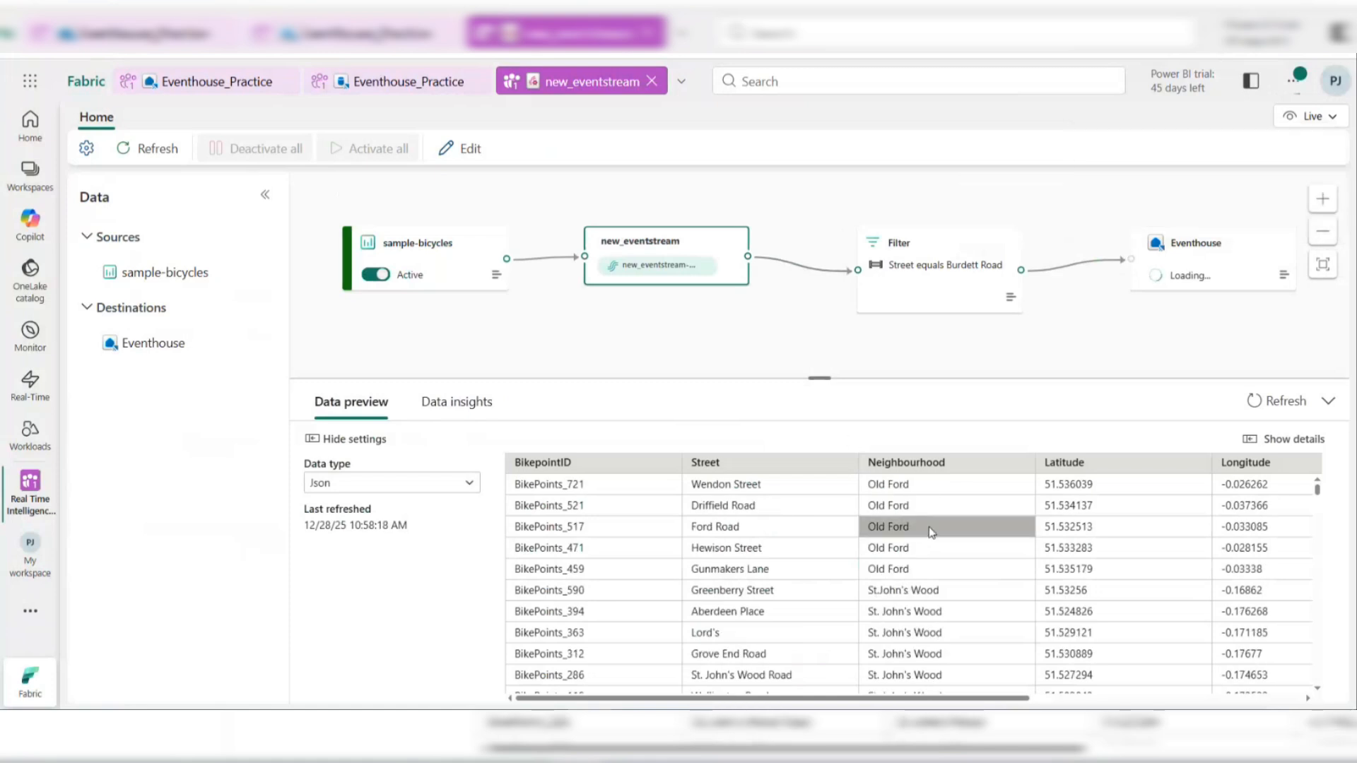
scroll(930, 531, down, 1)
scroll(930, 528, up, 1)
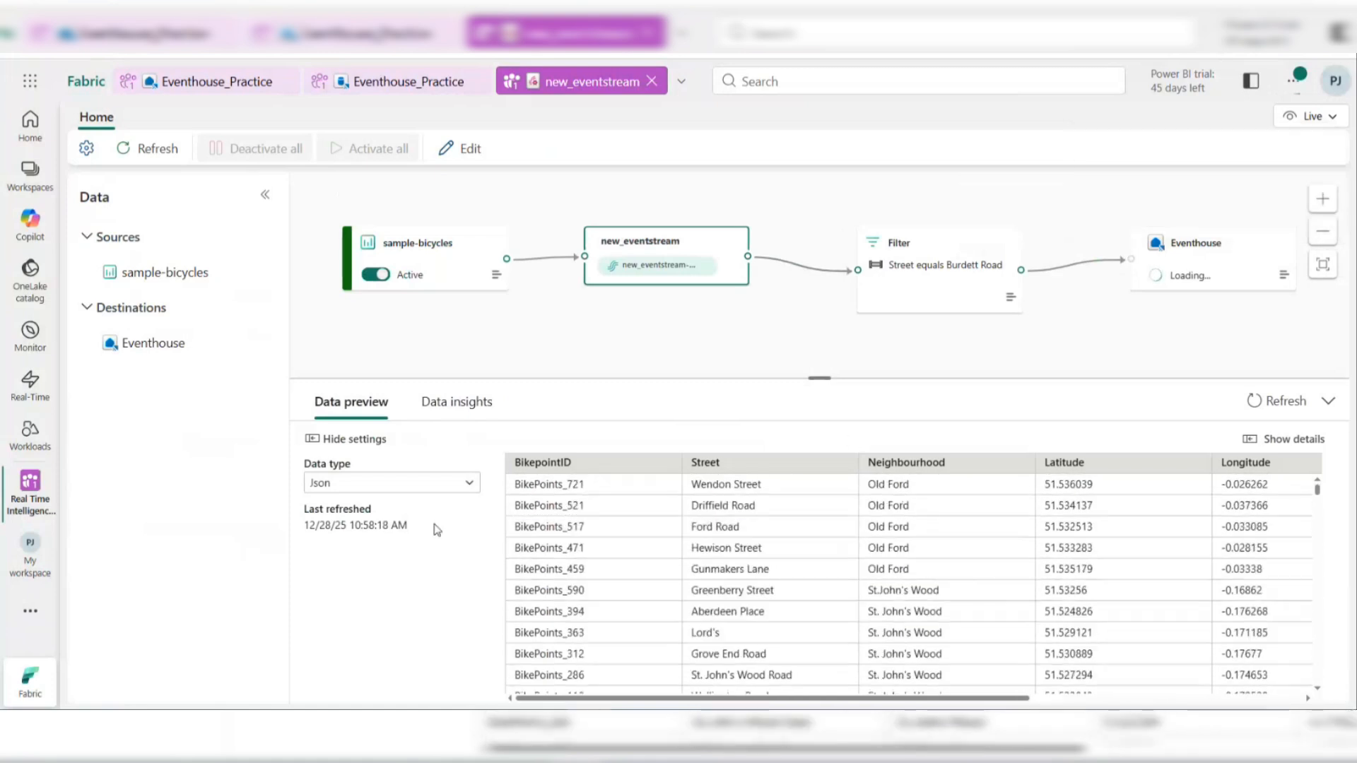
scroll(922, 503, right, 1)
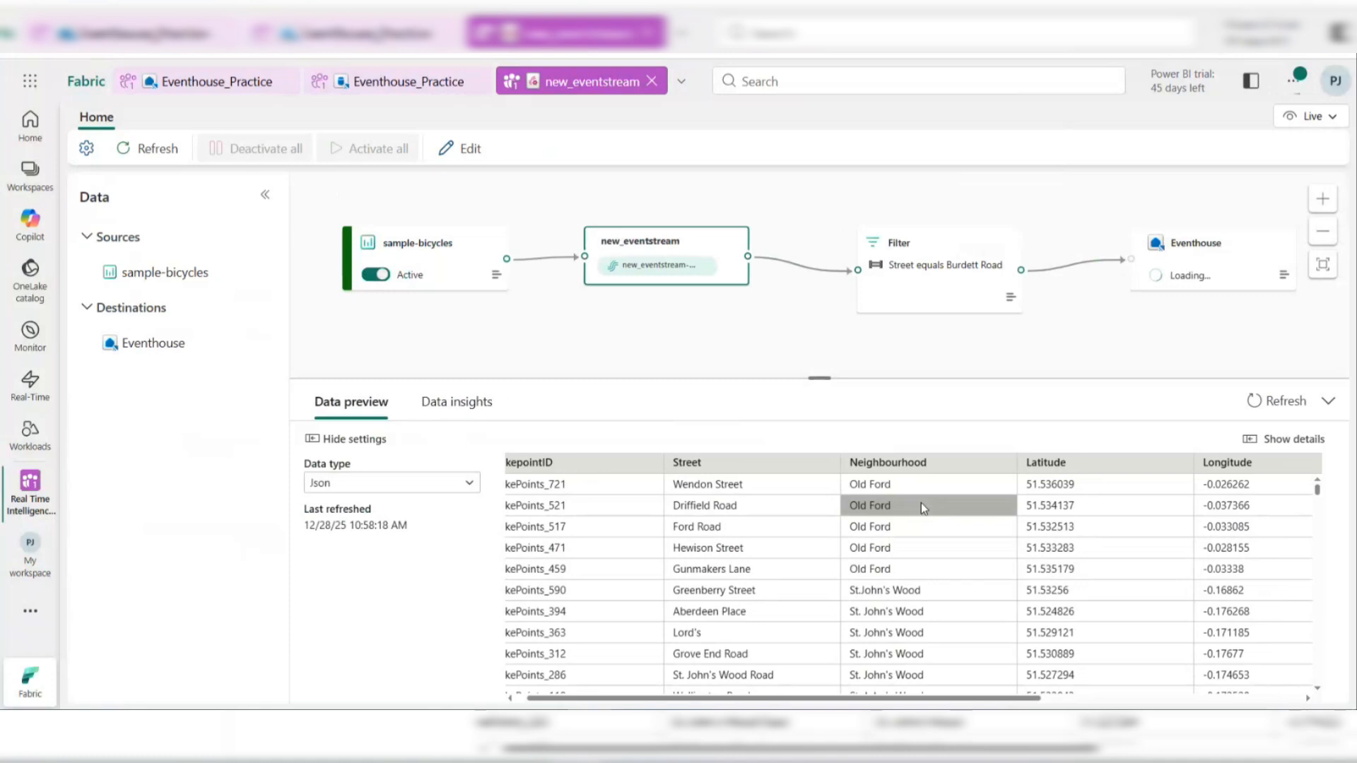
scroll(922, 503, right, 4)
scroll(1095, 476, right, 3)
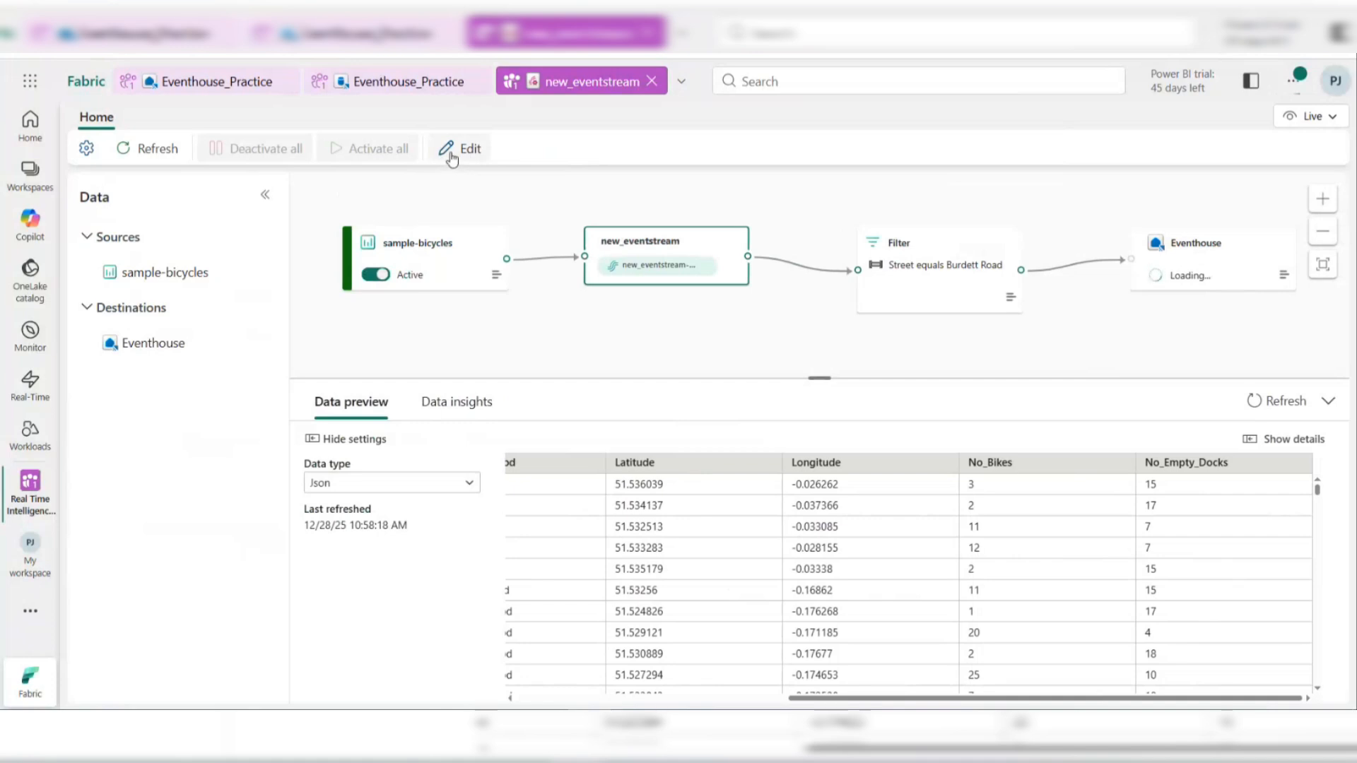
click(876, 254)
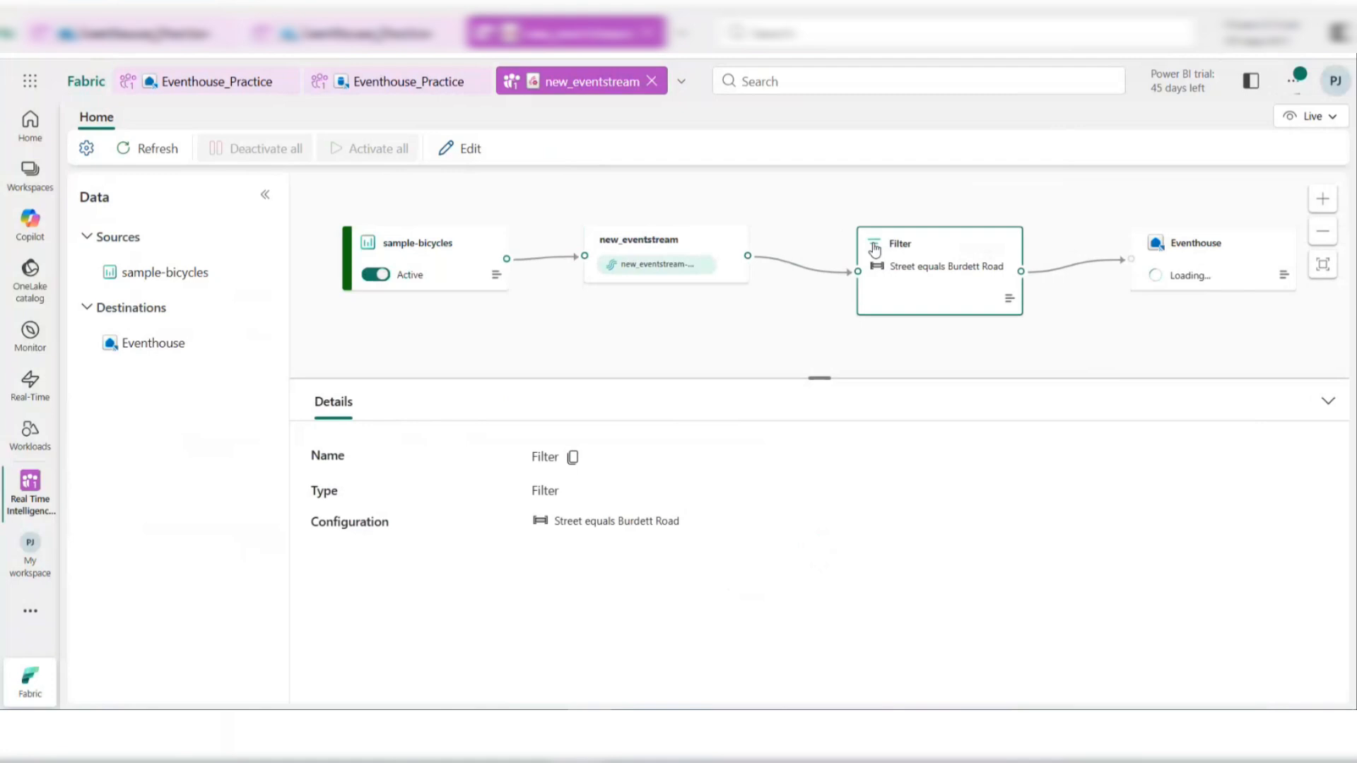
right_click(941, 269)
key(Escape)
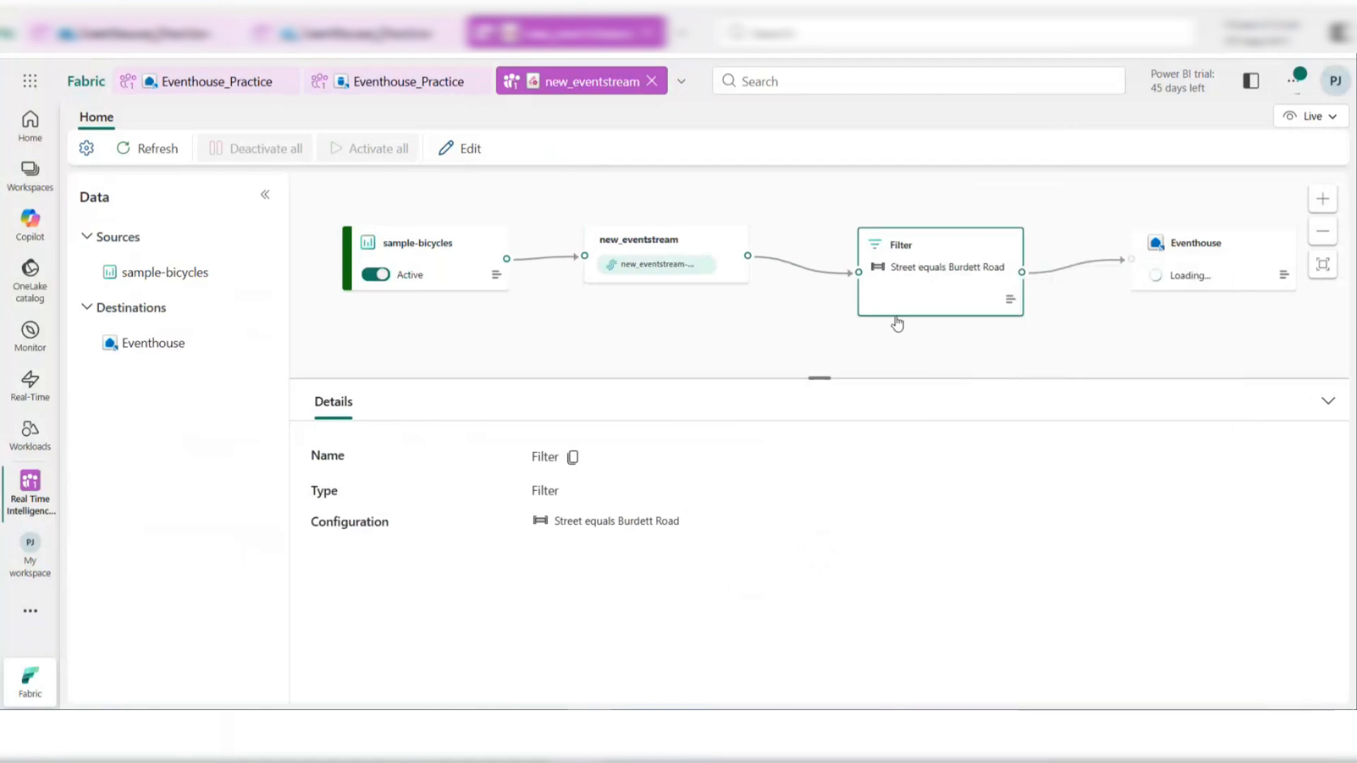
In edit mode, delete the Filter node and connect the eventstream node directly to the Eventhouse destination
click(460, 149)
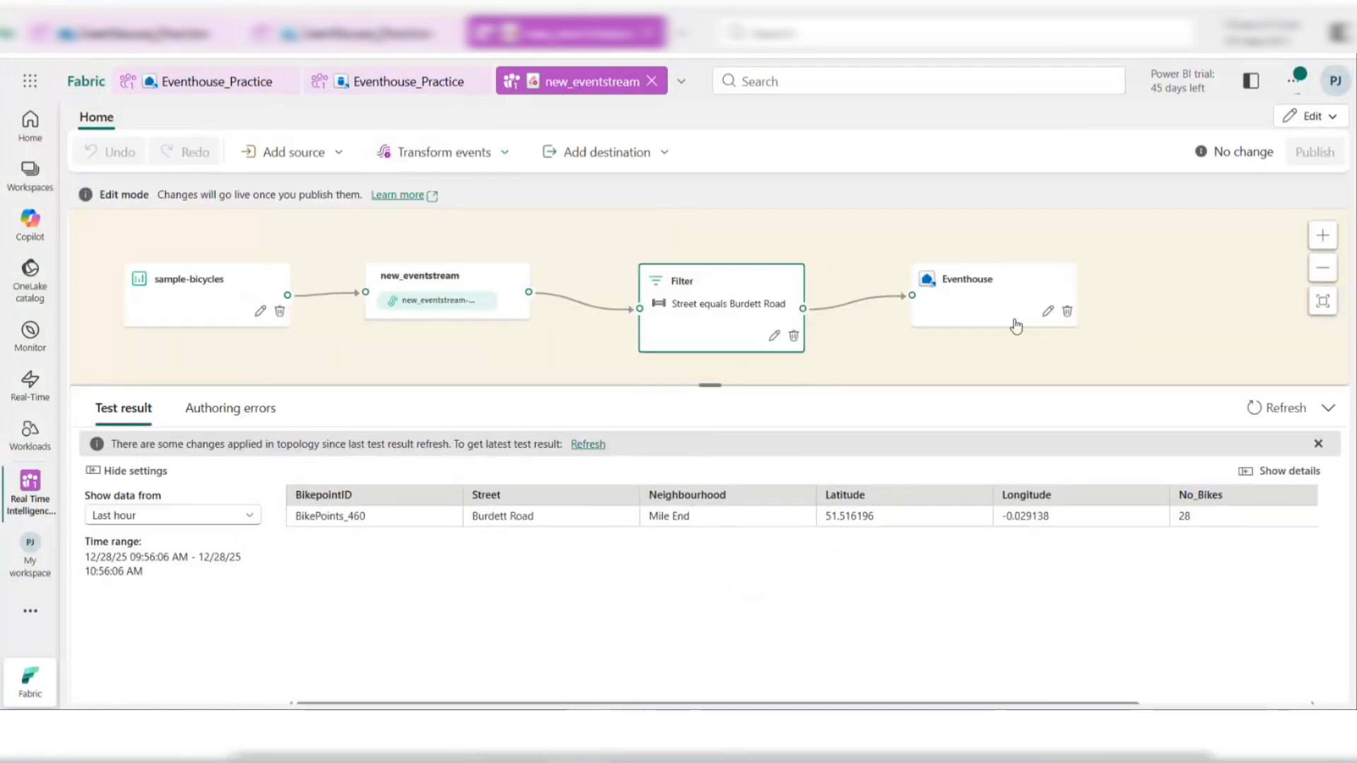
click(790, 336)
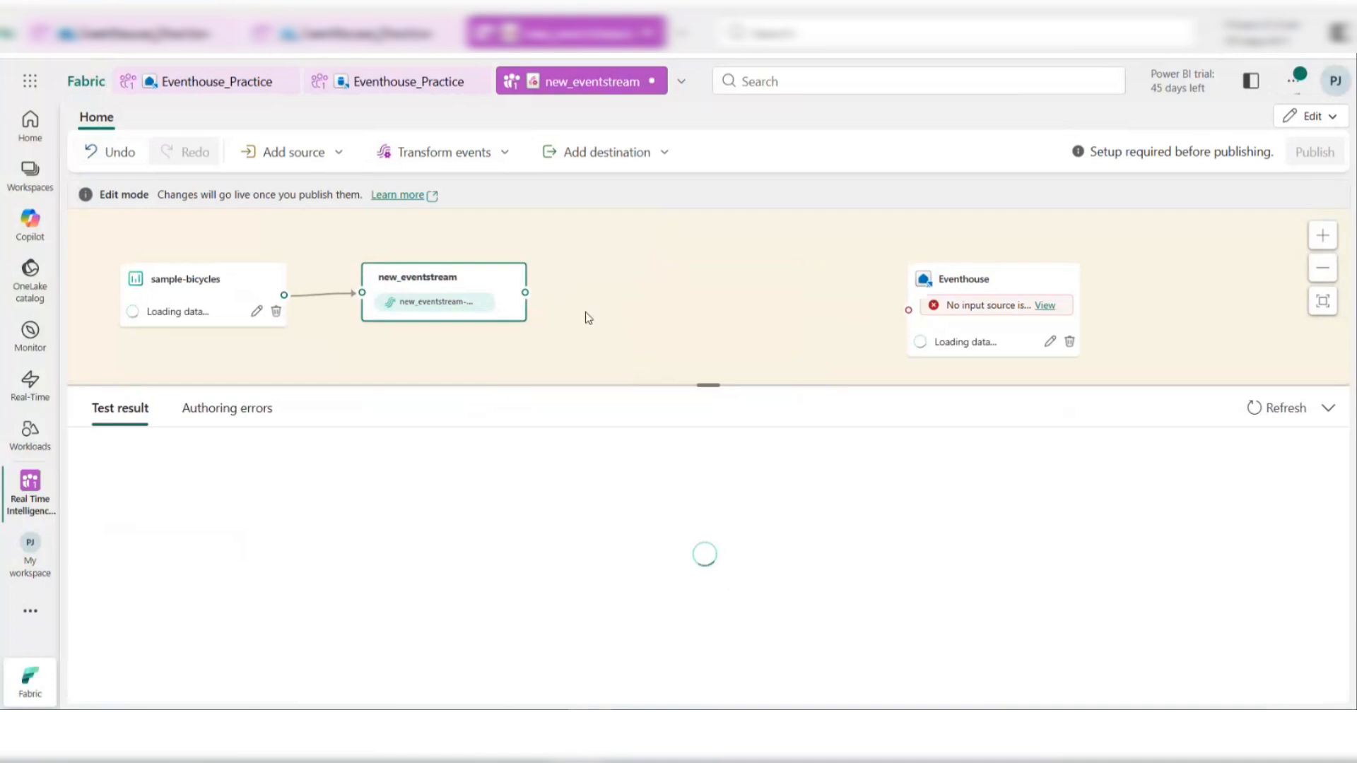
drag(523, 299, 983, 314)
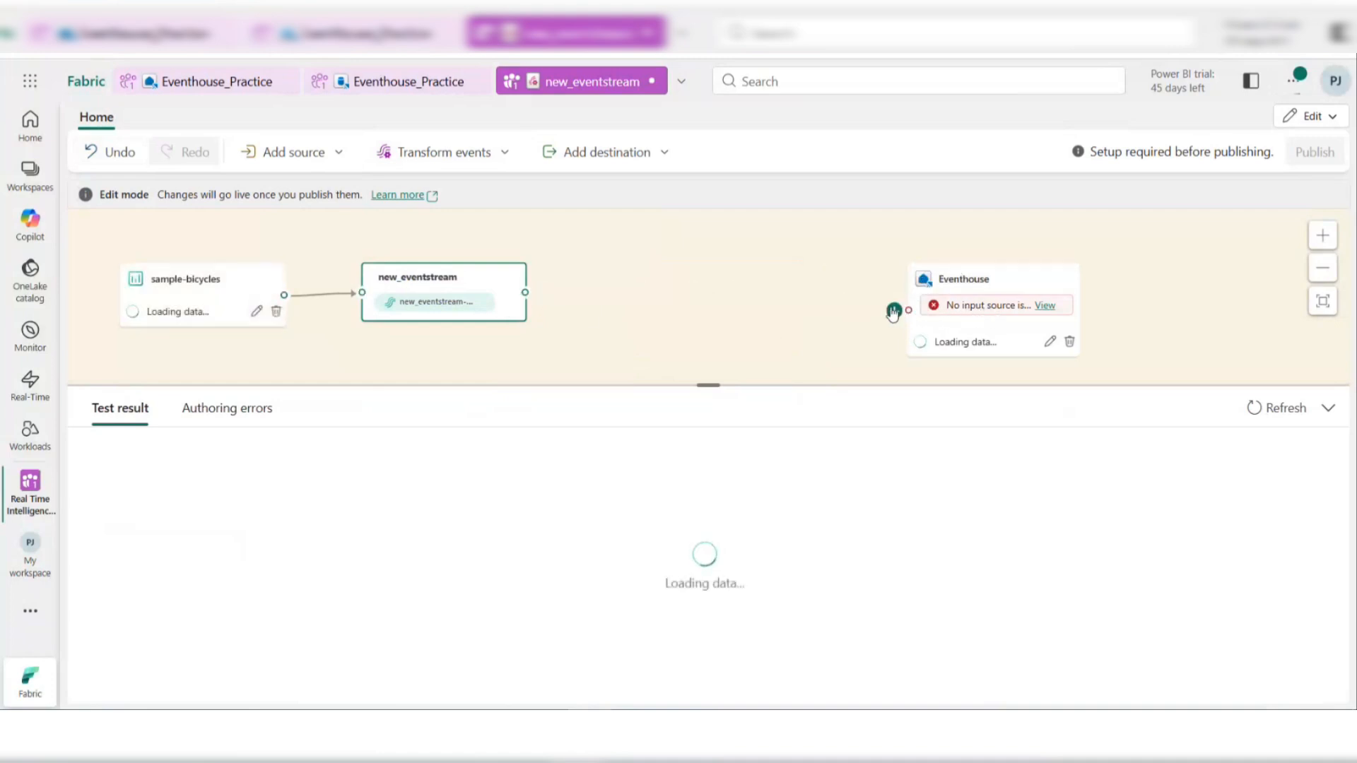
click(543, 294)
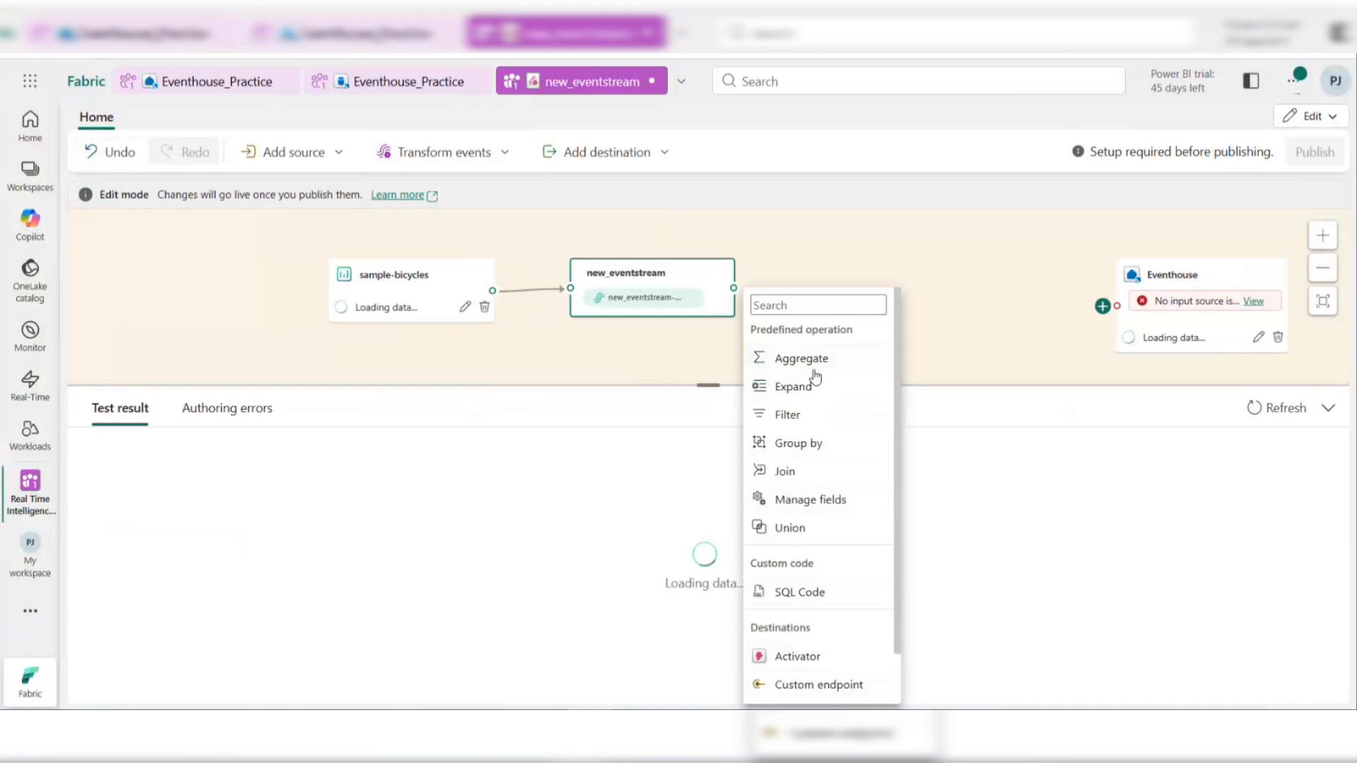
click(961, 340)
drag(1187, 283, 837, 285)
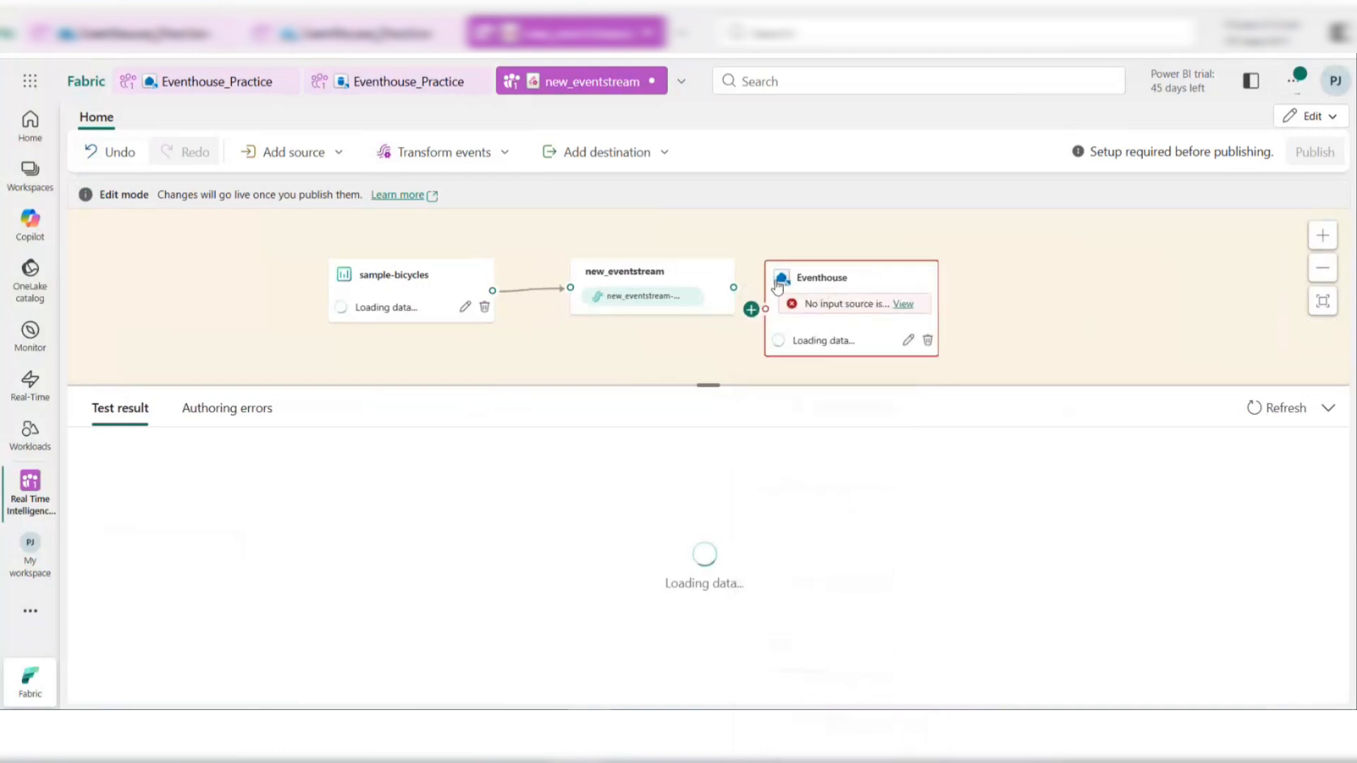
drag(736, 293, 764, 313)
drag(821, 273, 902, 256)
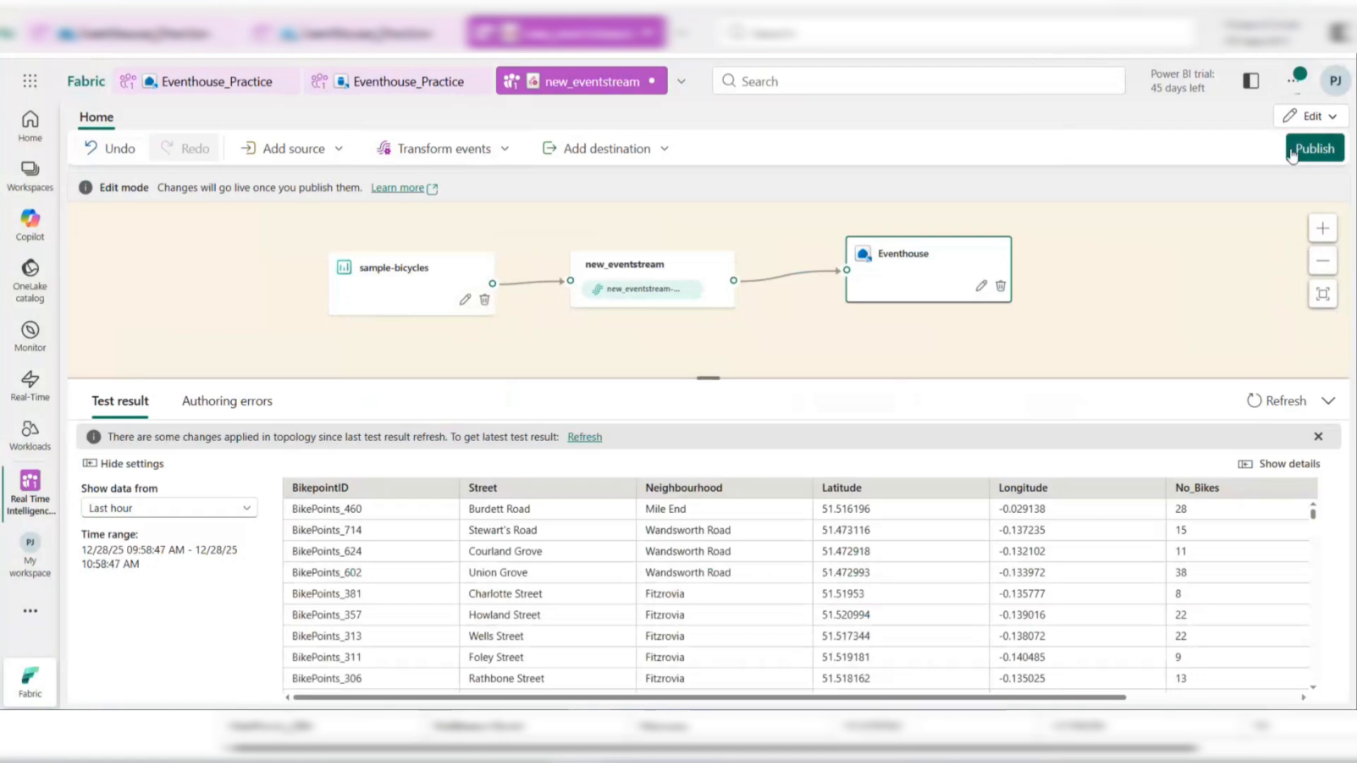
Try to publish the eventstream and review the publish errors for the Eventhouse node
click(1304, 159)
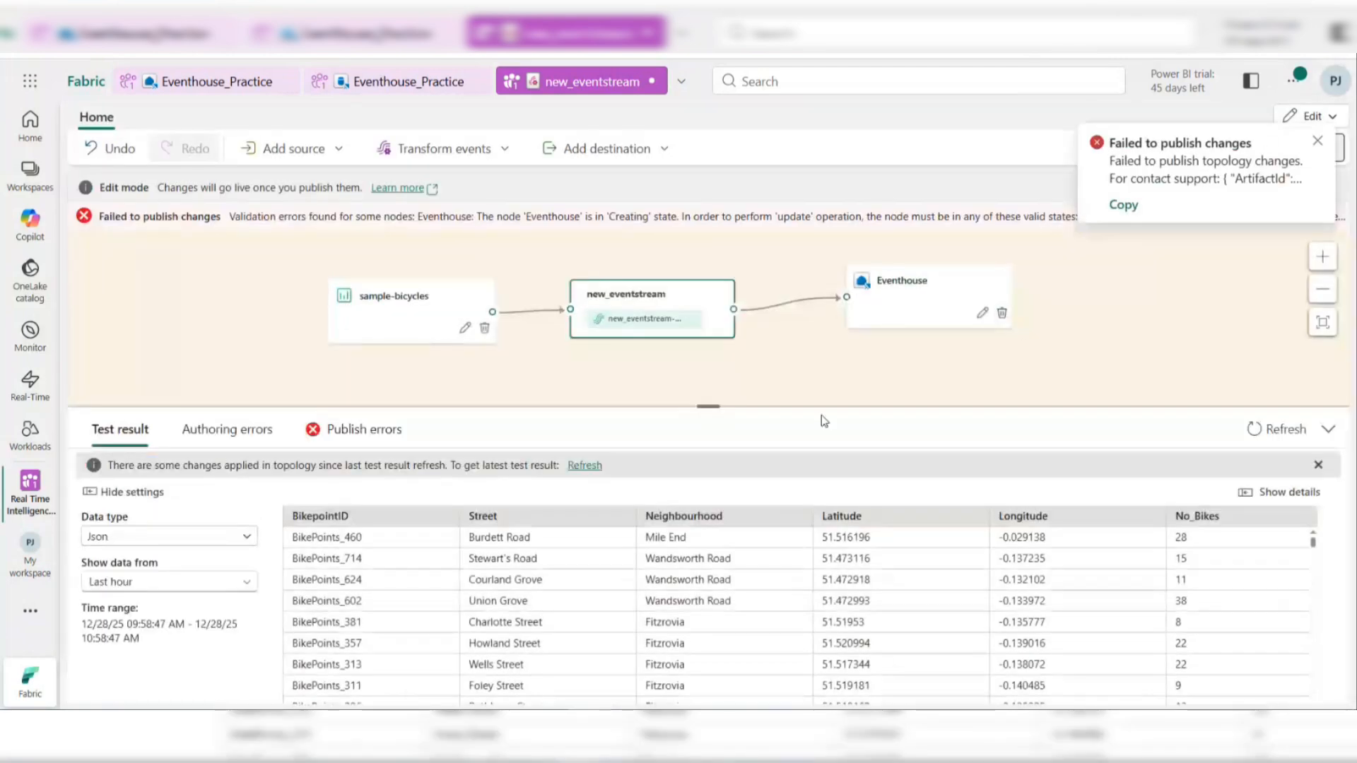
click(353, 433)
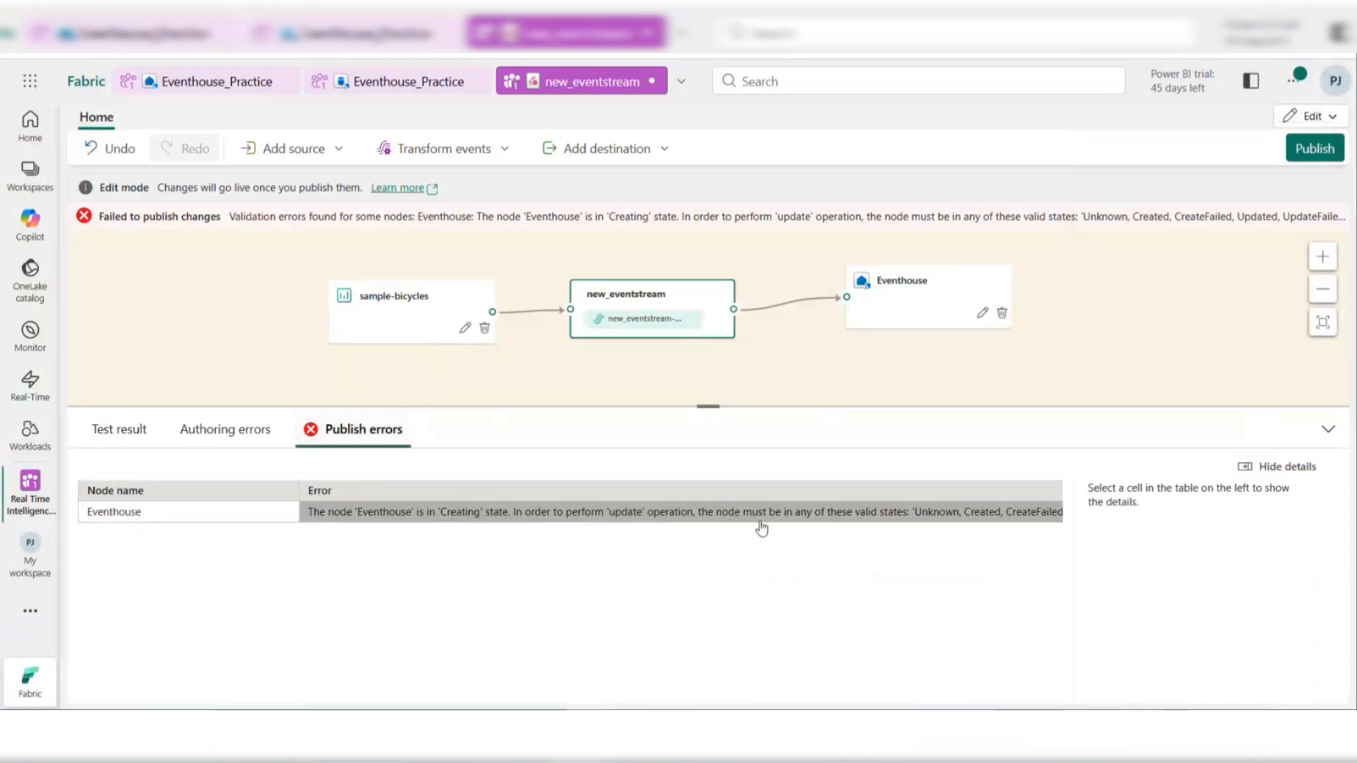
scroll(942, 516, right, 10)
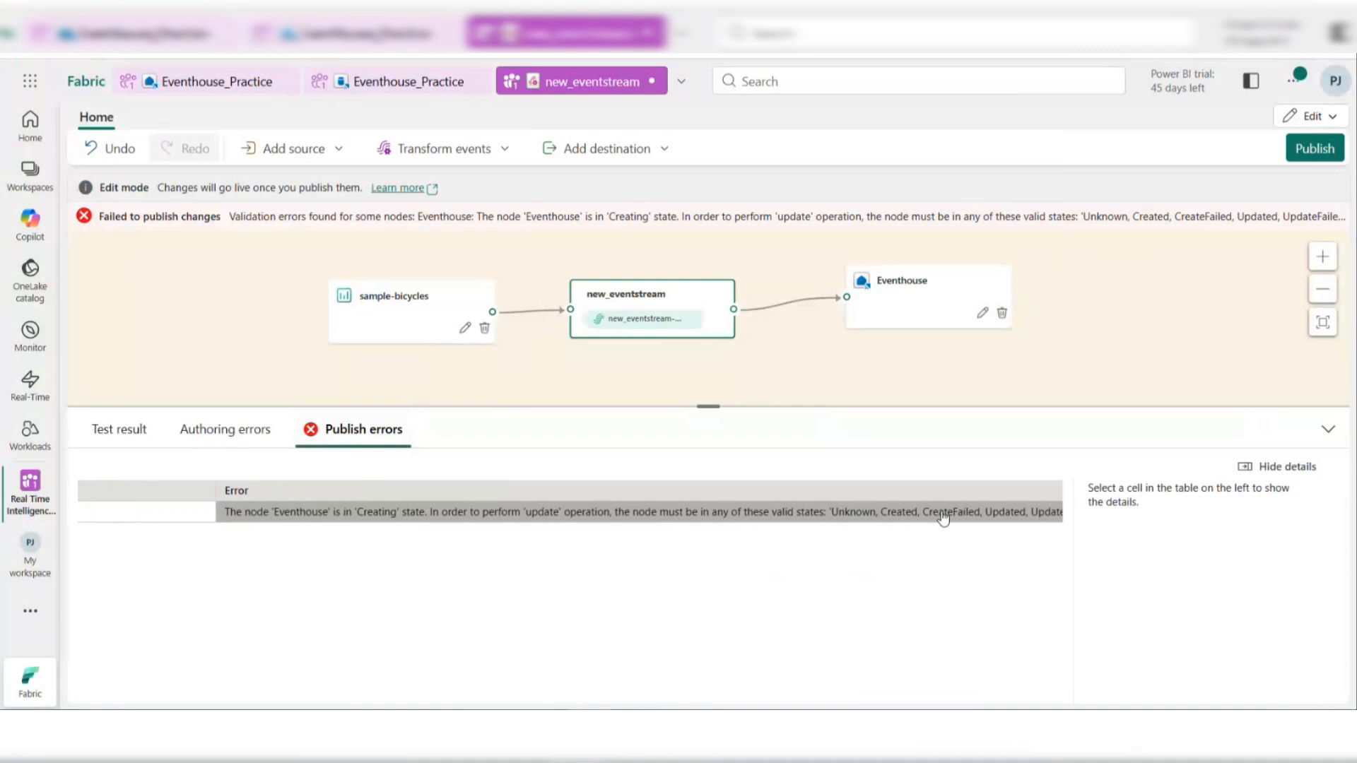
Delete the Eventhouse destination node from the canvas
click(776, 308)
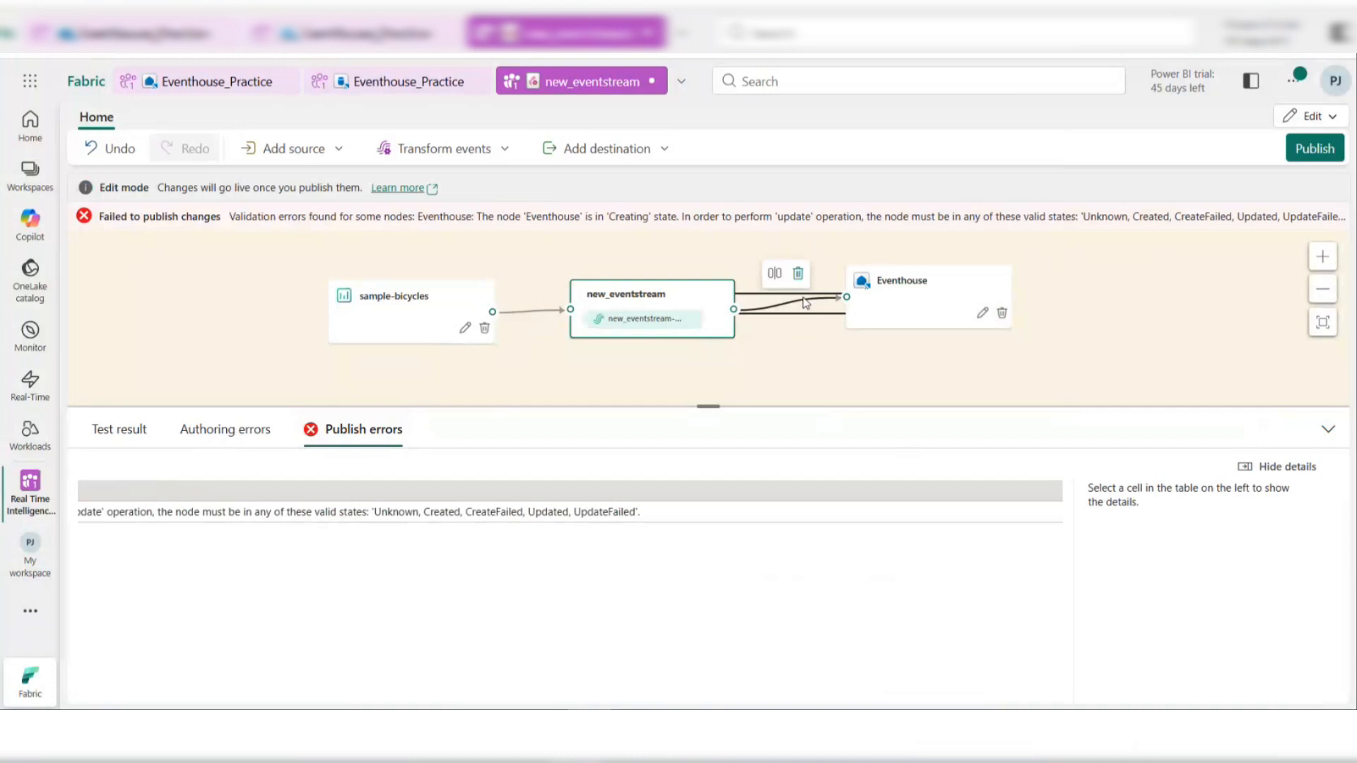
click(774, 273)
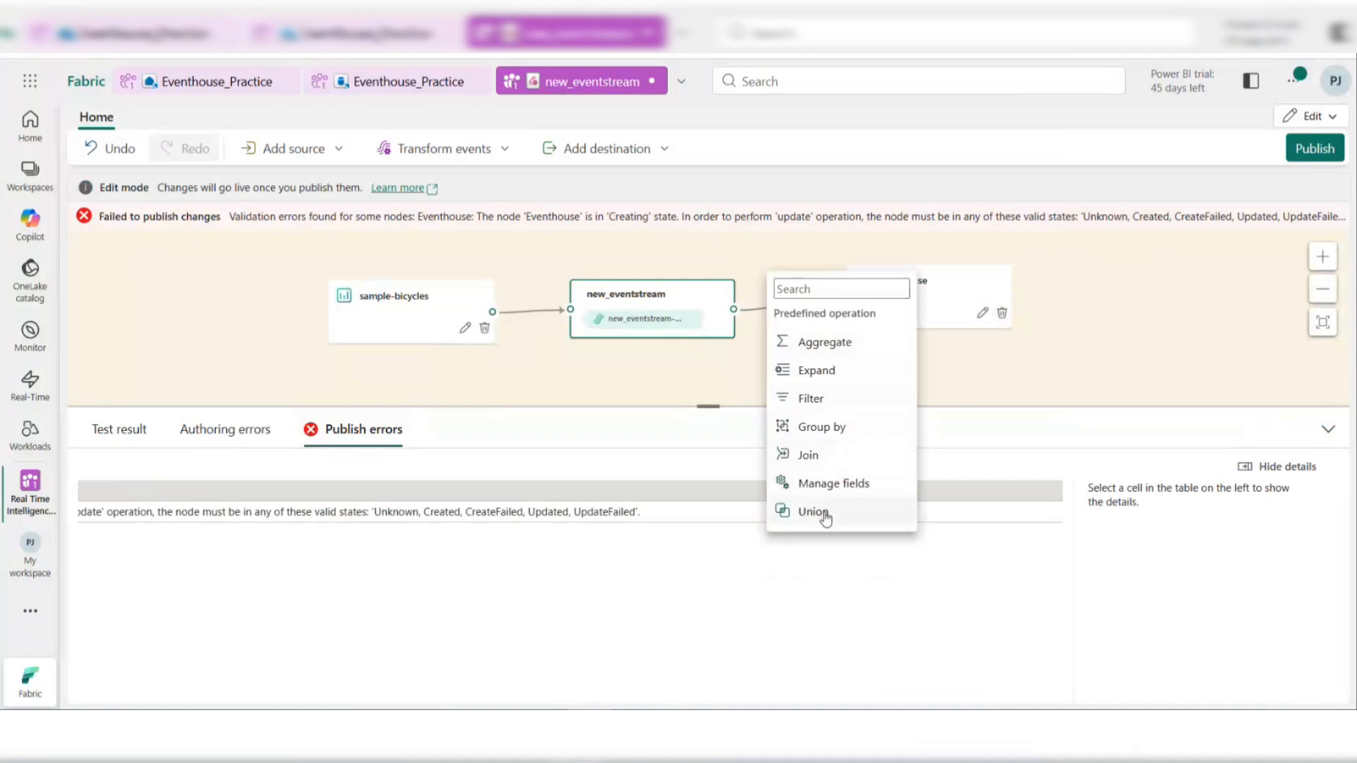
click(1010, 345)
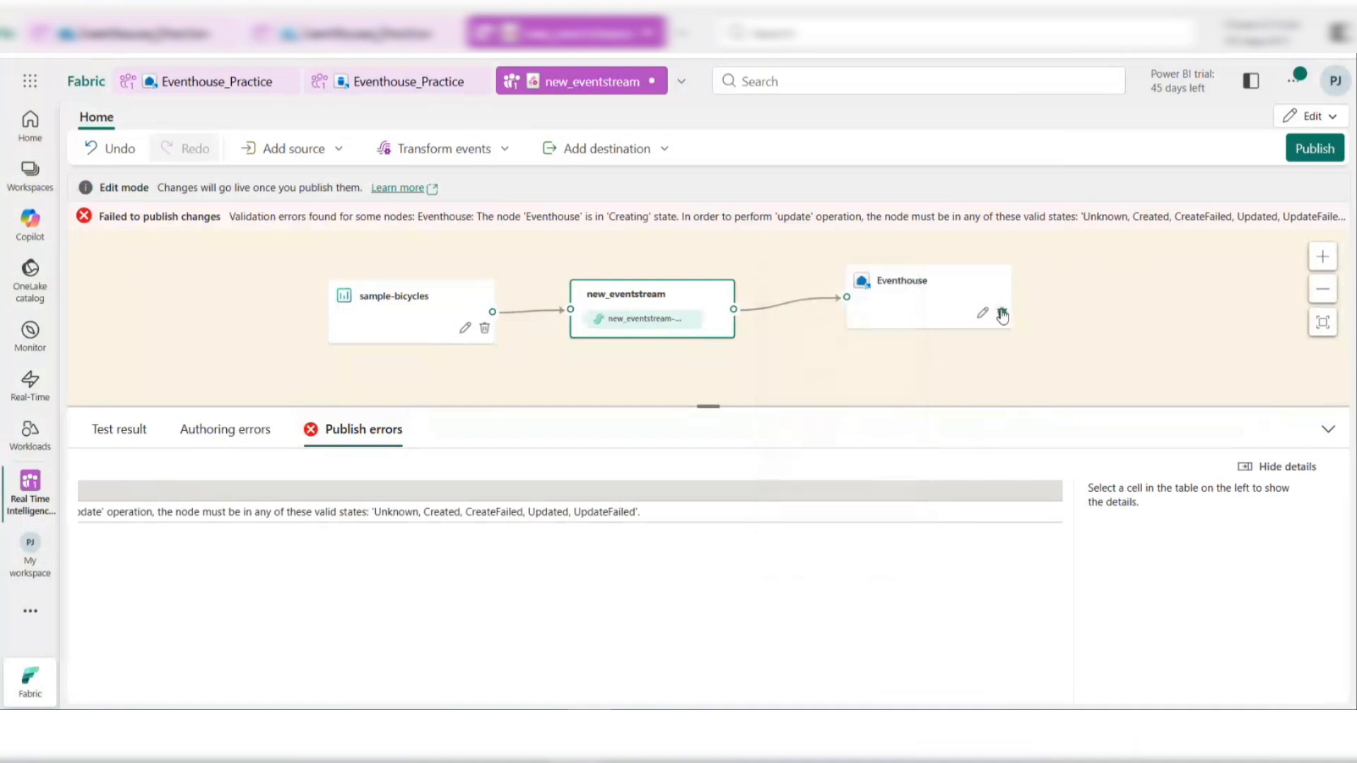
click(1003, 314)
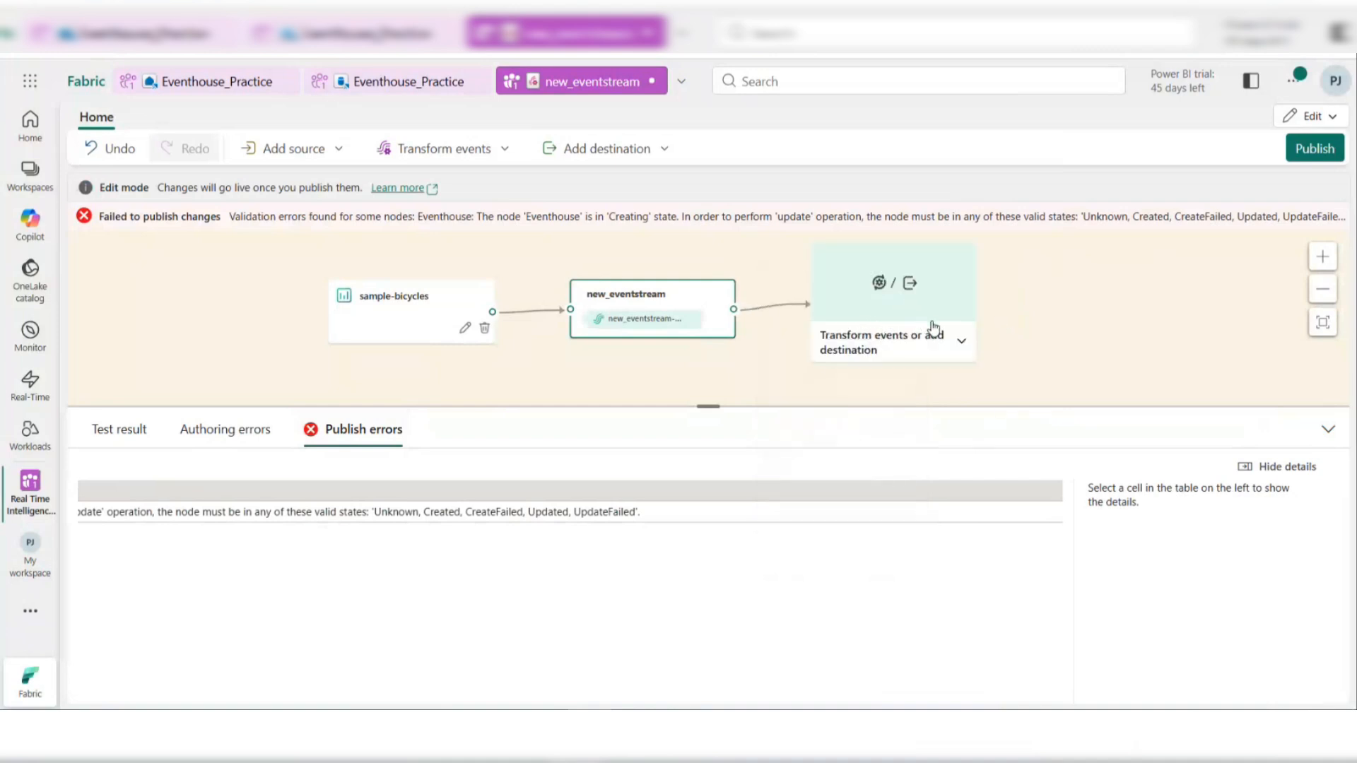
Add a new Eventhouse destination after the eventstream node with ingestion activation enabled
click(961, 340)
scroll(879, 512, down, 1)
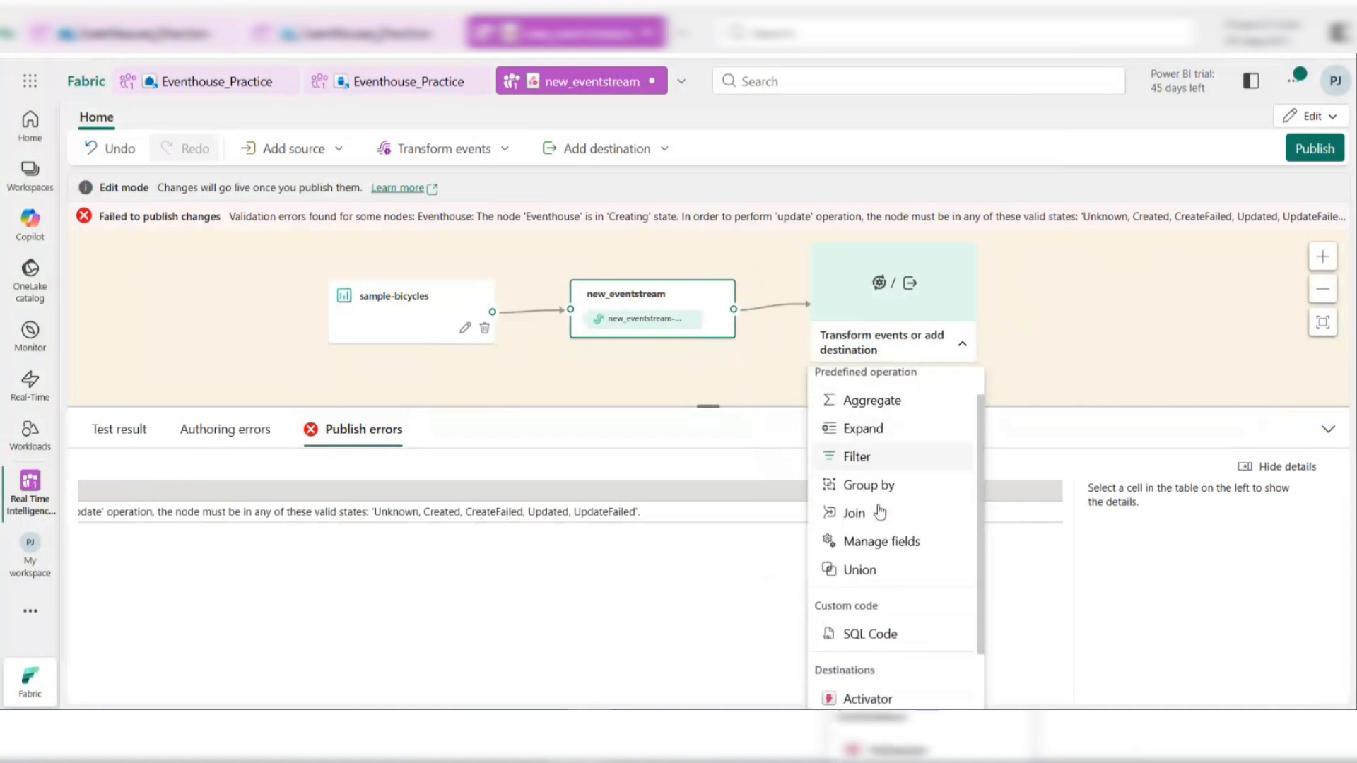
scroll(879, 512, down, 1)
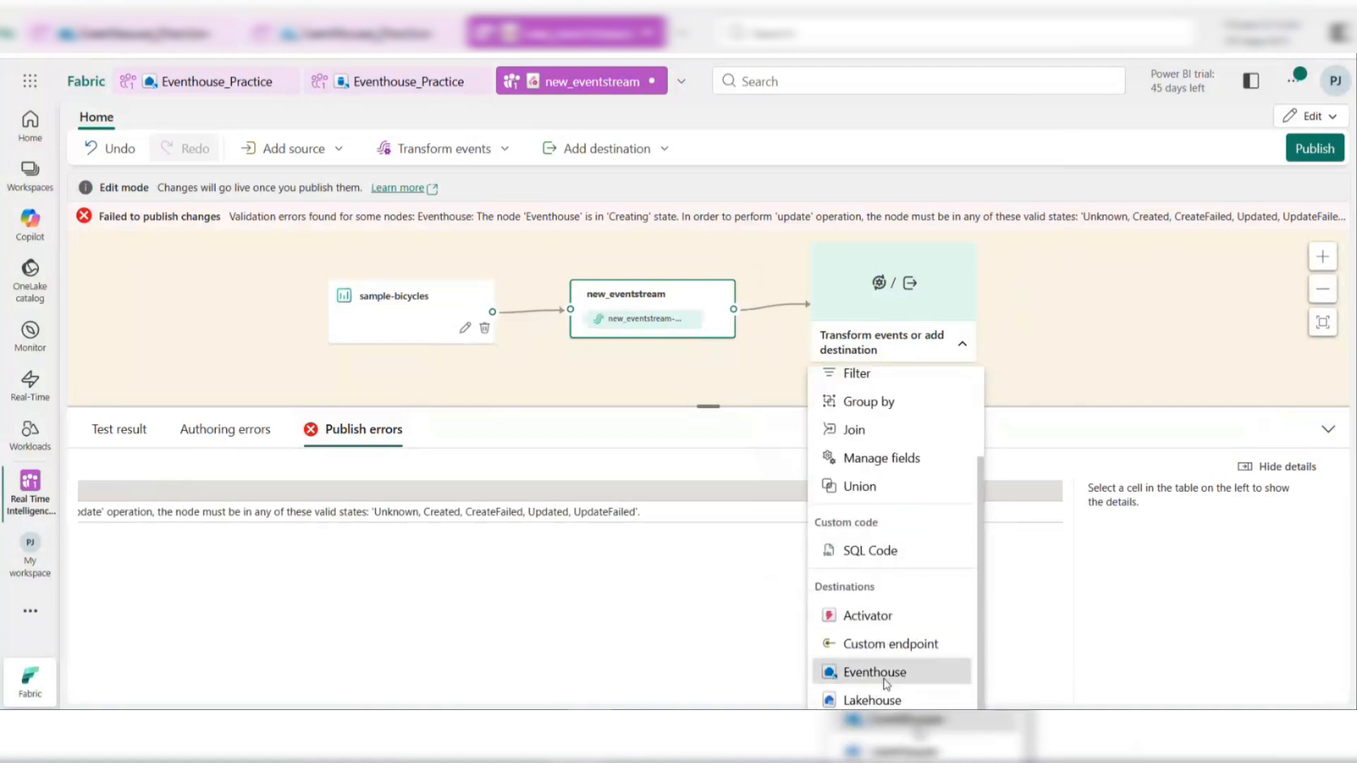
click(883, 679)
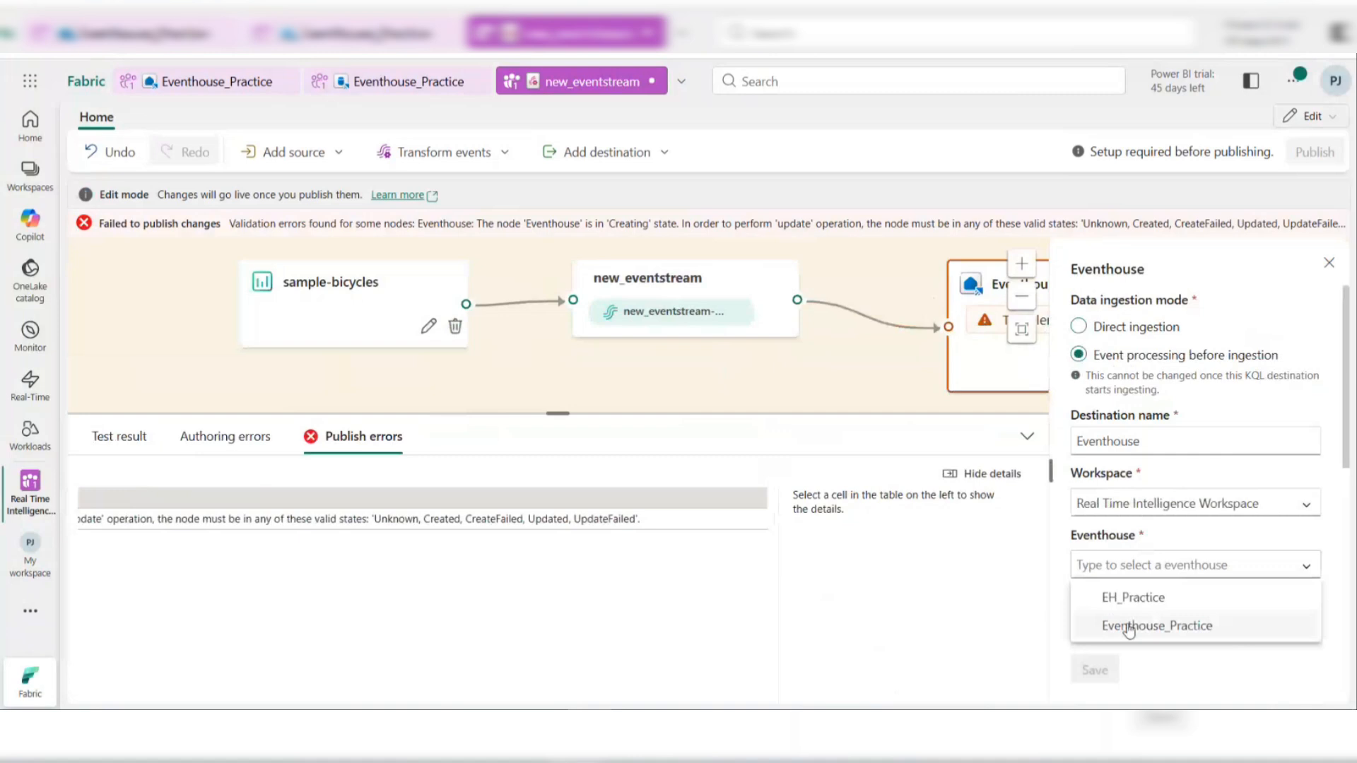
click(1129, 627)
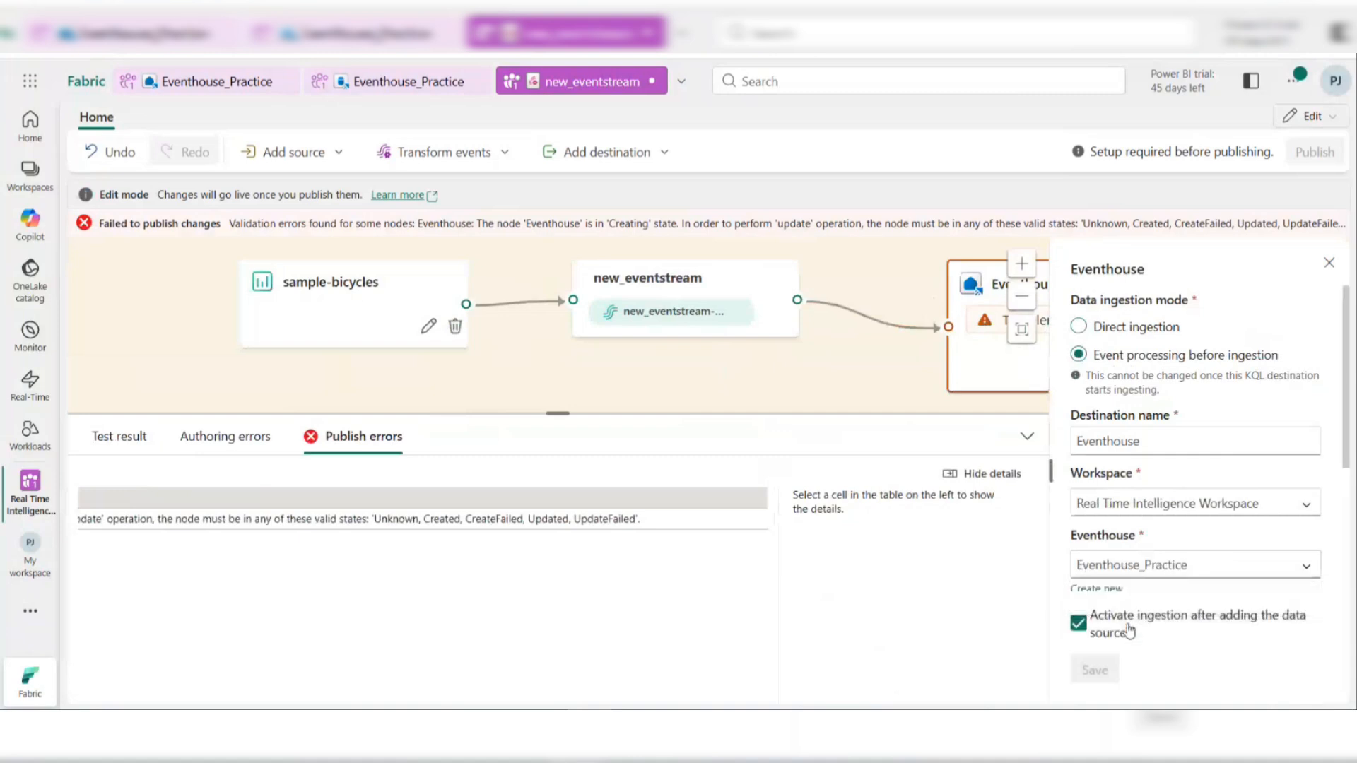
Select Eventhouse_Practice as the KQL database and the existing Bicycle table, then save the destination
scroll(1249, 423, down, 3)
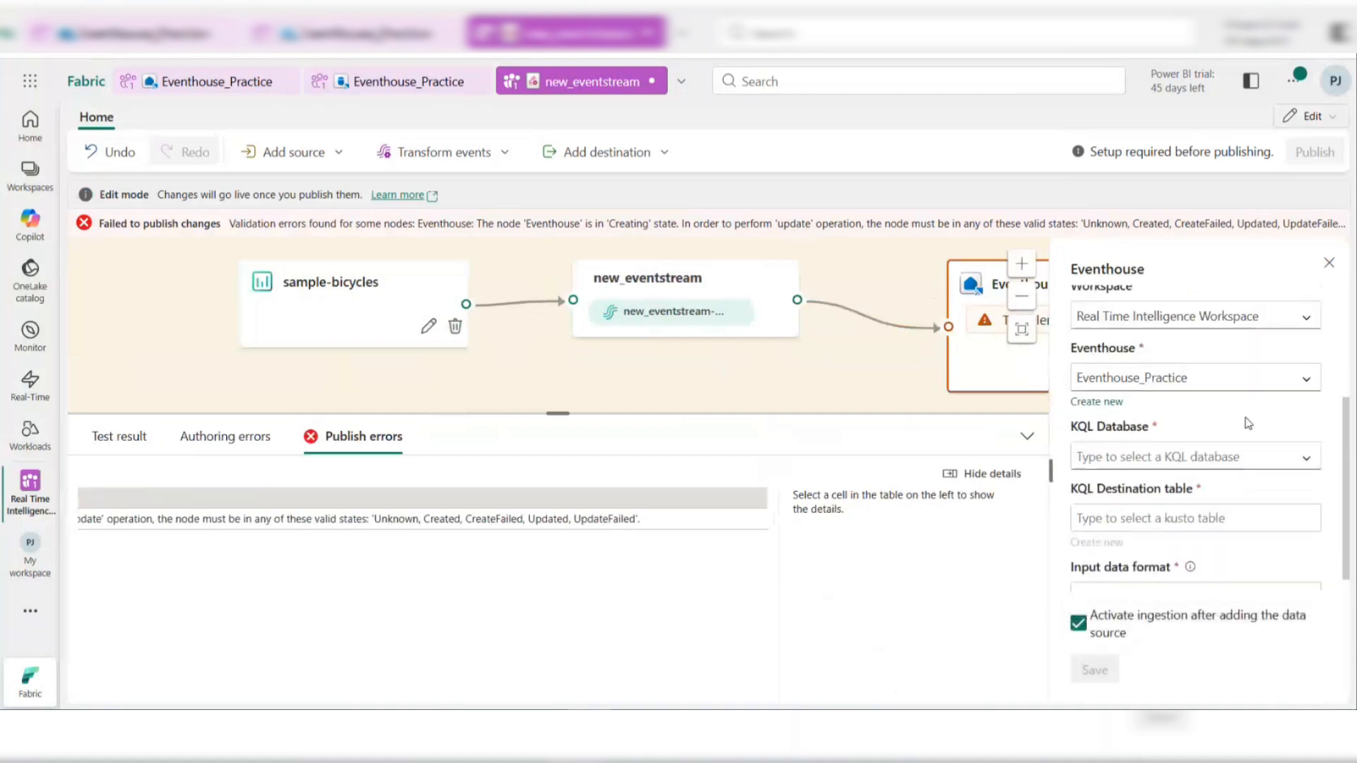
click(1210, 456)
click(1170, 488)
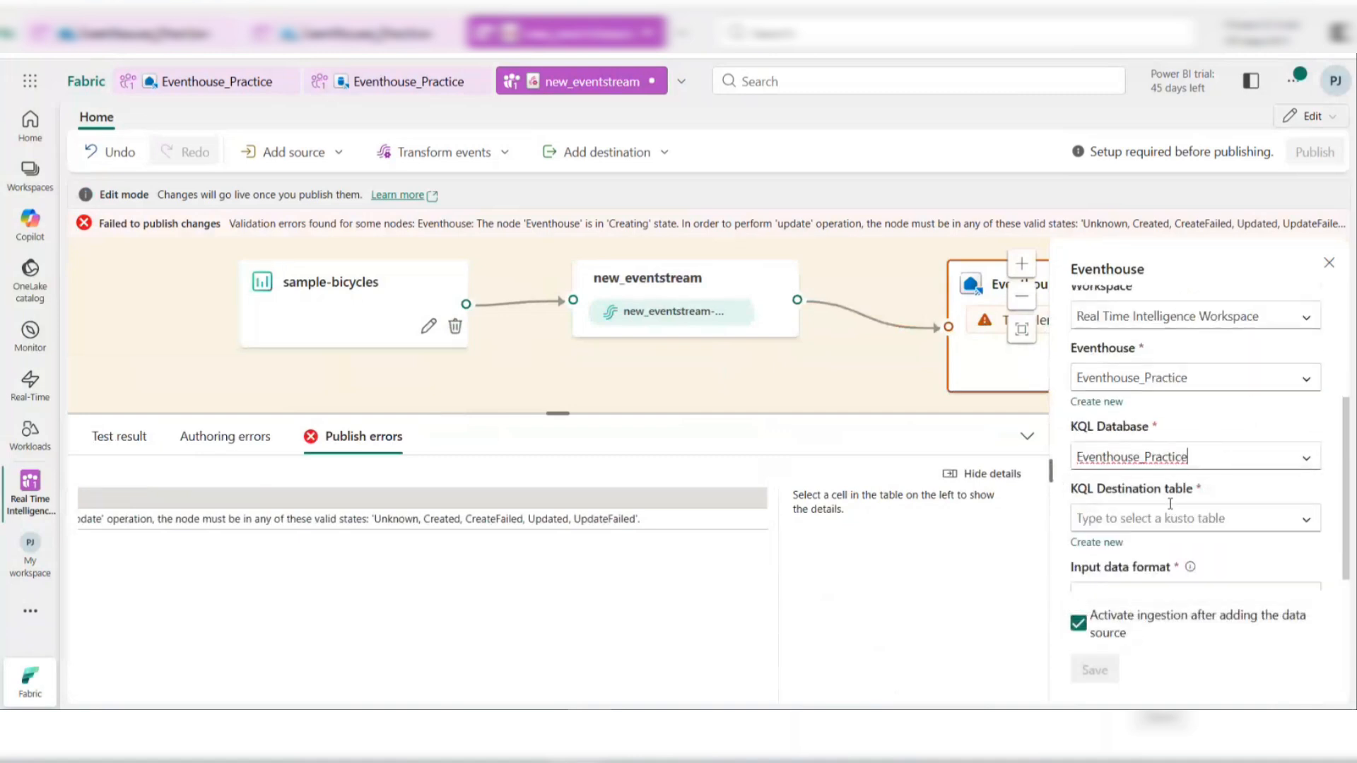
click(1170, 505)
click(1127, 550)
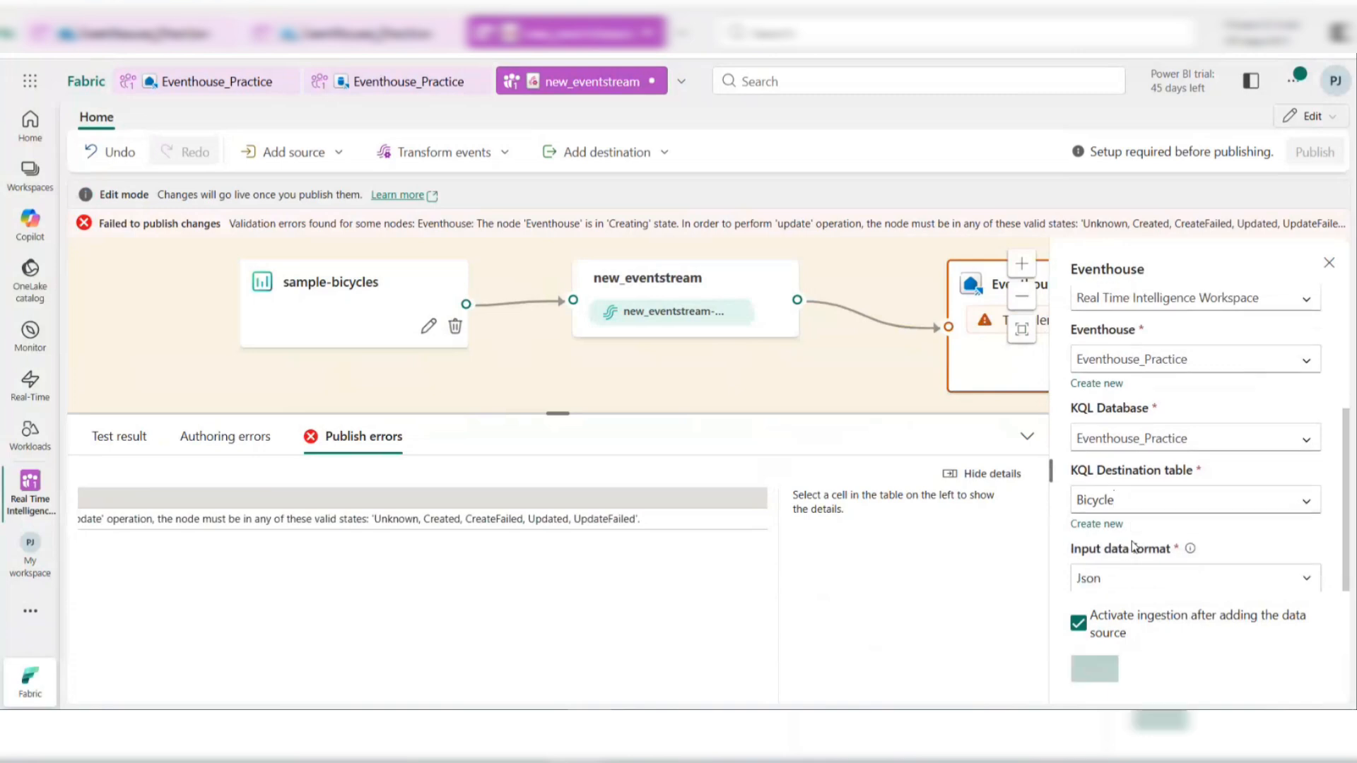
click(1097, 668)
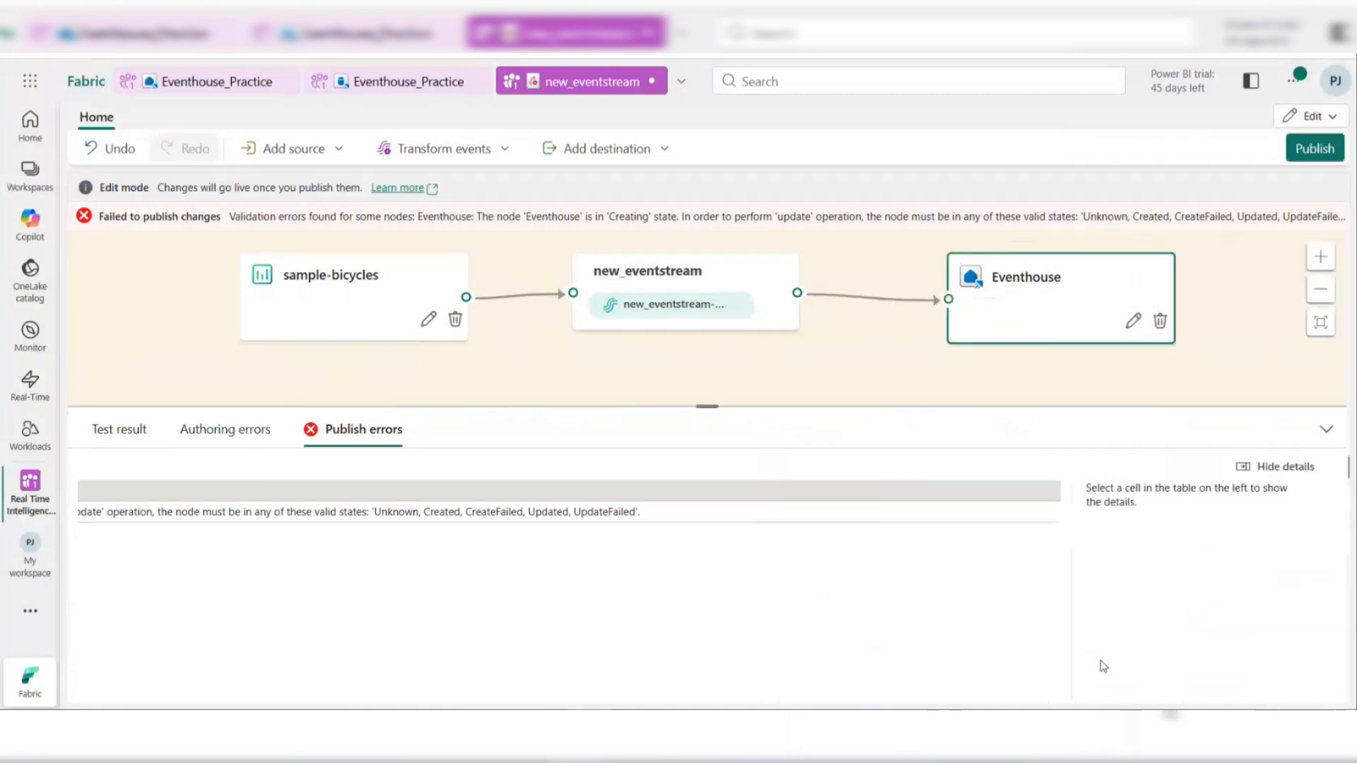
Publish the eventstream with the new Eventhouse destination and return to its live view
click(1314, 148)
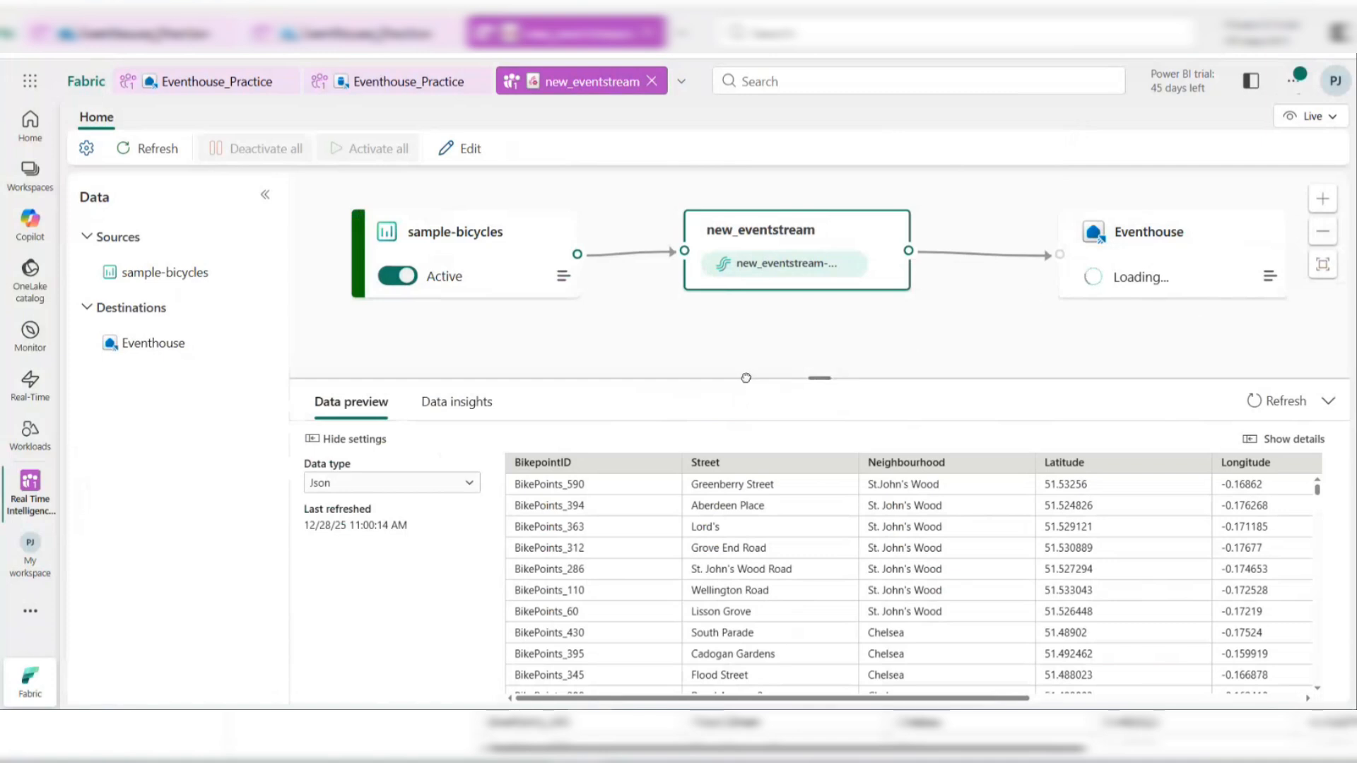
drag(747, 379, 720, 443)
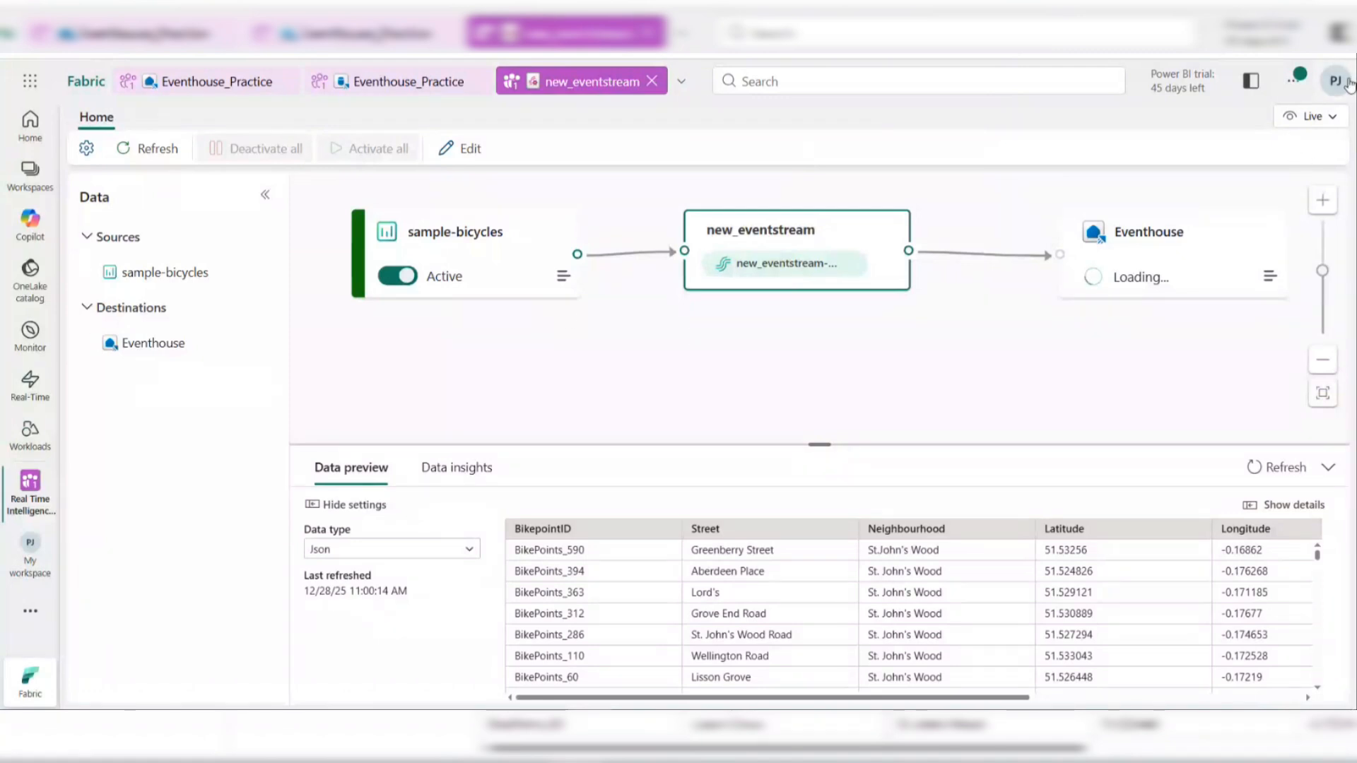
click(1322, 118)
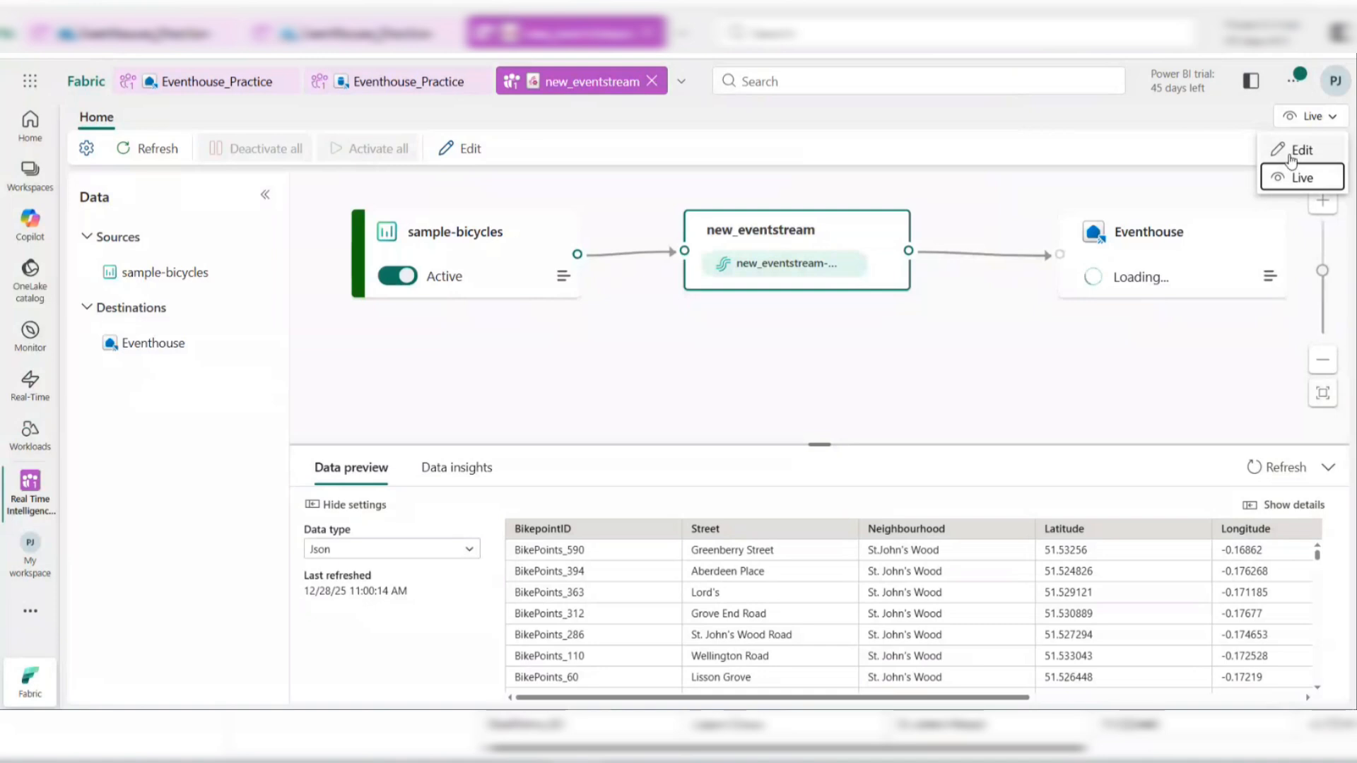
click(1038, 397)
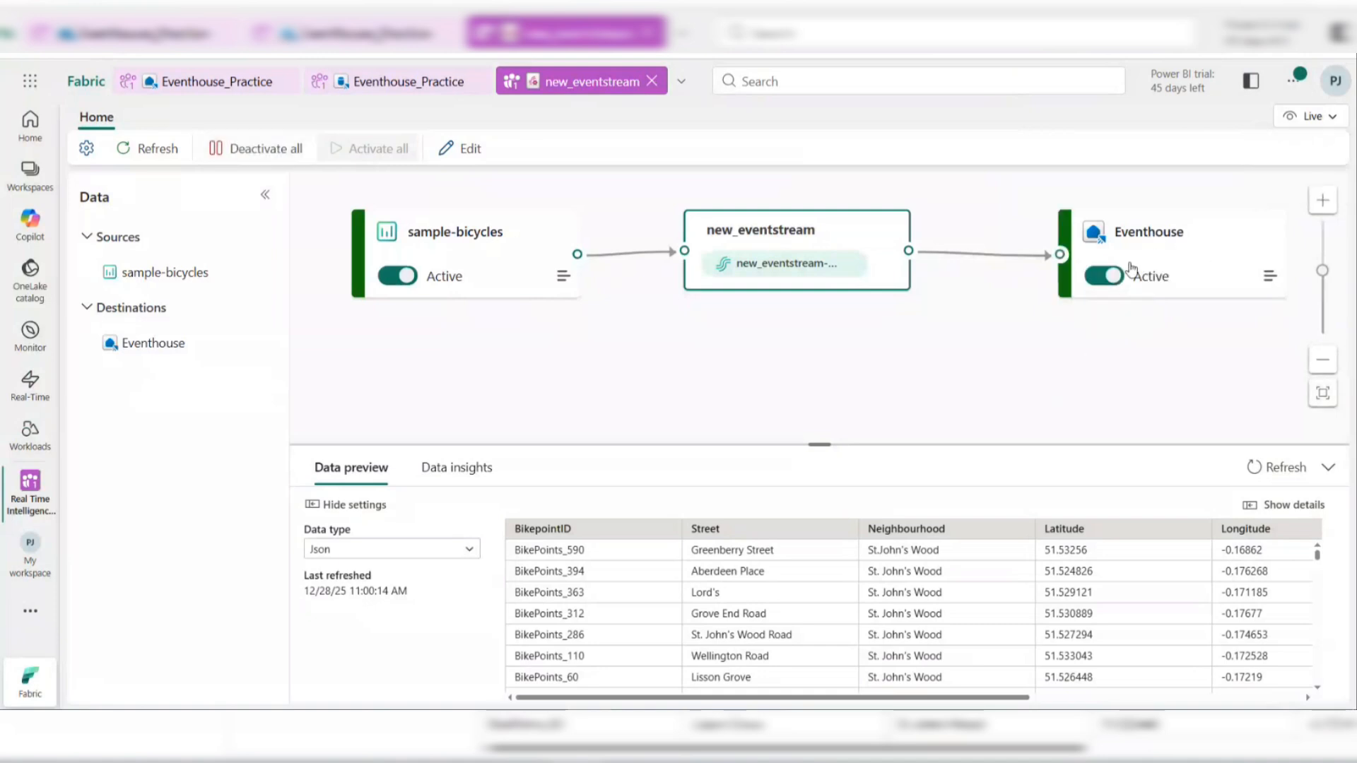
Delete the EH_Practice eventhouse from the Real Time Intelligence Workspace
click(18, 495)
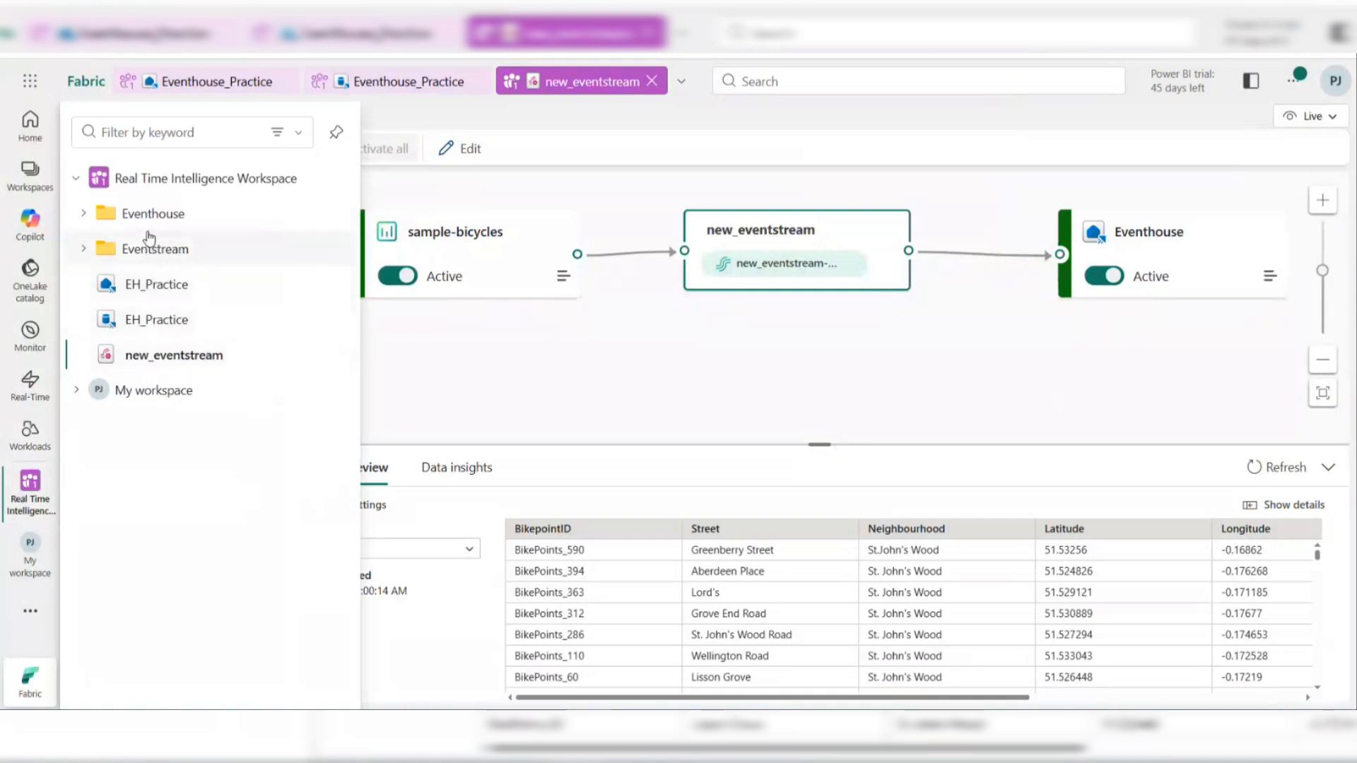
click(143, 251)
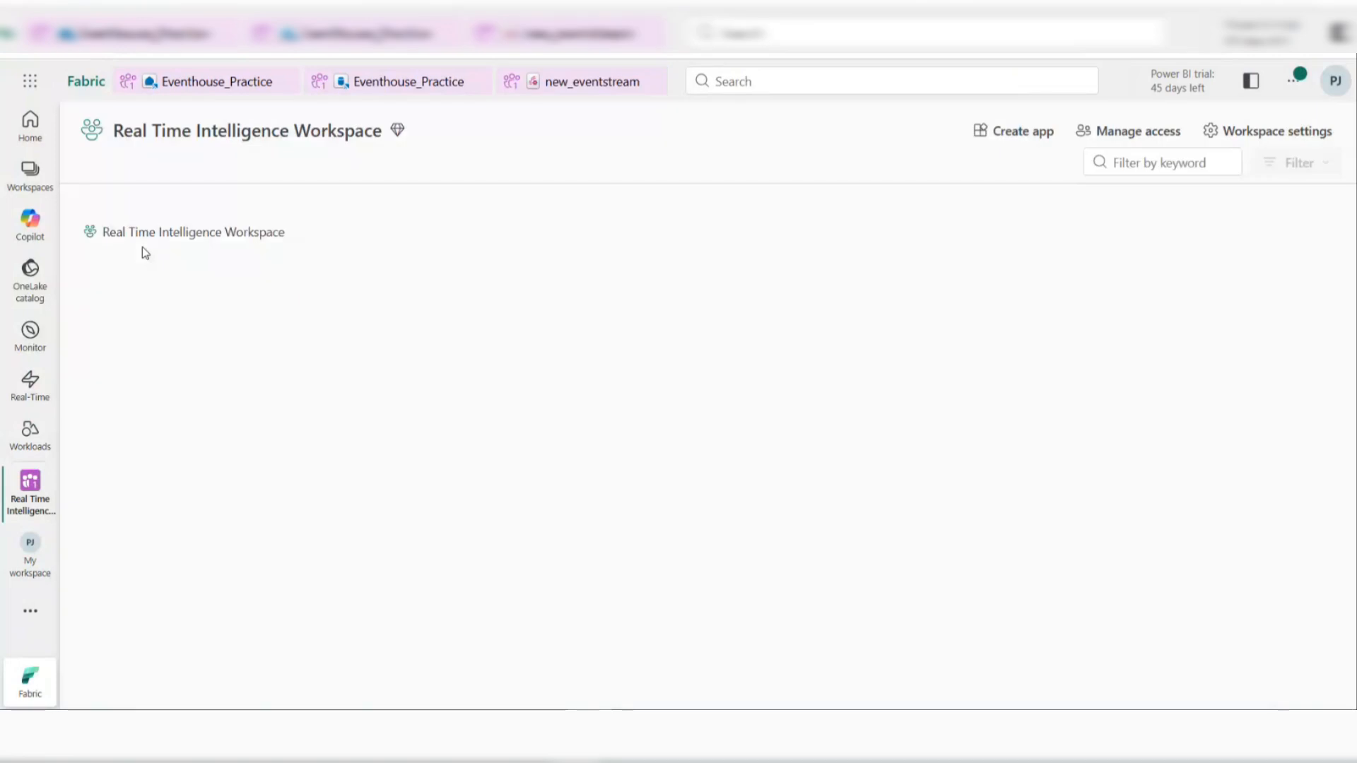
click(207, 461)
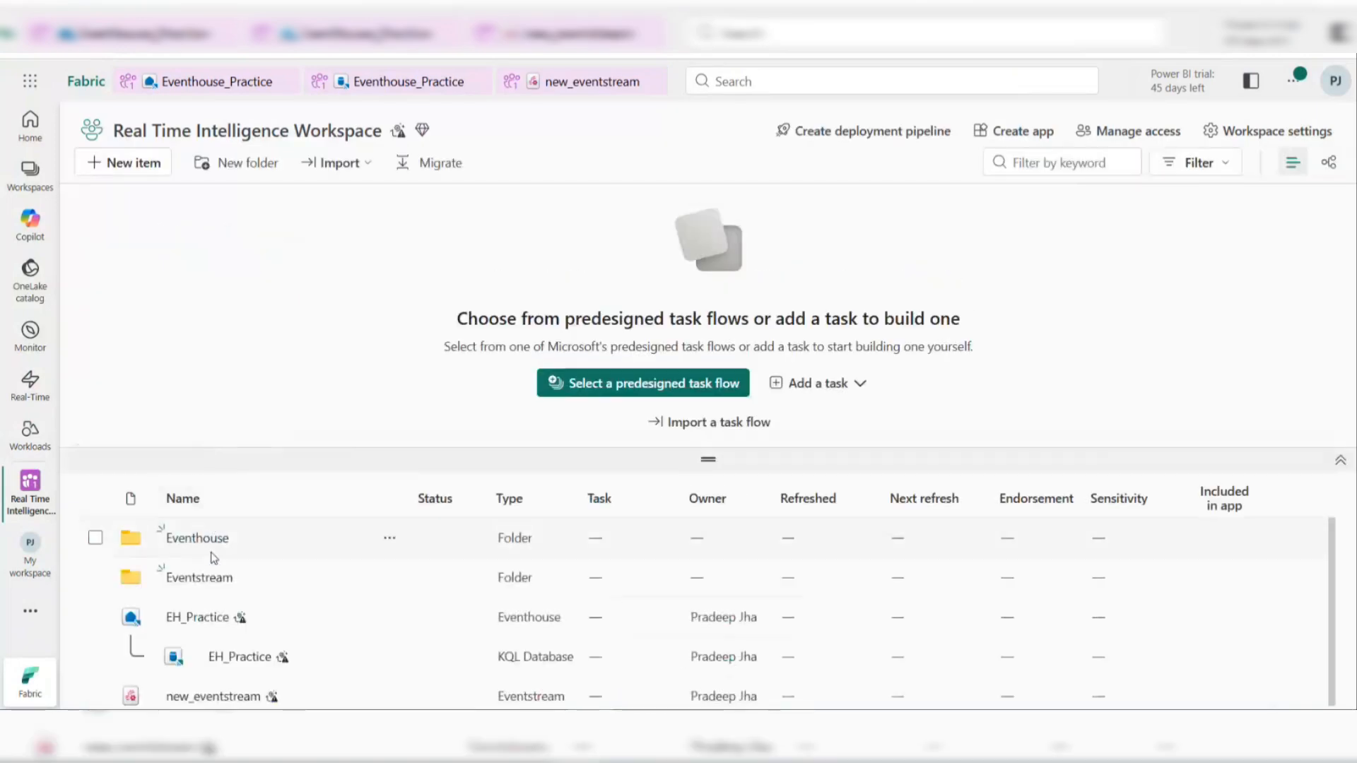
click(201, 542)
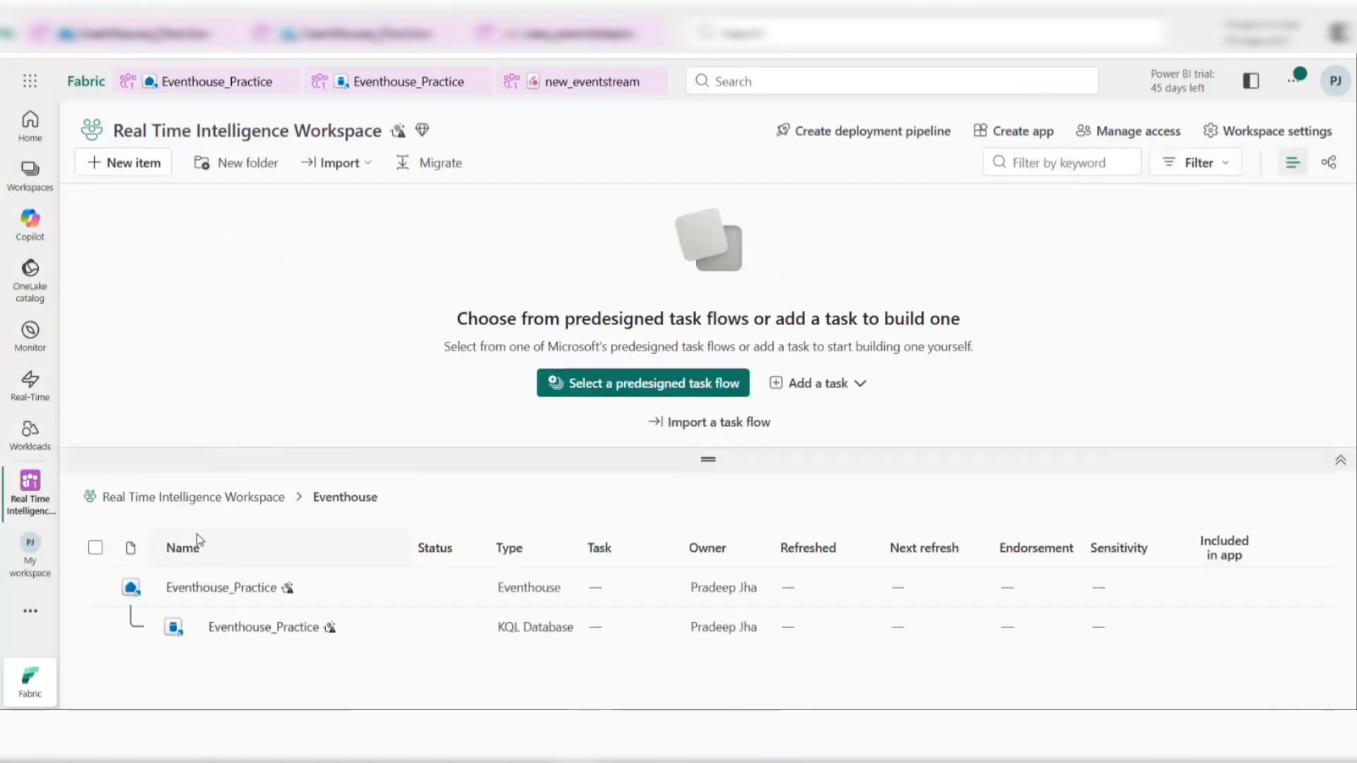
click(217, 499)
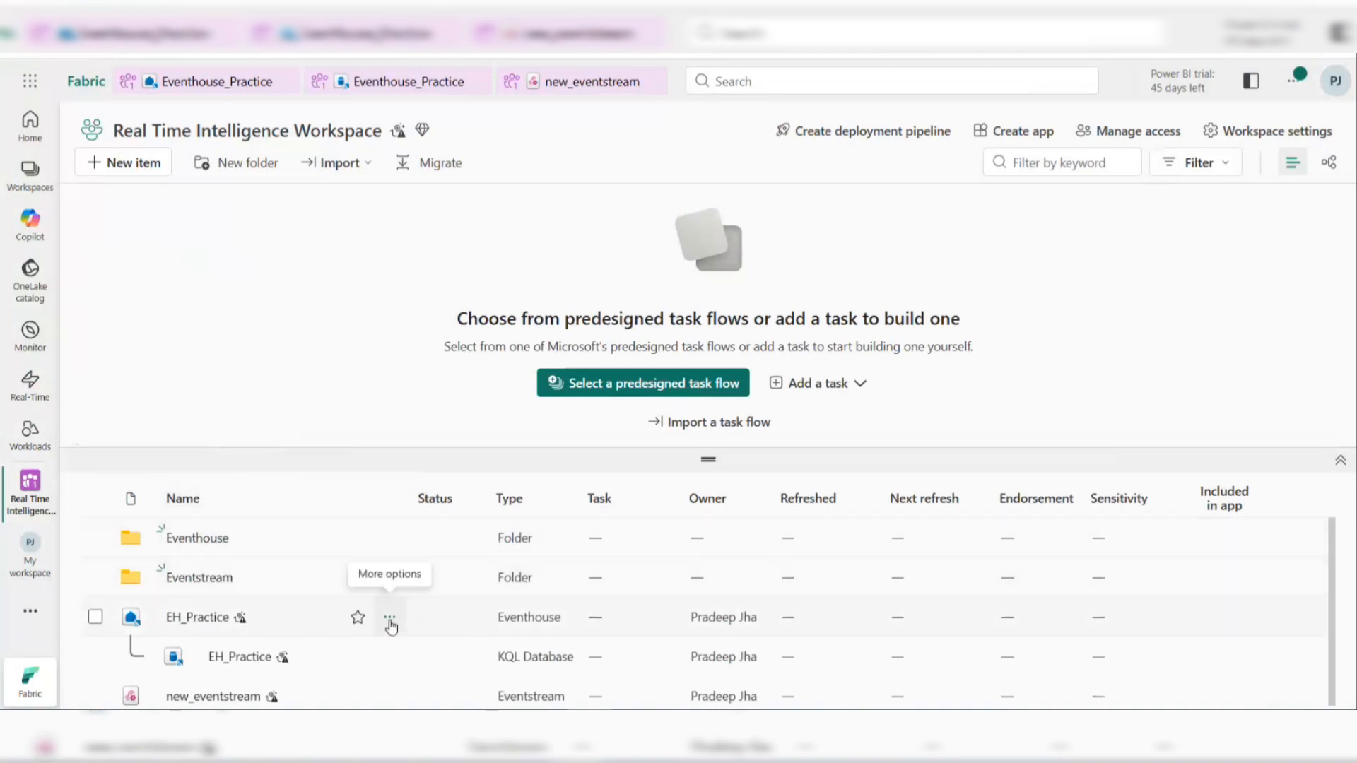
click(389, 619)
click(435, 365)
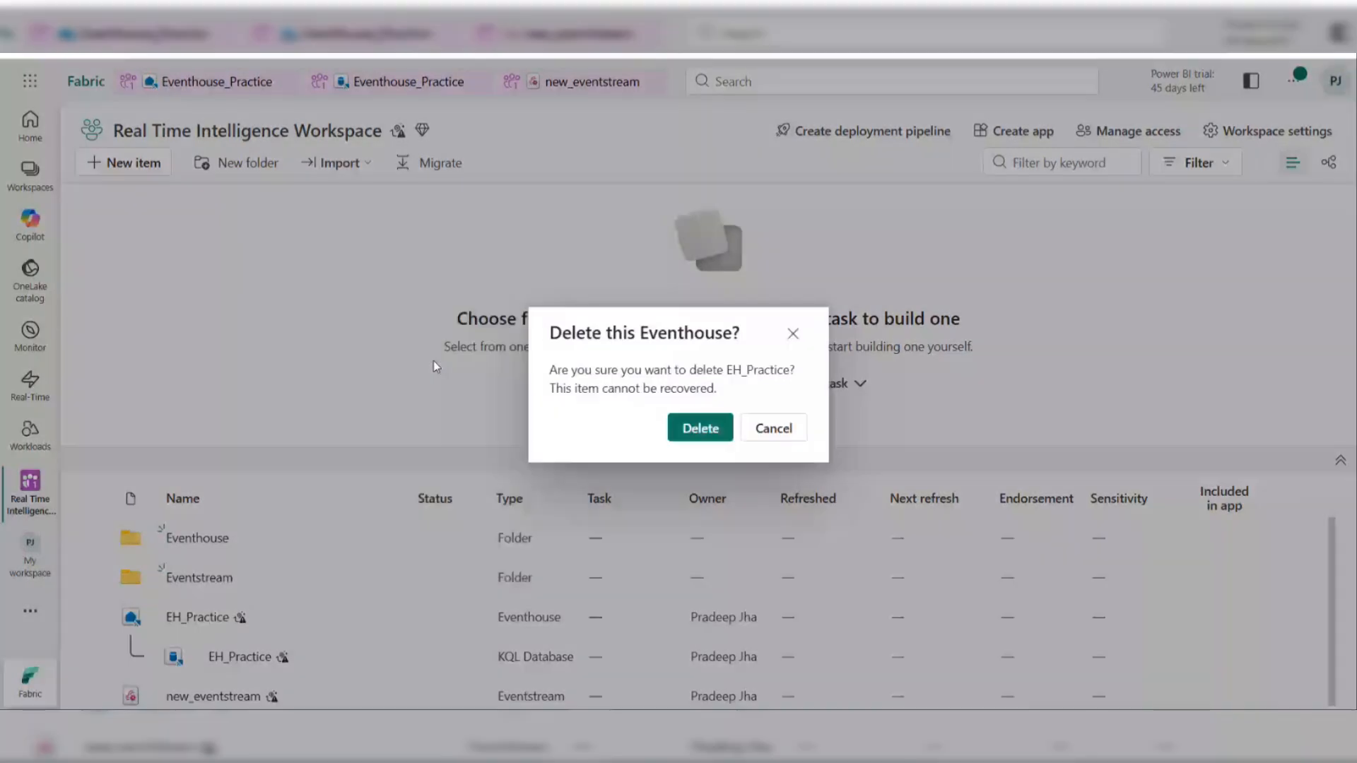
key(Return)
Move new_eventstream into the Eventstream folder of the workspace
click(390, 656)
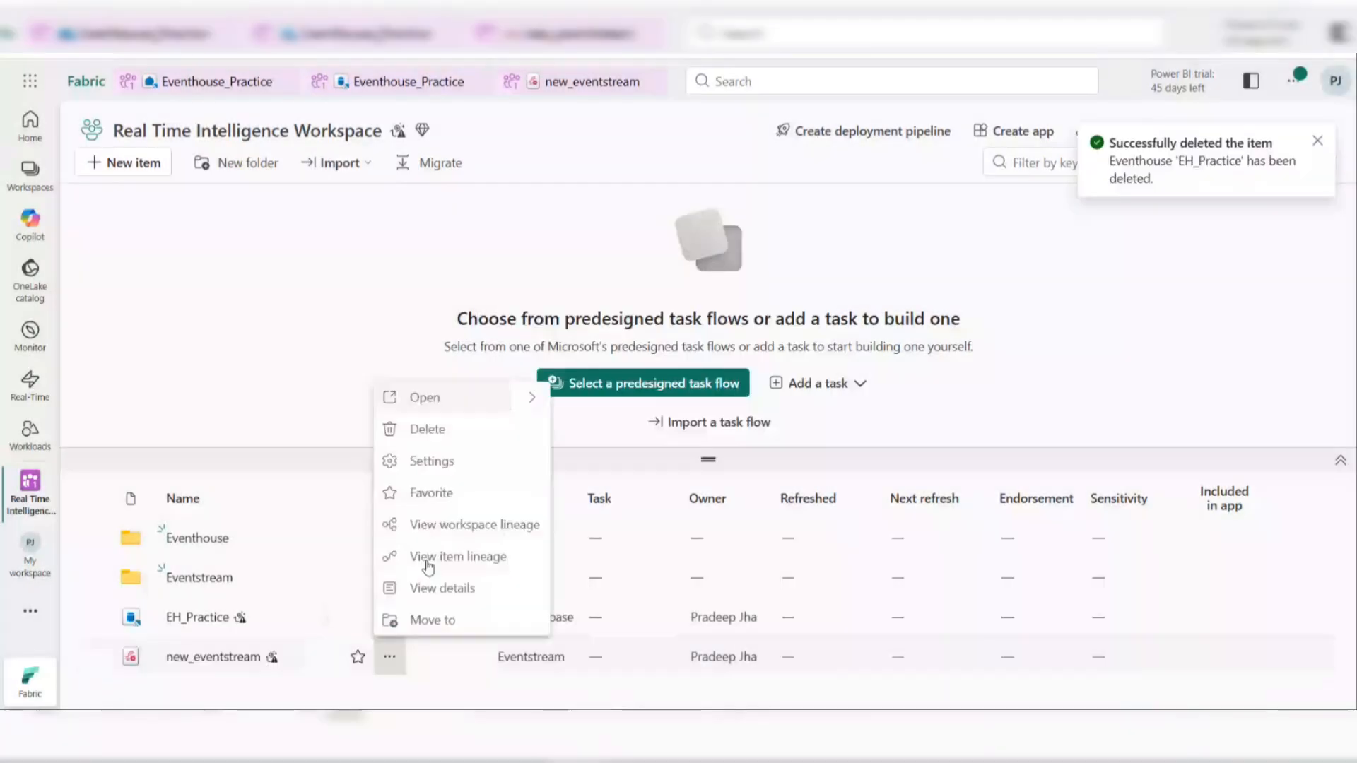
click(414, 622)
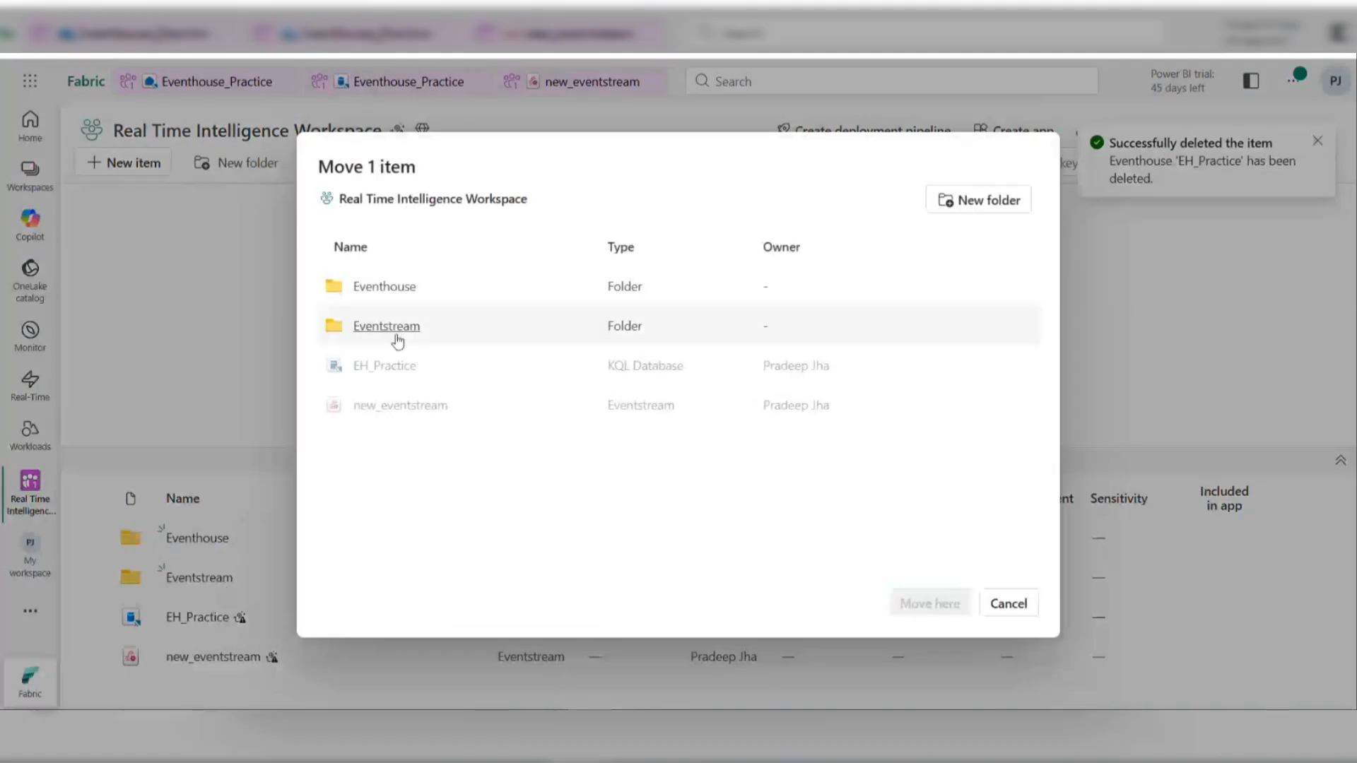
click(388, 327)
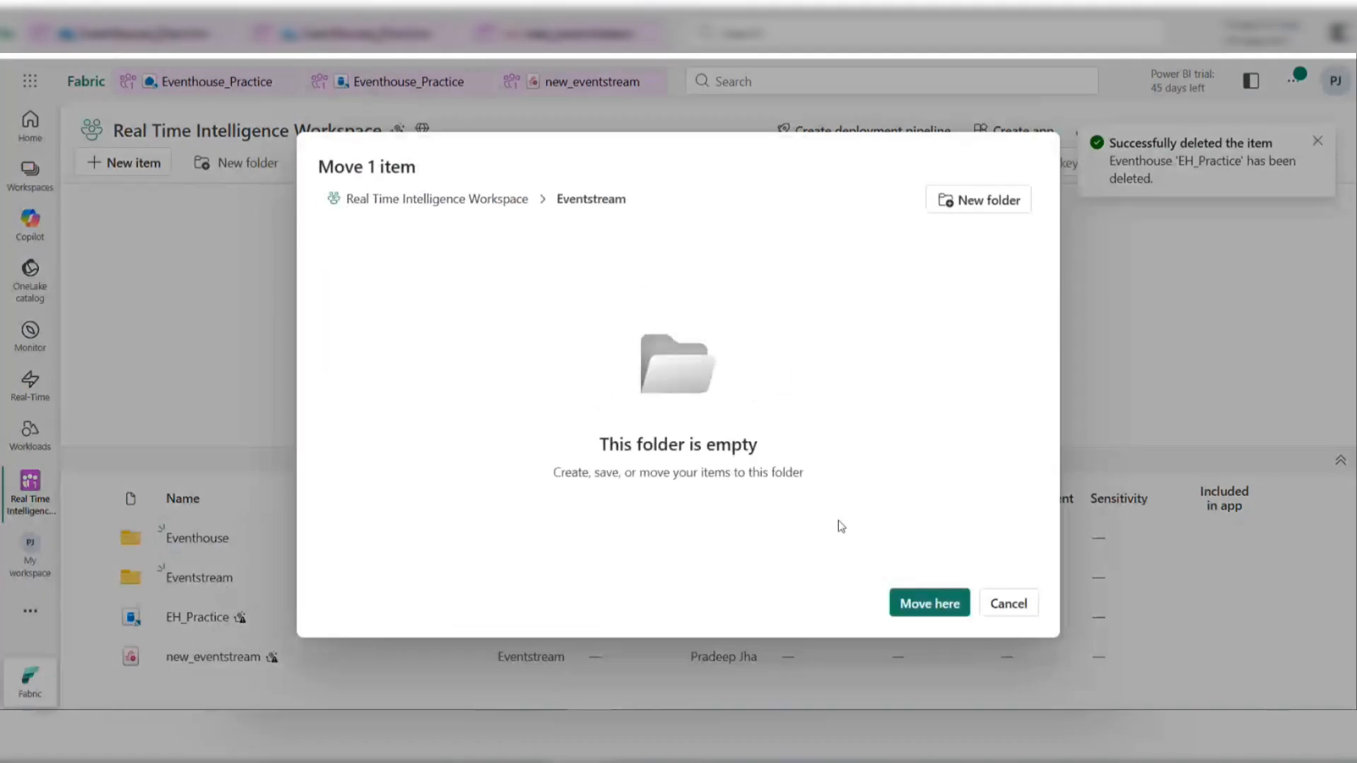
click(926, 606)
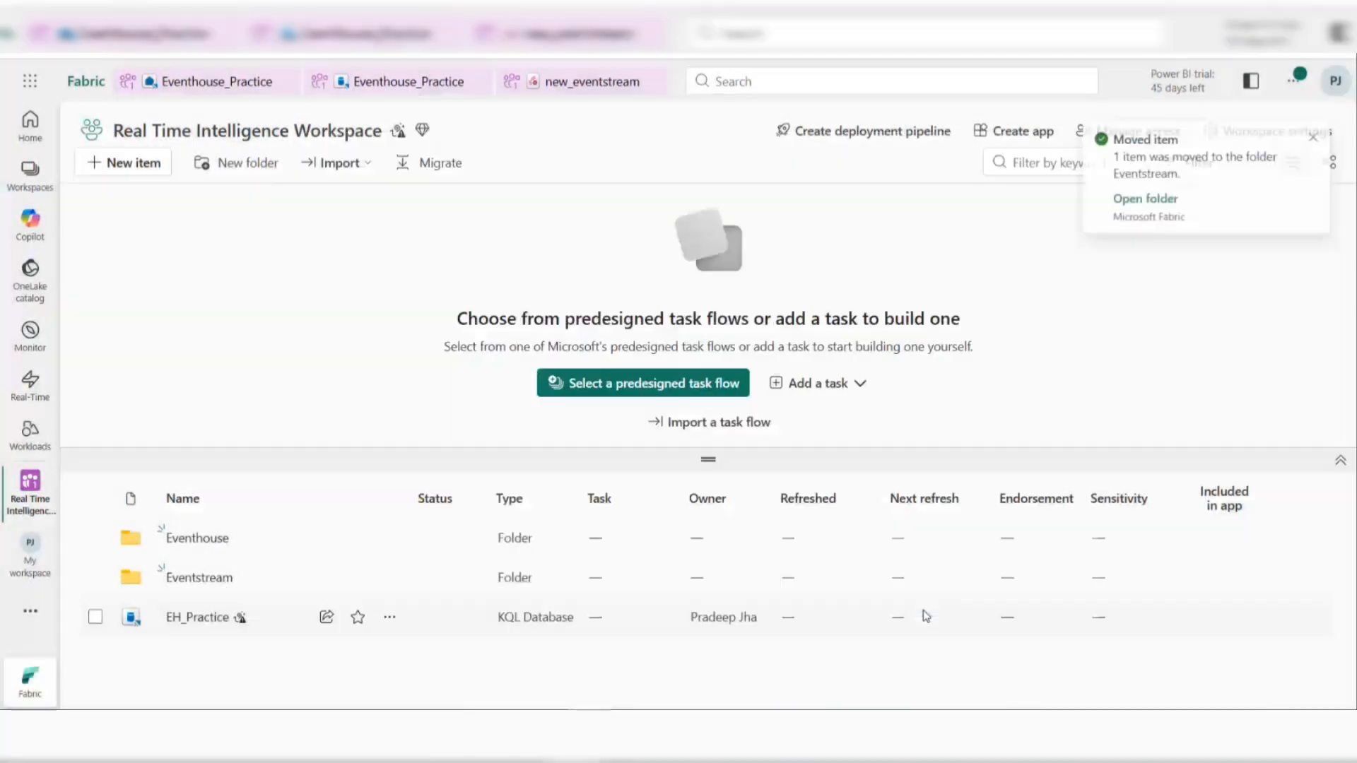
Try to delete the leftover EH_Practice KQL database
click(390, 617)
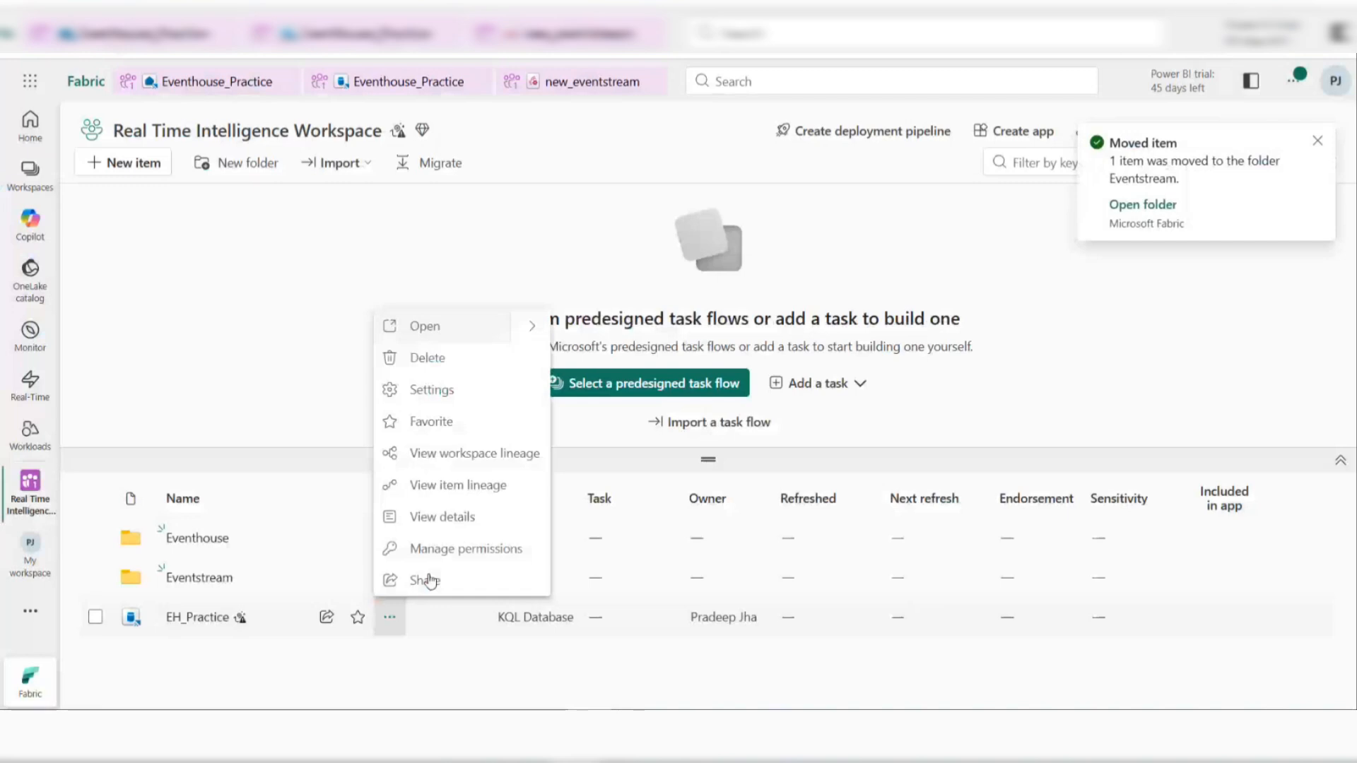
click(456, 361)
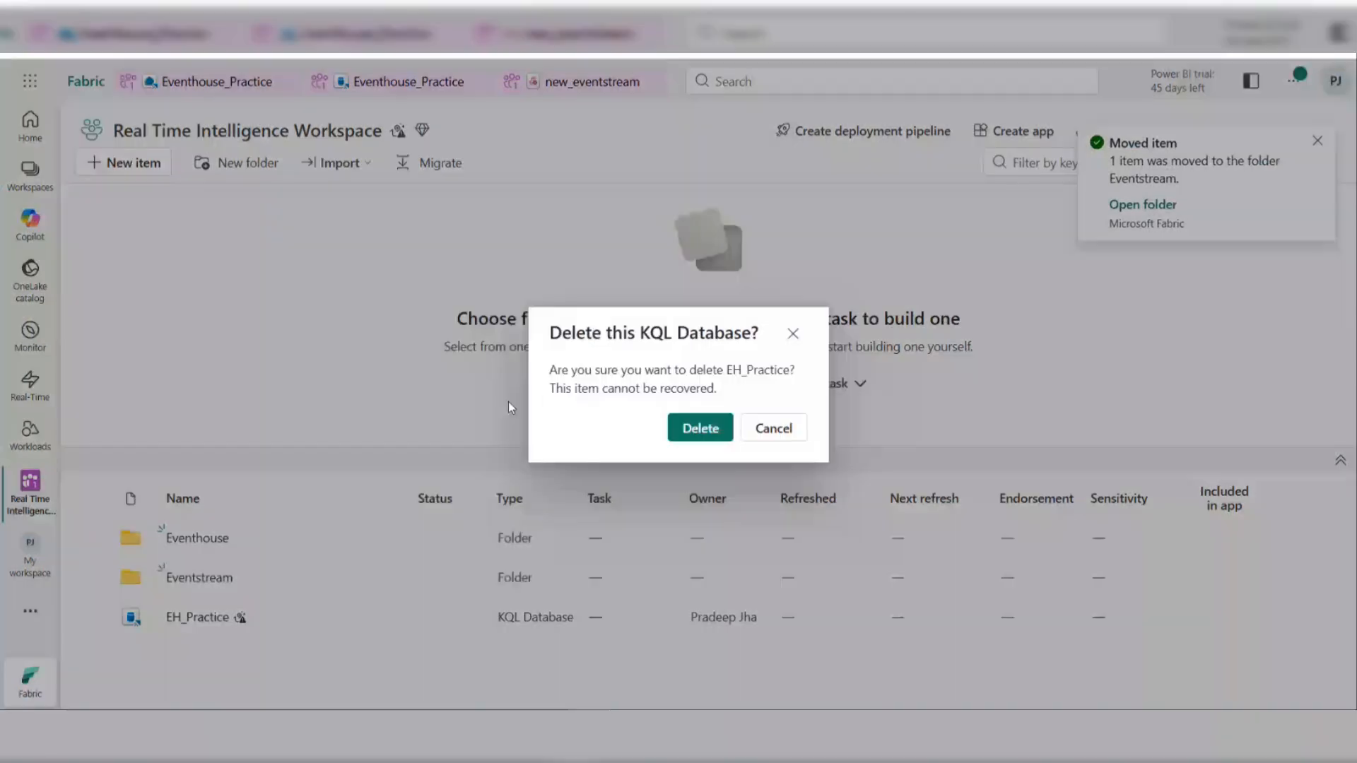
click(700, 429)
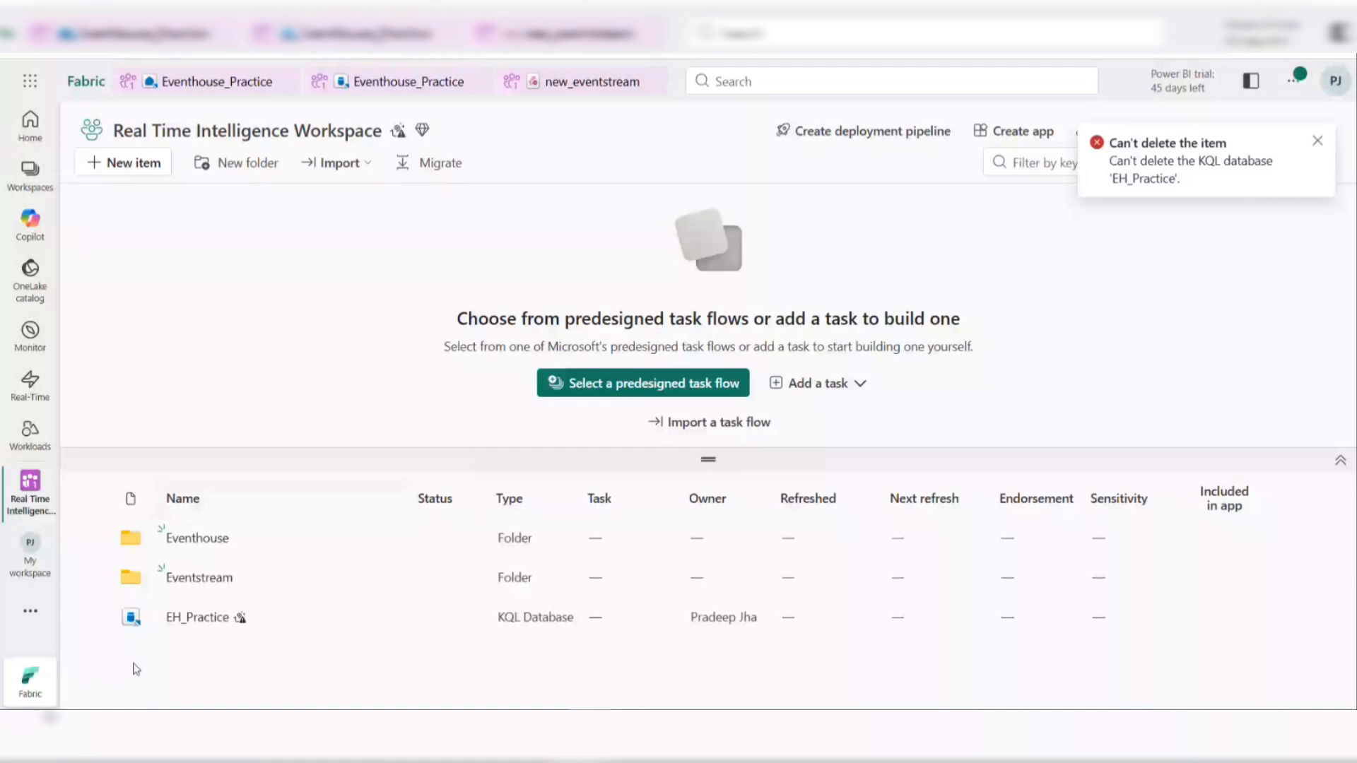
Select the EH_Practice KQL database and try deleting it again
click(96, 619)
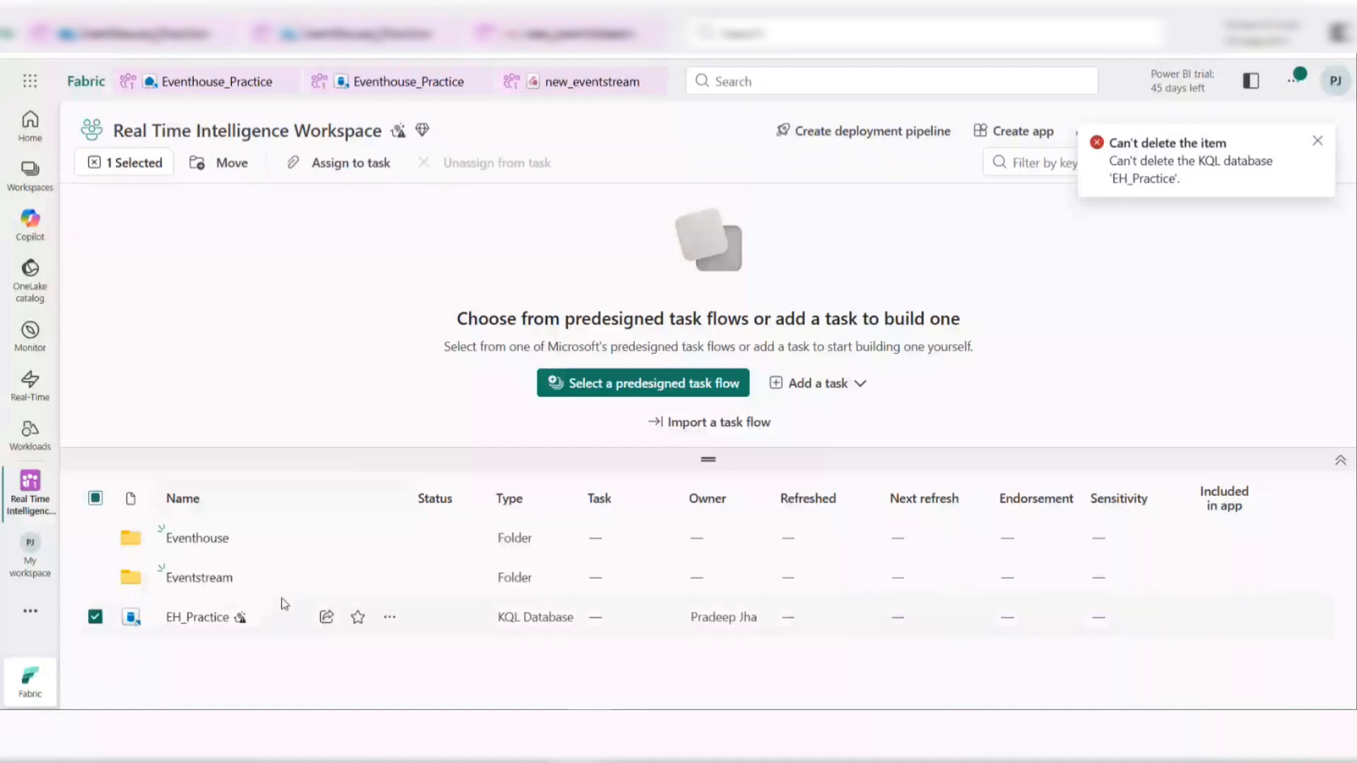
click(390, 618)
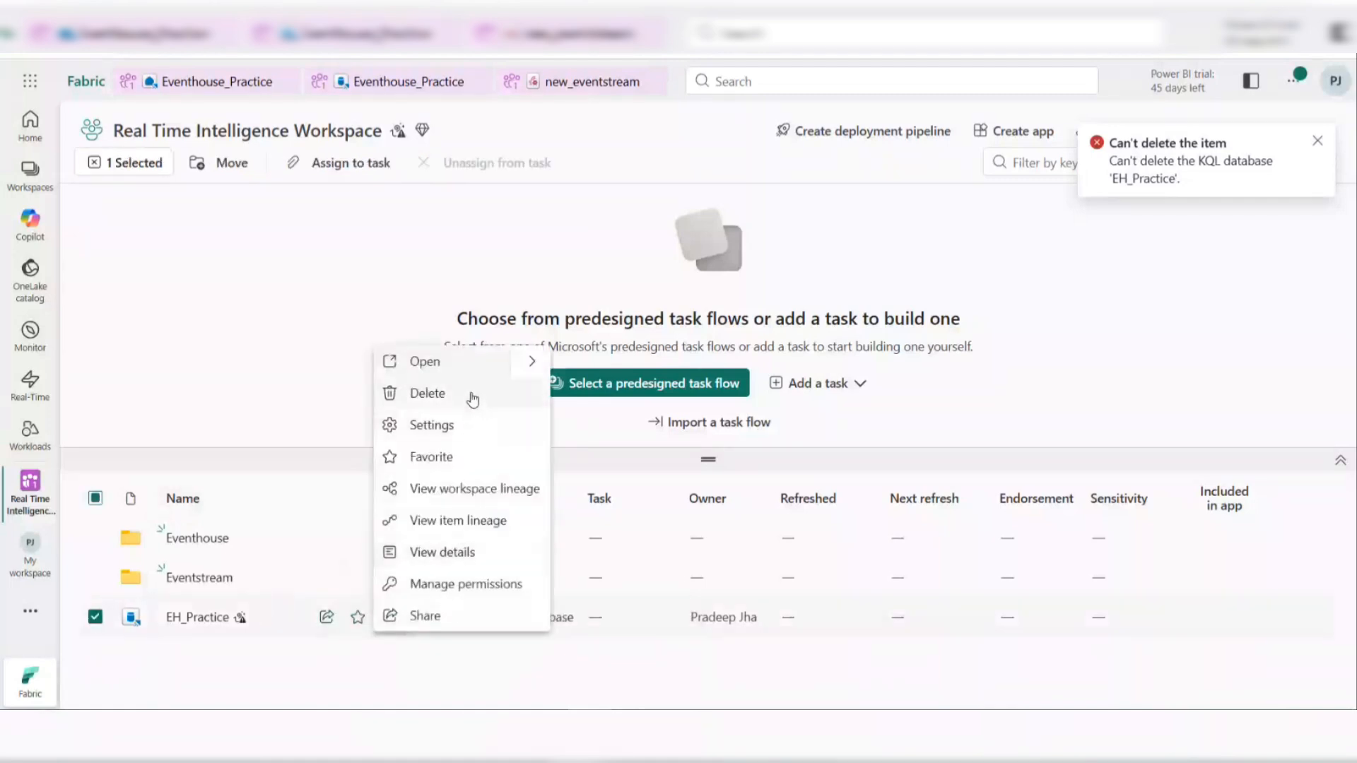
click(472, 398)
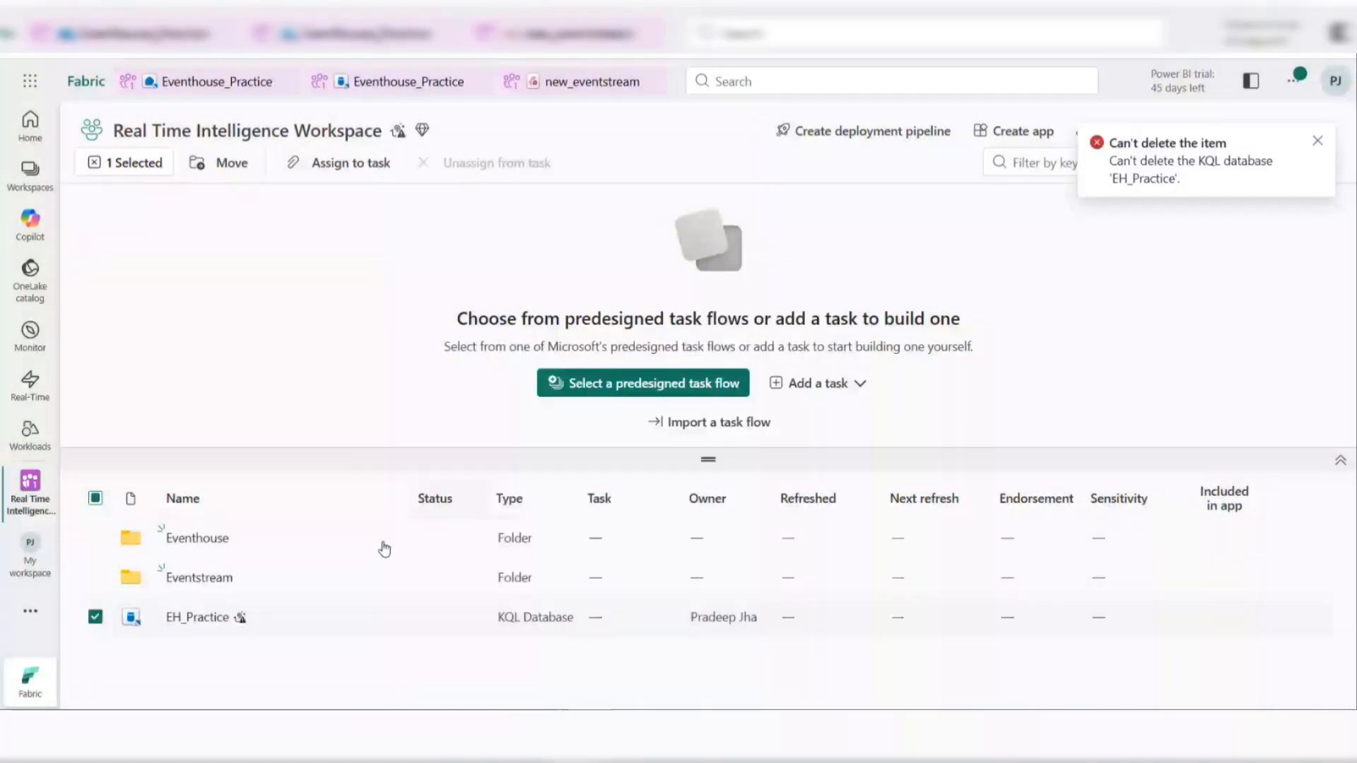
Open the Eventhouse_Practice KQL database inside the Eventhouse folder and inspect its Tables list
click(202, 538)
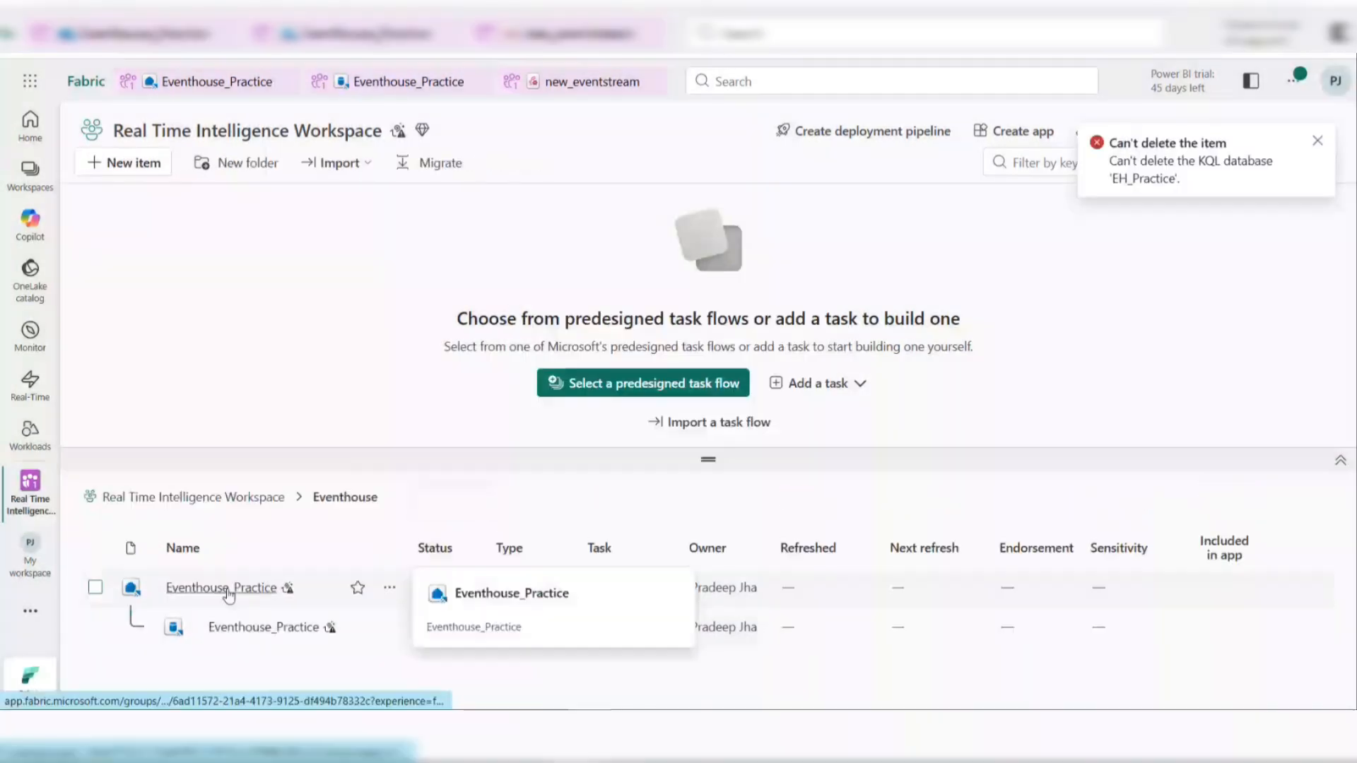
click(228, 592)
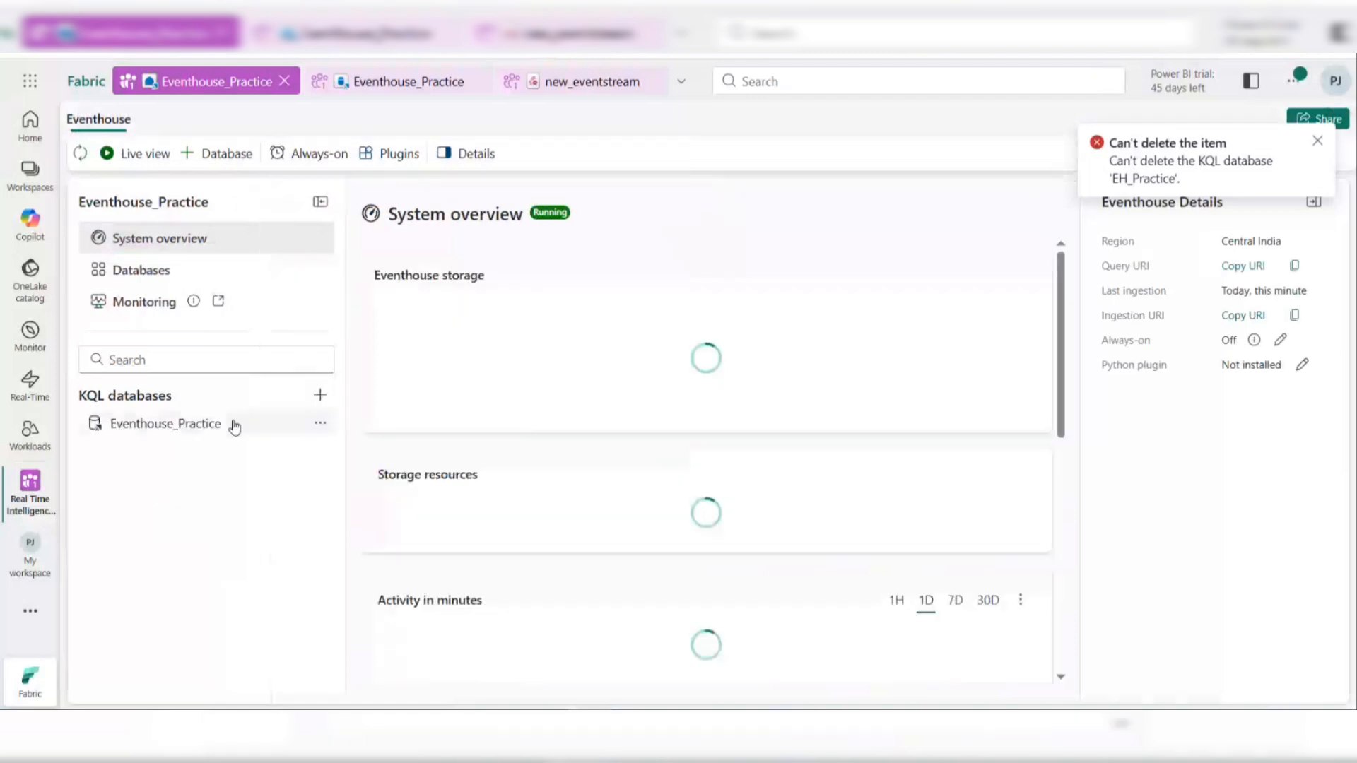
click(157, 425)
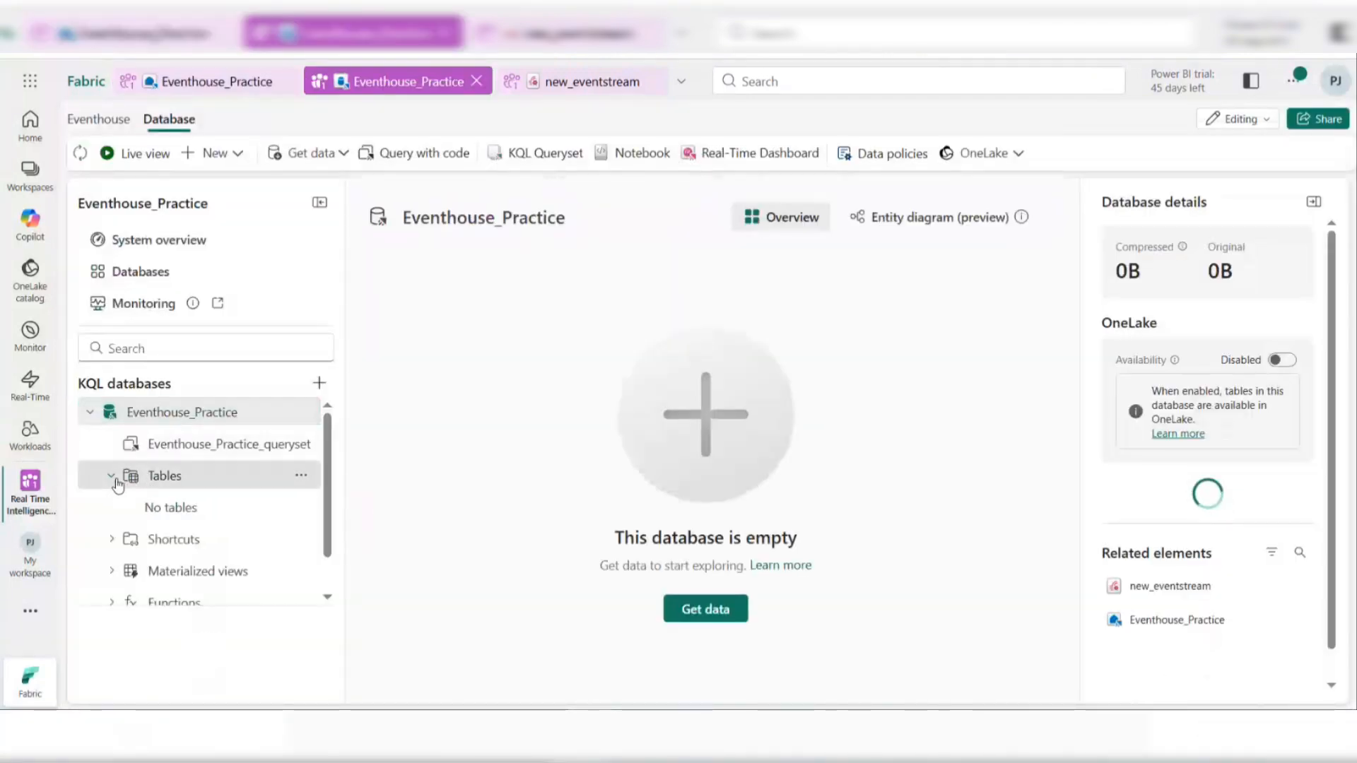
click(114, 478)
click(114, 477)
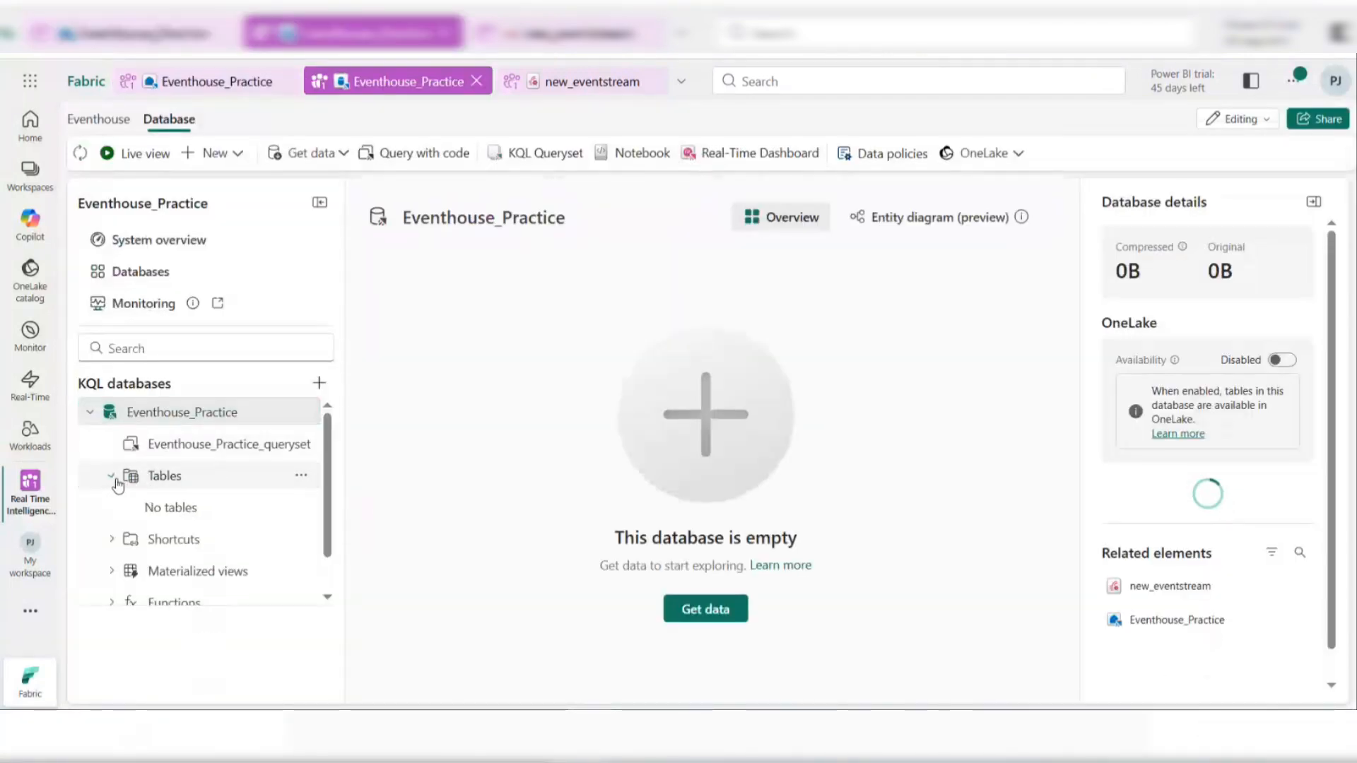
click(302, 476)
click(257, 485)
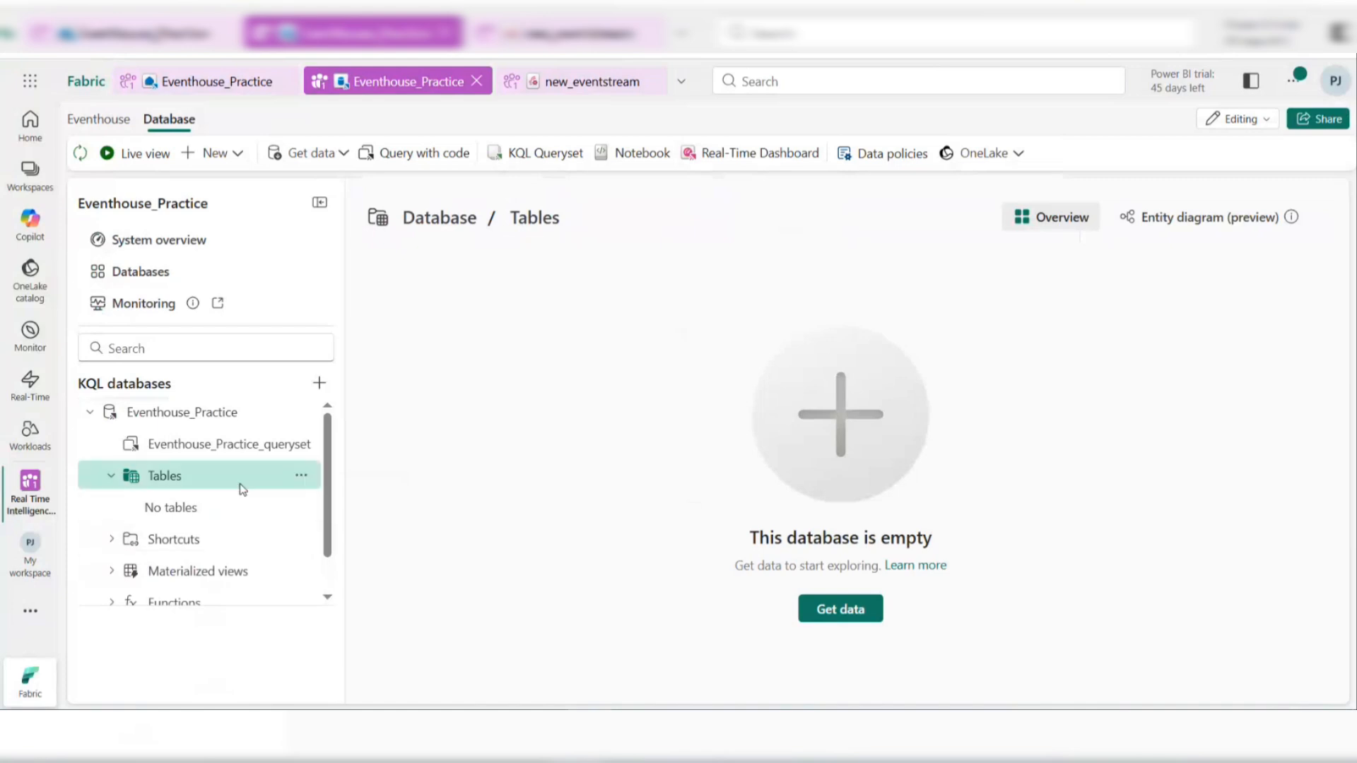
Open the EH_Practice KQL database item from the workspace root to check it
click(220, 84)
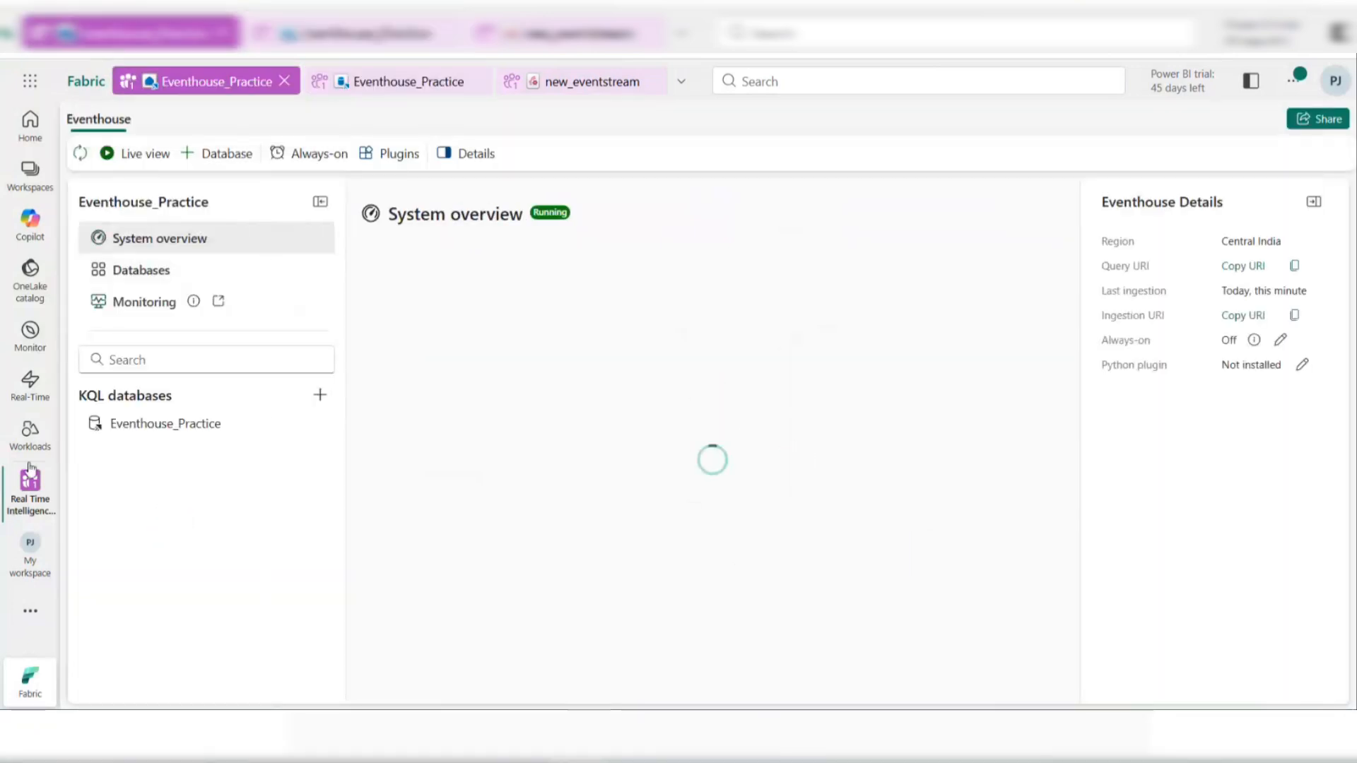
click(29, 487)
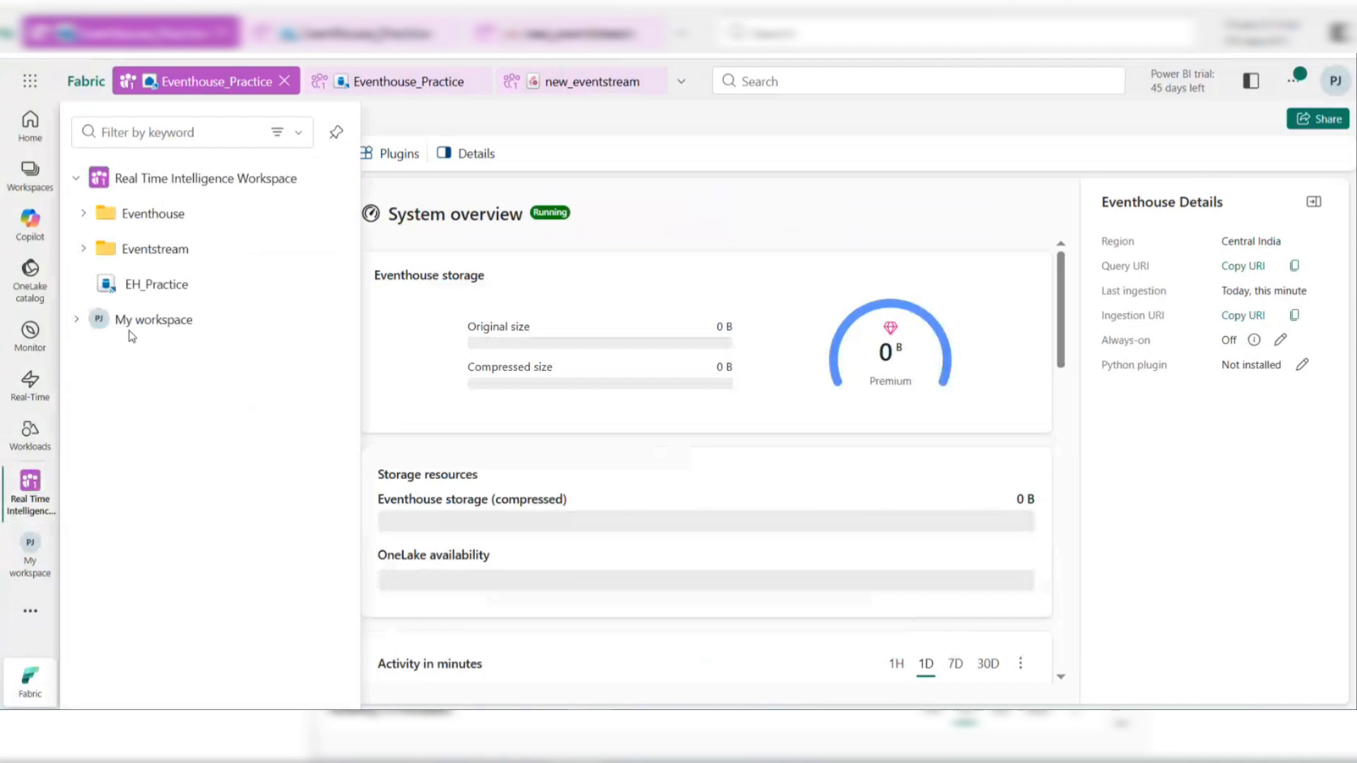
click(157, 215)
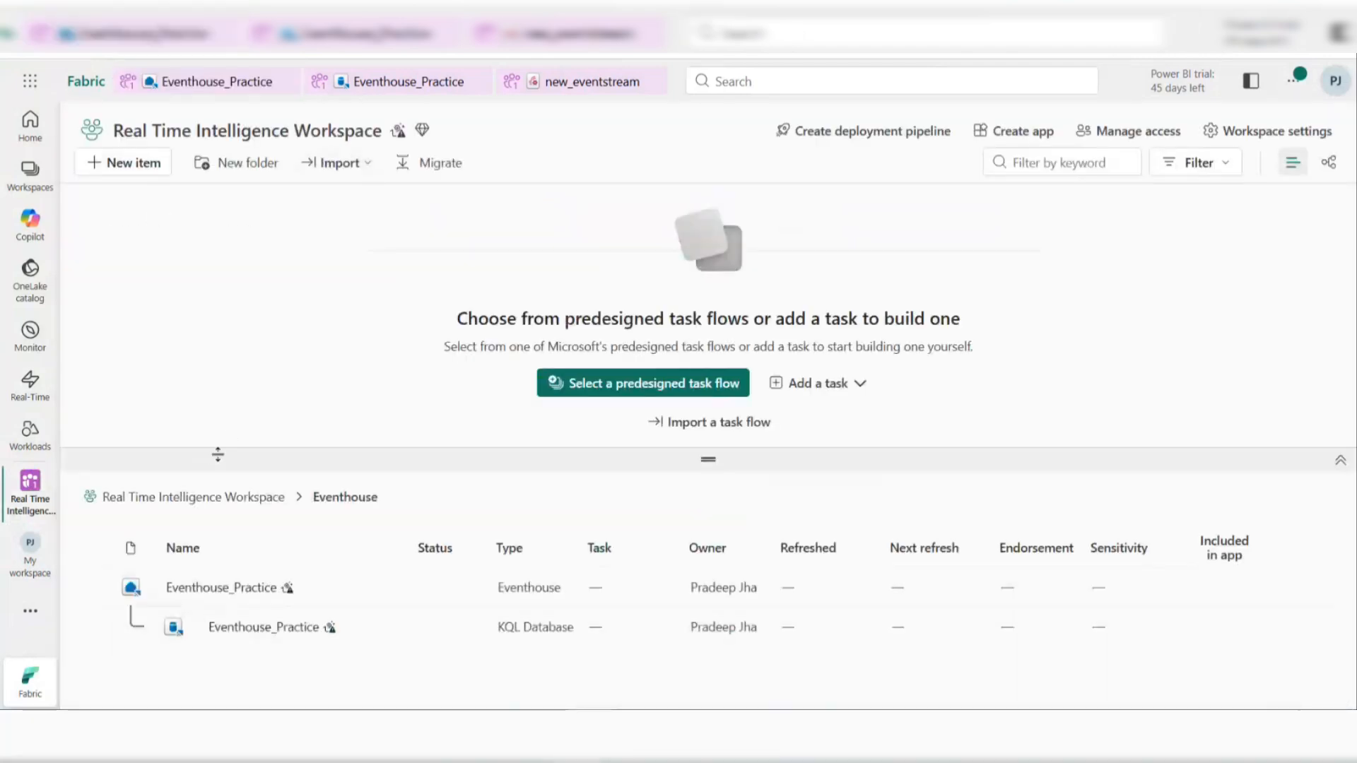
click(200, 496)
click(198, 618)
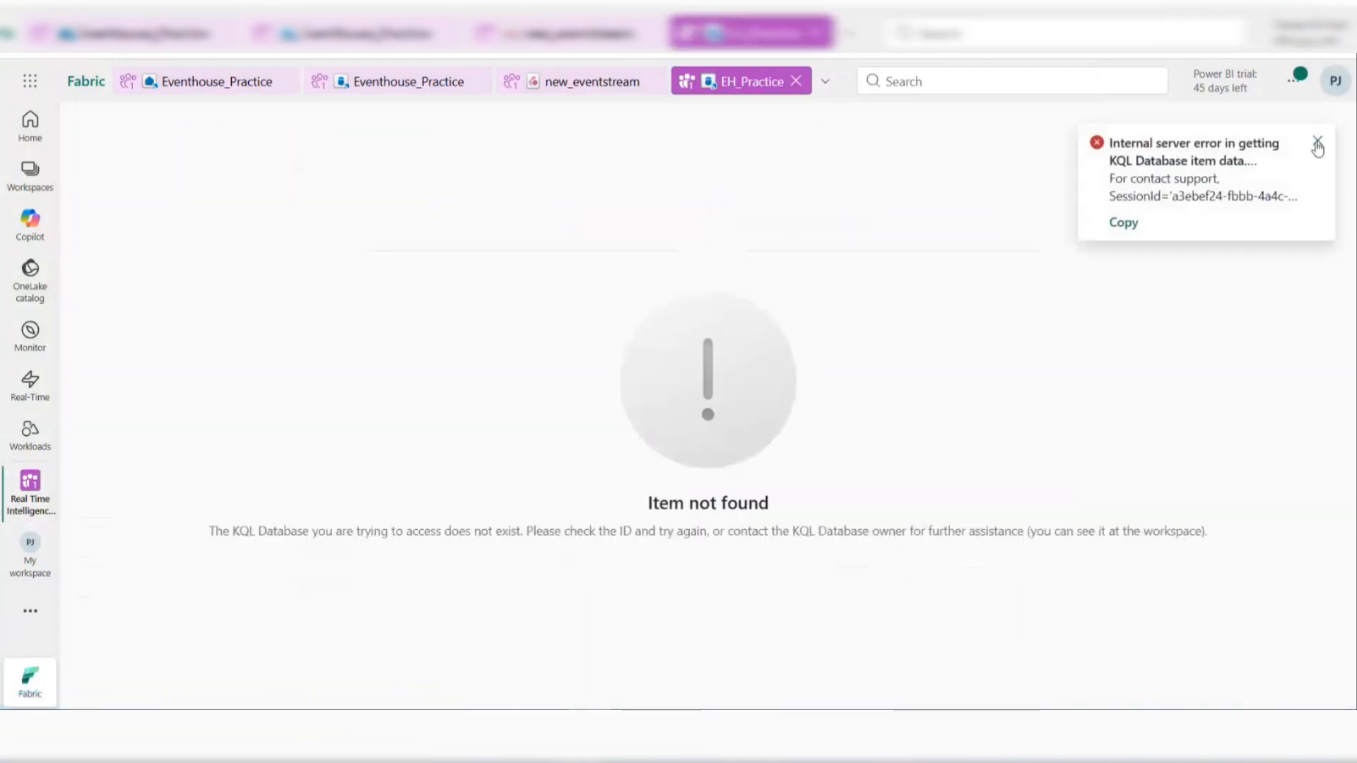
click(1317, 144)
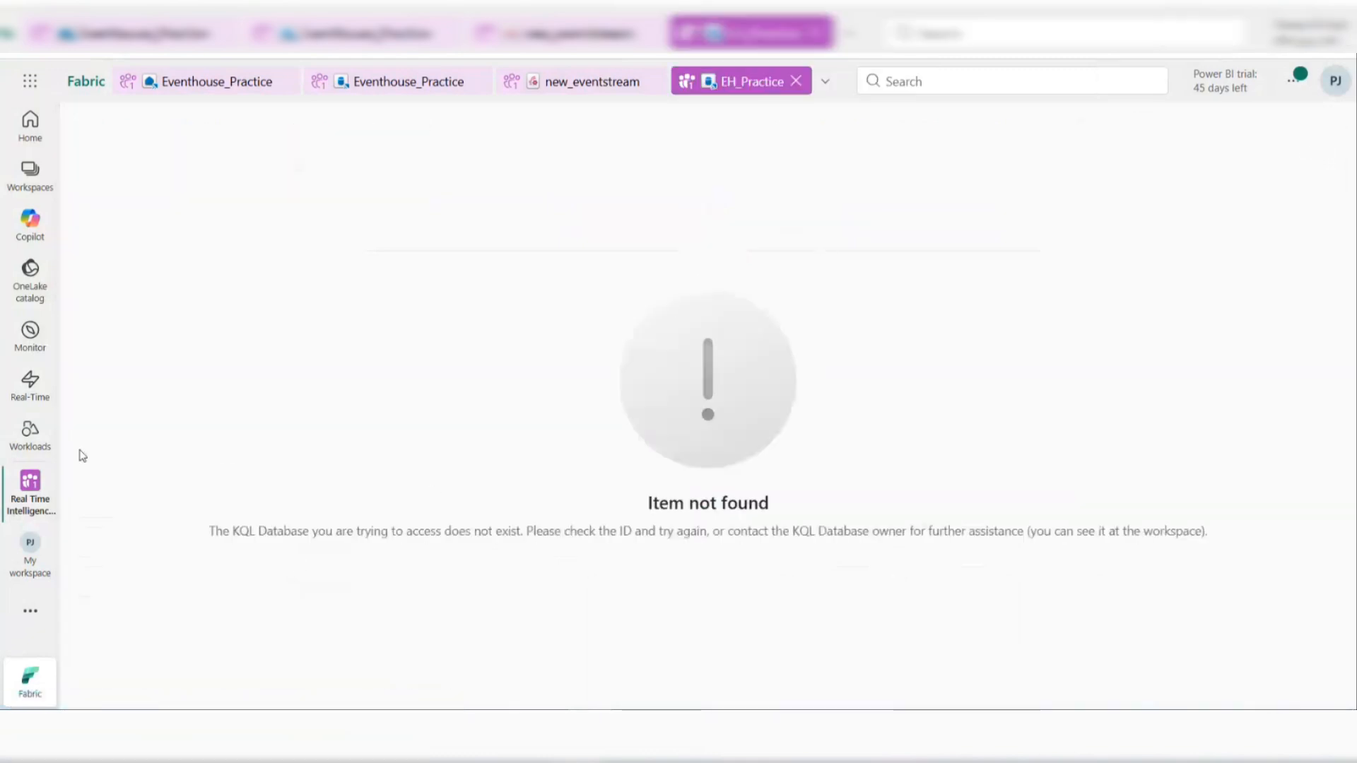
Open new_eventstream from the workspace's Eventstream folder in edit mode and inspect the Eventhouse destination's settings
click(30, 487)
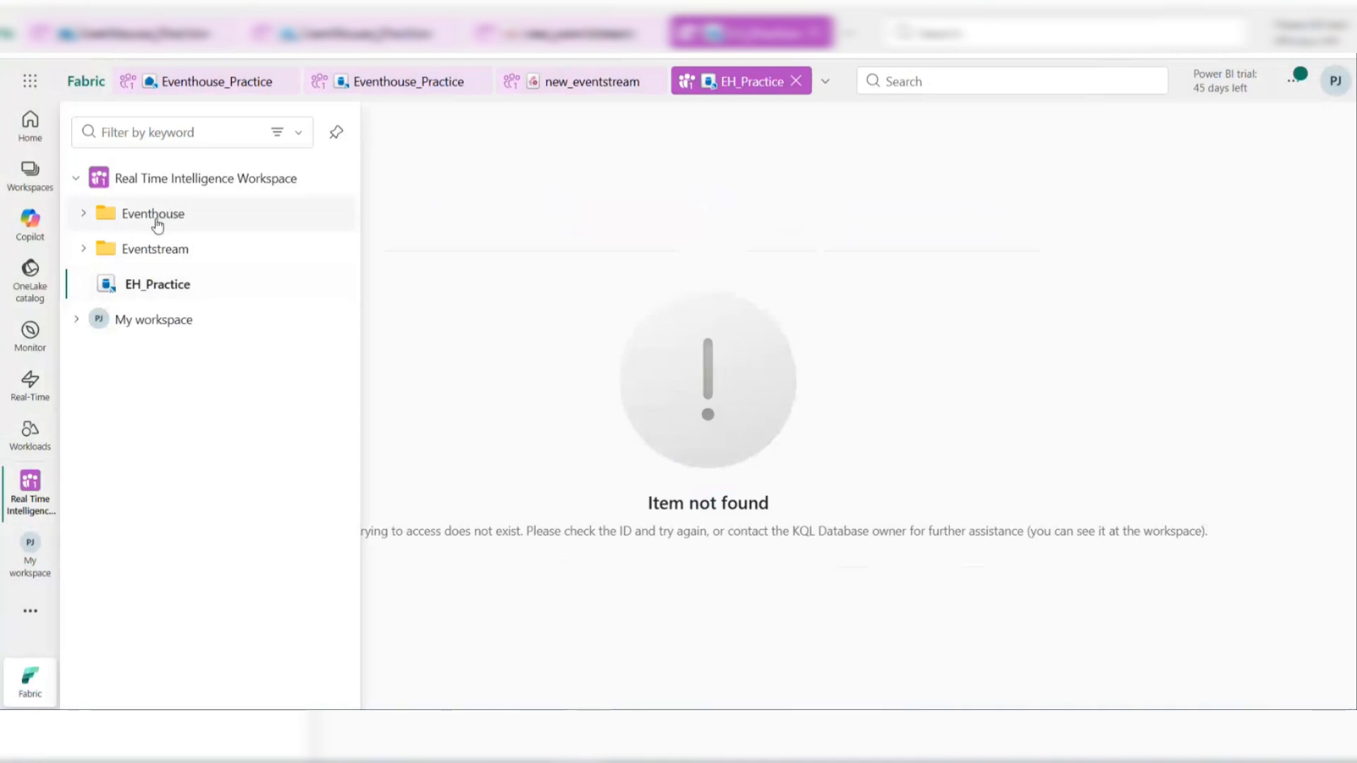
click(153, 255)
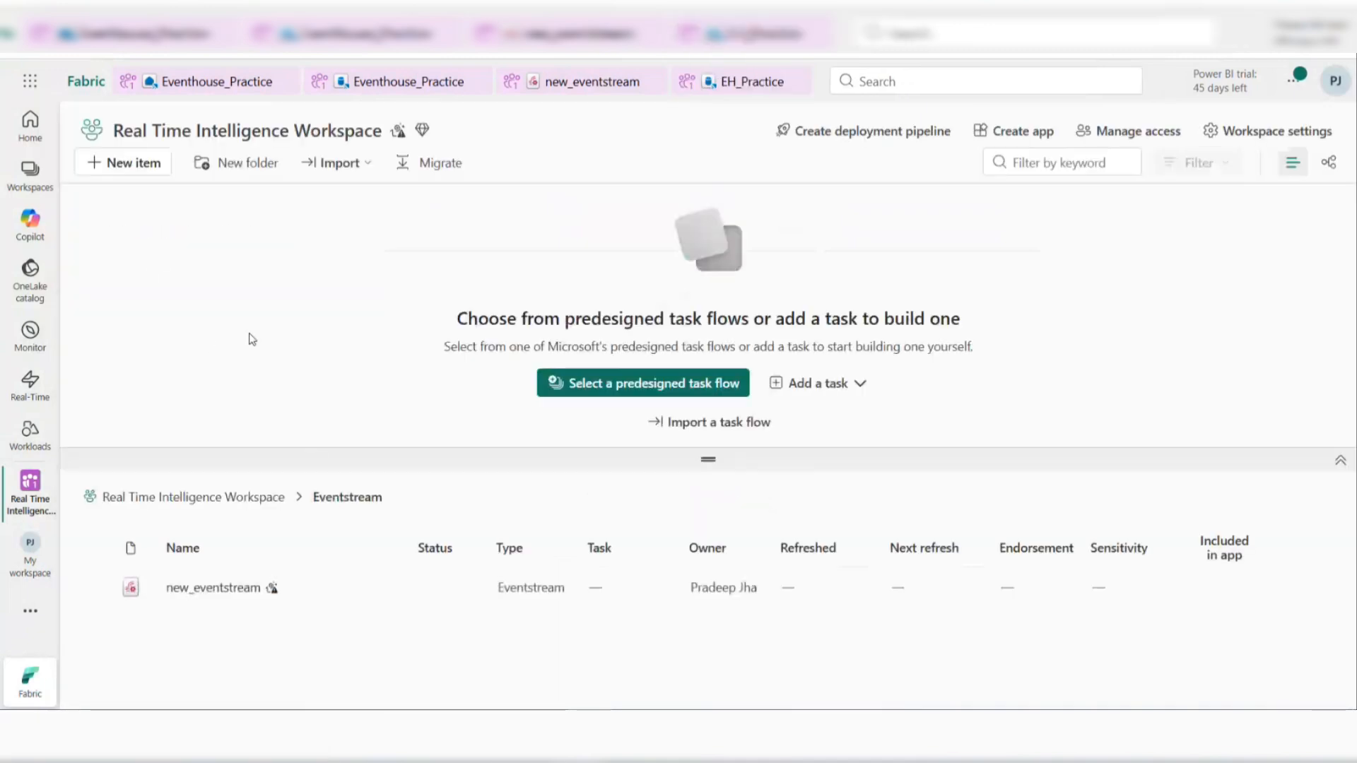
click(214, 588)
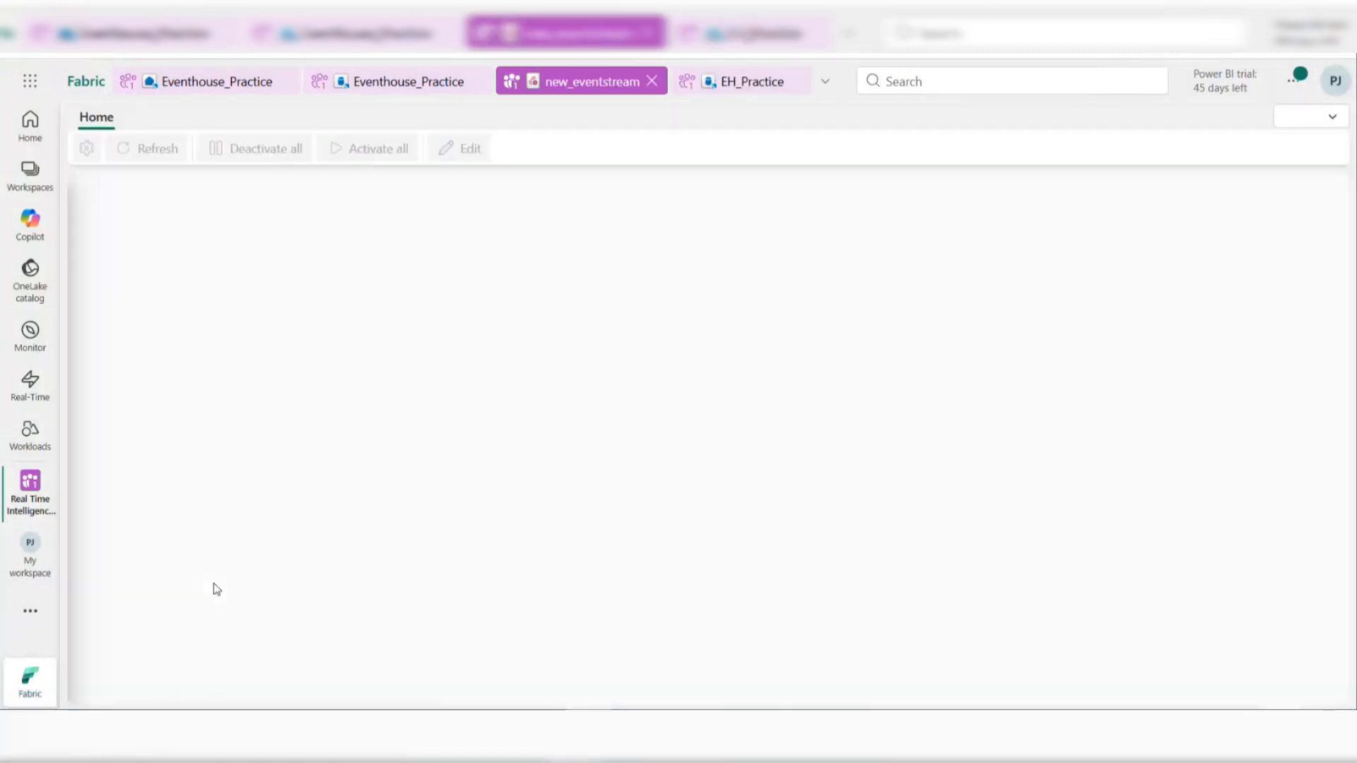
click(1017, 207)
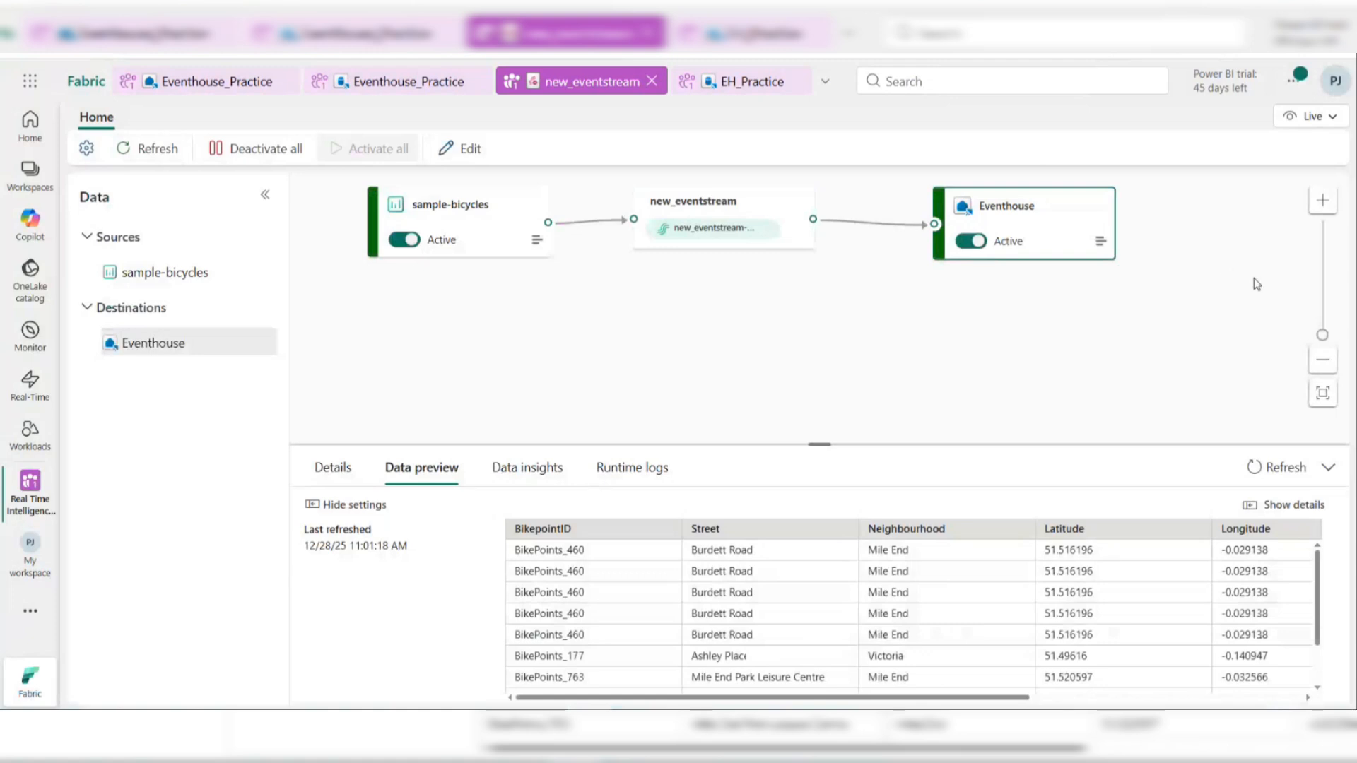
click(467, 149)
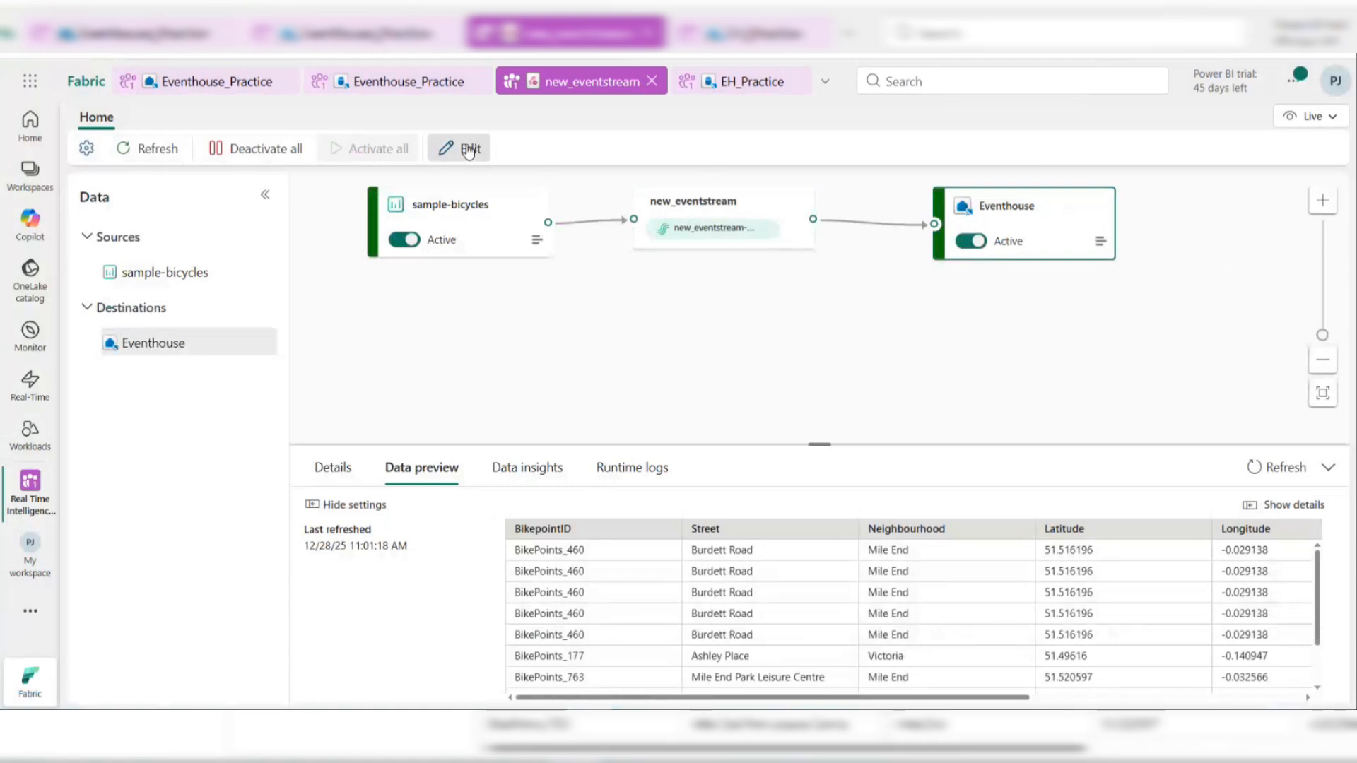
click(1022, 354)
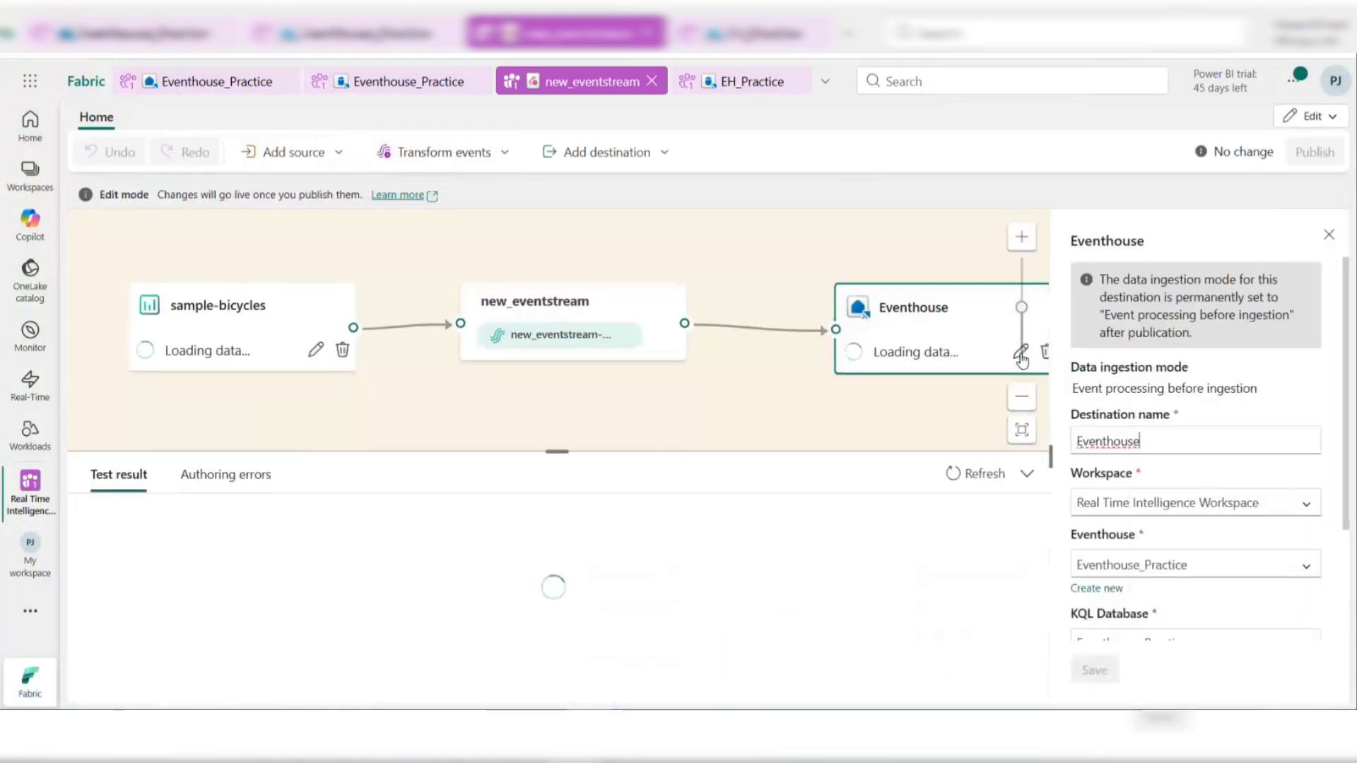
scroll(1215, 518, down, 1)
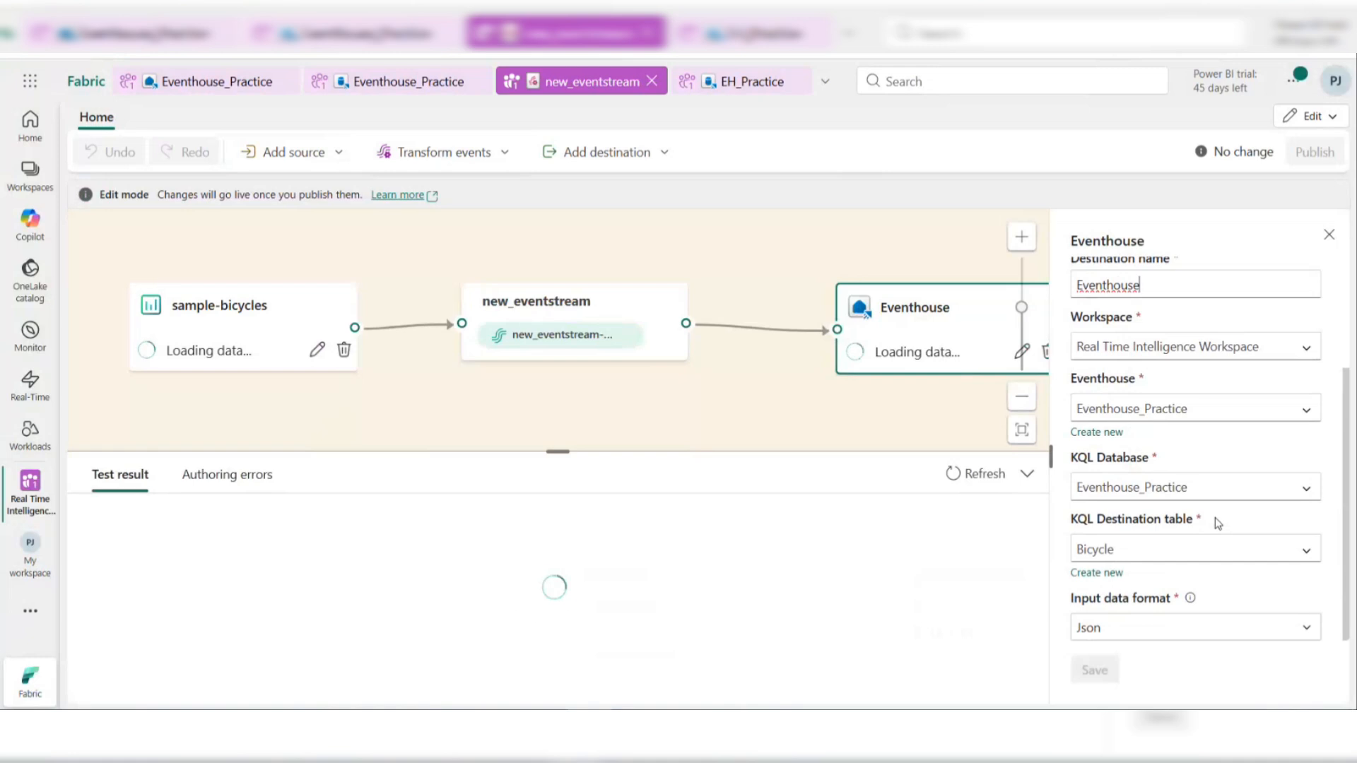
scroll(1210, 572, up, 2)
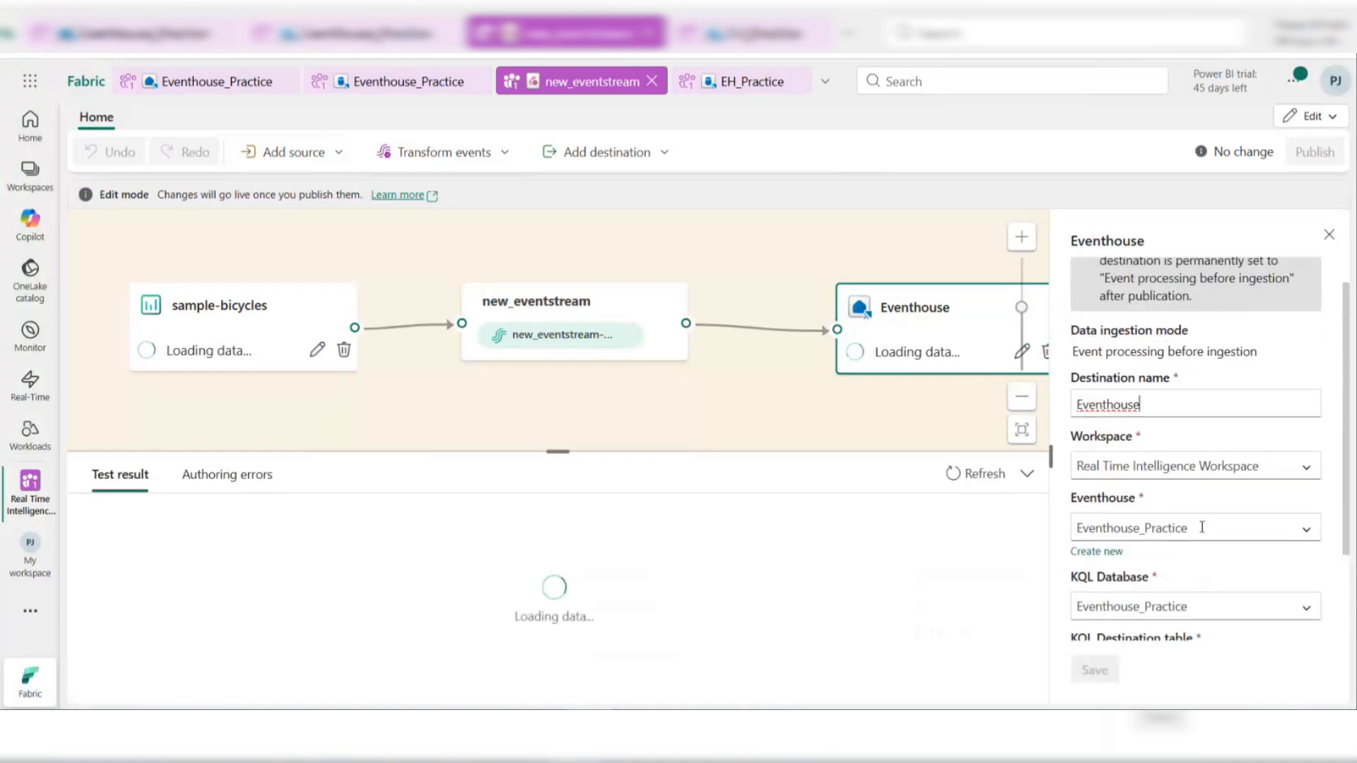
scroll(1202, 527, up, 1)
scroll(1199, 523, down, 3)
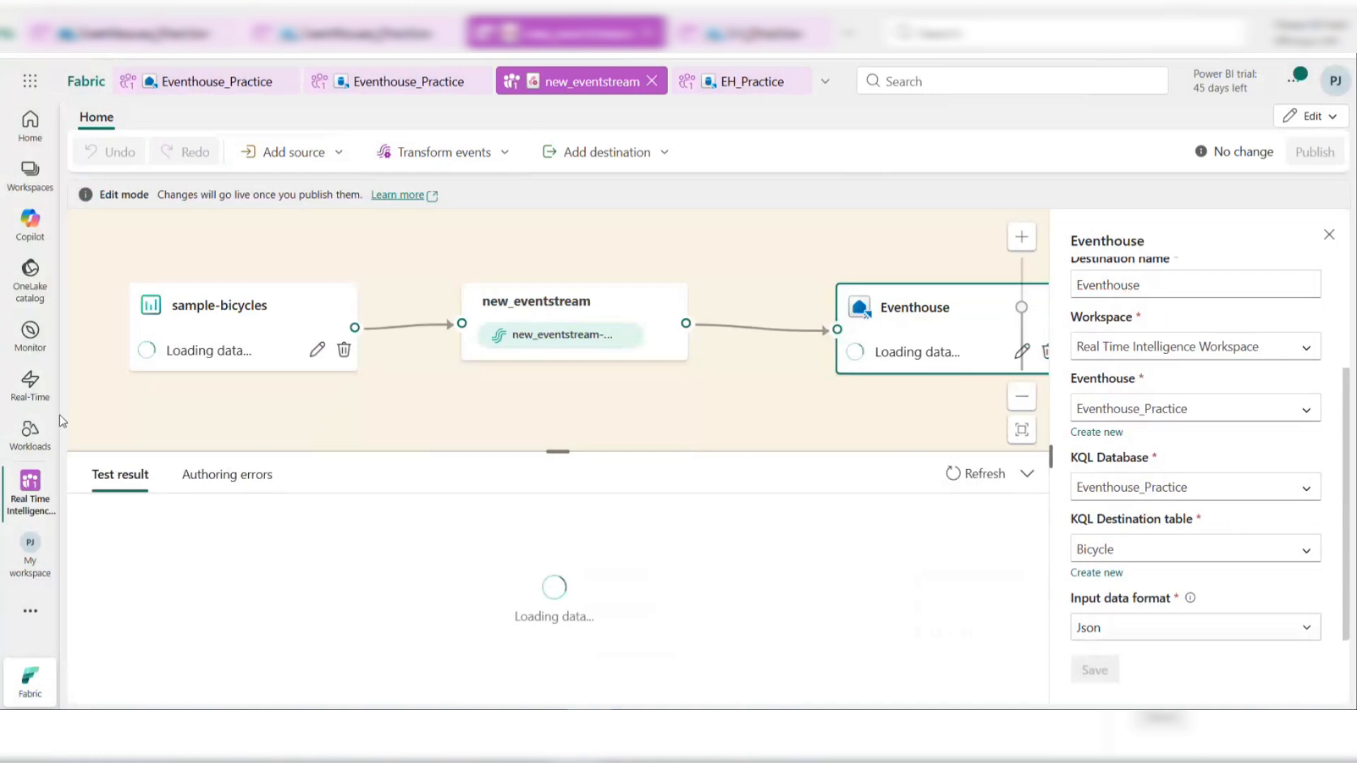
Return to the Eventhouse_Practice KQL database and review its Tables list and database details
click(373, 83)
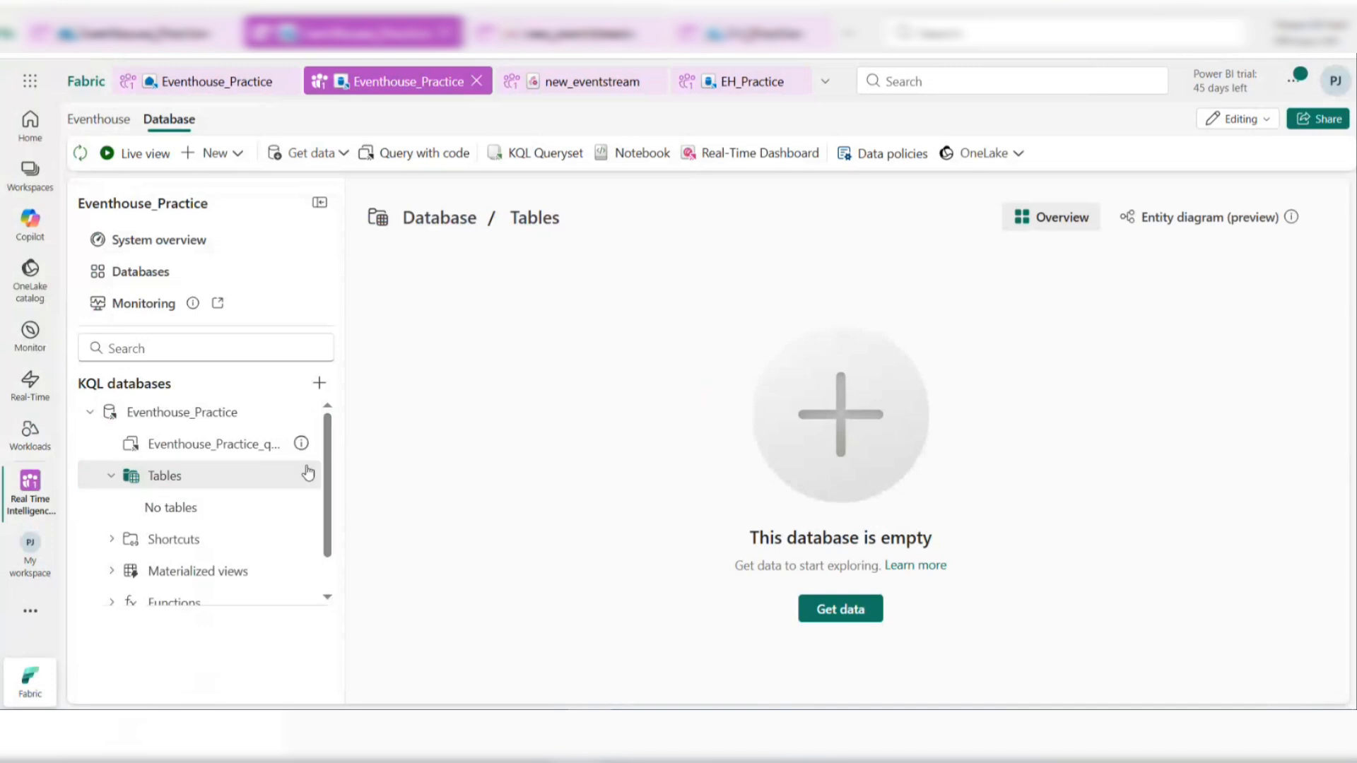
click(308, 474)
click(228, 514)
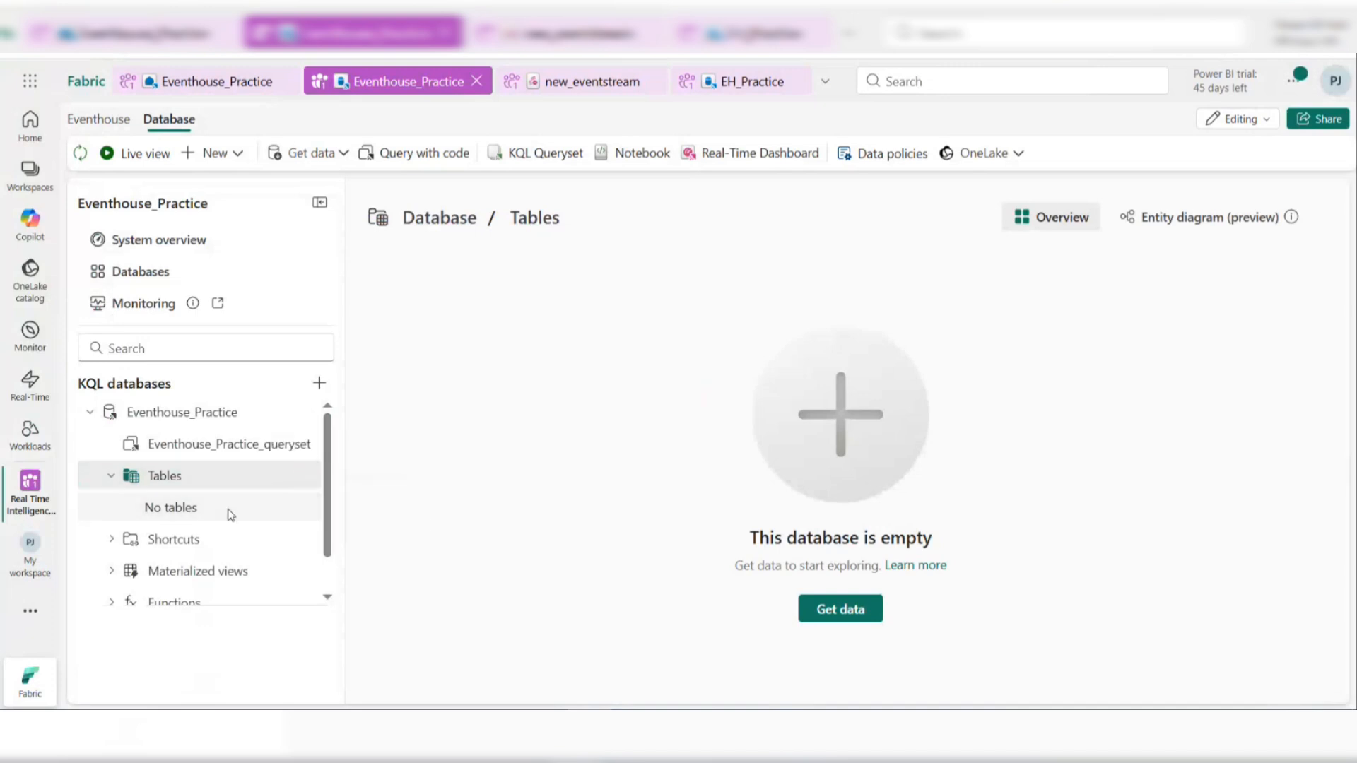
click(201, 413)
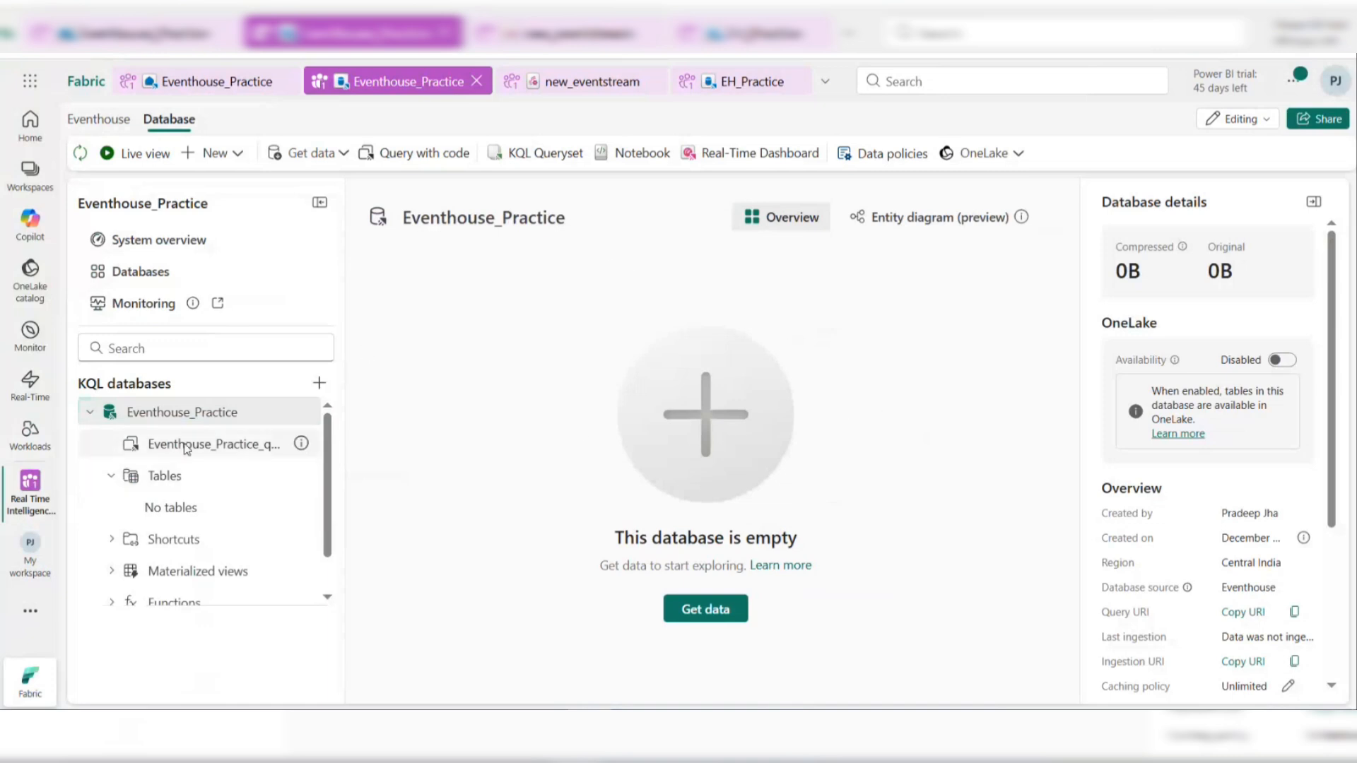
scroll(187, 541, down, 1)
scroll(188, 544, up, 1)
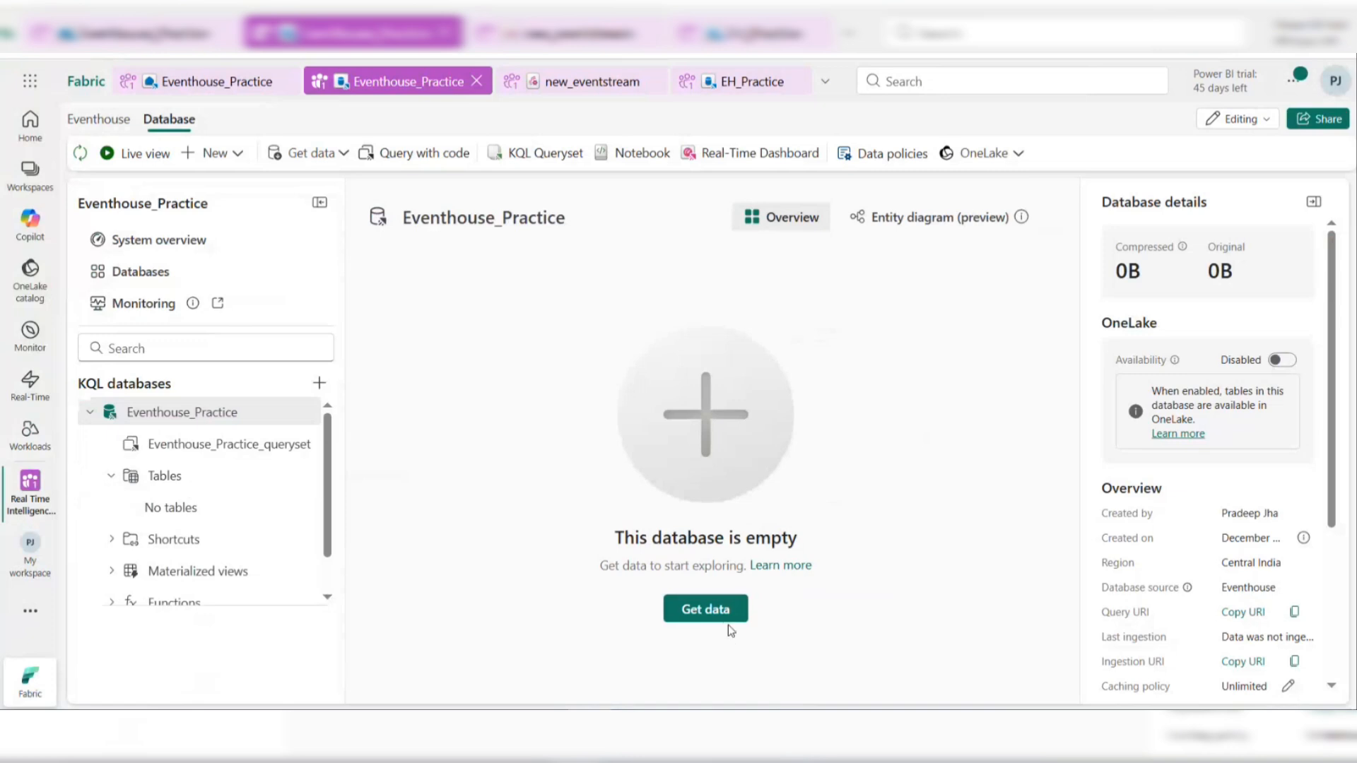
Start getting data from an existing eventstream into the Bicycle table of Eventhouse_Practice
click(711, 609)
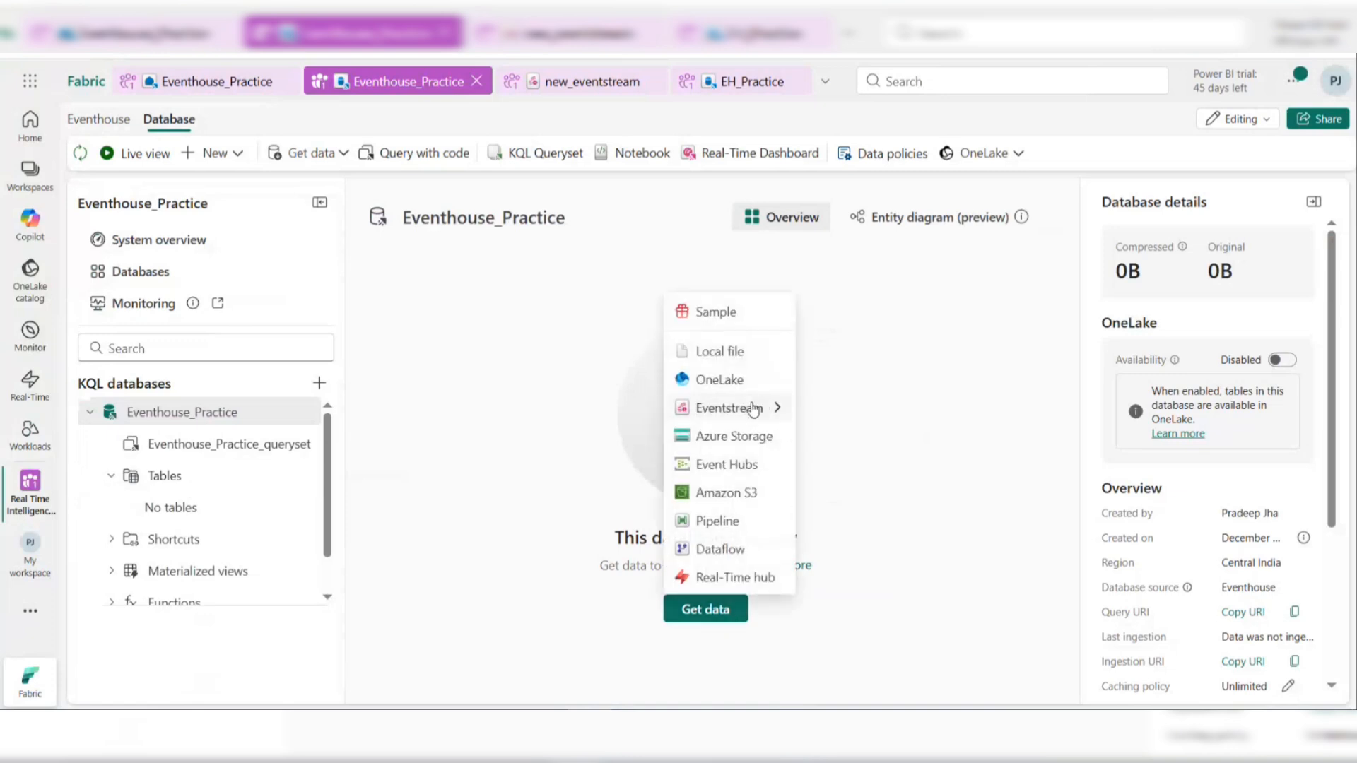
click(780, 411)
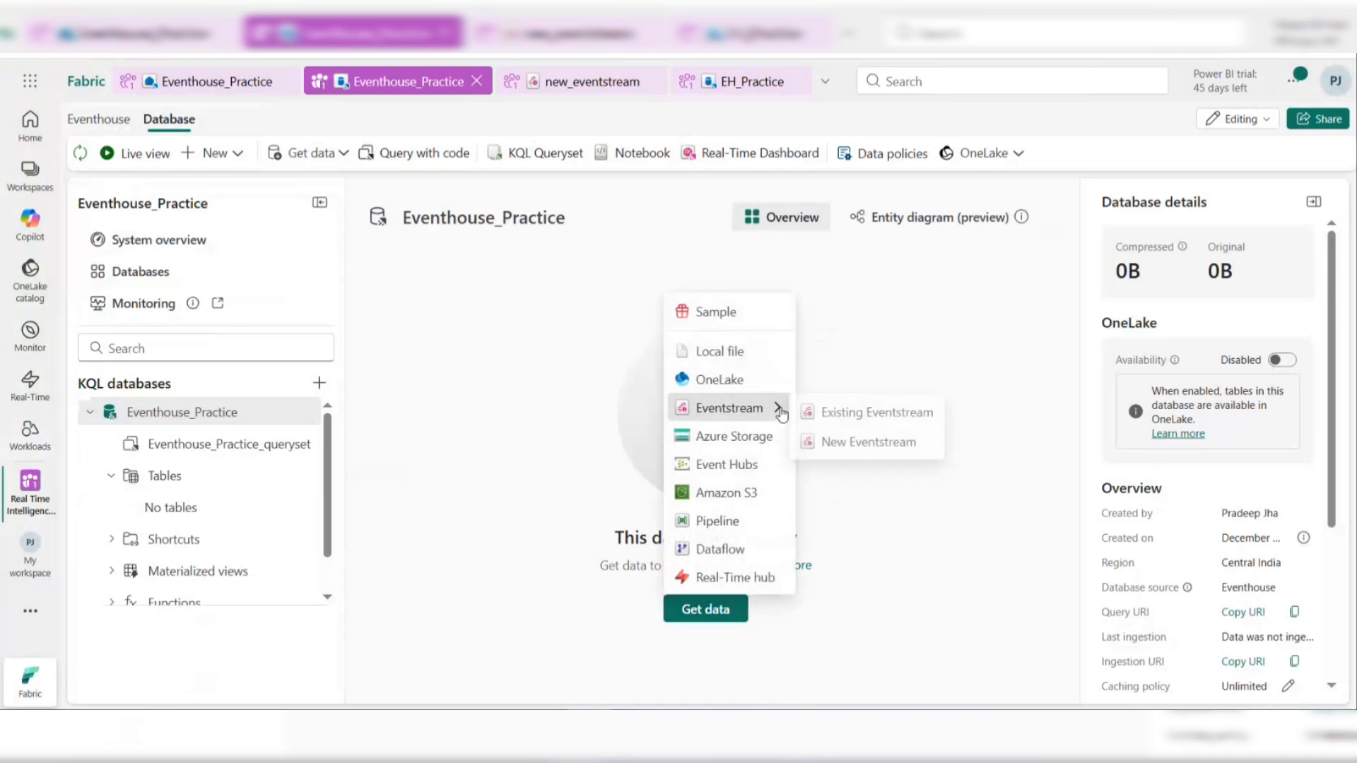
click(781, 412)
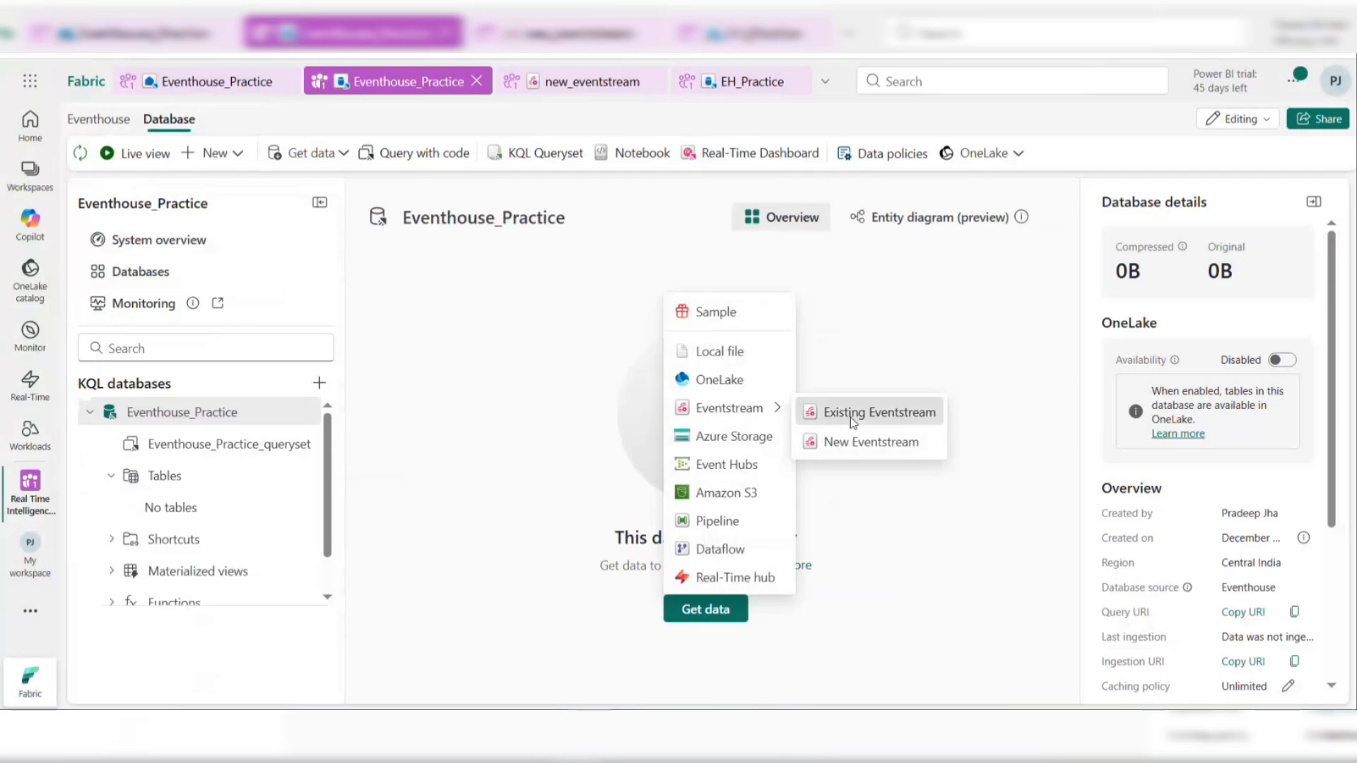
click(851, 417)
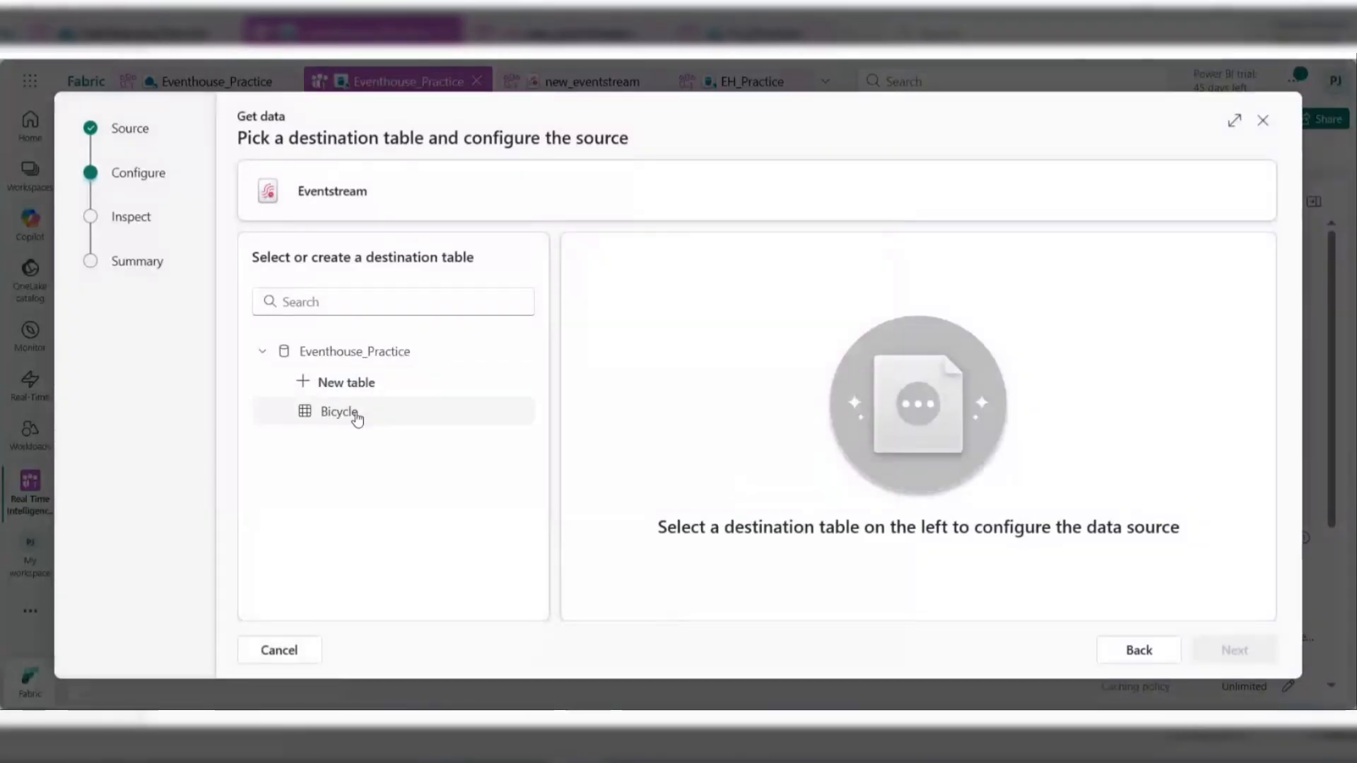
click(352, 413)
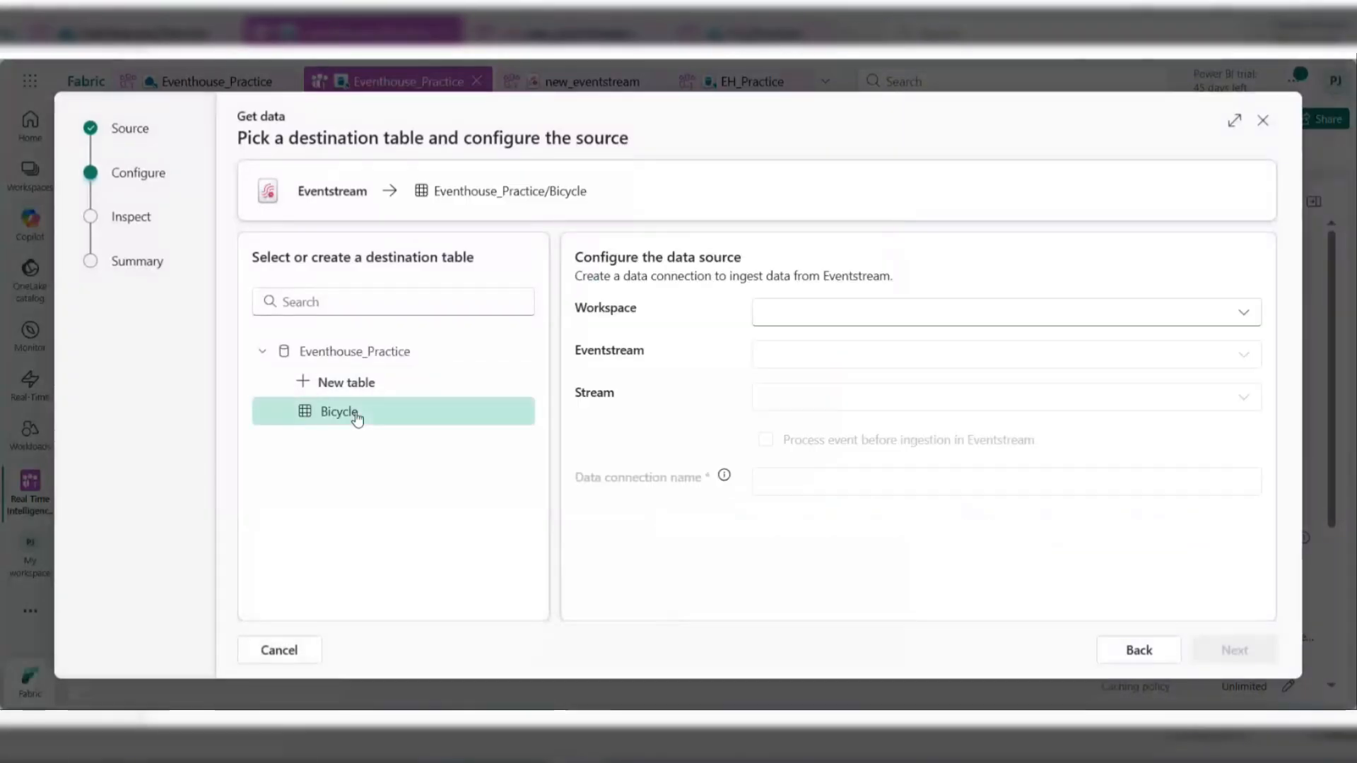
Connect the source to new_eventstream's new_eventstream-stream in Real Time Intelligence Workspace and finish the ingestion setup
click(950, 309)
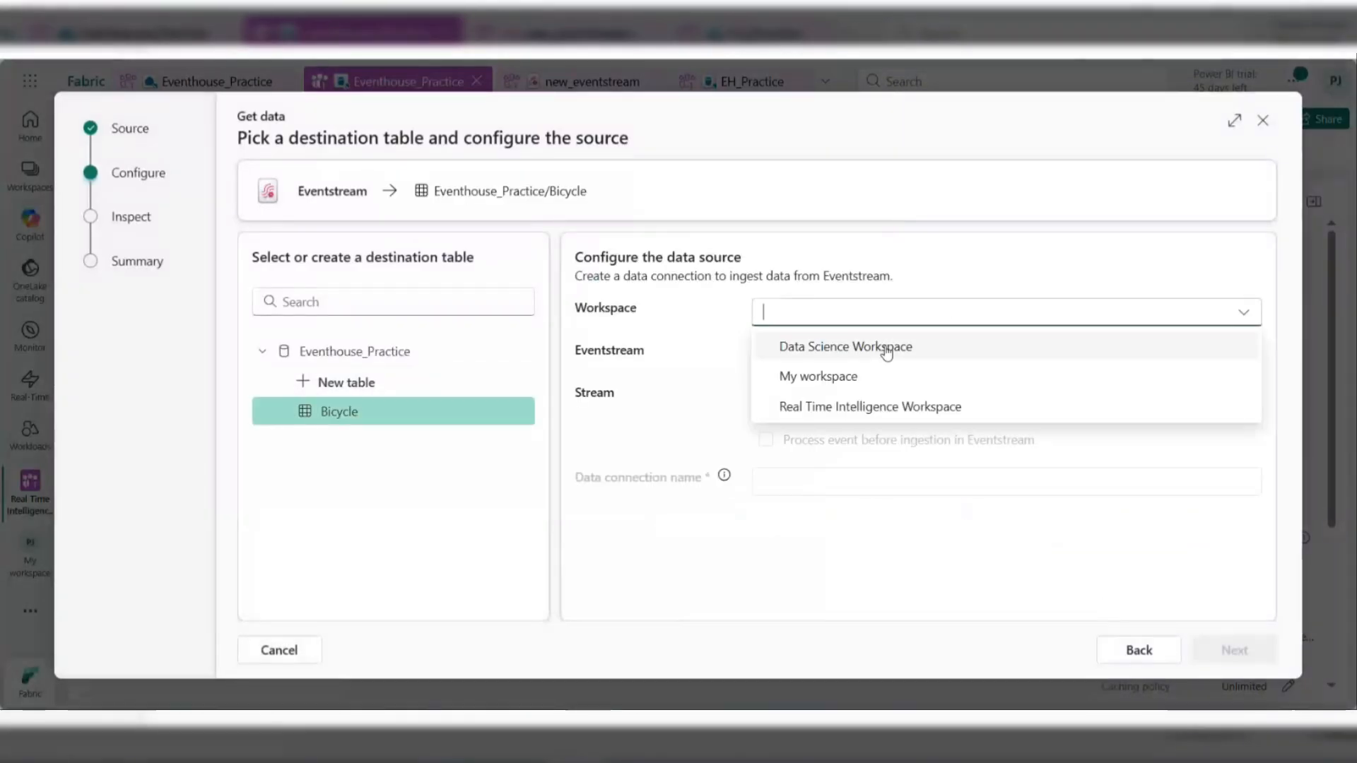
click(827, 403)
click(846, 356)
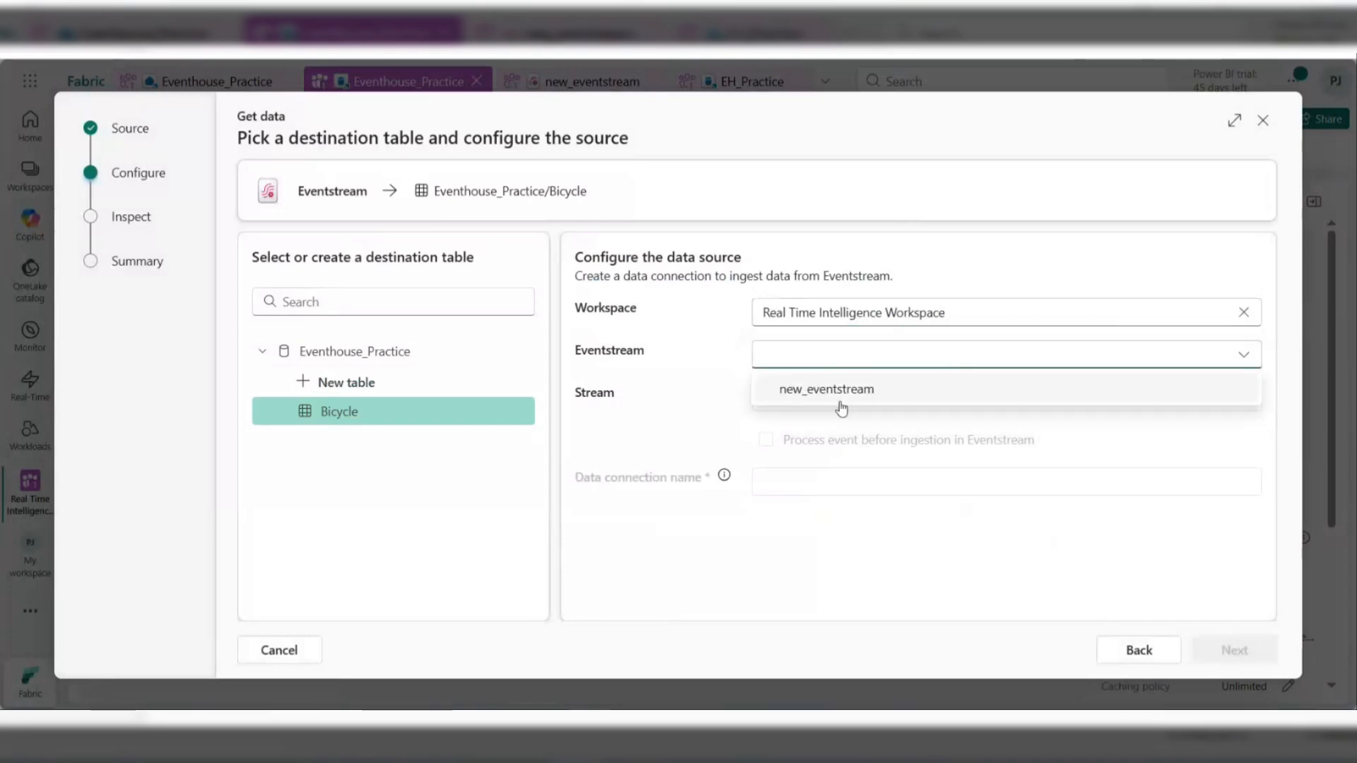
click(837, 391)
click(861, 398)
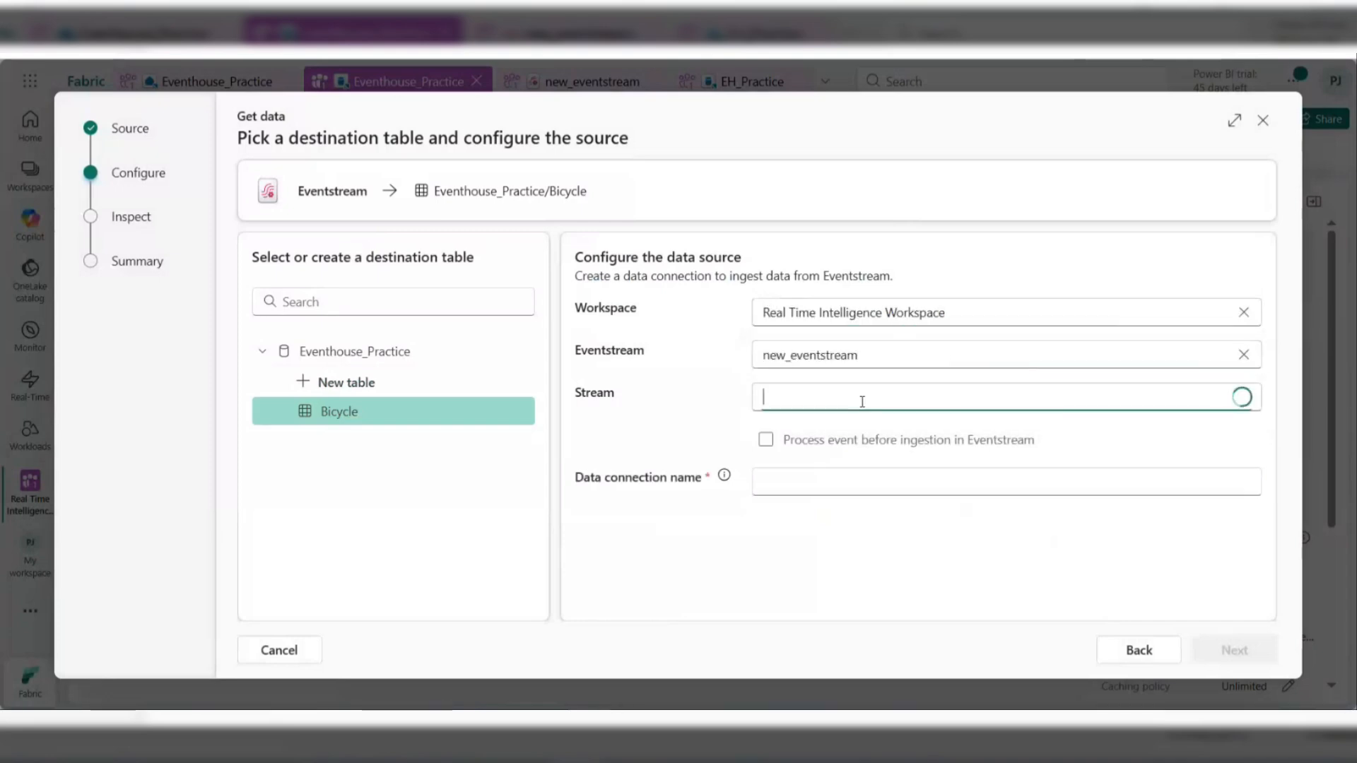
click(836, 443)
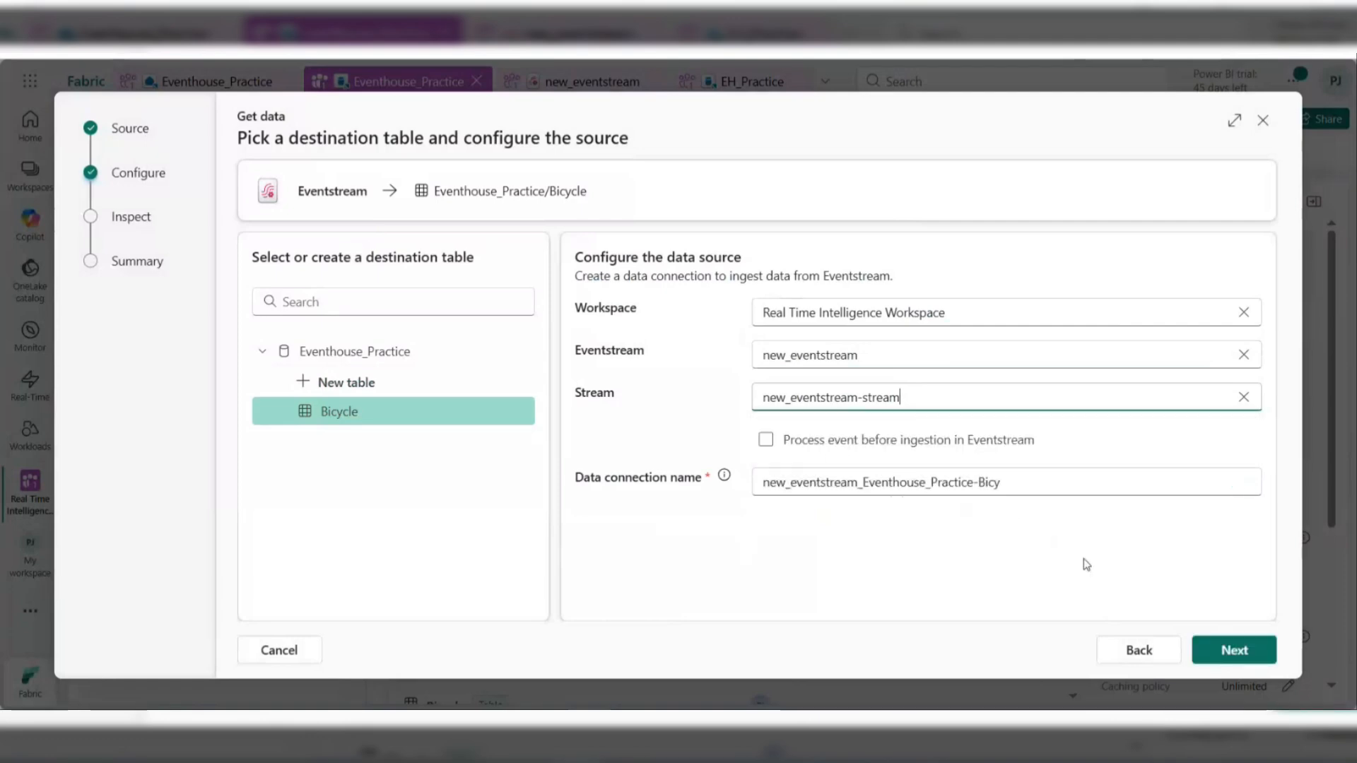
click(1234, 650)
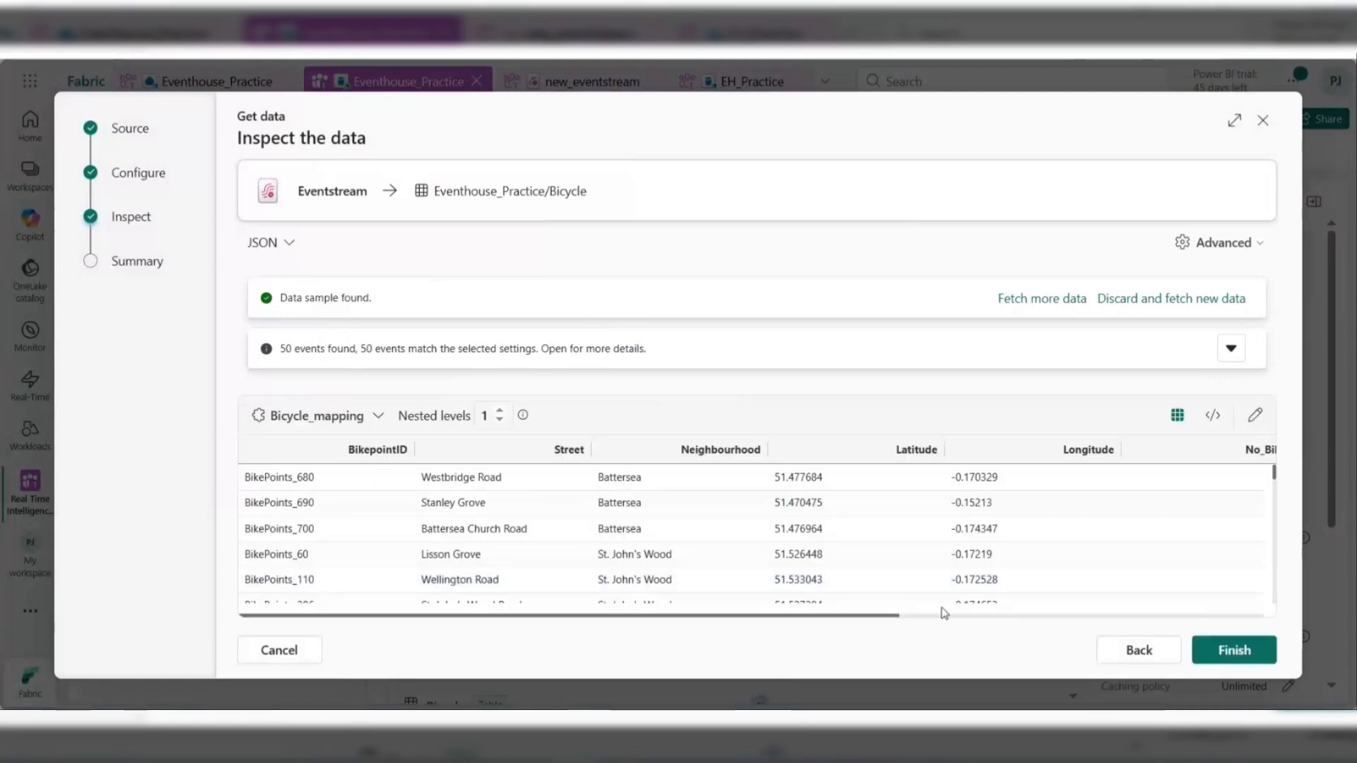
click(1223, 657)
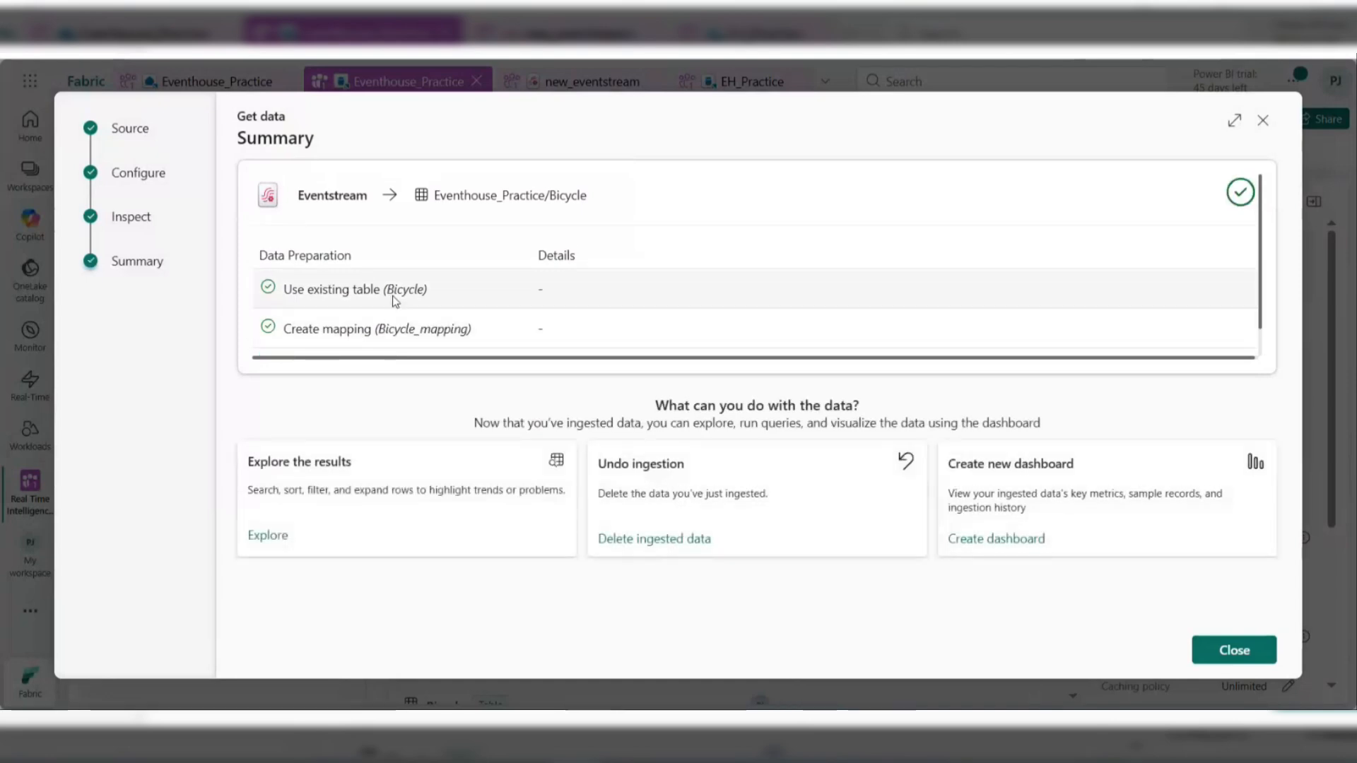
click(1248, 649)
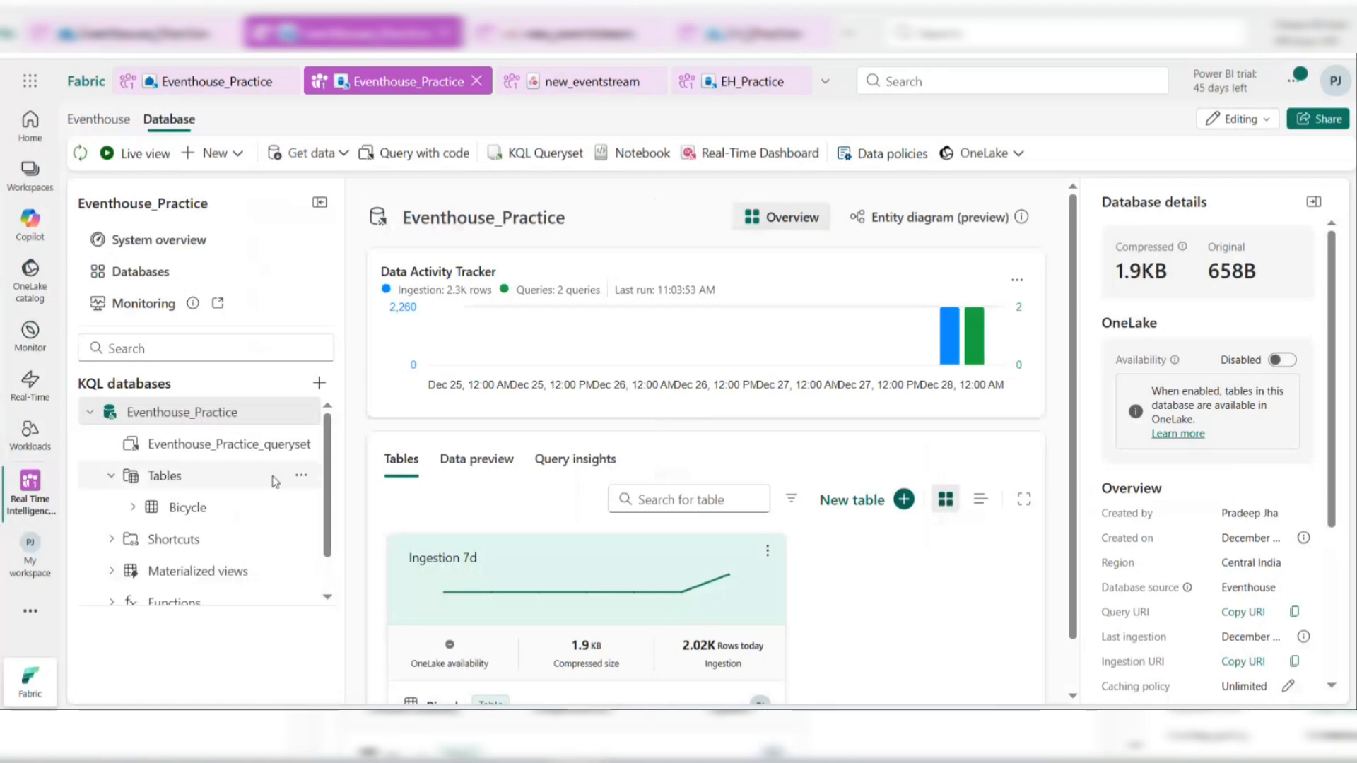
Open the Bicycle table and create a new KQL queryset from it in Real Time Intelligence Workspace
click(188, 509)
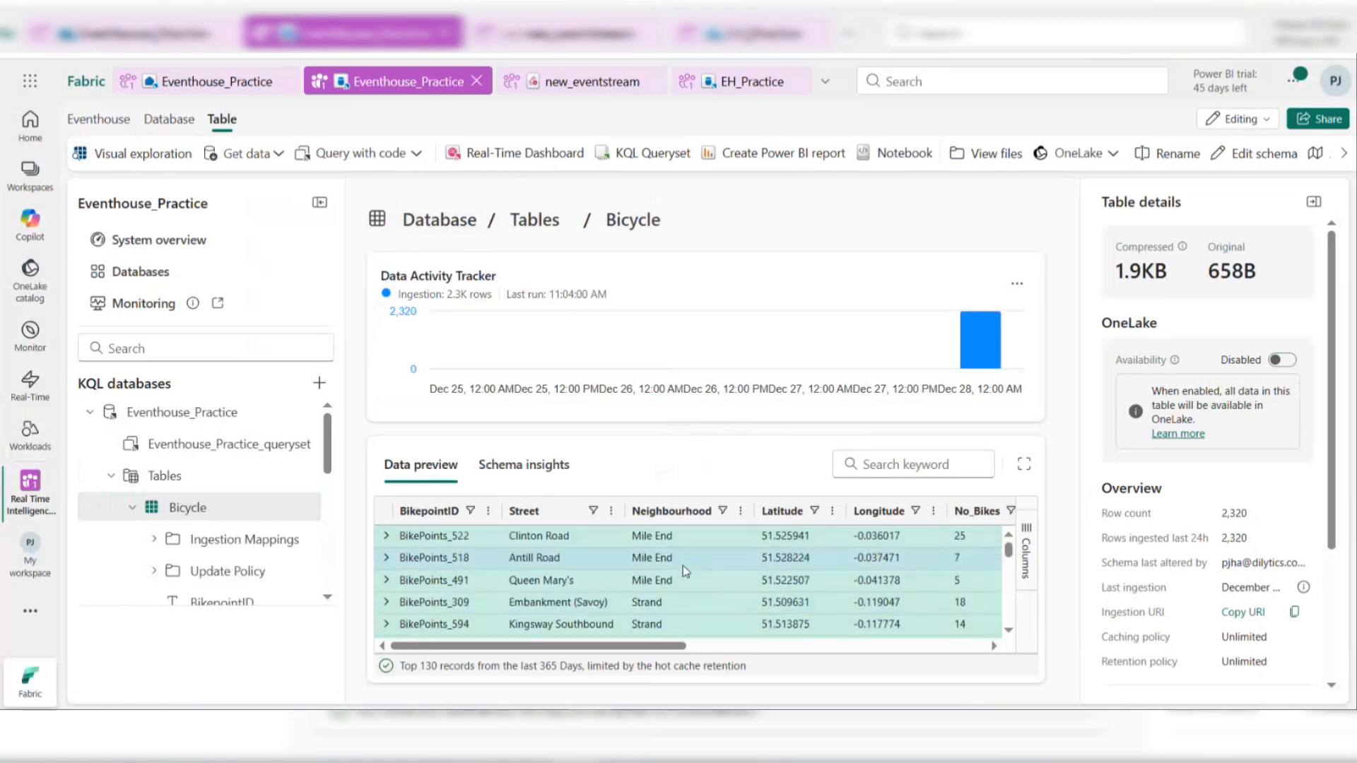
click(362, 164)
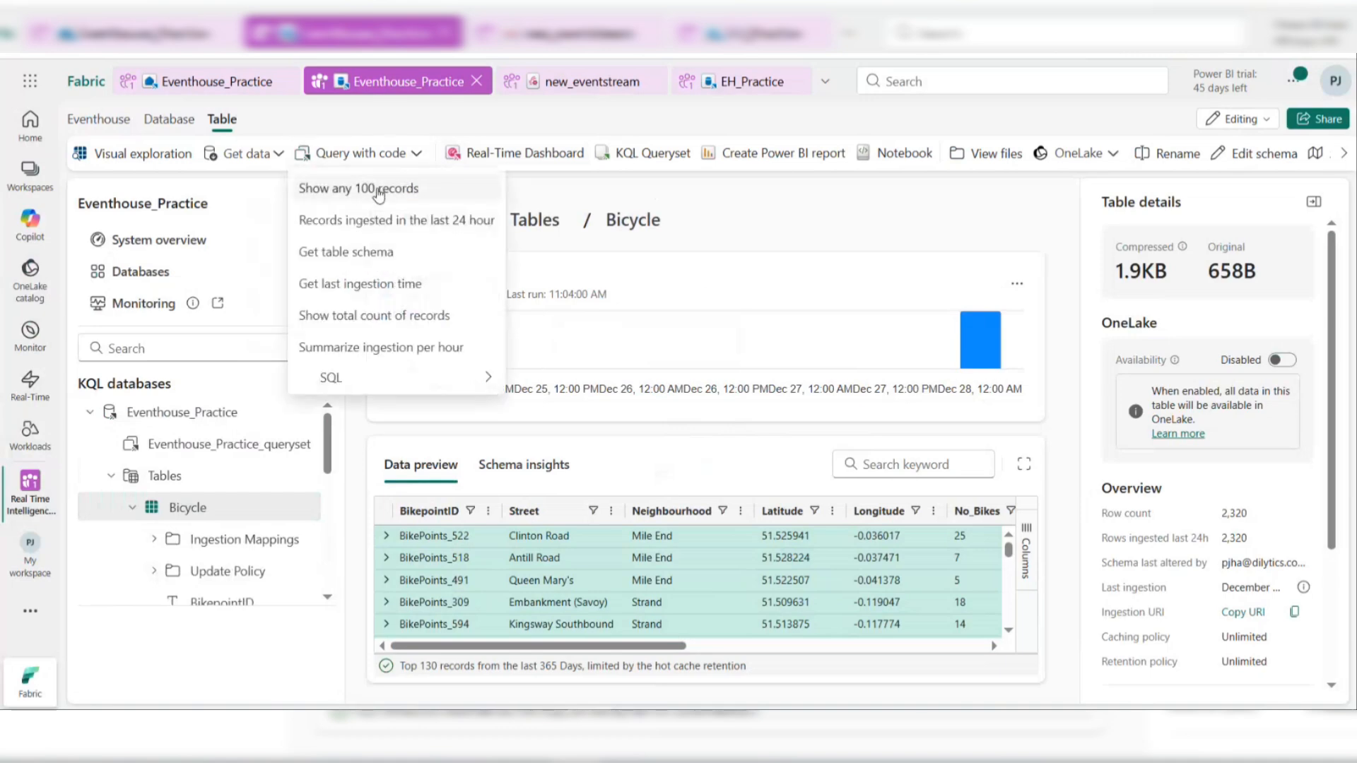
click(627, 151)
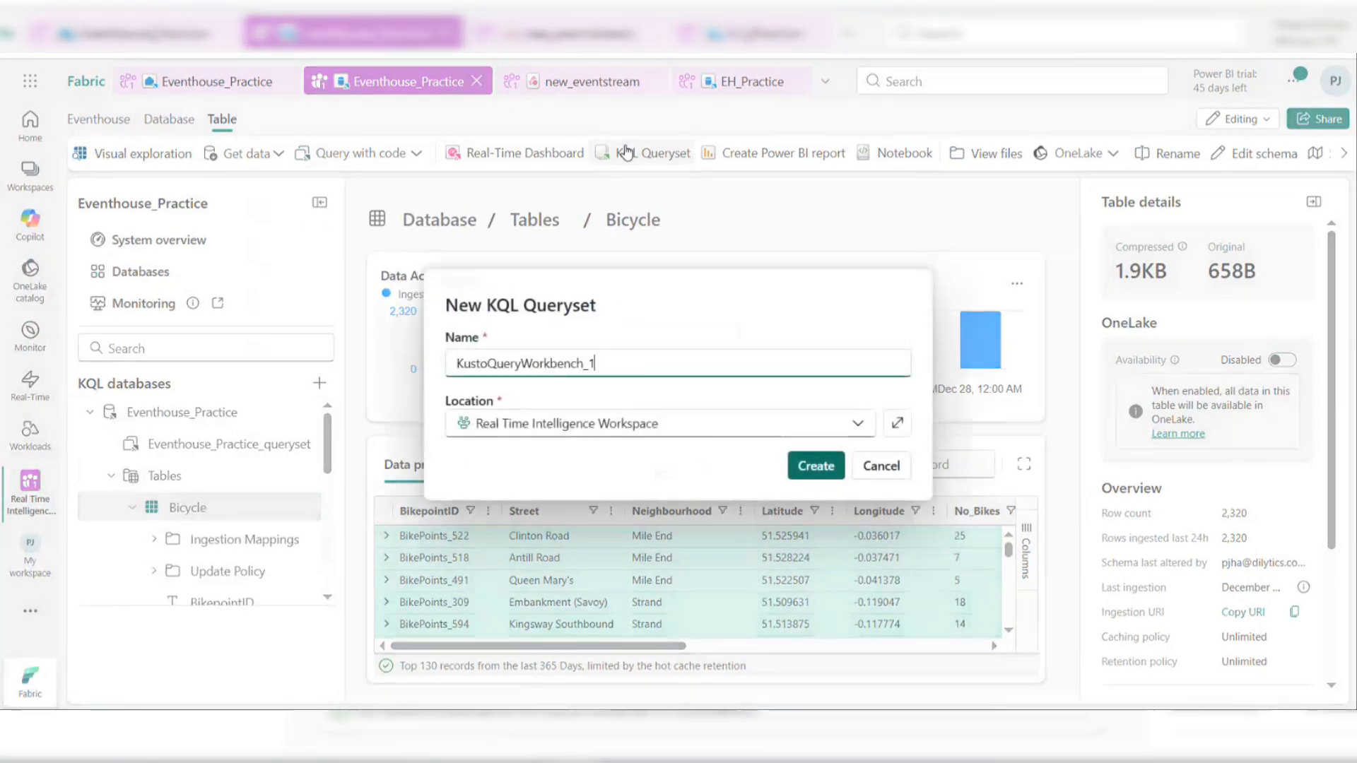
click(831, 470)
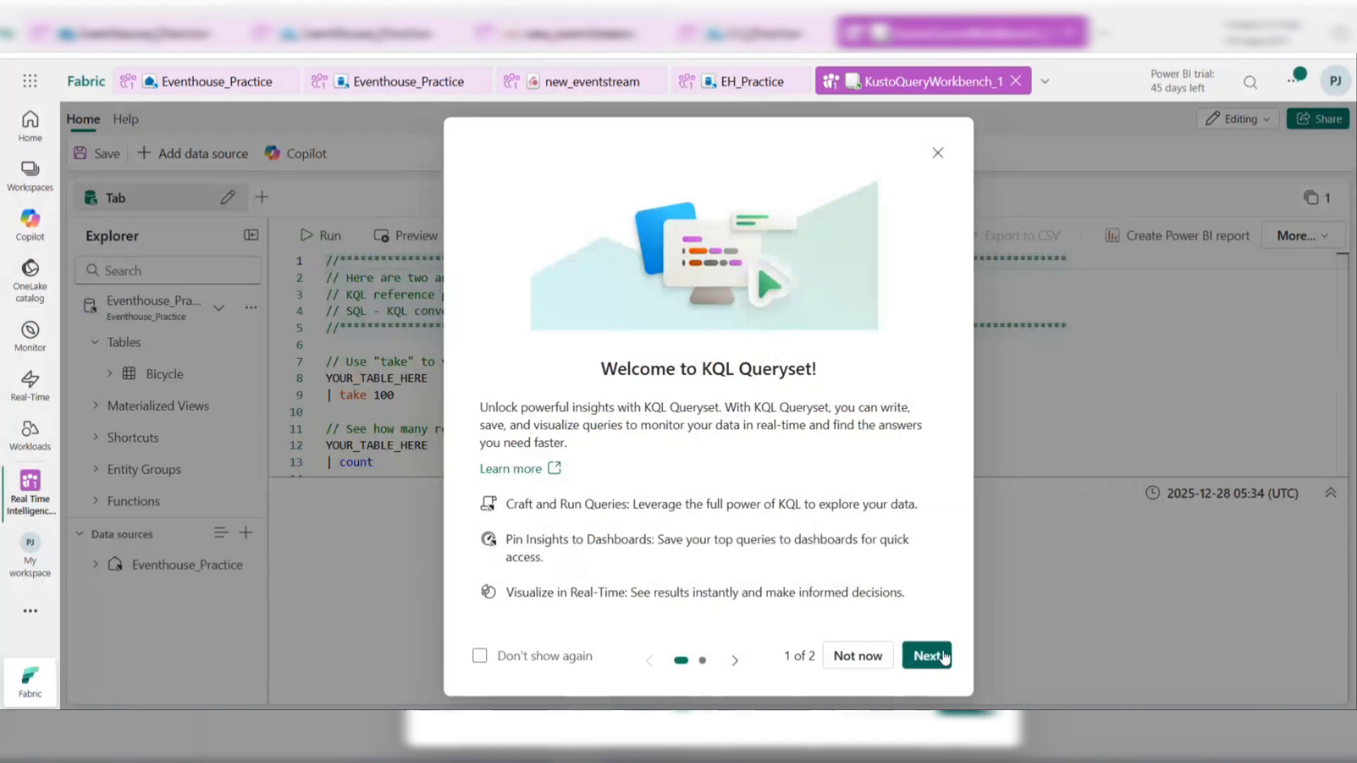
click(942, 656)
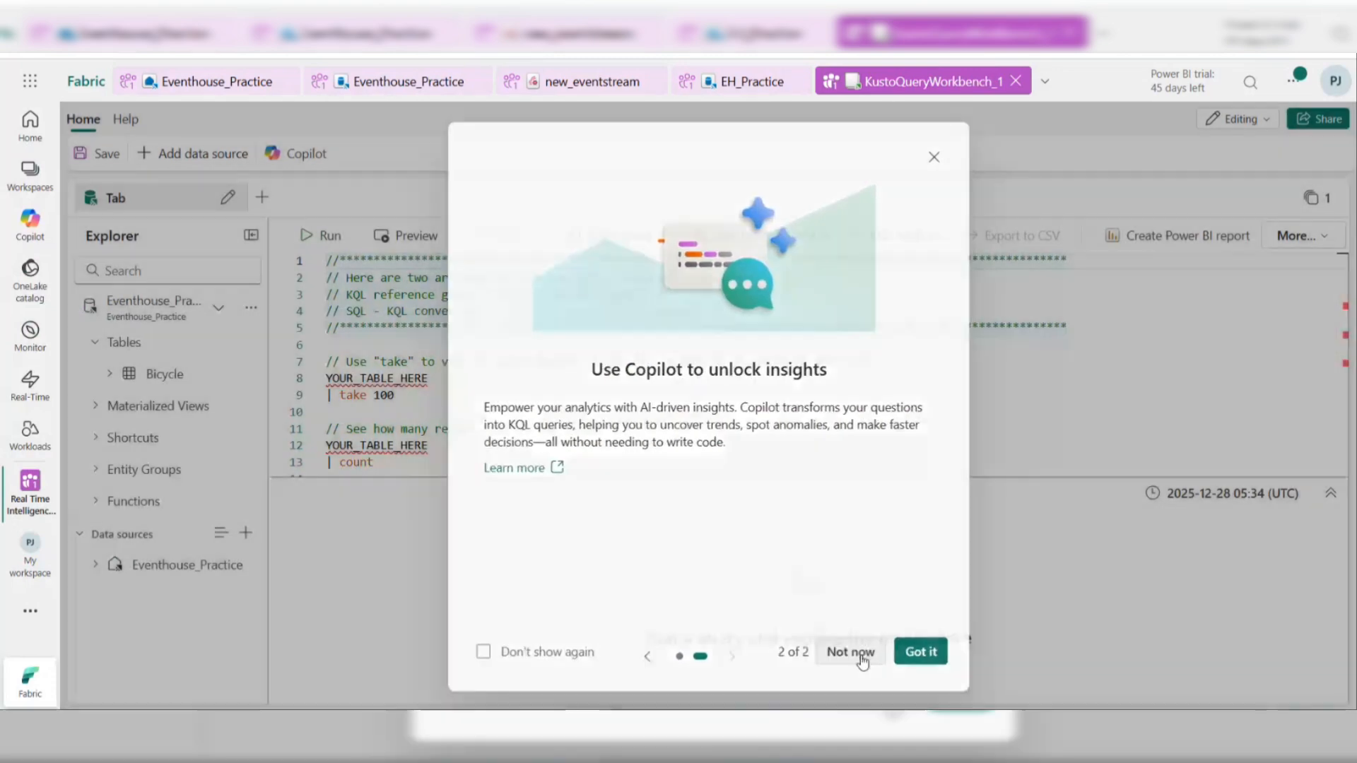
click(850, 652)
Clear the sample queries and run a query returning all records of the Bicycle table
drag(375, 462, 300, 258)
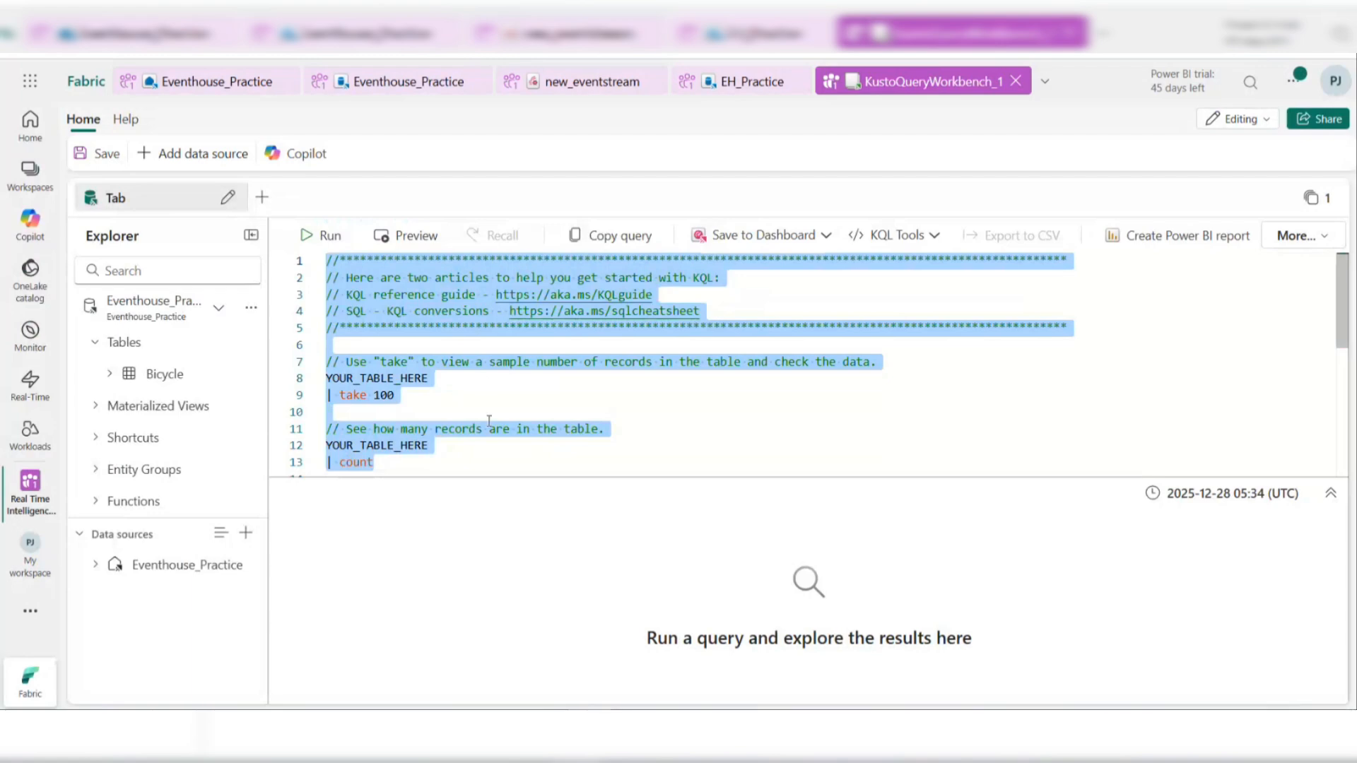
key(BackSpace)
click(567, 405)
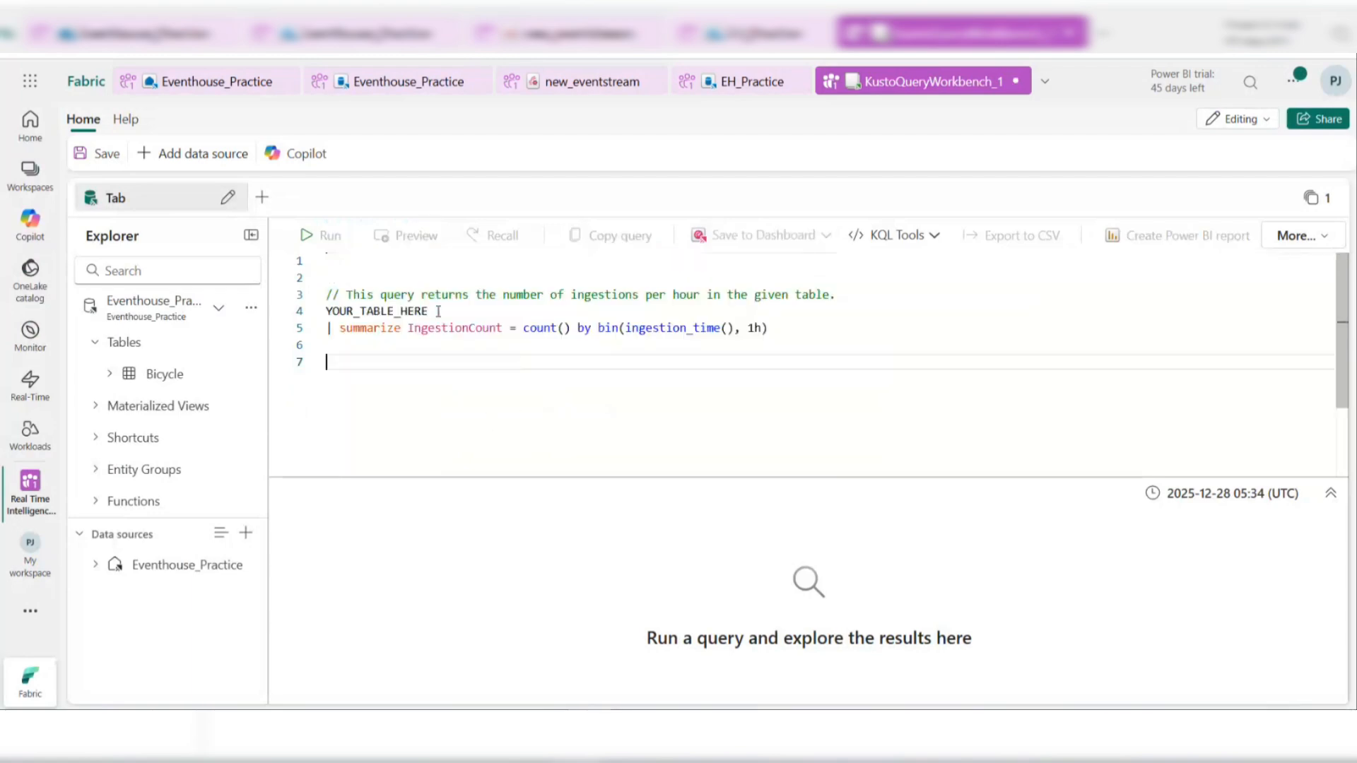
key(ctrl+a)
key(BackSpace)
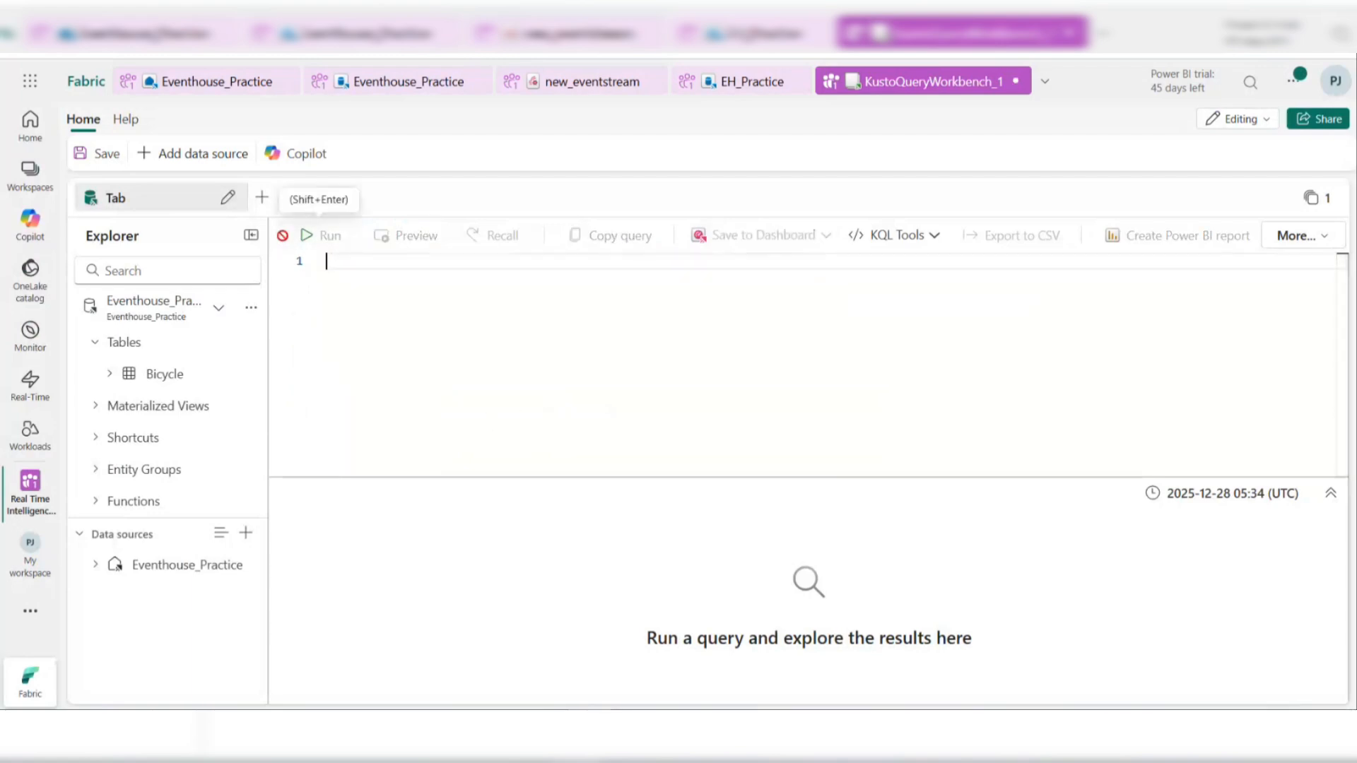
text(Bicycle)
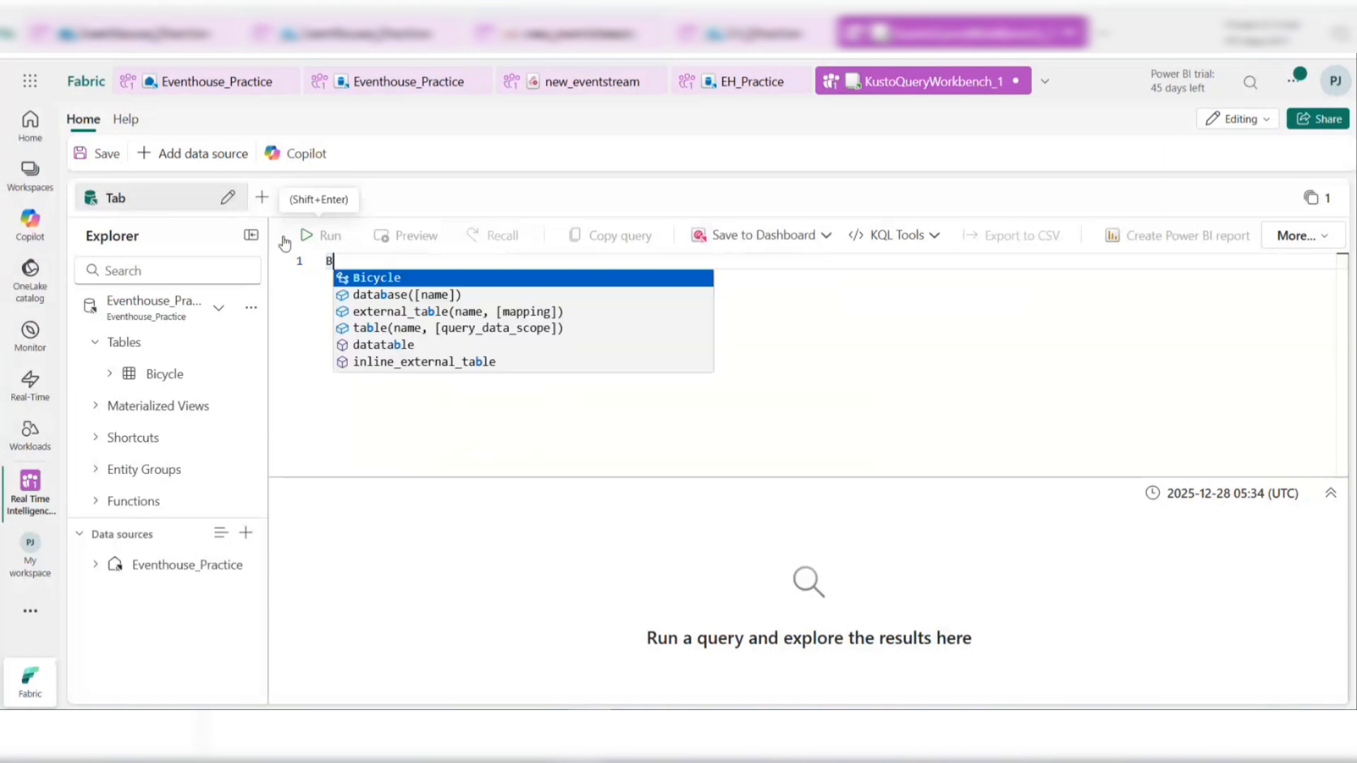
key(Return)
text(|)
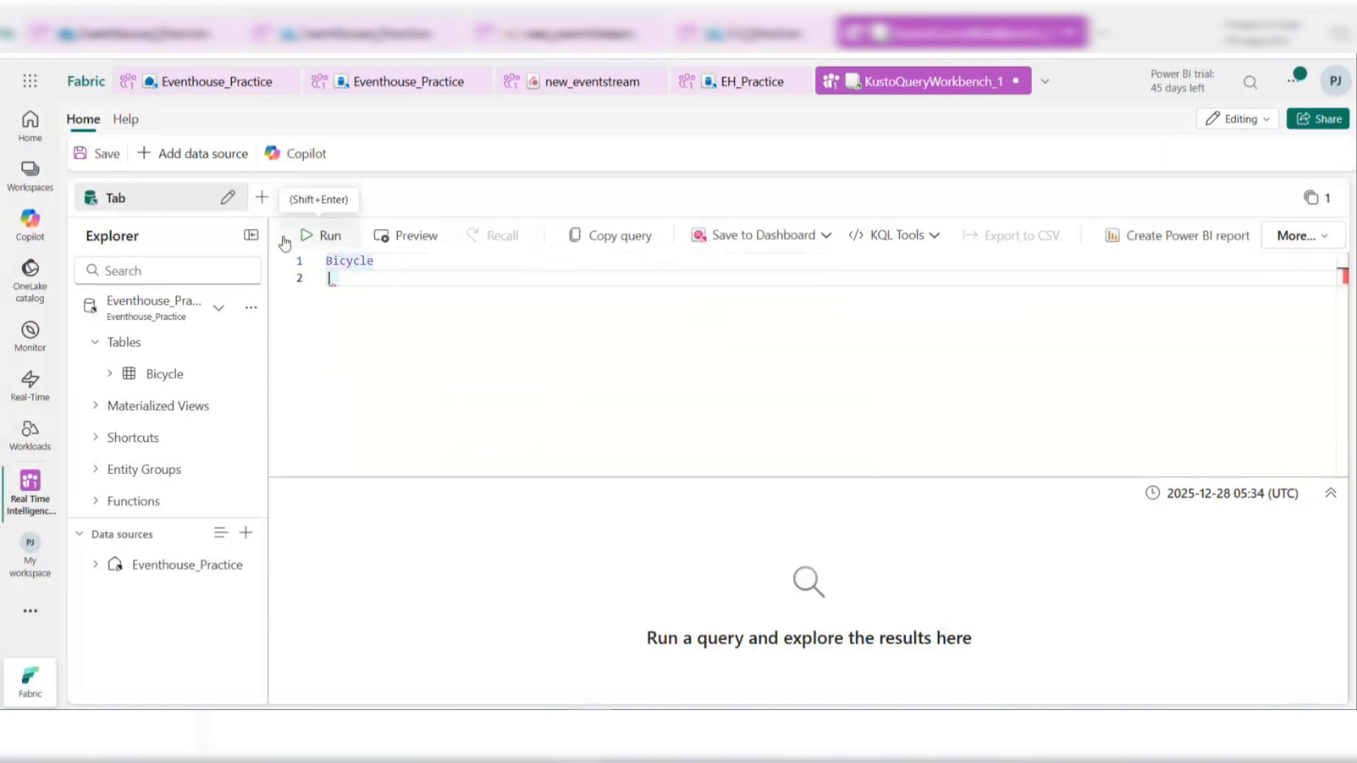
key(BackSpace)
key(BackSpace)
key(BackSpace)
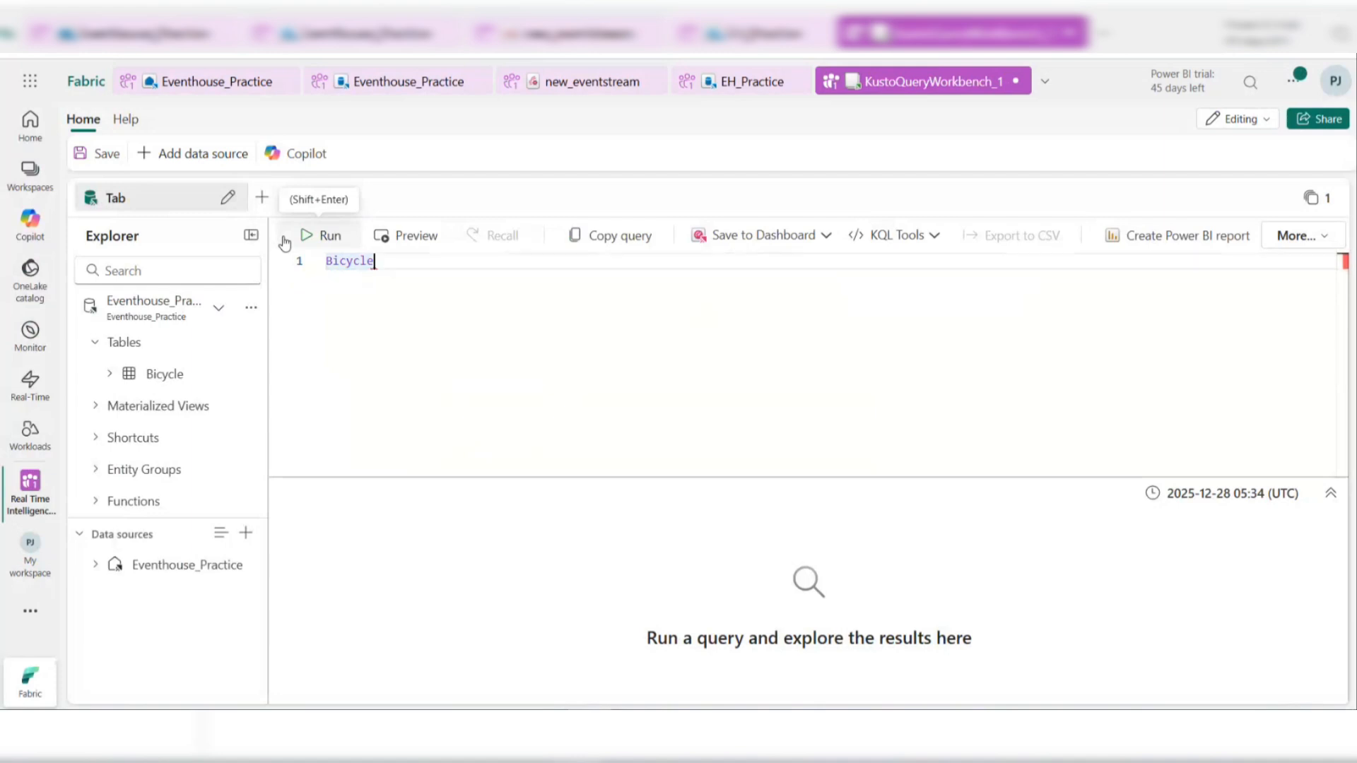
click(306, 241)
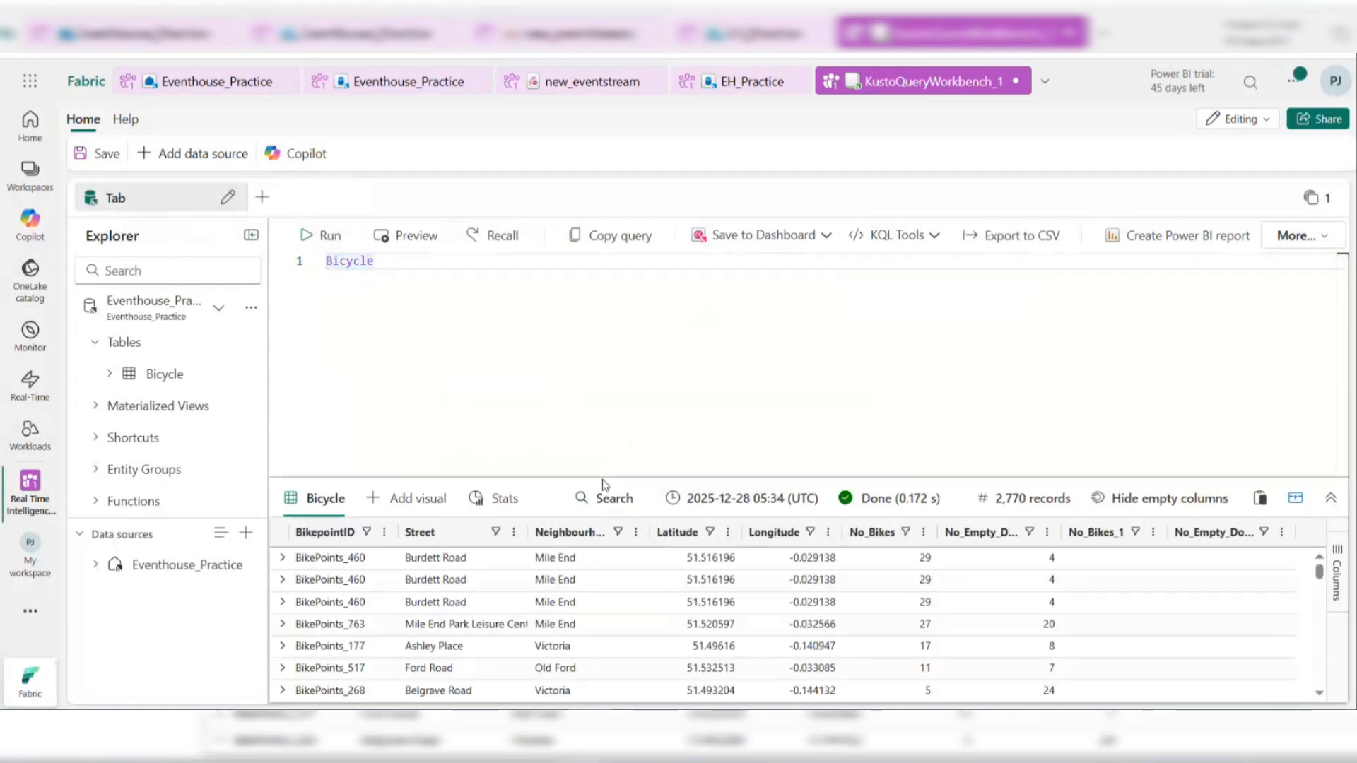
Add a where clause comparing the Street column to a quoted value on the Bicycle query
drag(604, 485, 612, 346)
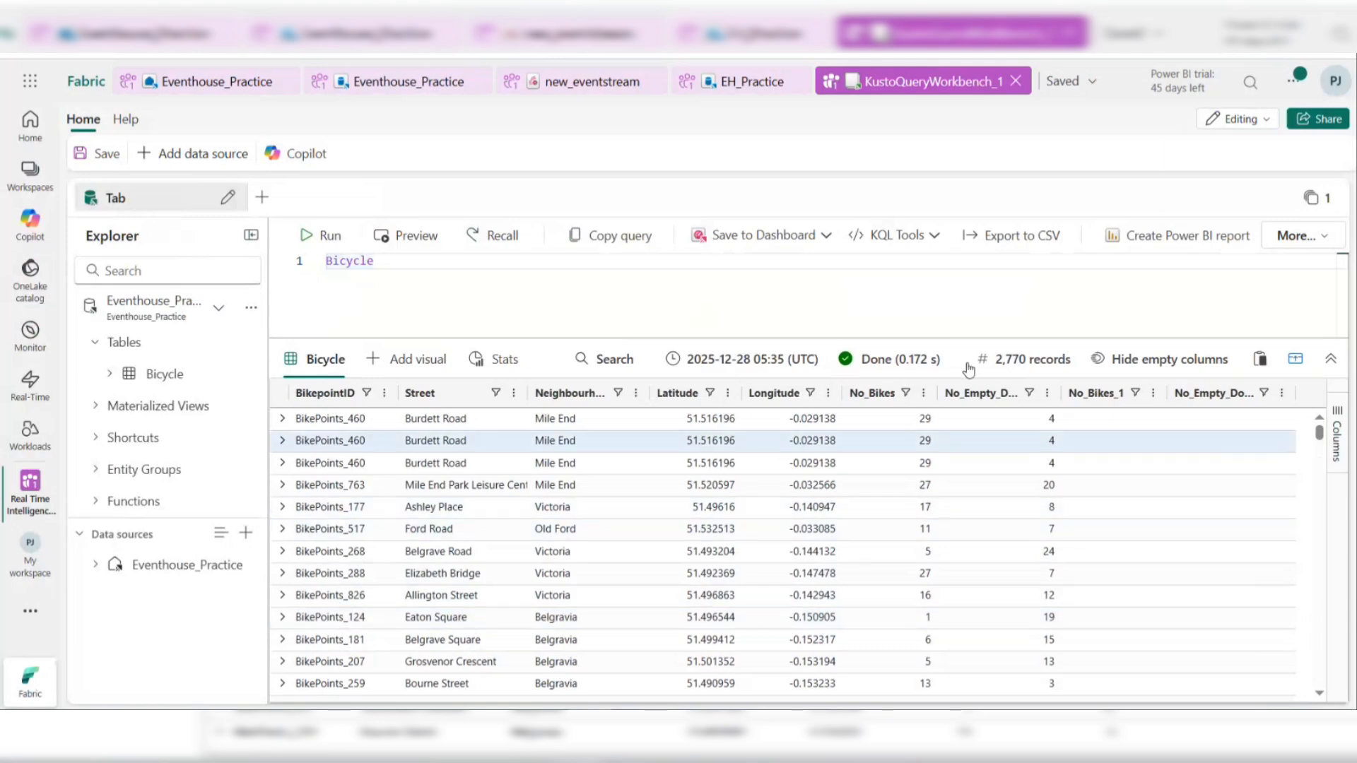
triple_click(657, 257)
click(657, 257)
key(Return)
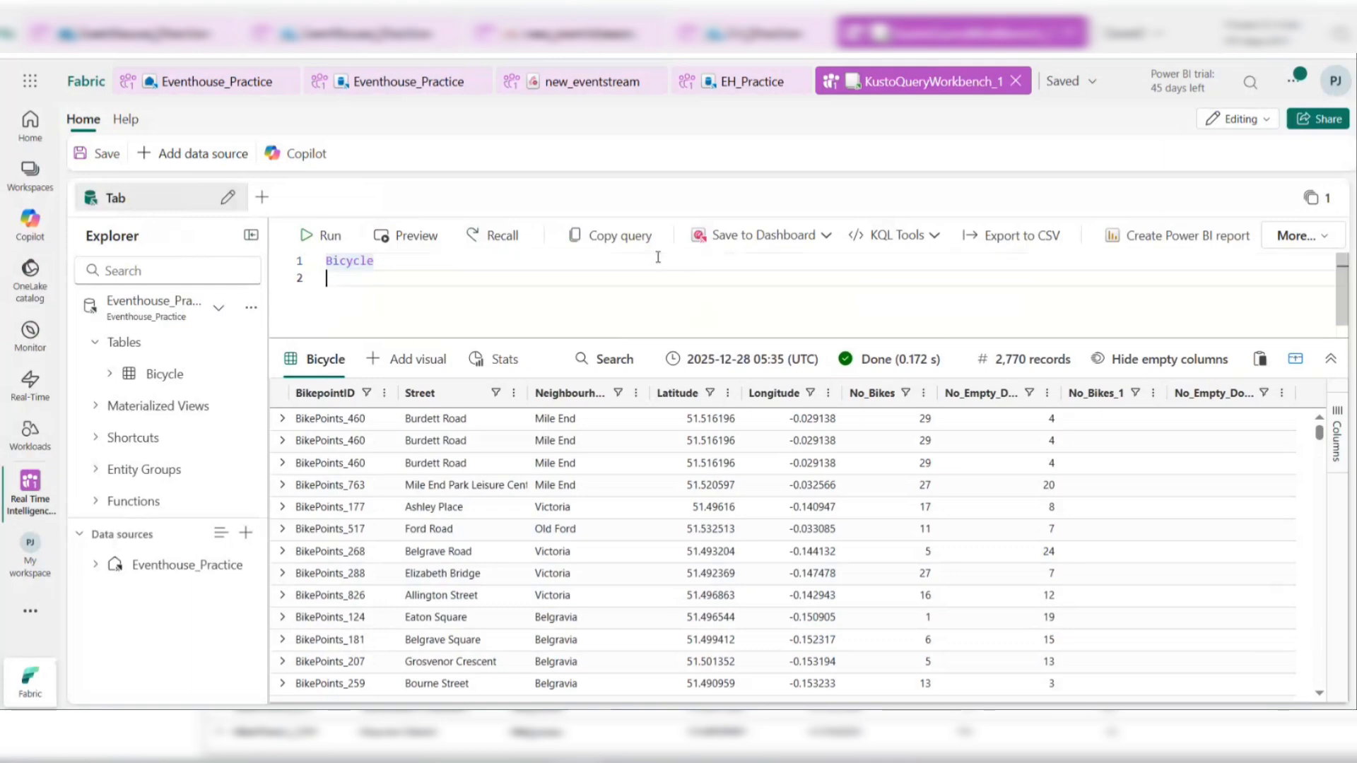
text(|)
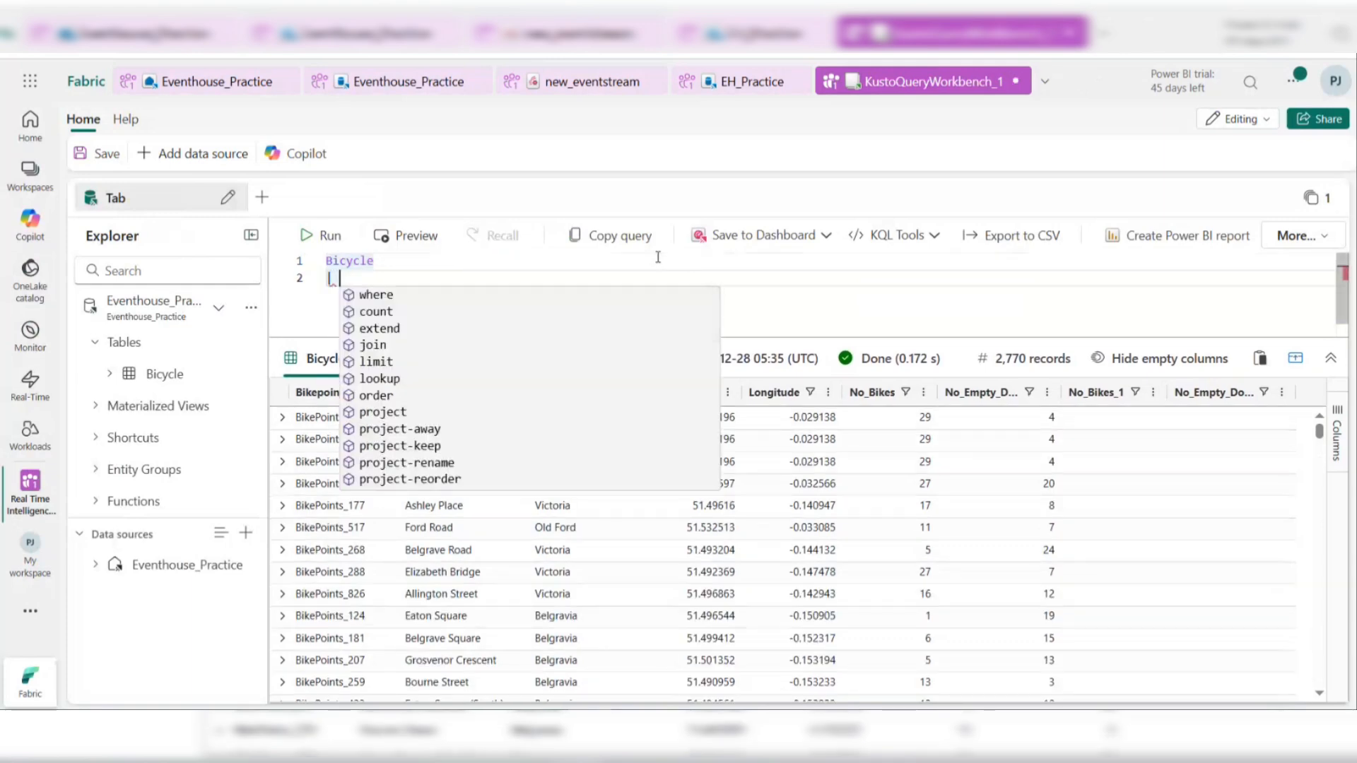
click(416, 295)
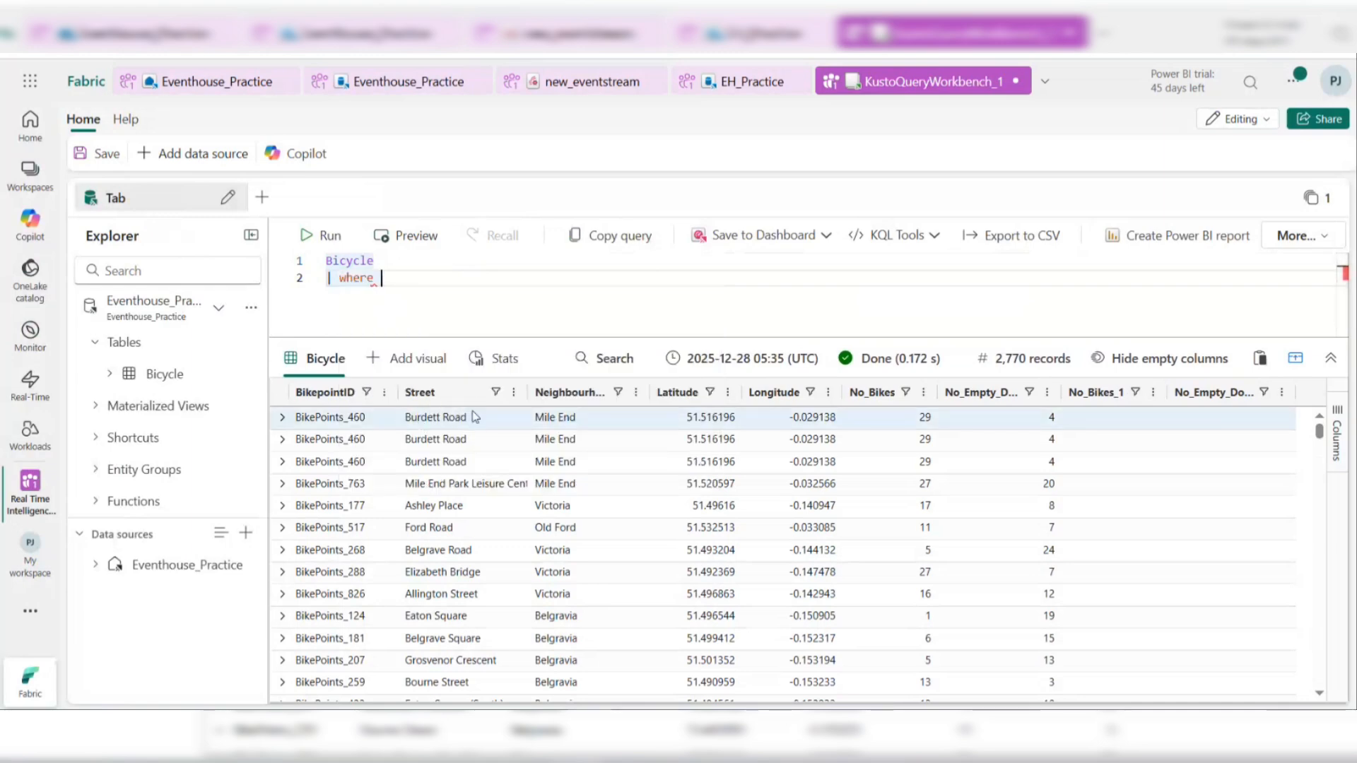
text(s)
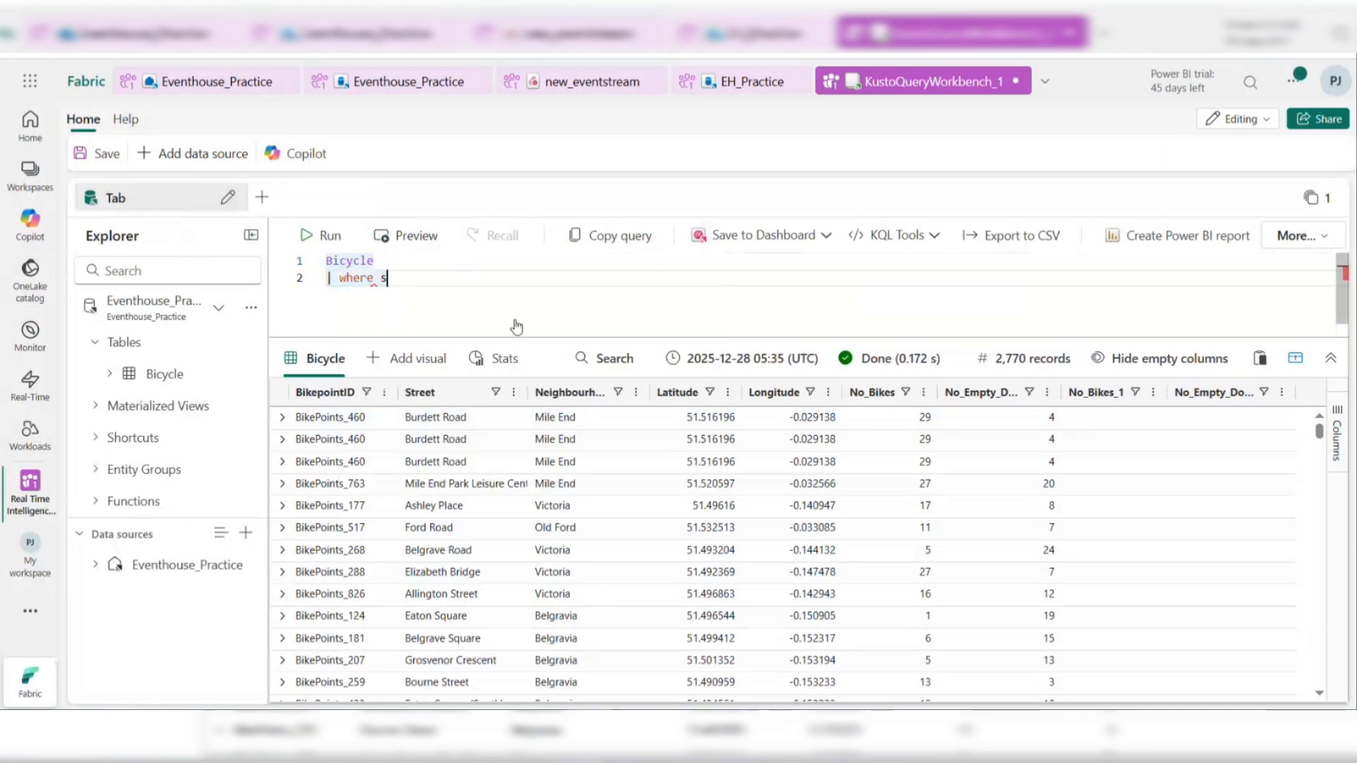
click(478, 295)
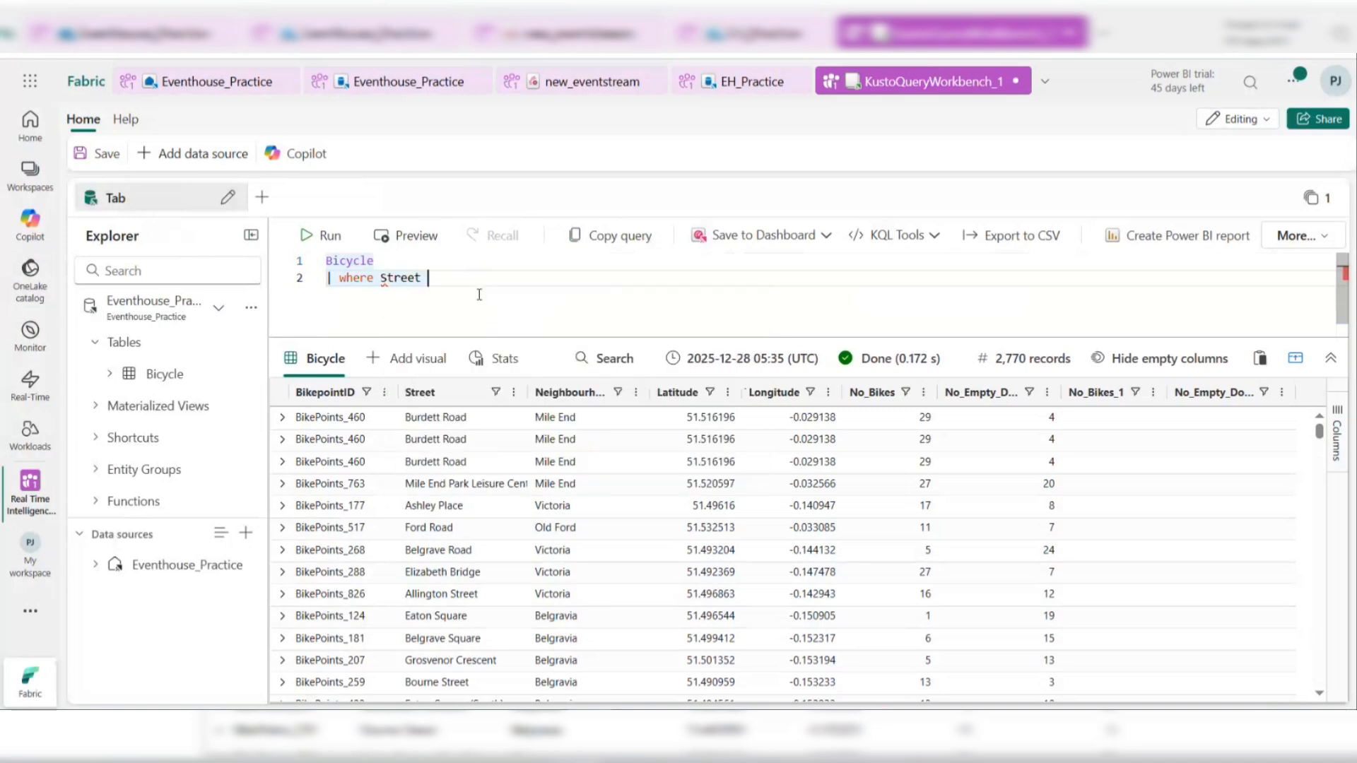
text(=)
text(= )
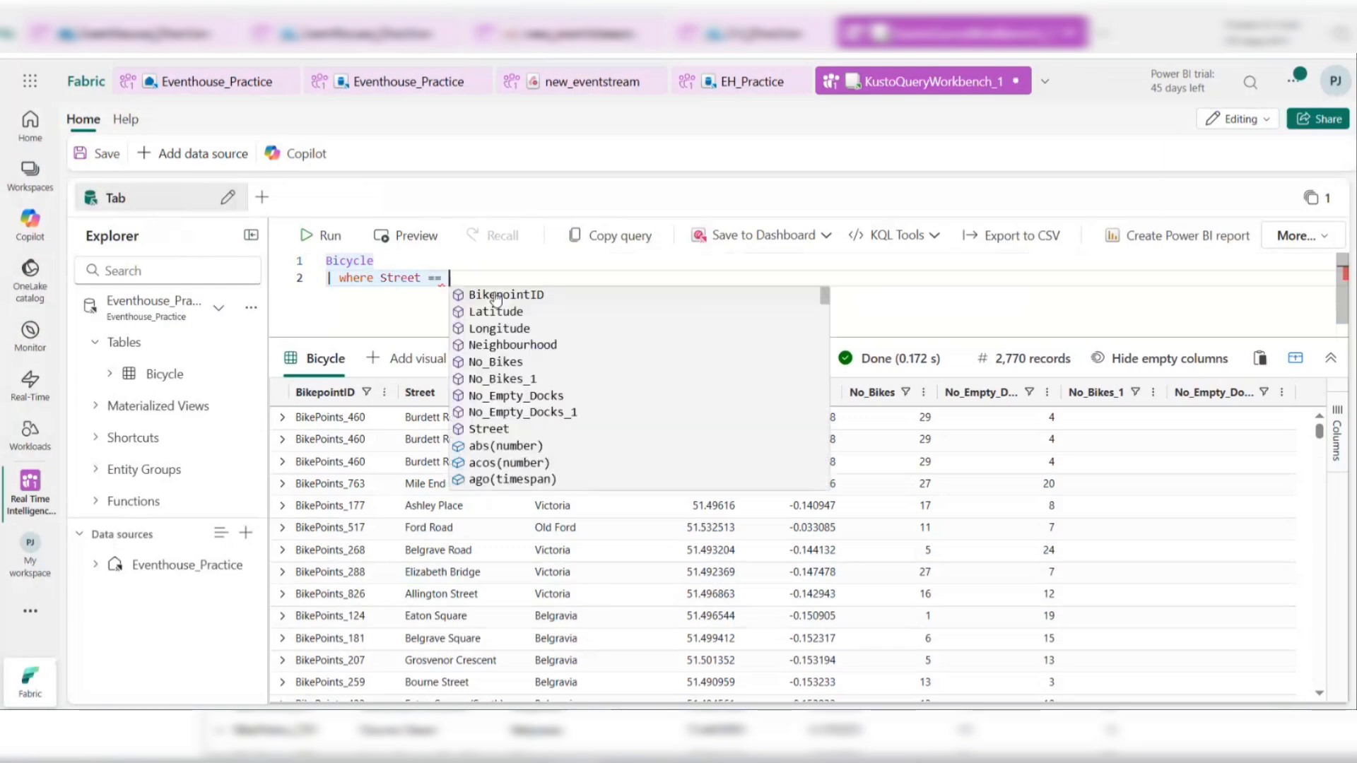
text(")
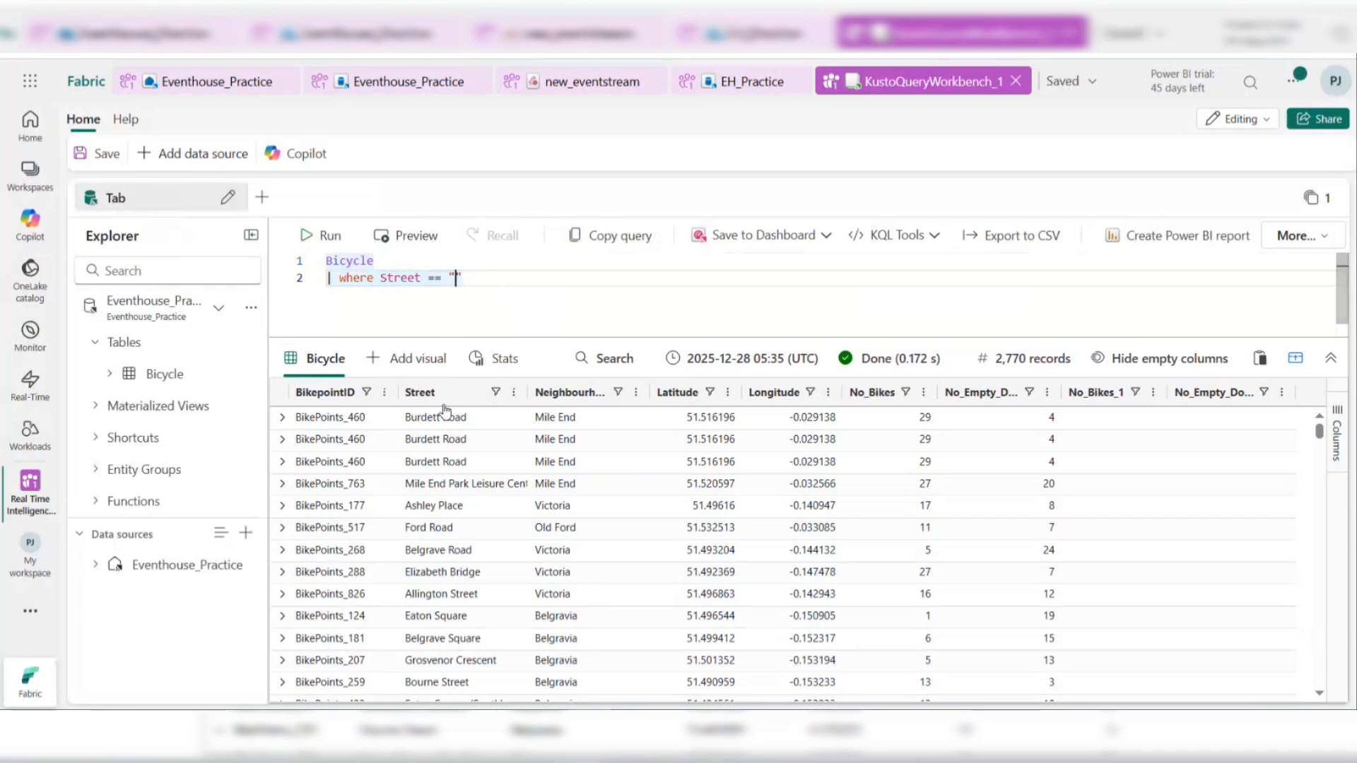
Copy Burdett Road from a result's Street cell into the filter and run the query
double_click(422, 423)
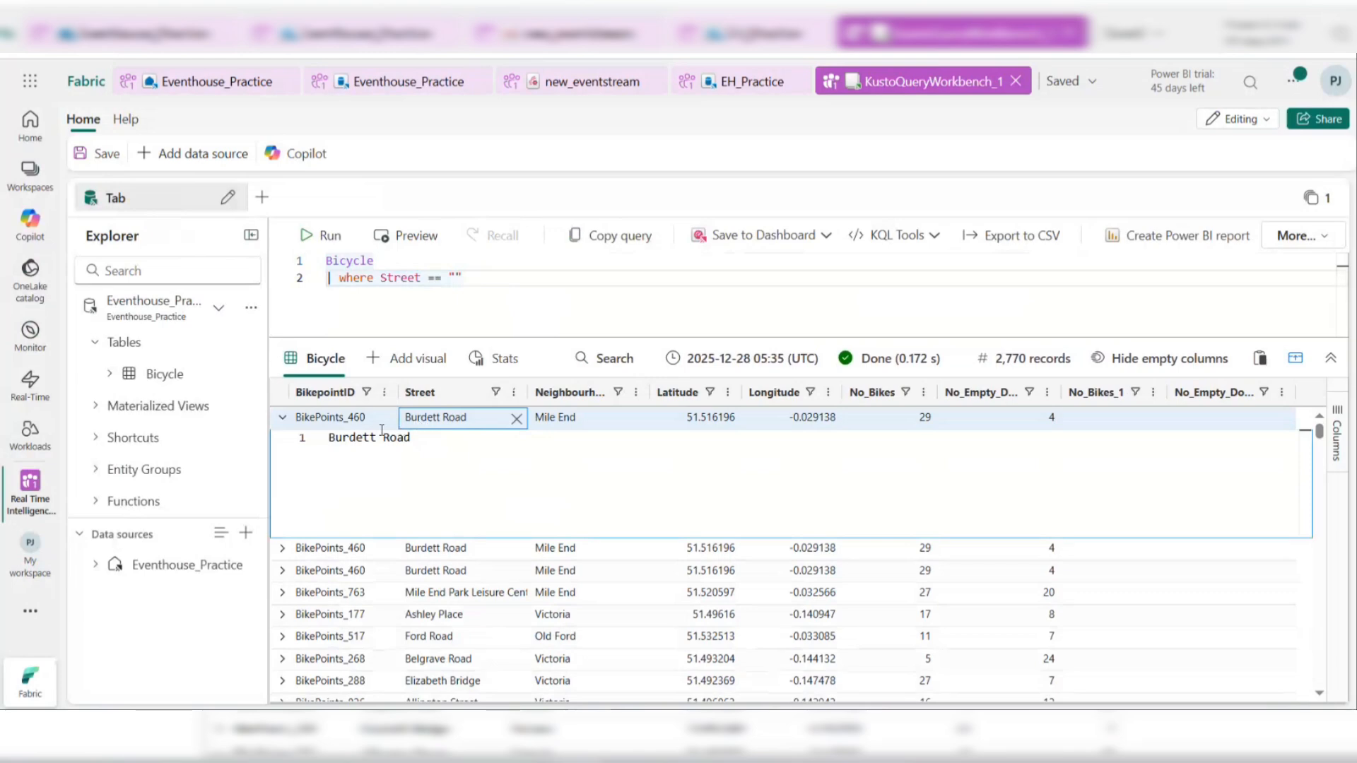
click(330, 440)
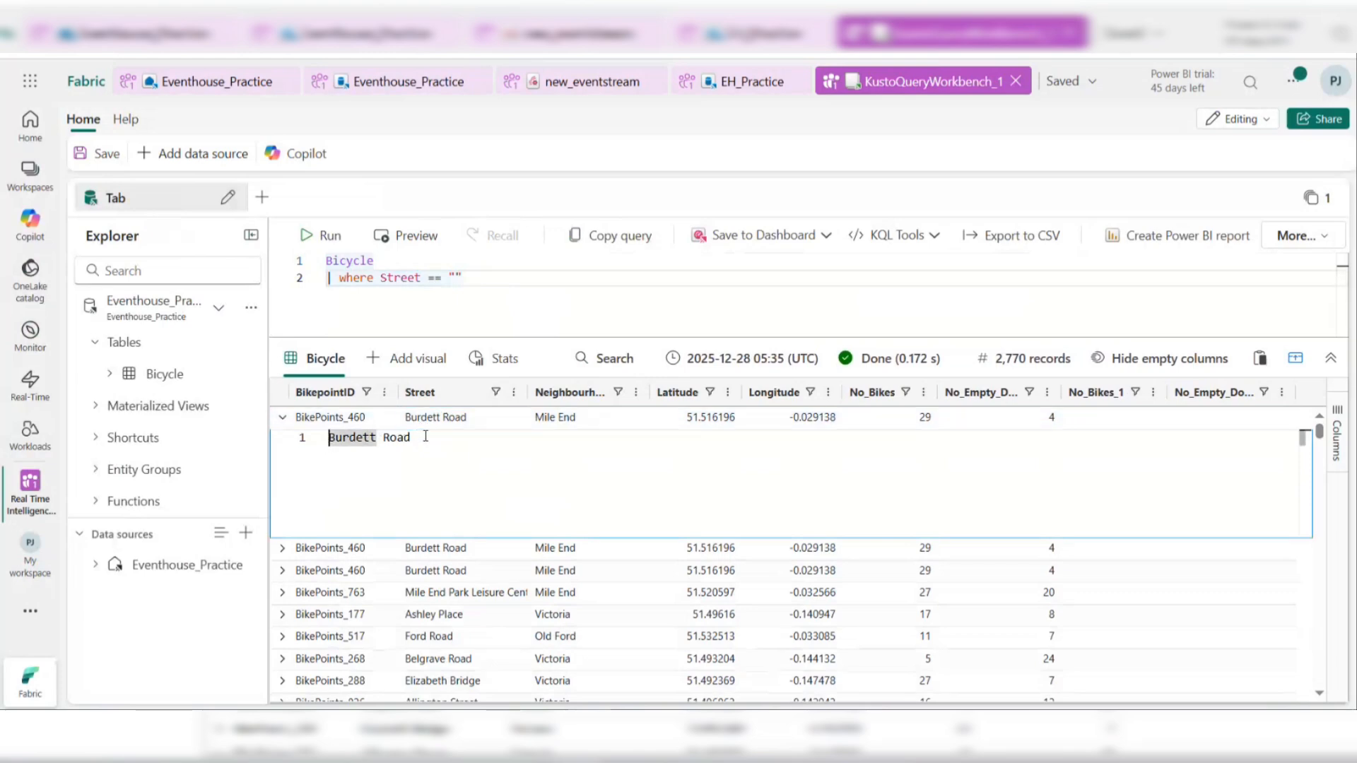
drag(414, 437, 331, 440)
key(ctrl+c)
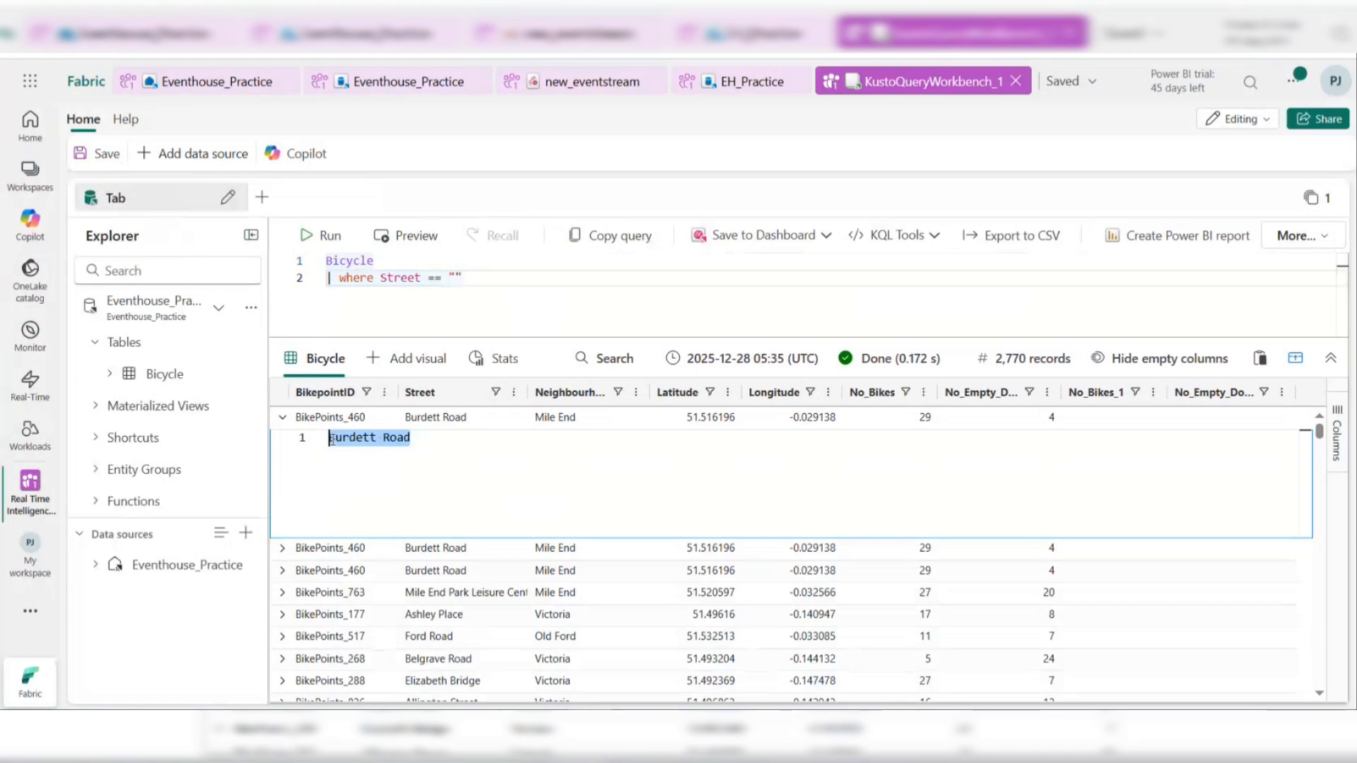
click(457, 274)
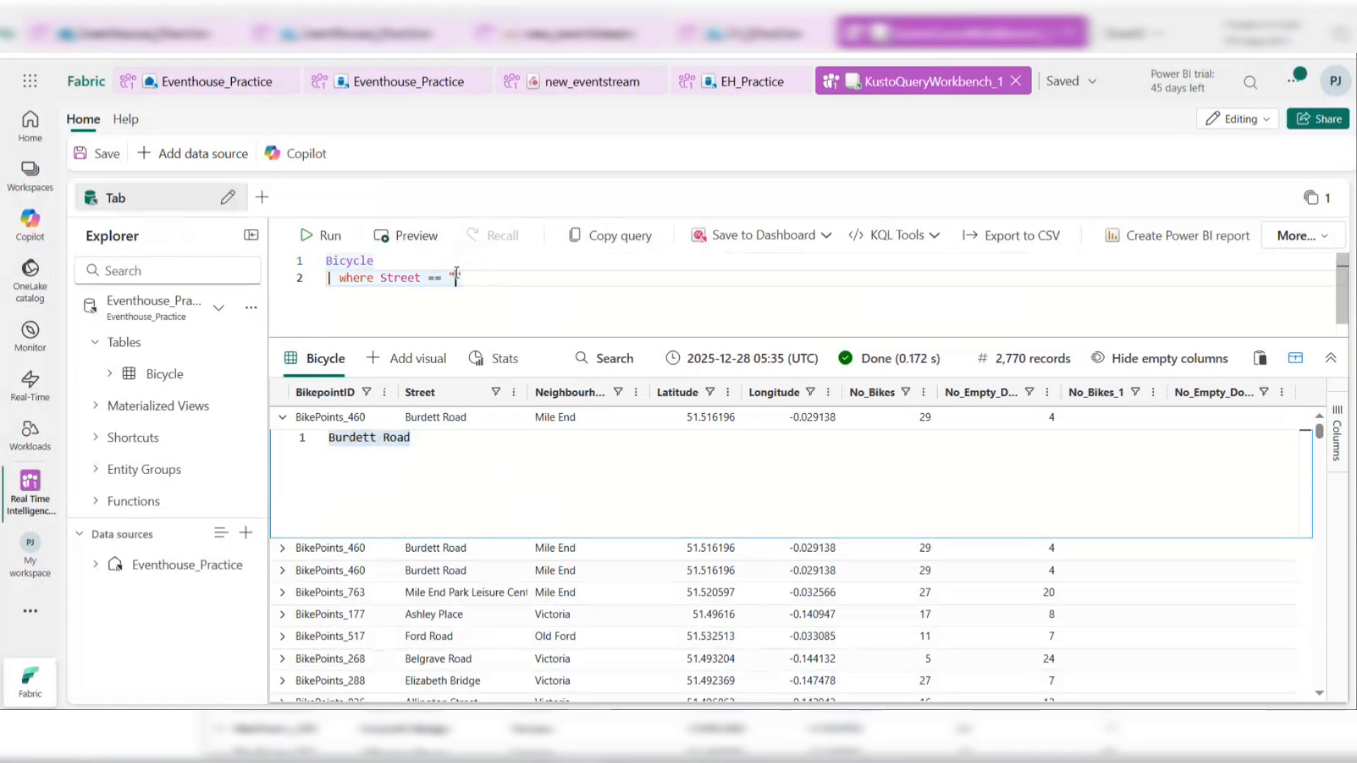
key(ctrl+v)
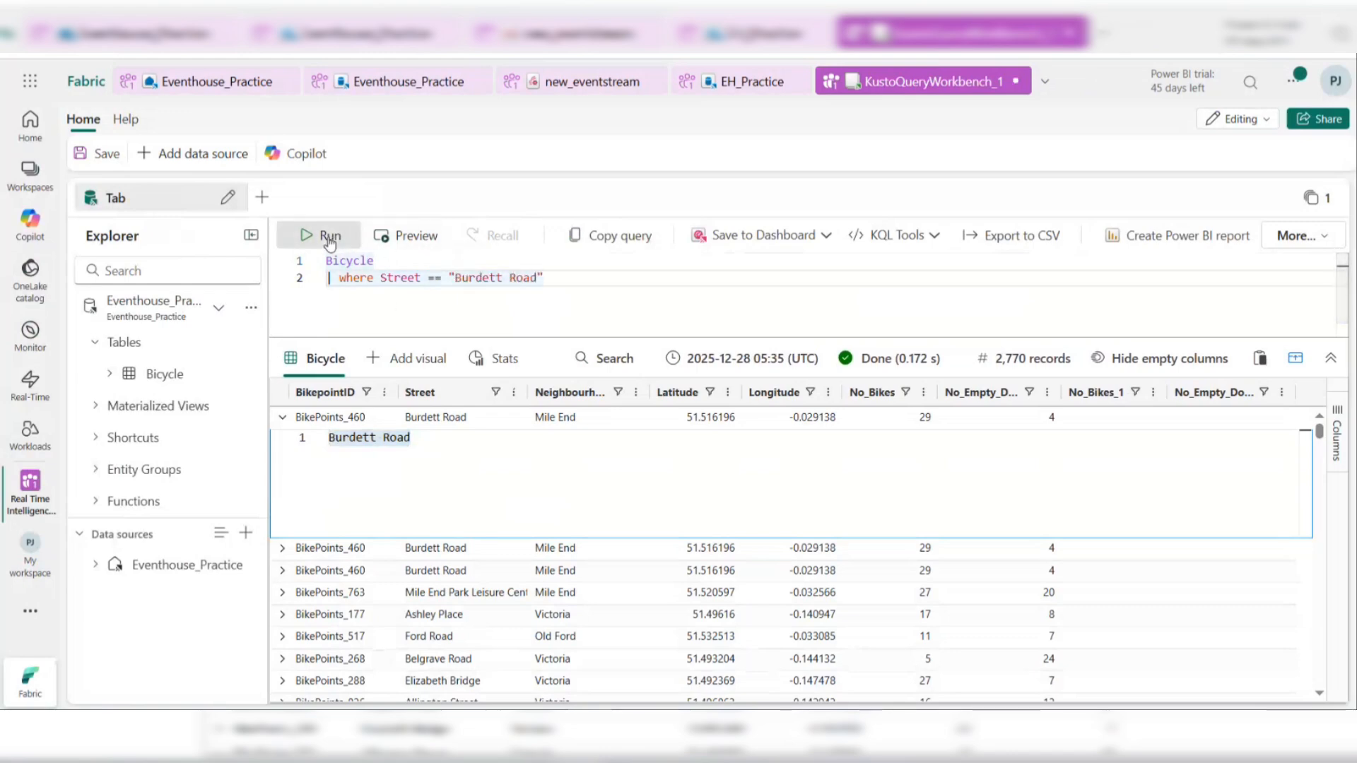
click(330, 238)
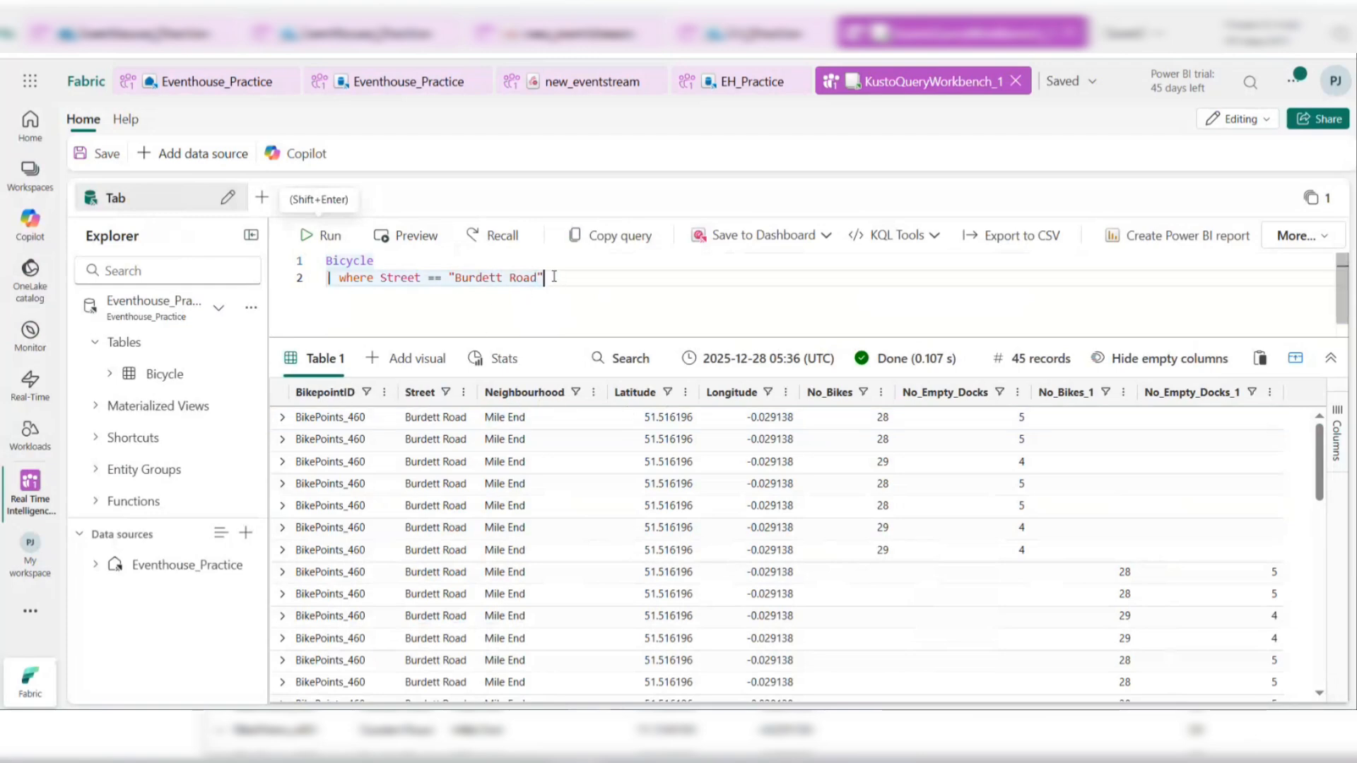
Start a second query on the Bicycle table with a project operator below the first
drag(558, 279, 316, 268)
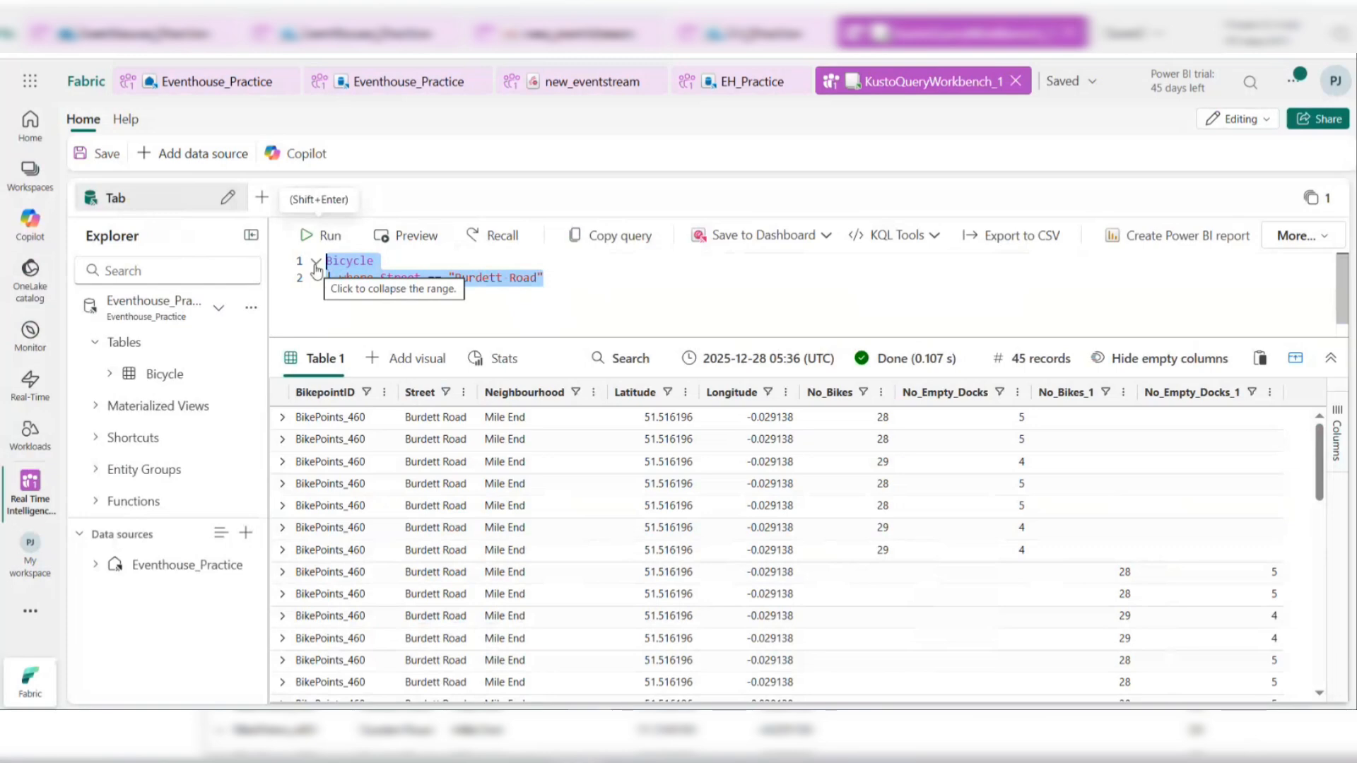
click(587, 279)
key(Return)
key(Return)
text(B)
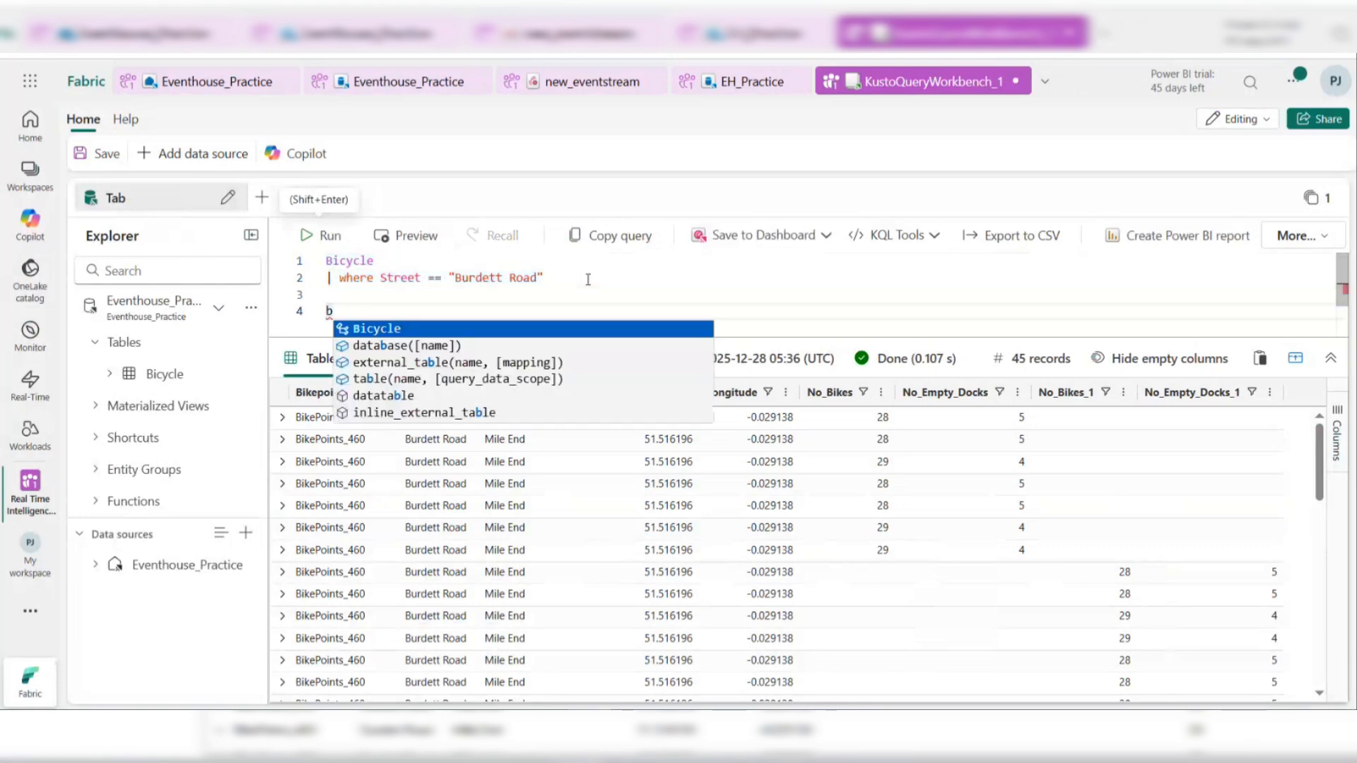
key(Return)
key(Return)
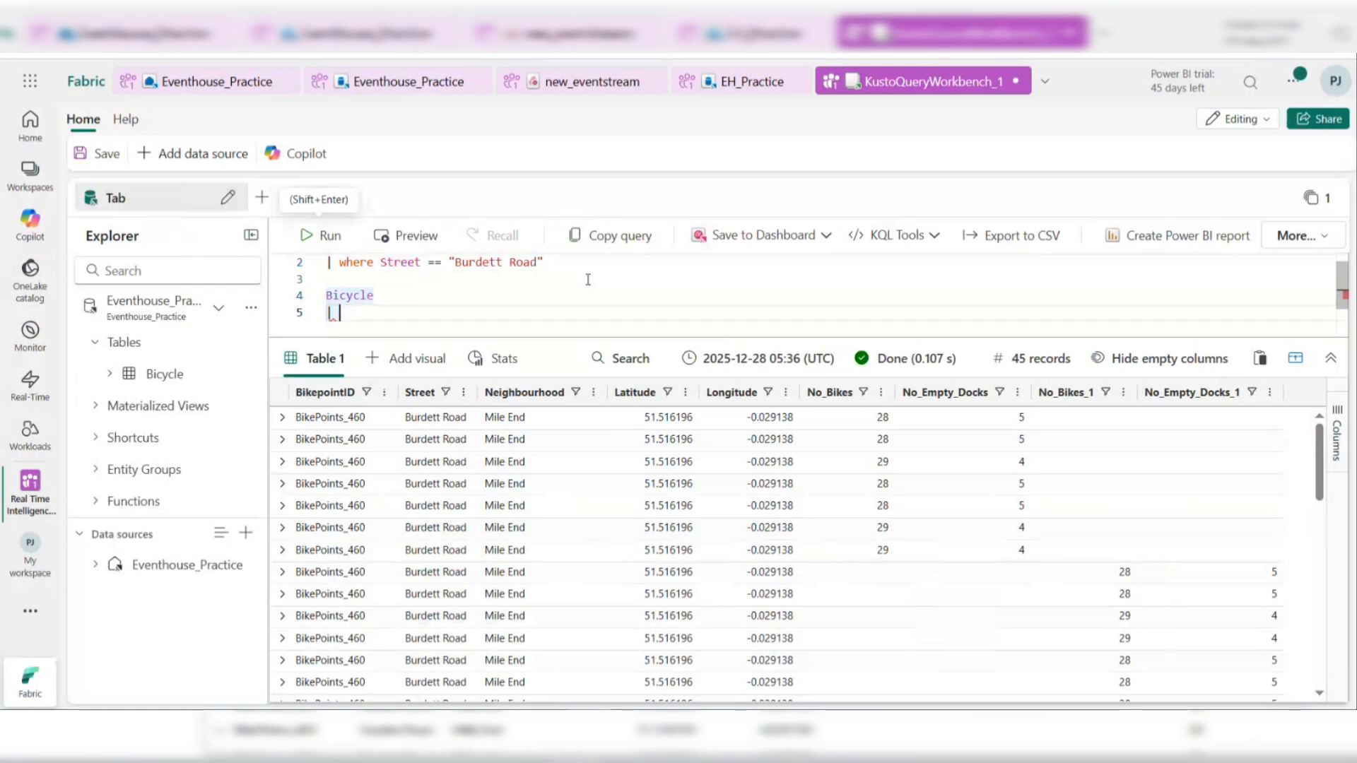
text(| pr)
key(Return)
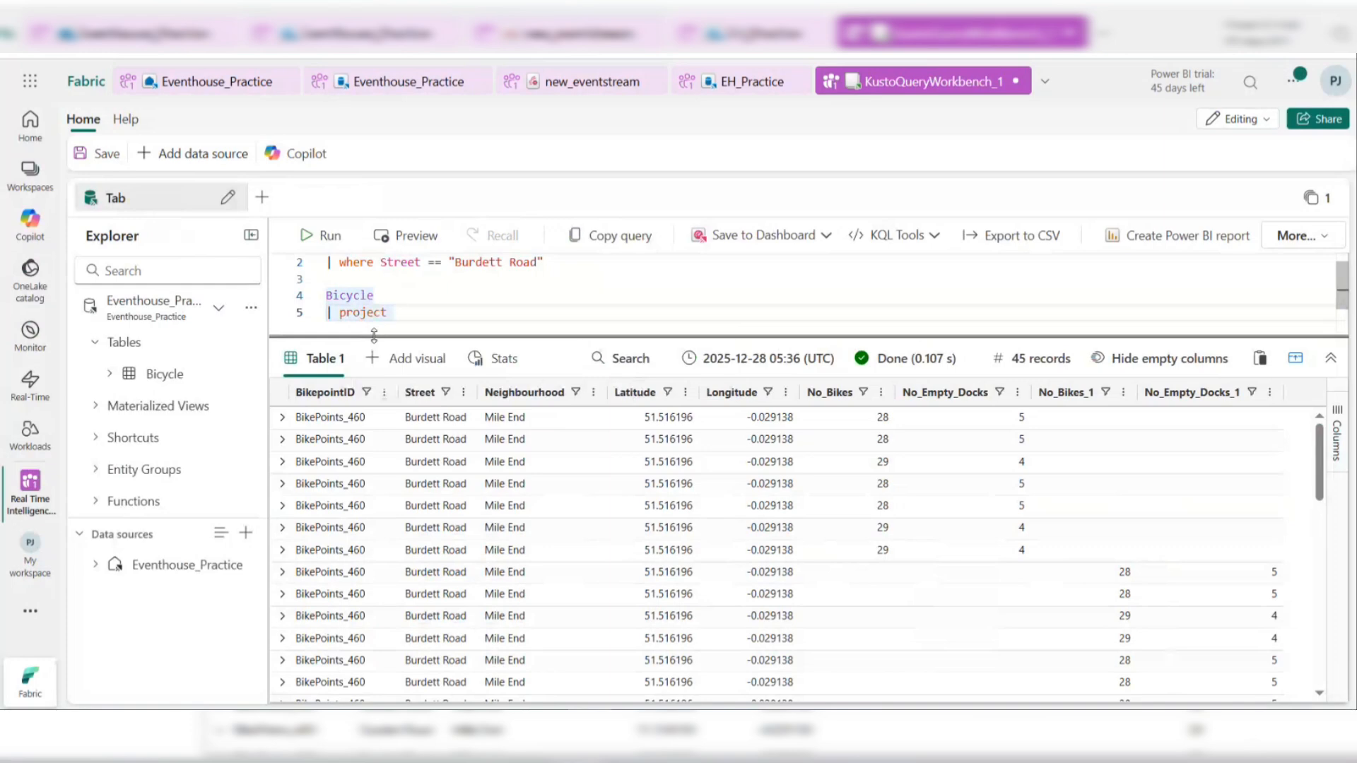
Project BikepointID, Street and Neighbourhood in the second query and run it
text(V)
key(BackSpace)
text(B)
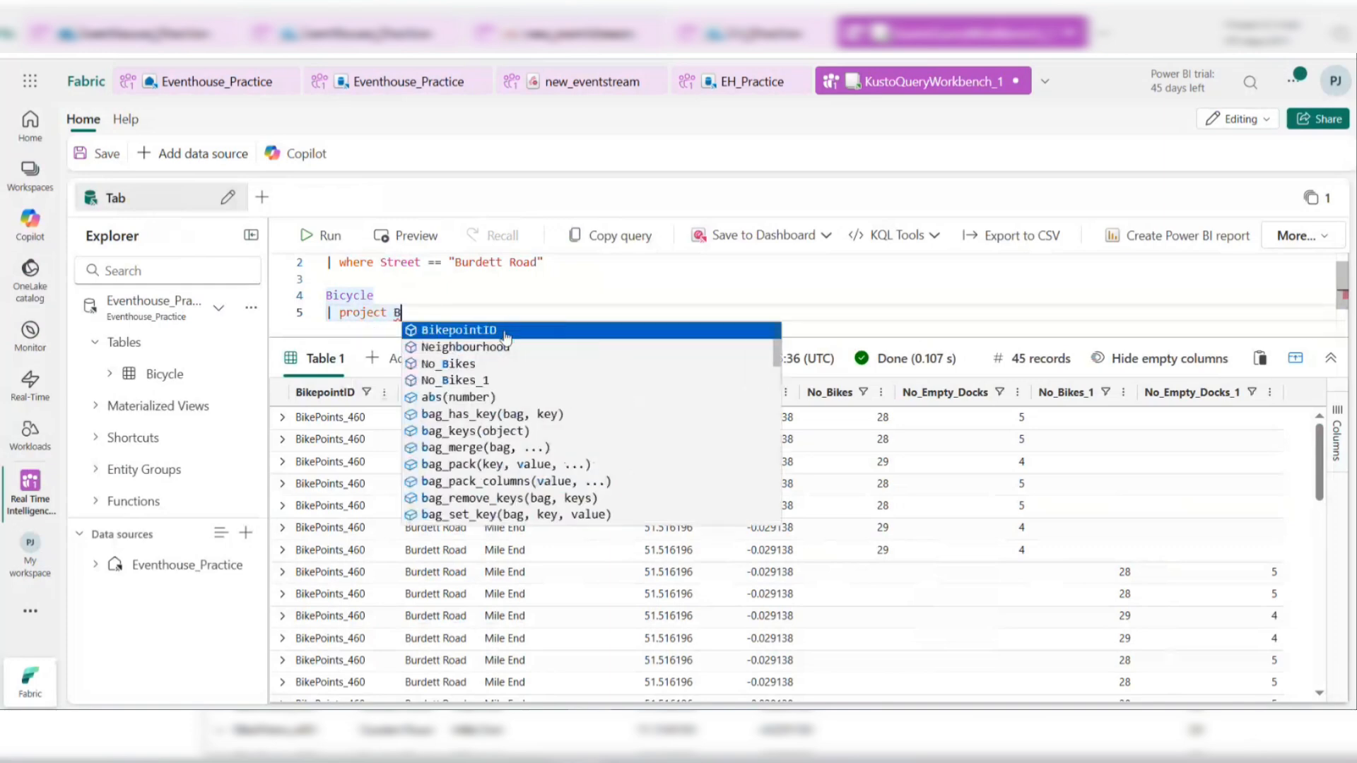
click(506, 333)
text(,)
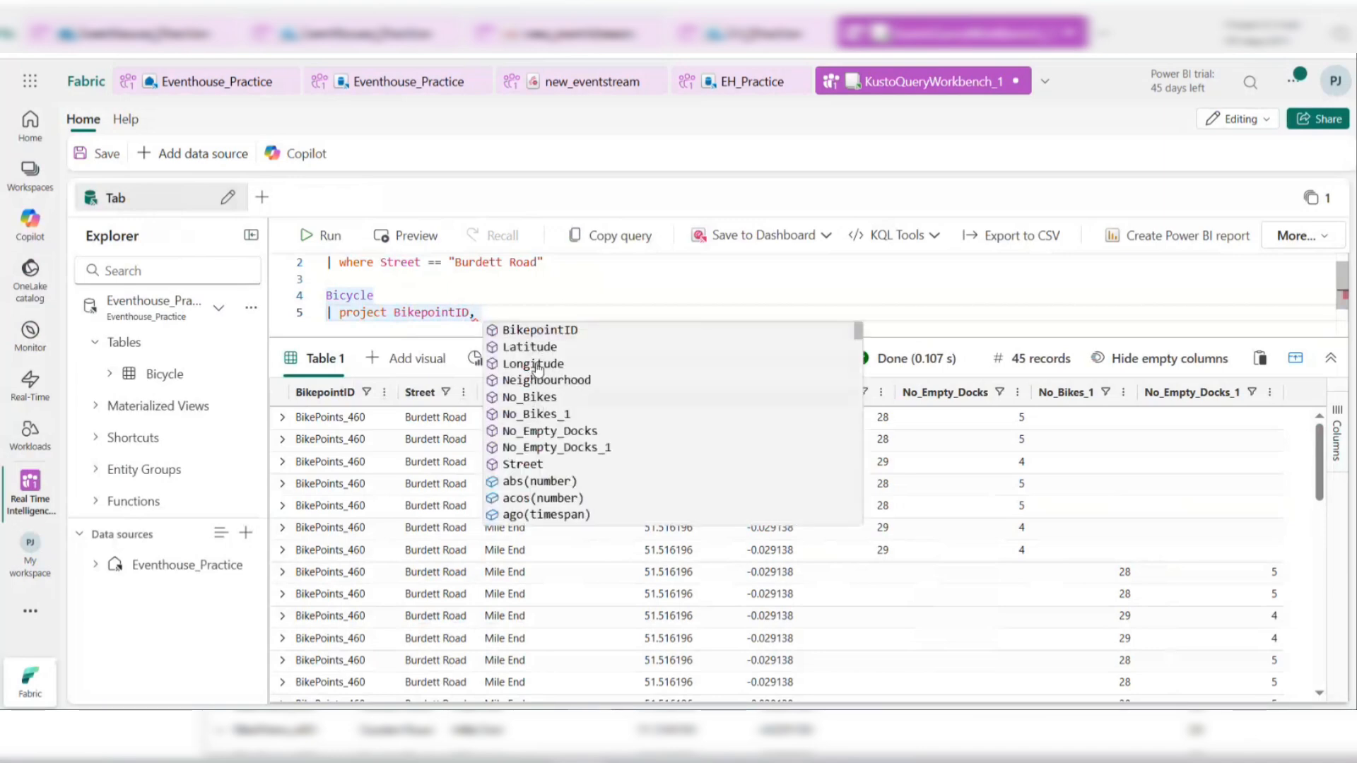
click(525, 463)
text(,)
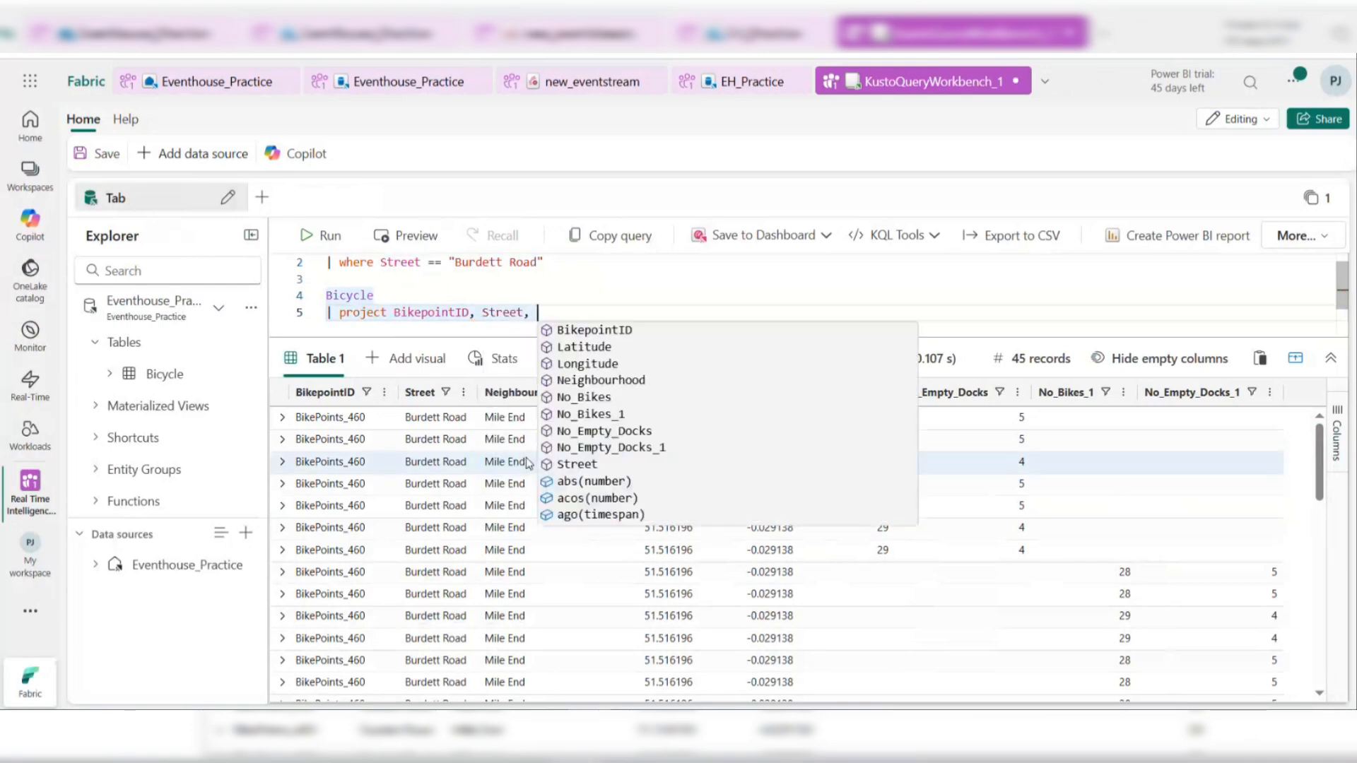
click(592, 382)
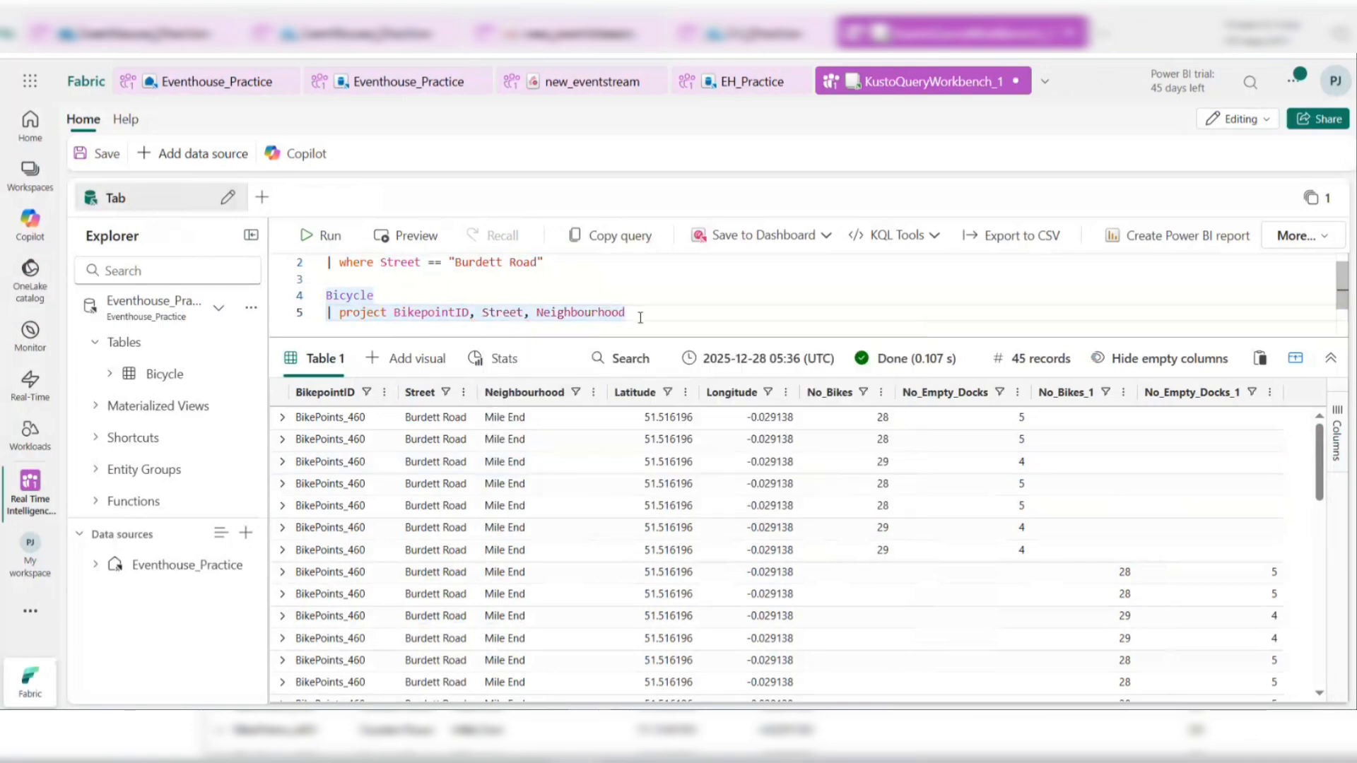
drag(636, 314, 323, 303)
click(323, 235)
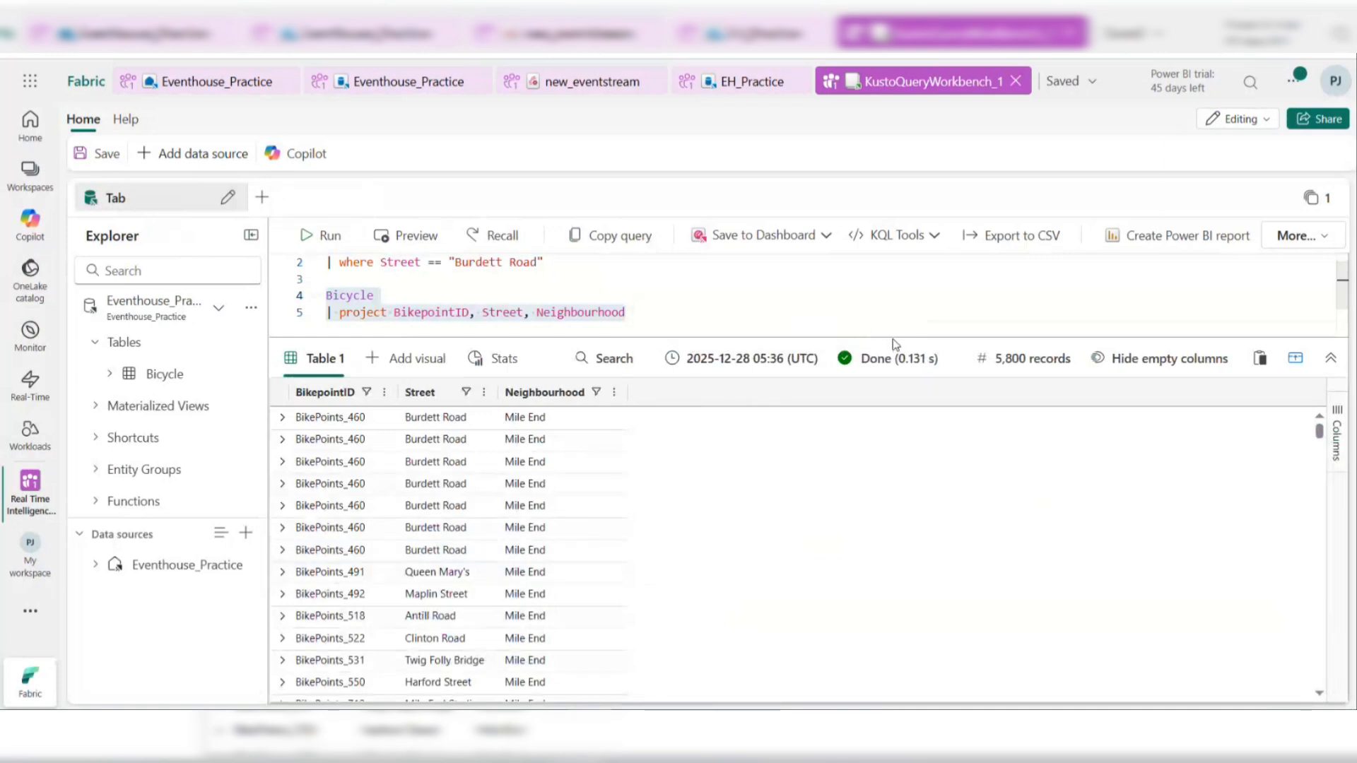
Start a third query on the Bicycle table with a pipe below the second query
drag(894, 344, 904, 487)
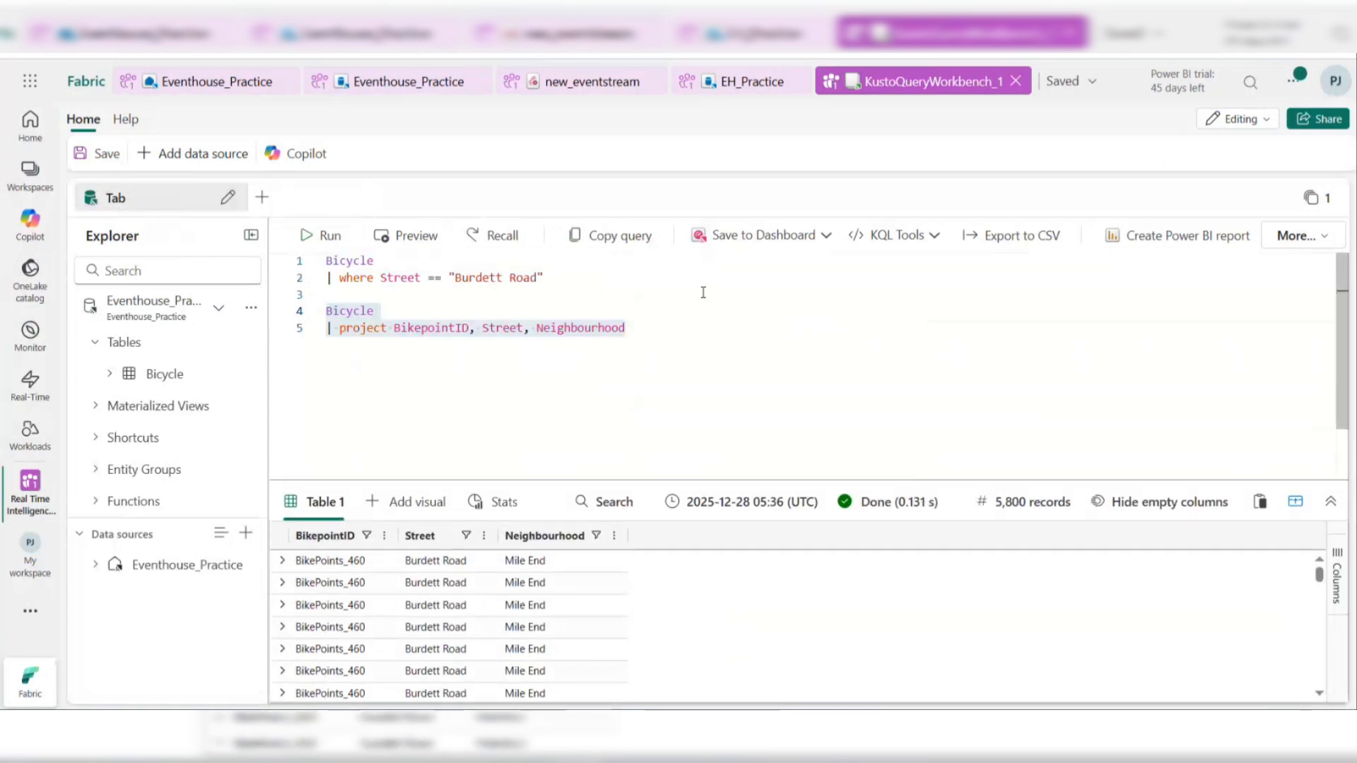
click(672, 330)
key(Return)
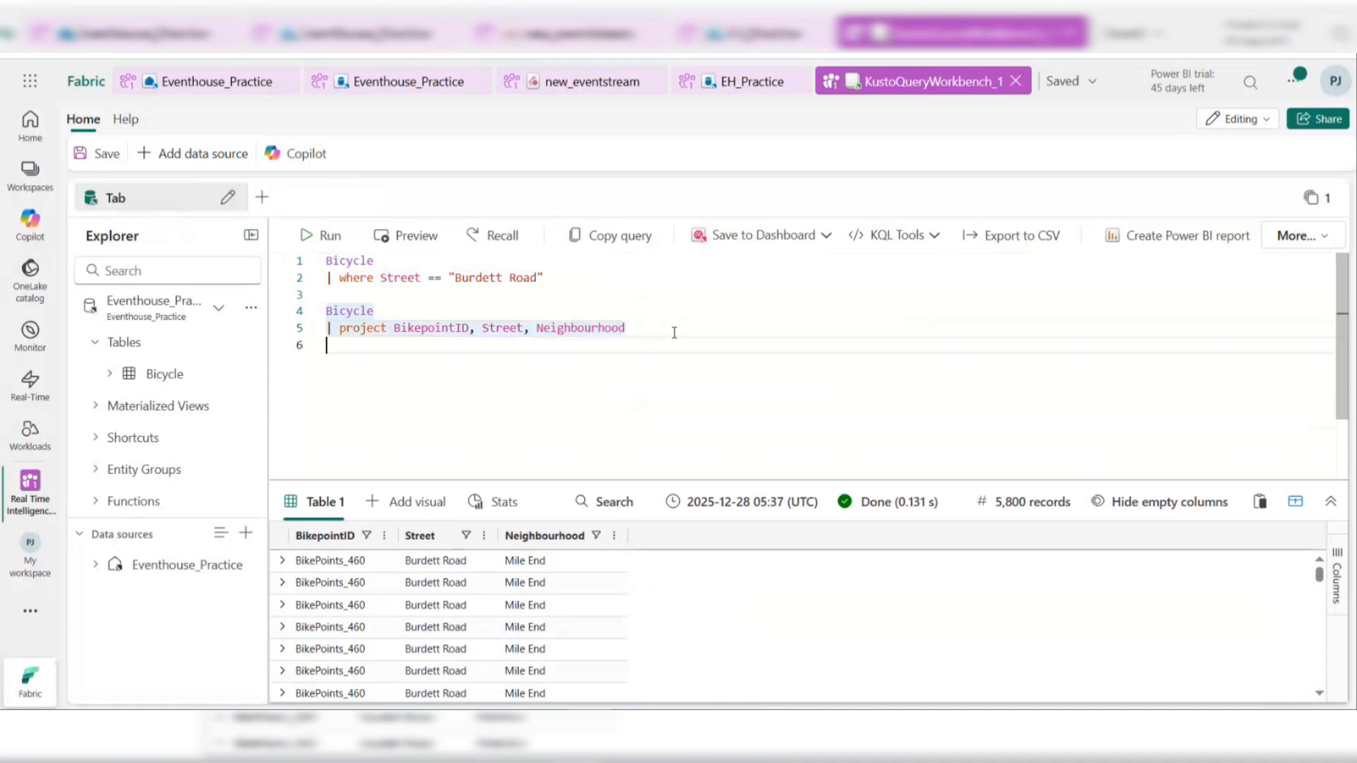
key(Return)
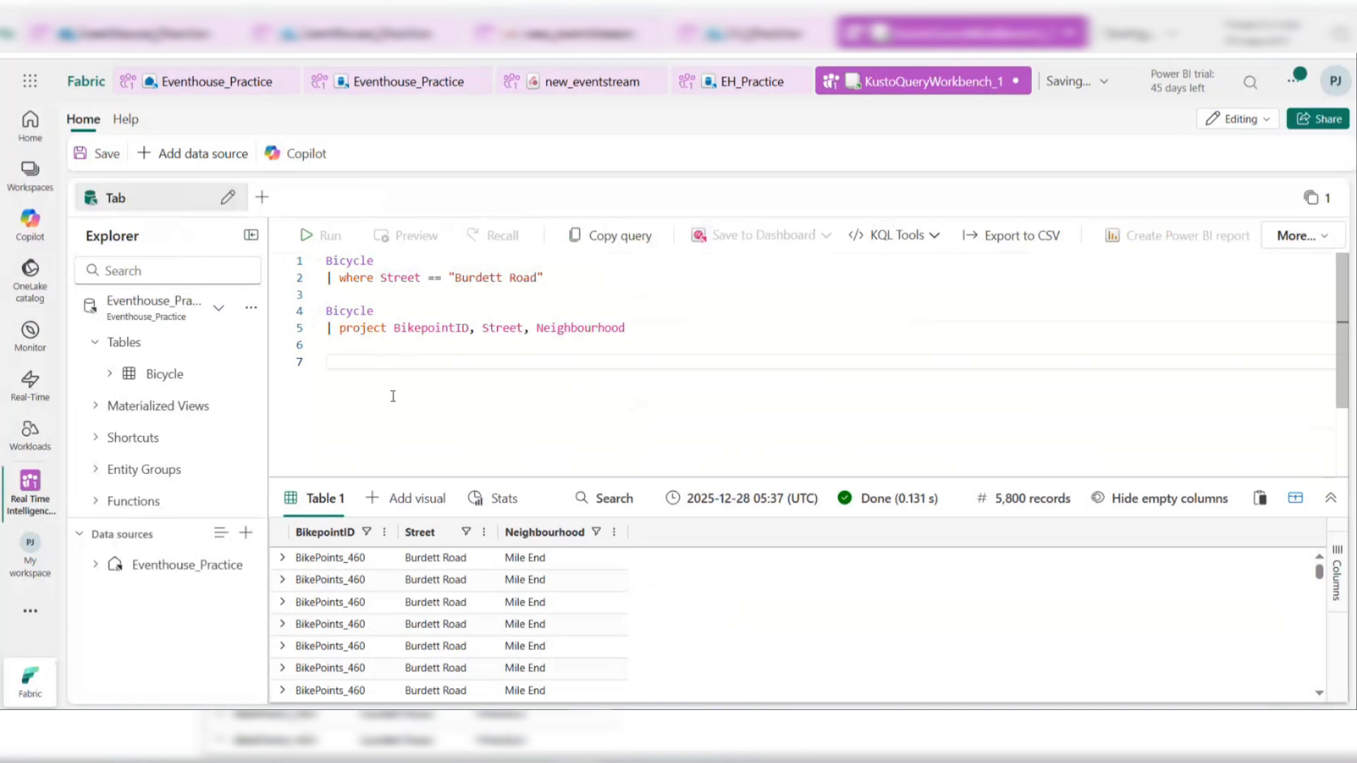
text(bicy)
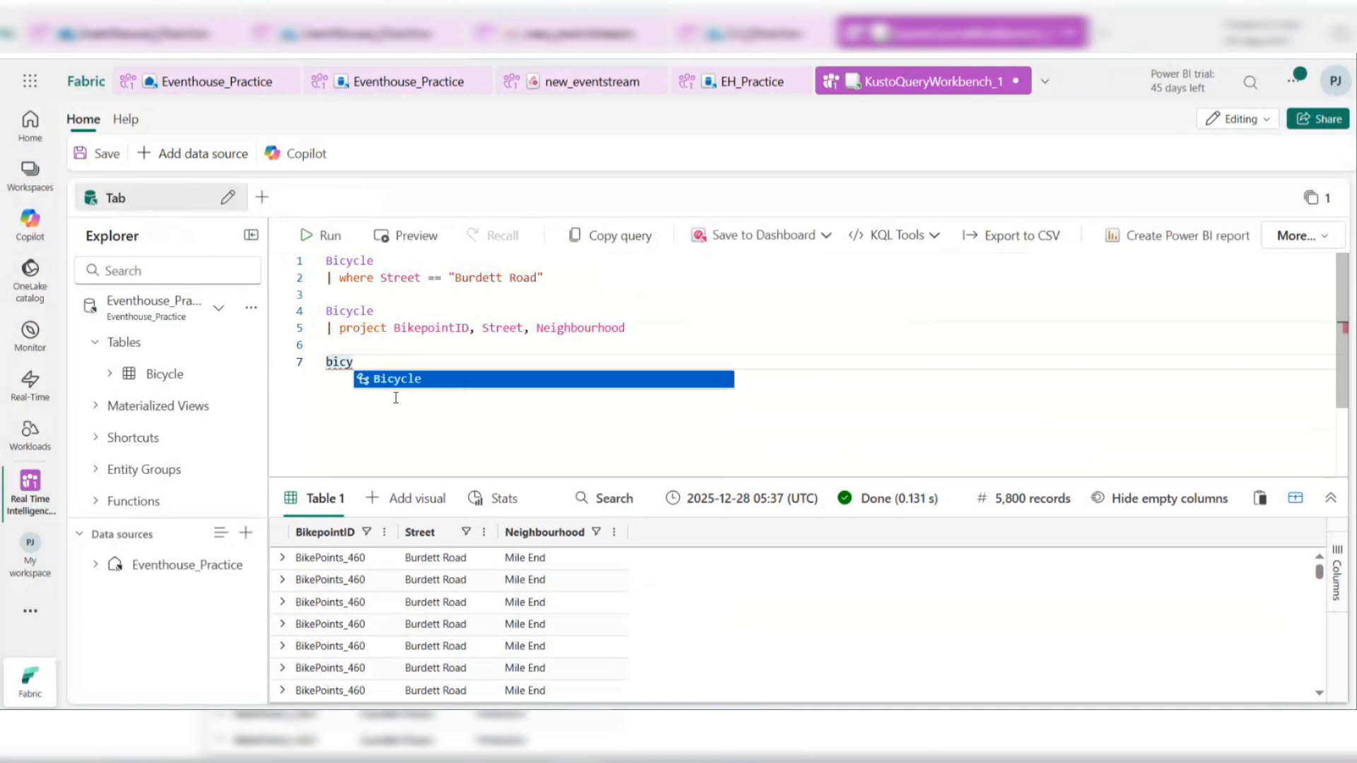
key(Tab)
key(Return)
text(|)
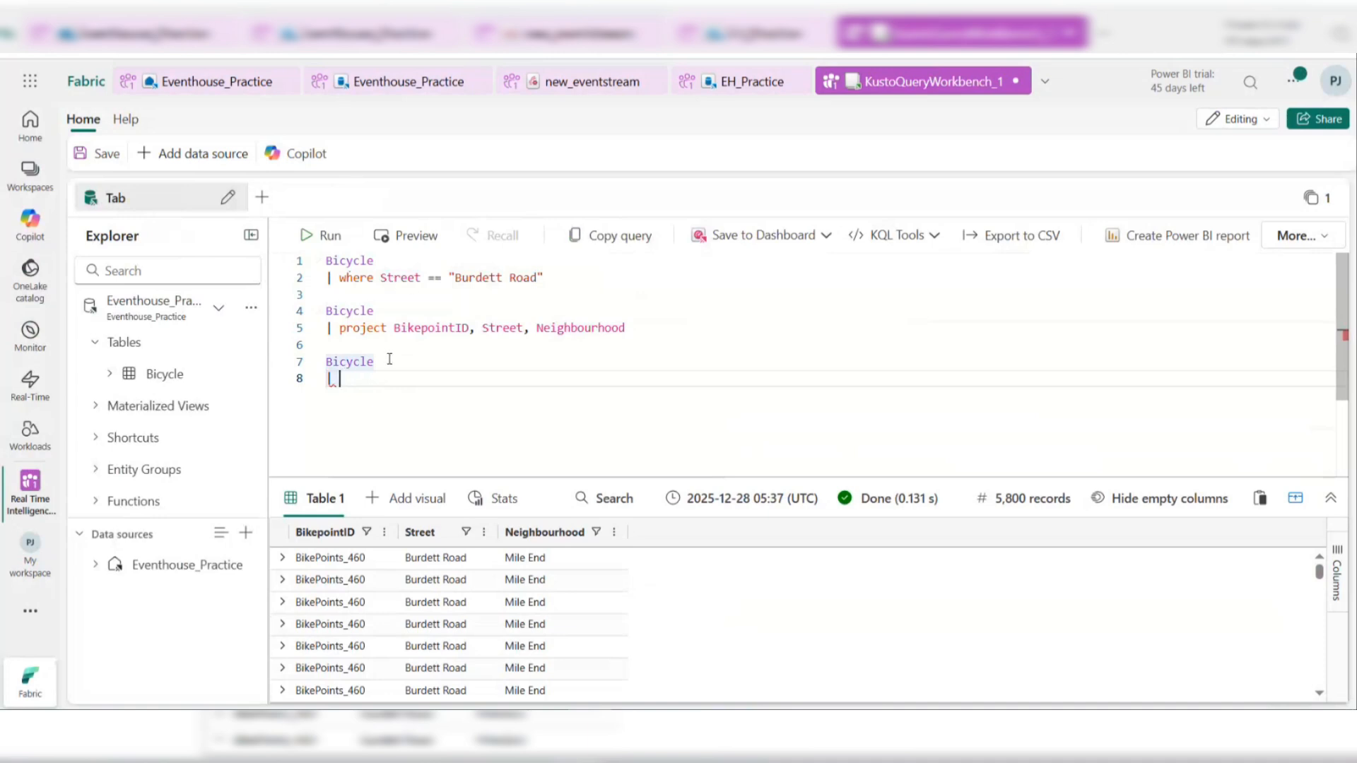
text( w)
Add a where clause to the third query filtering Street == "Burdett Road", copied from the first query
key(Tab)
drag(380, 278, 553, 277)
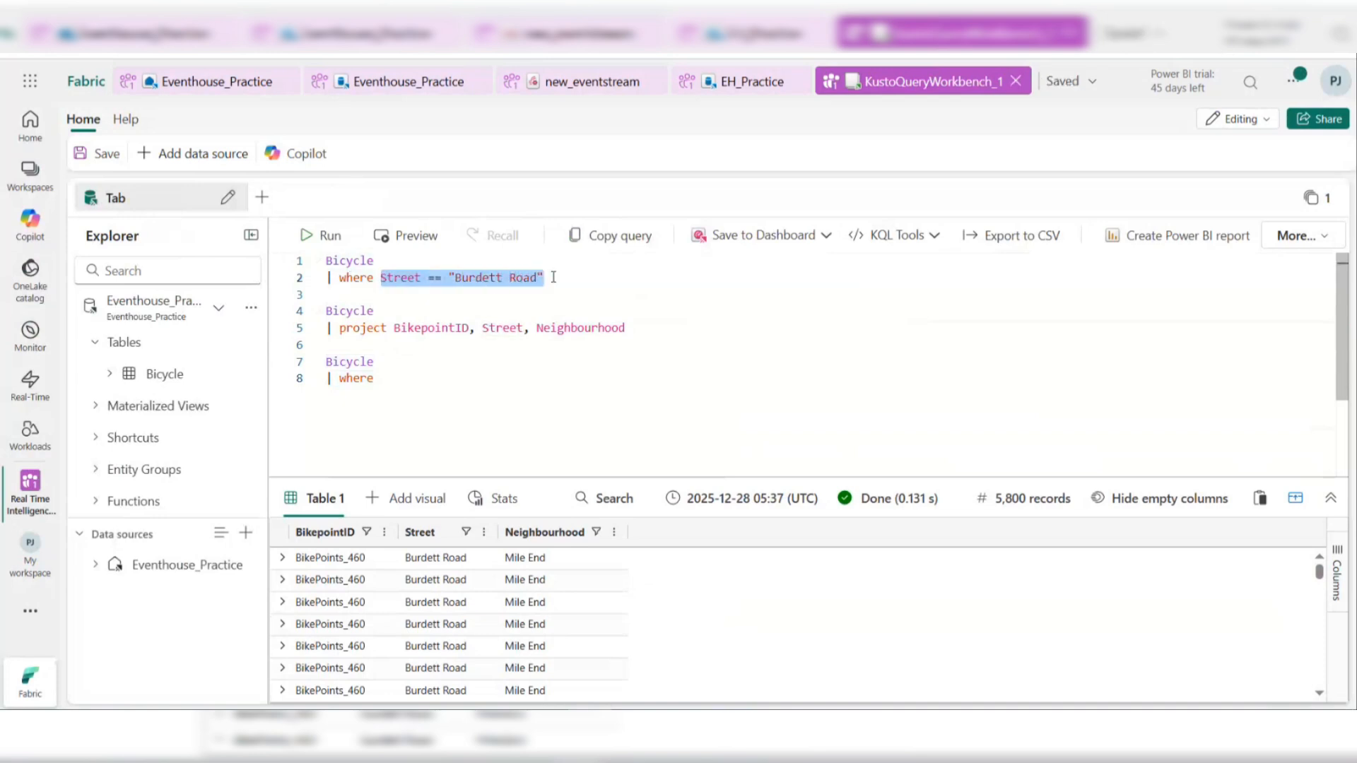
key(ctrl+c)
click(413, 382)
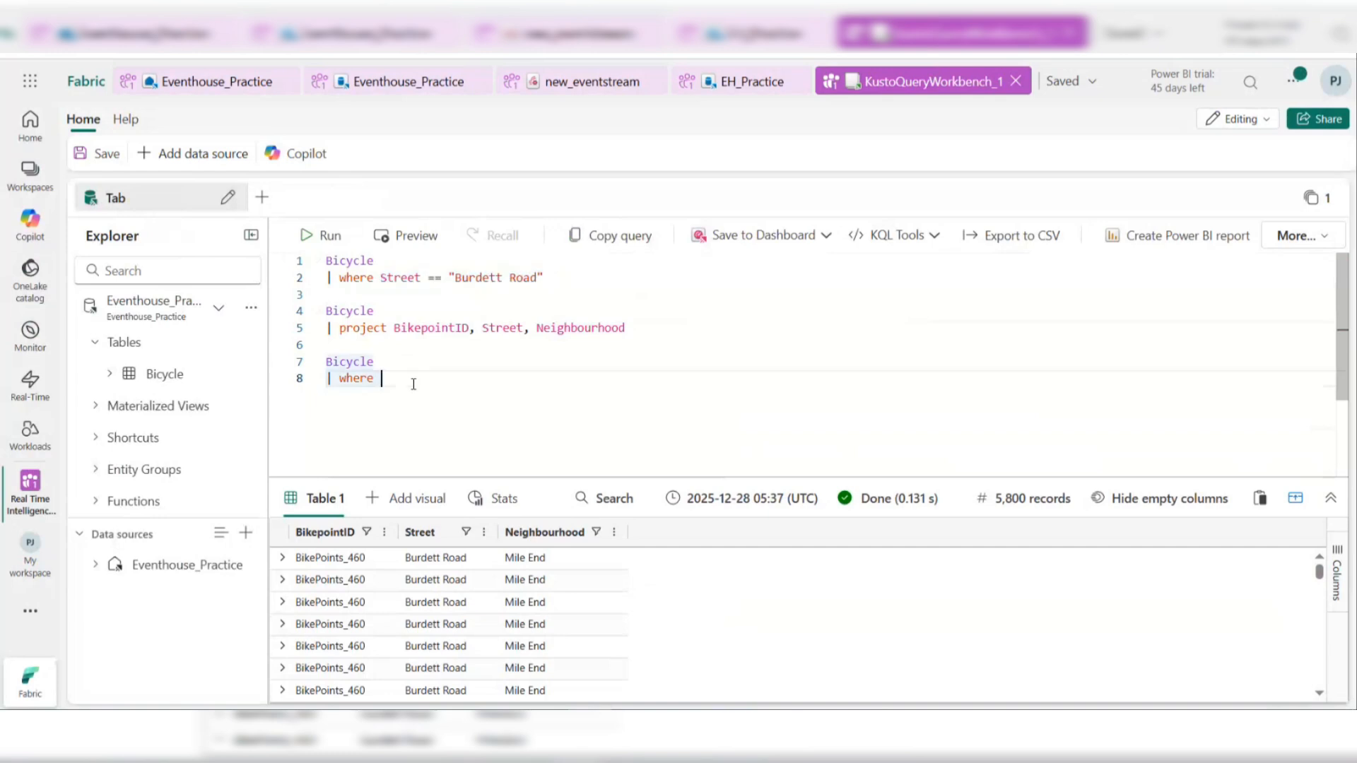
key(ctrl+v)
key(Return)
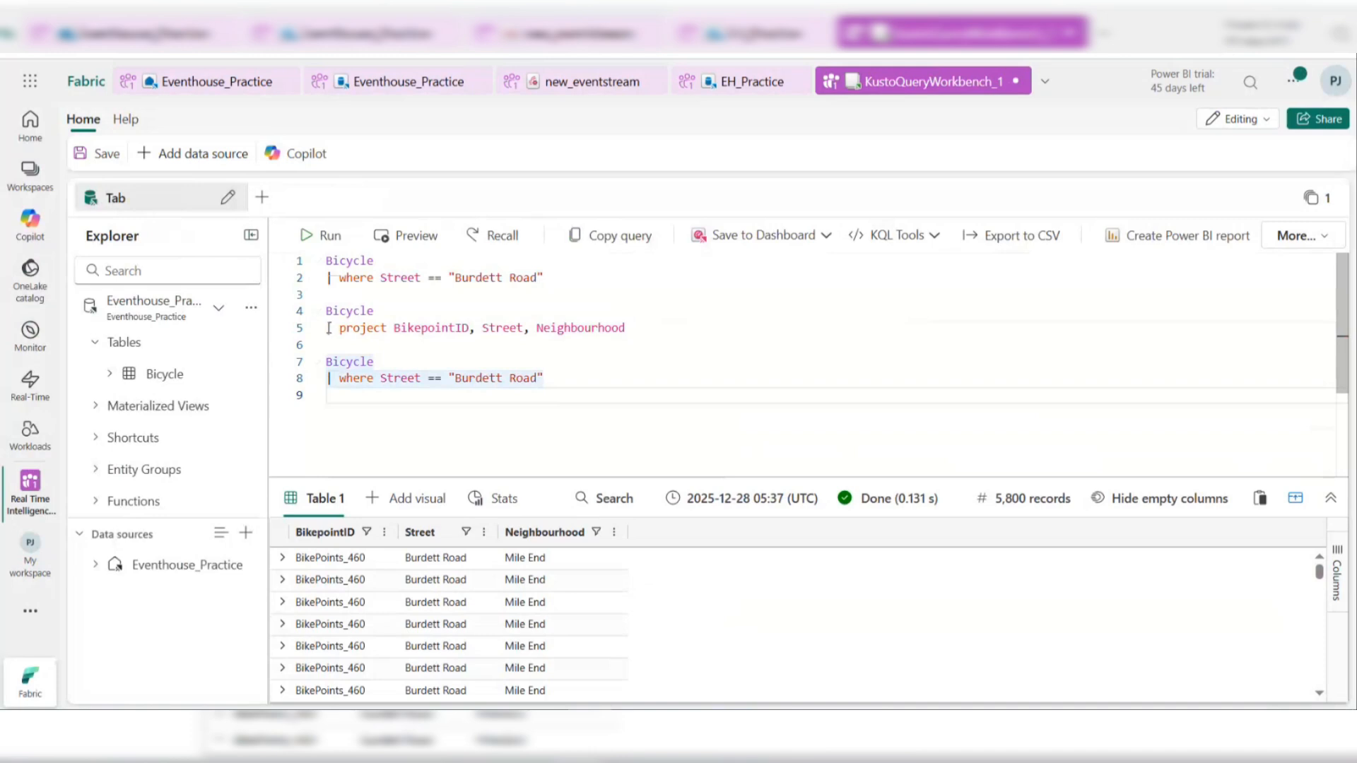
Add a project of BikepointID, Street, Neighbourhood and No_Bikes to the third query and run it
drag(328, 327, 633, 320)
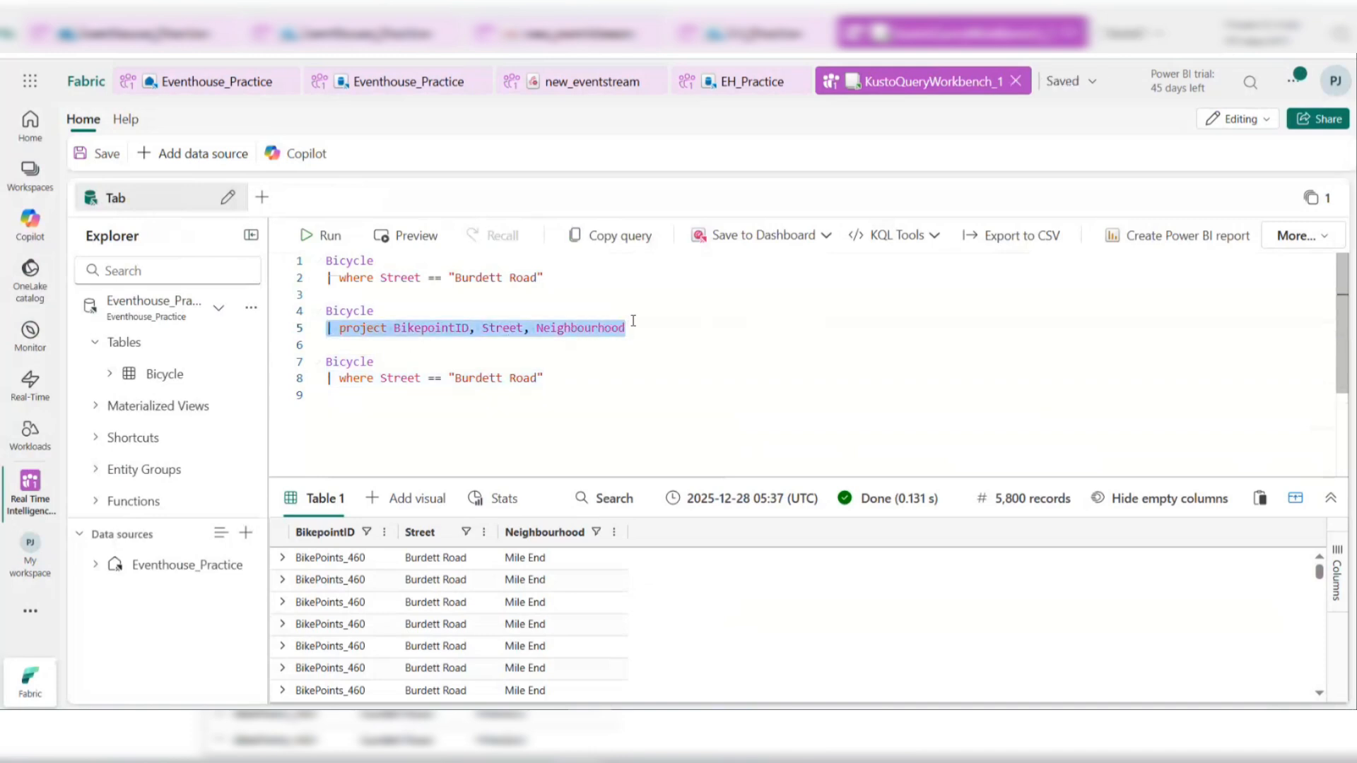
key(ctrl+c)
click(364, 395)
key(ctrl+v)
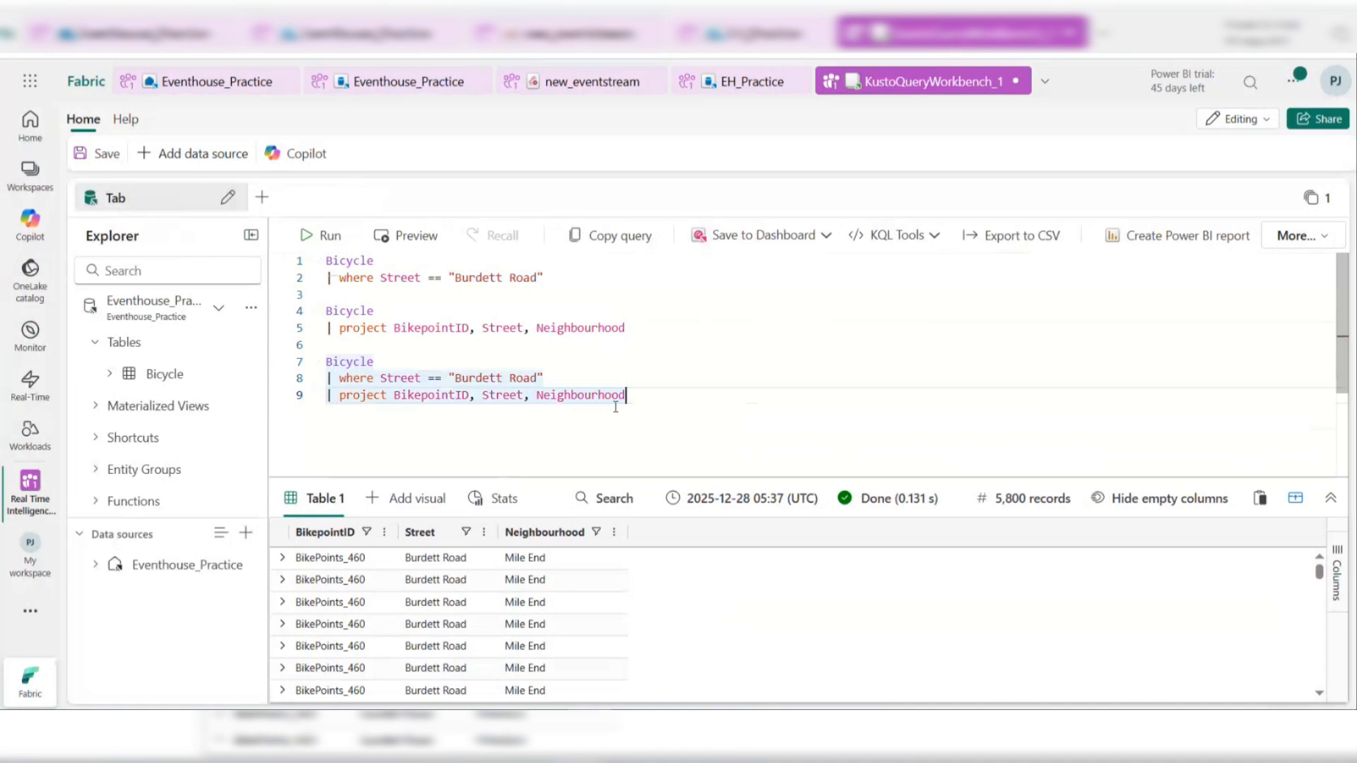
text(,)
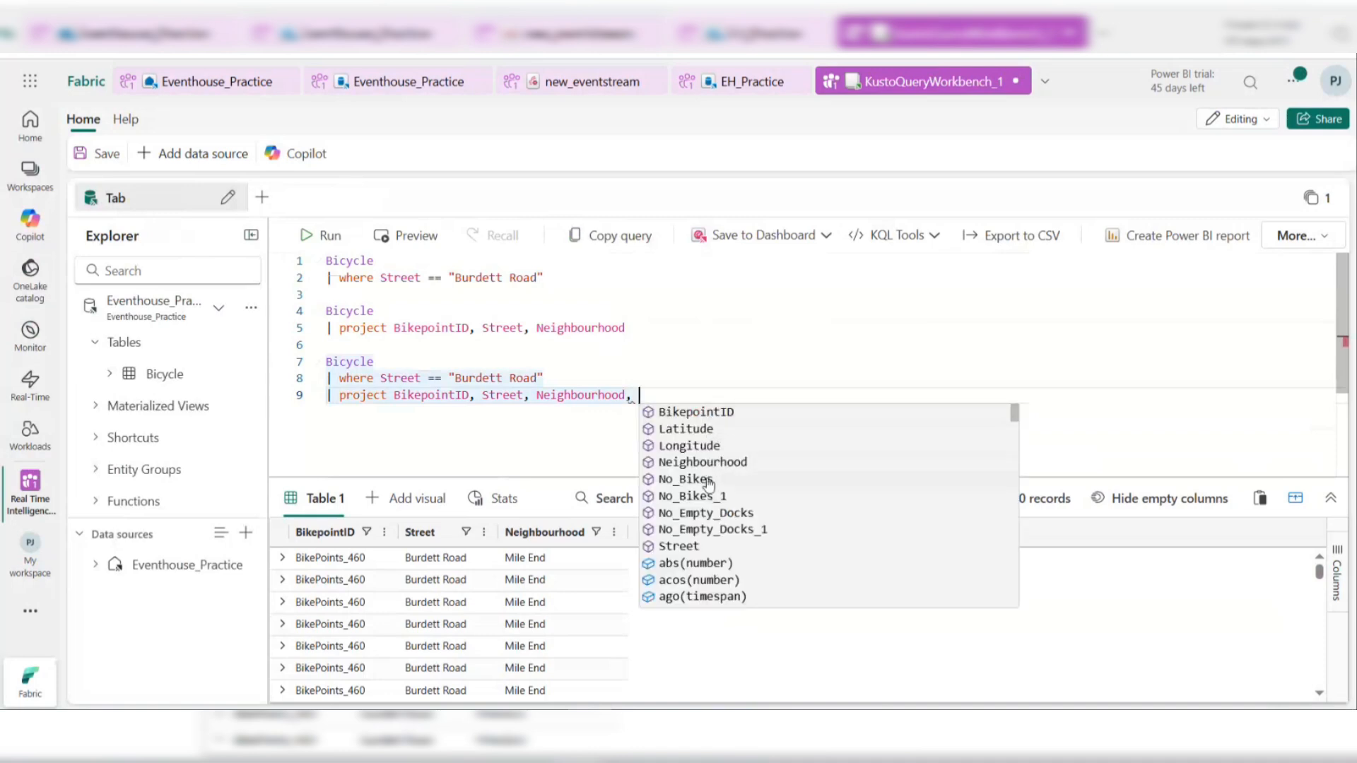
click(702, 480)
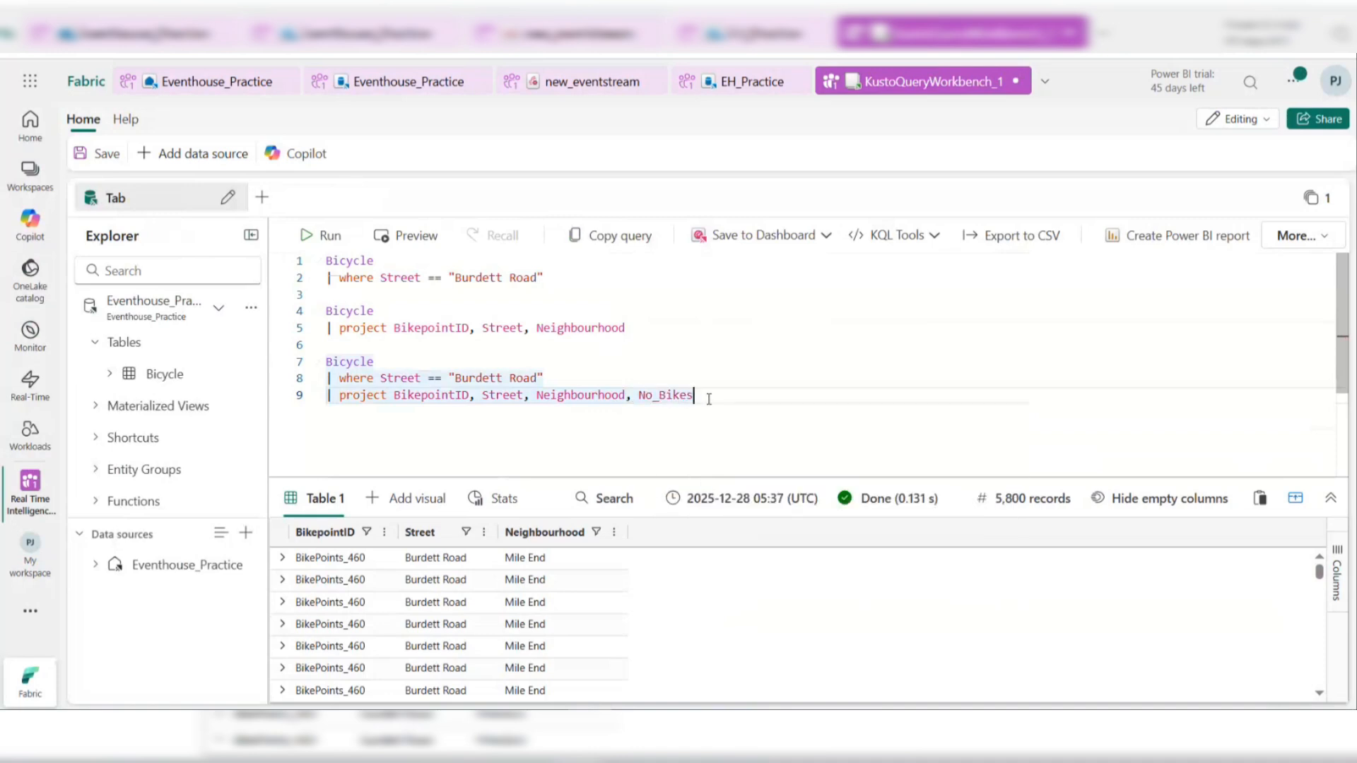
drag(695, 396, 317, 362)
click(315, 235)
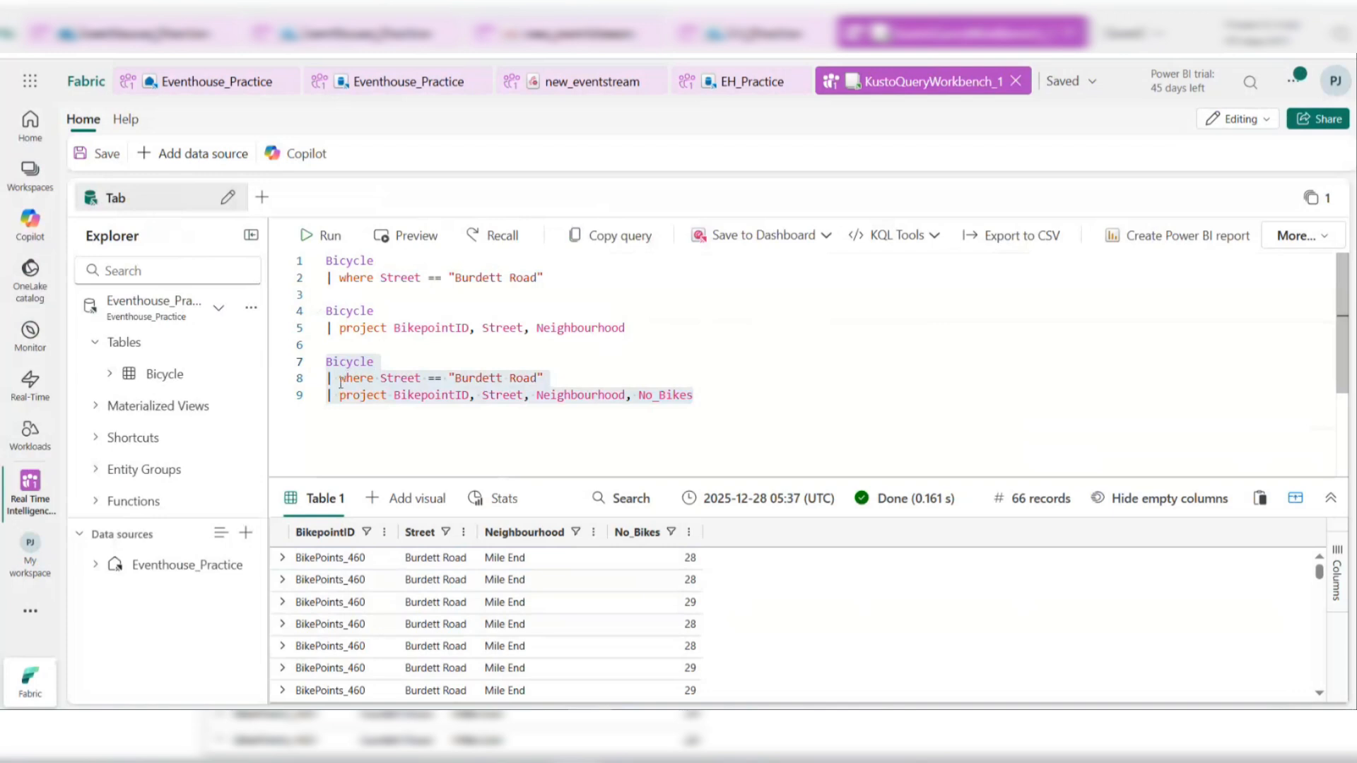
Start a fourth query on the Bicycle table with a pipe below the third query
drag(544, 378, 718, 372)
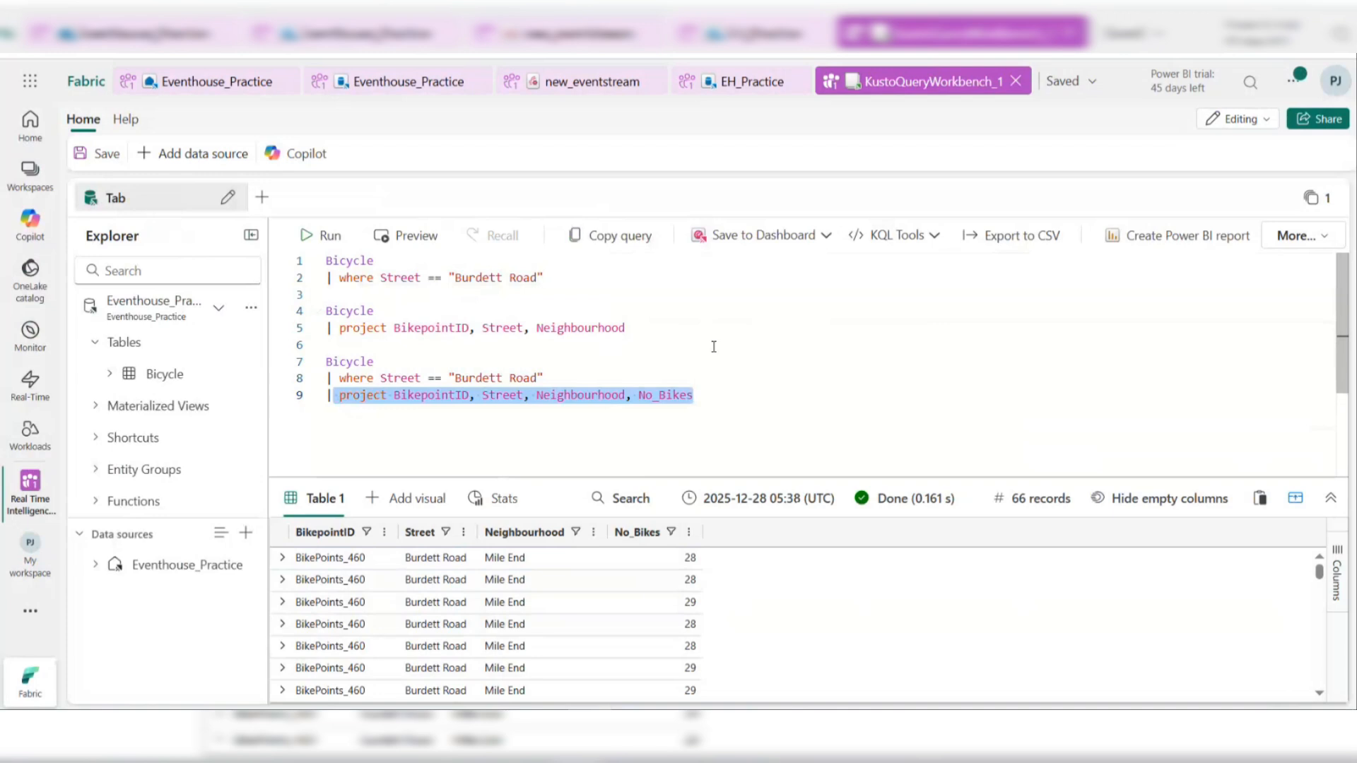
click(728, 391)
key(Return)
key(Return)
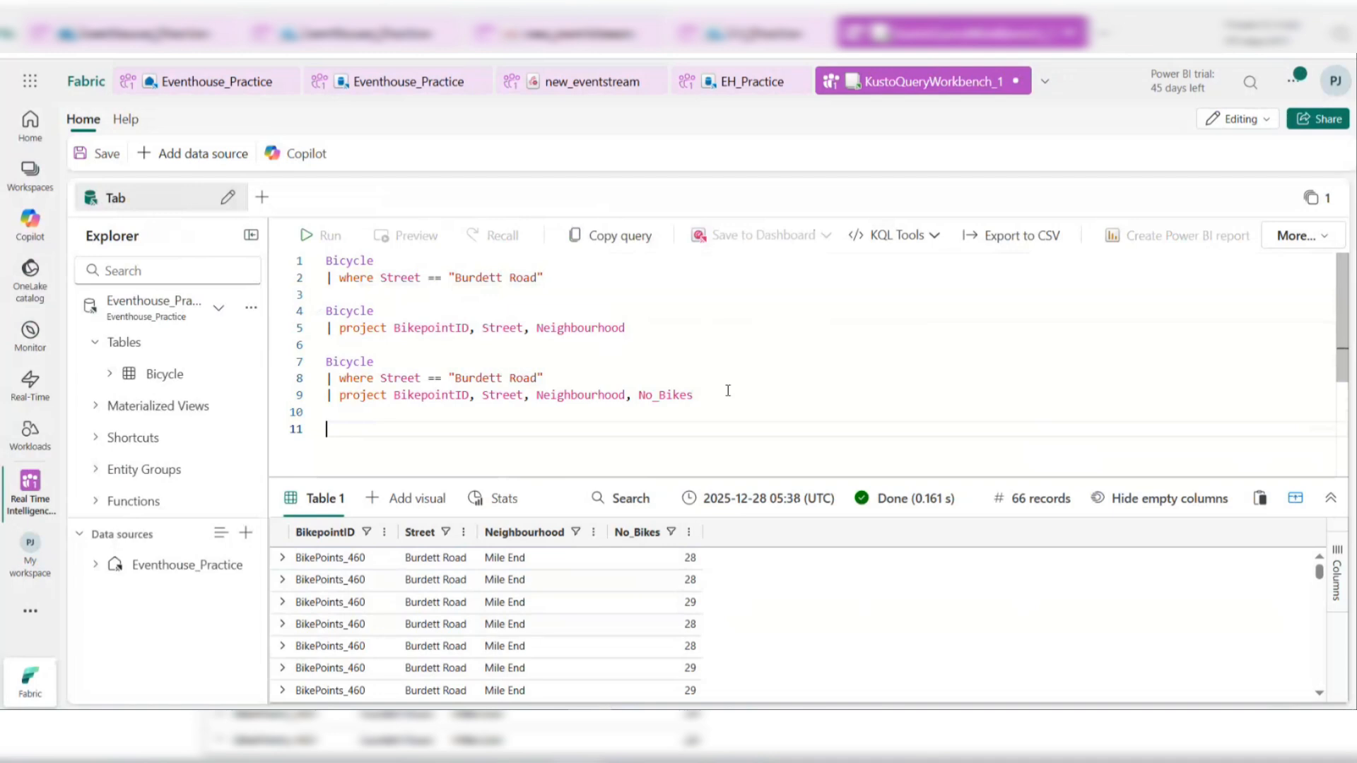
text(b)
key(Return)
key(Return)
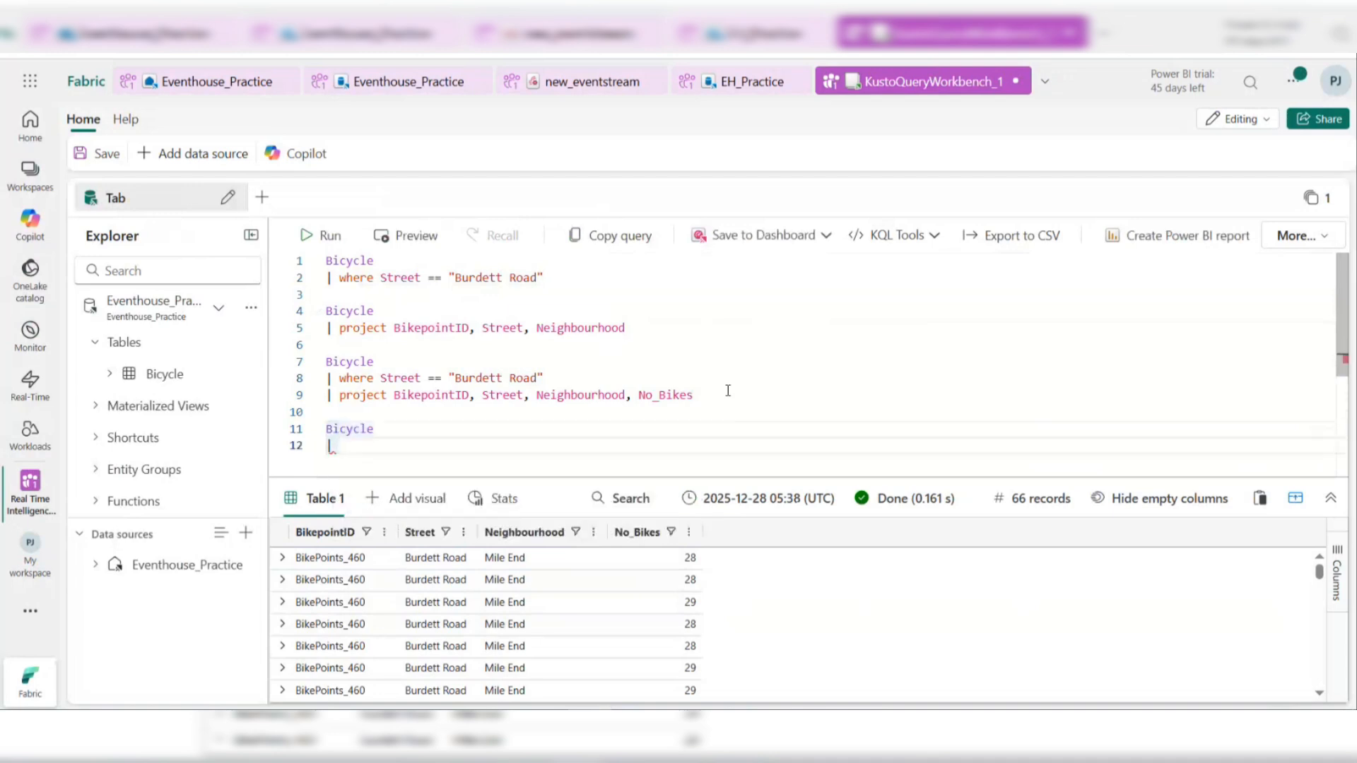
Write a summarize in the fourth query setting total_bikes to sum(No_Bikes)
text(summ)
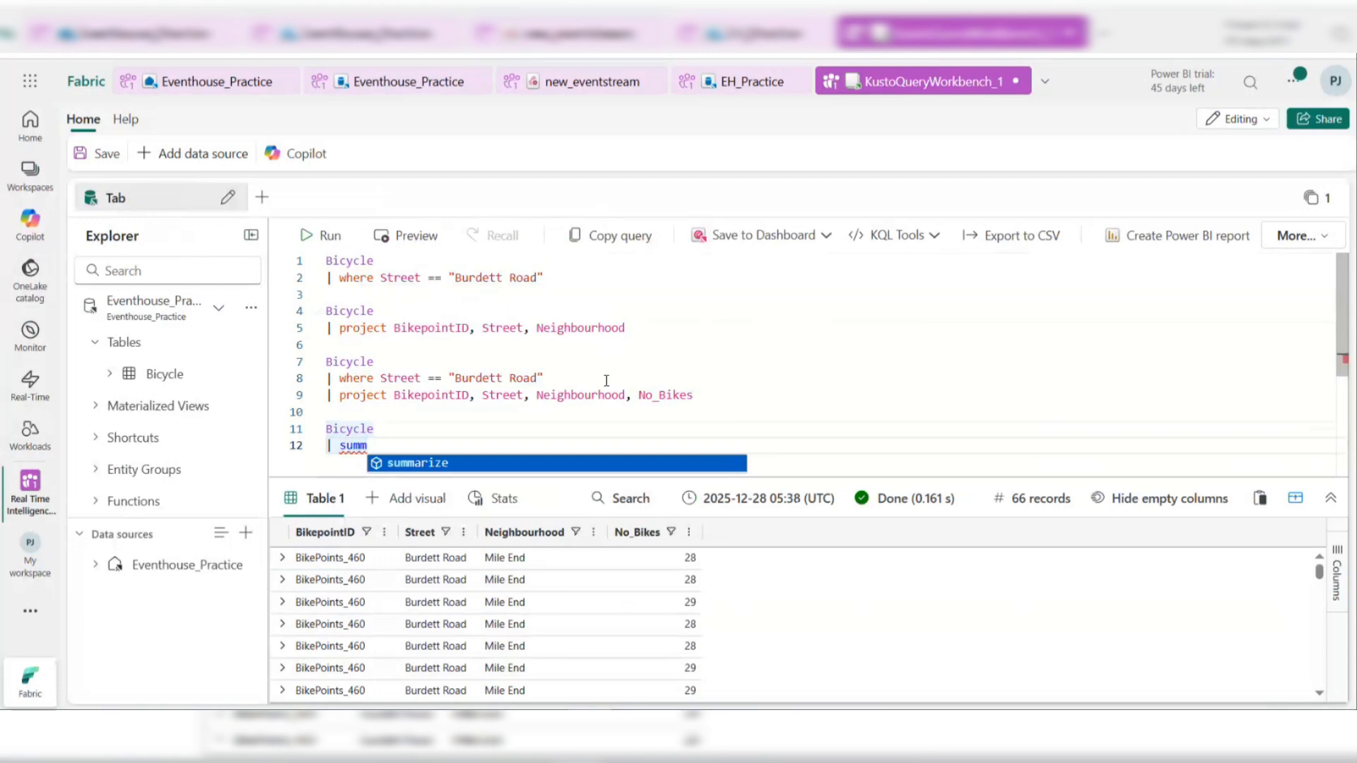
click(433, 463)
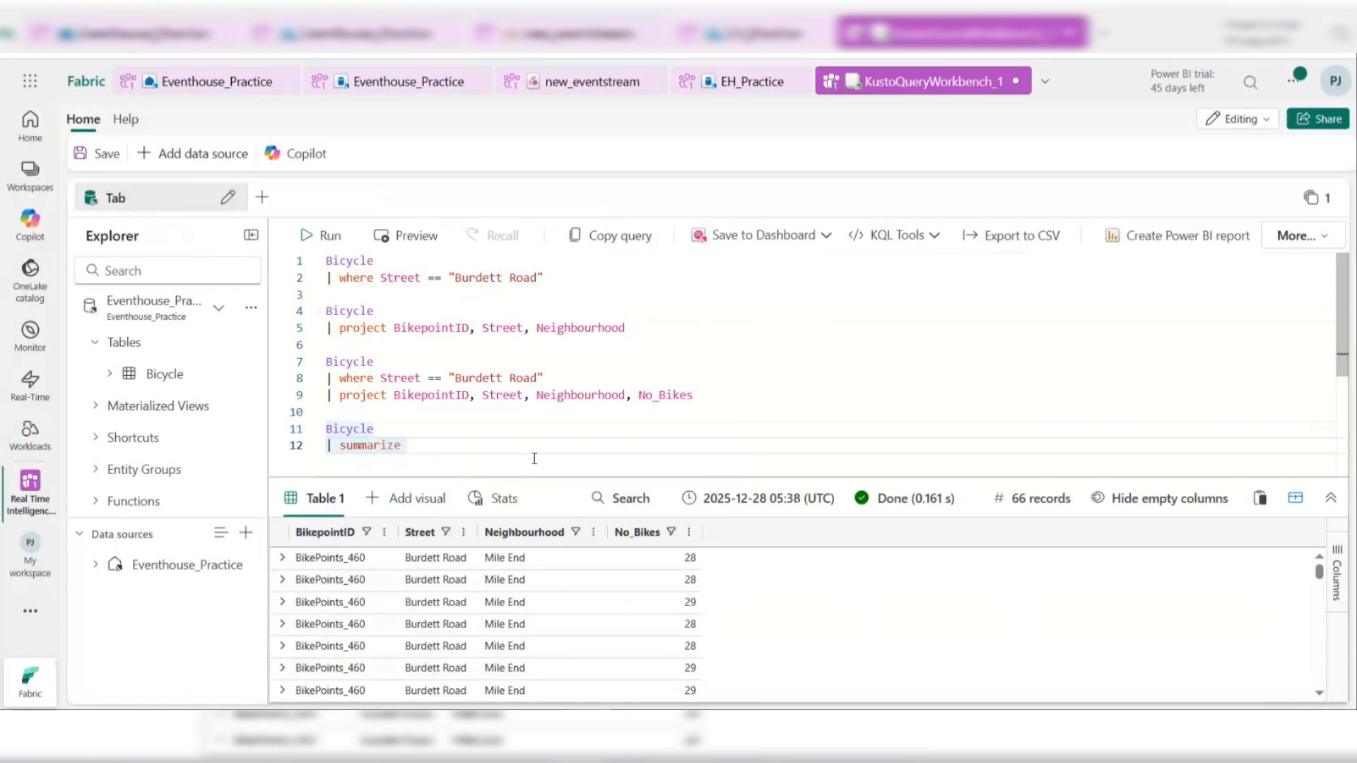
text(t)
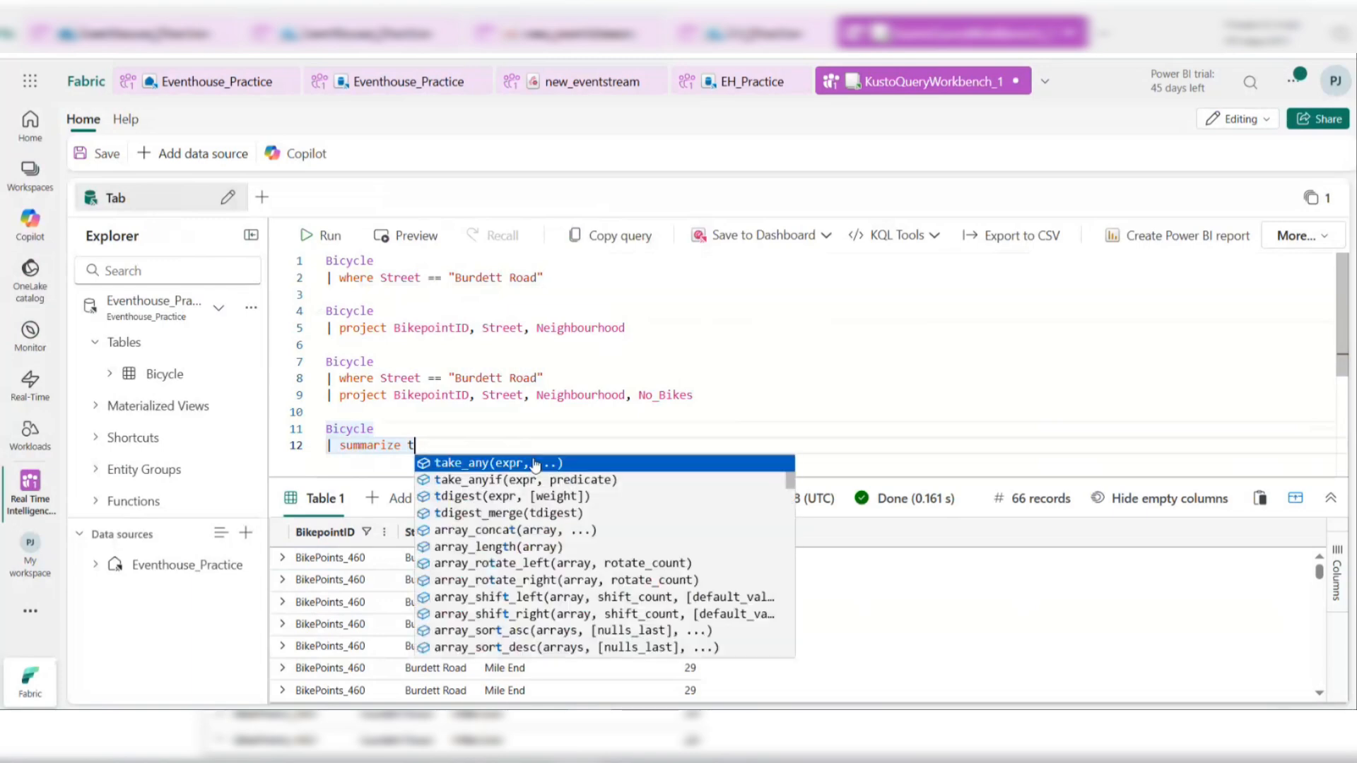
text(otal_bik)
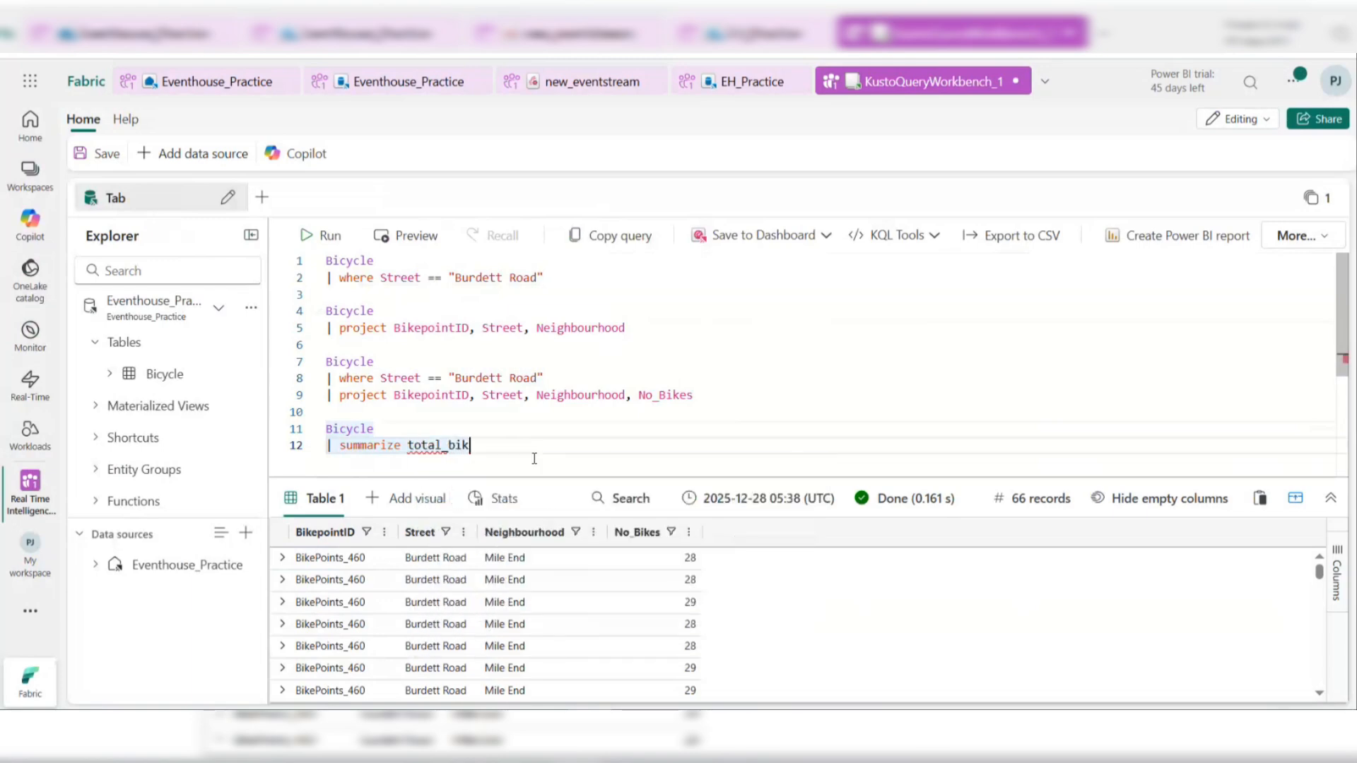
text(es = sun)
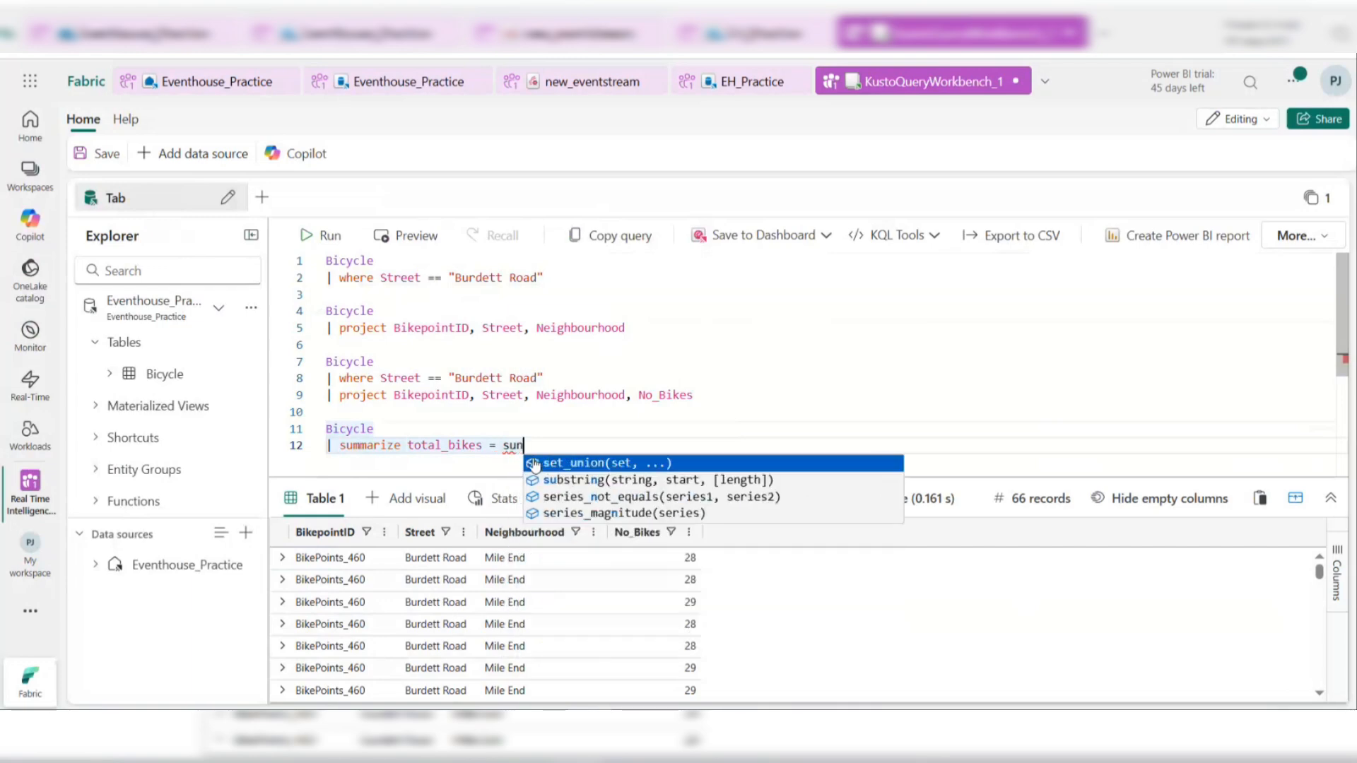
key(BackSpace)
text(m)
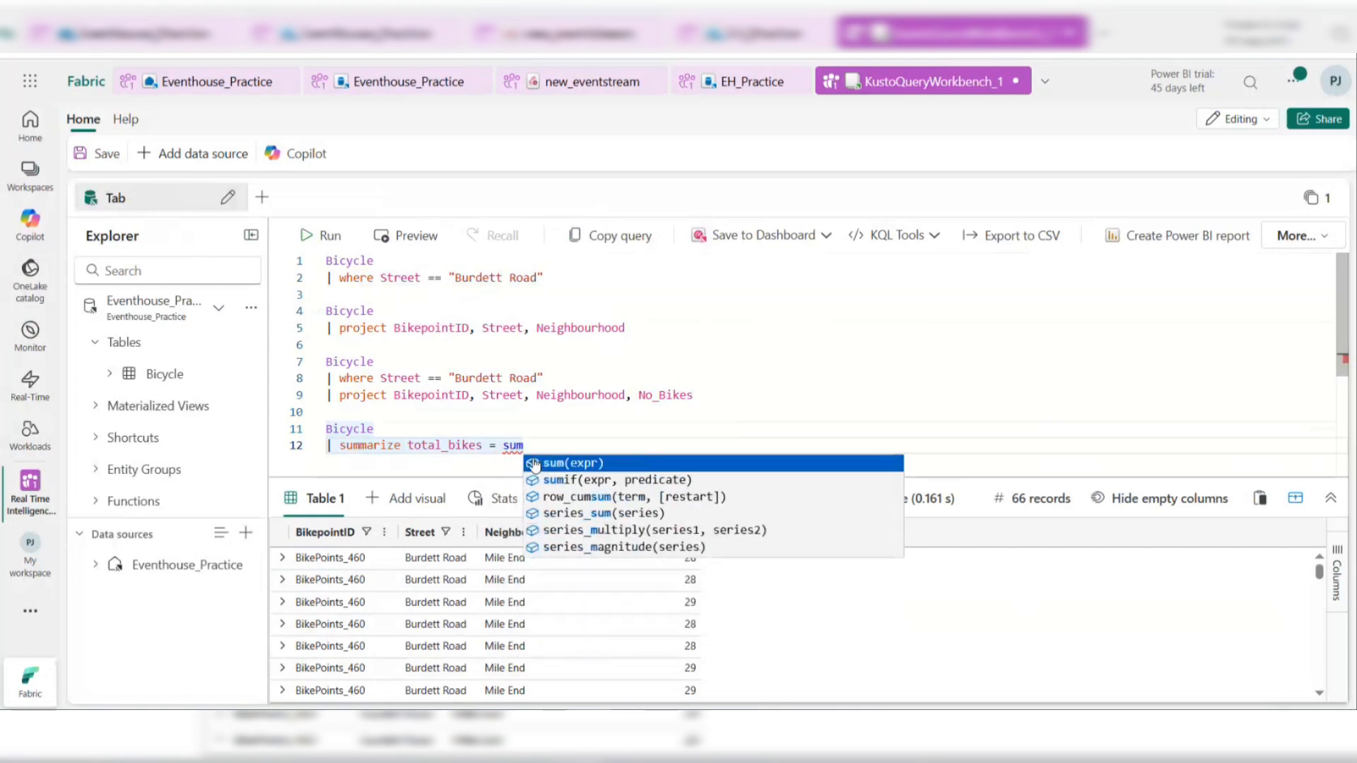
click(533, 465)
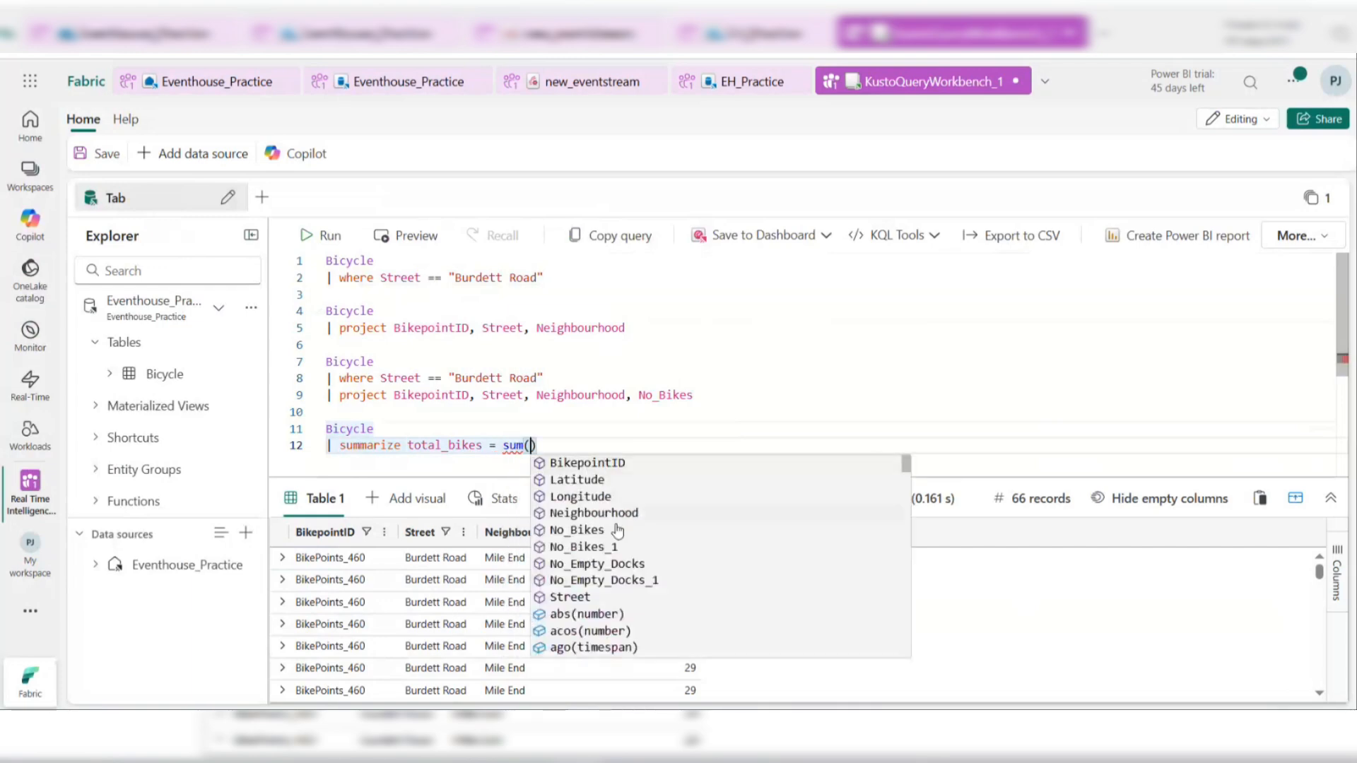
click(607, 532)
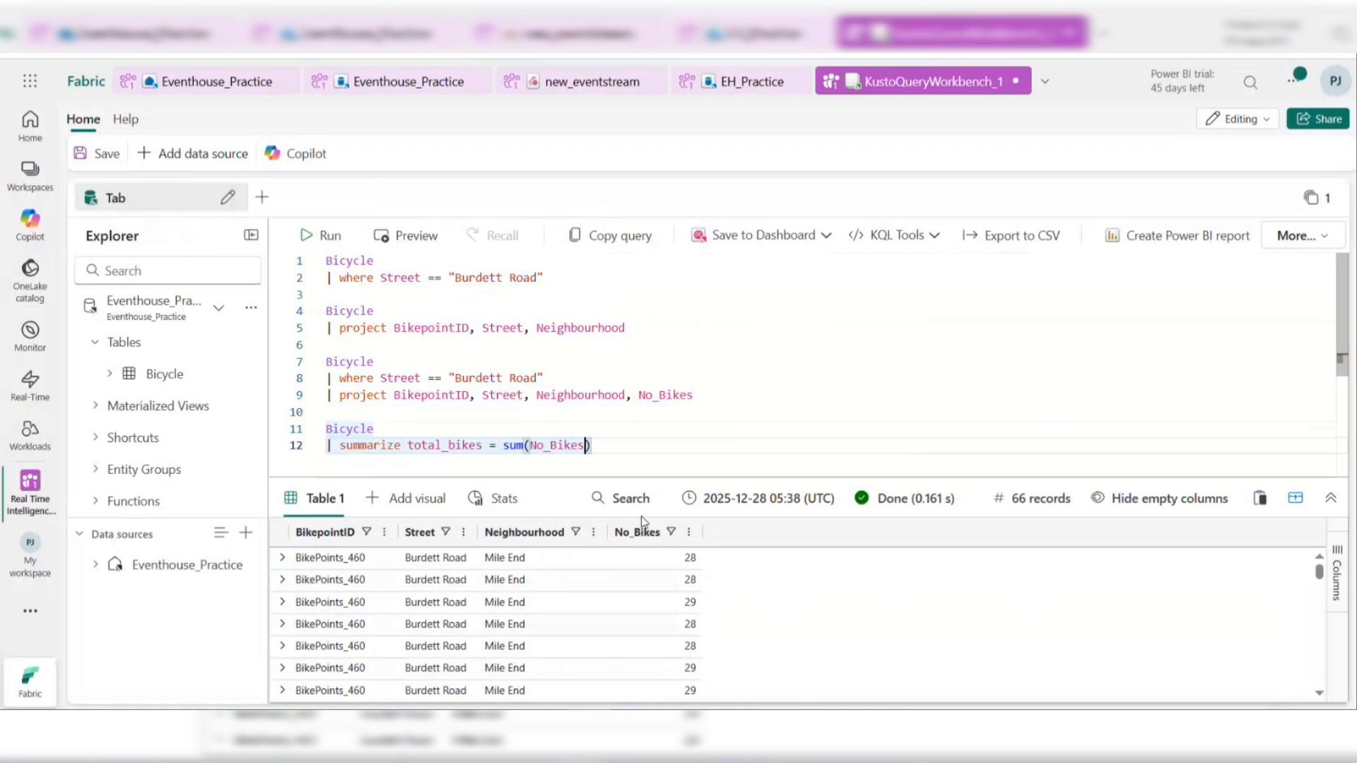
Group the summary by Street, select the fourth query and run it
text(by )
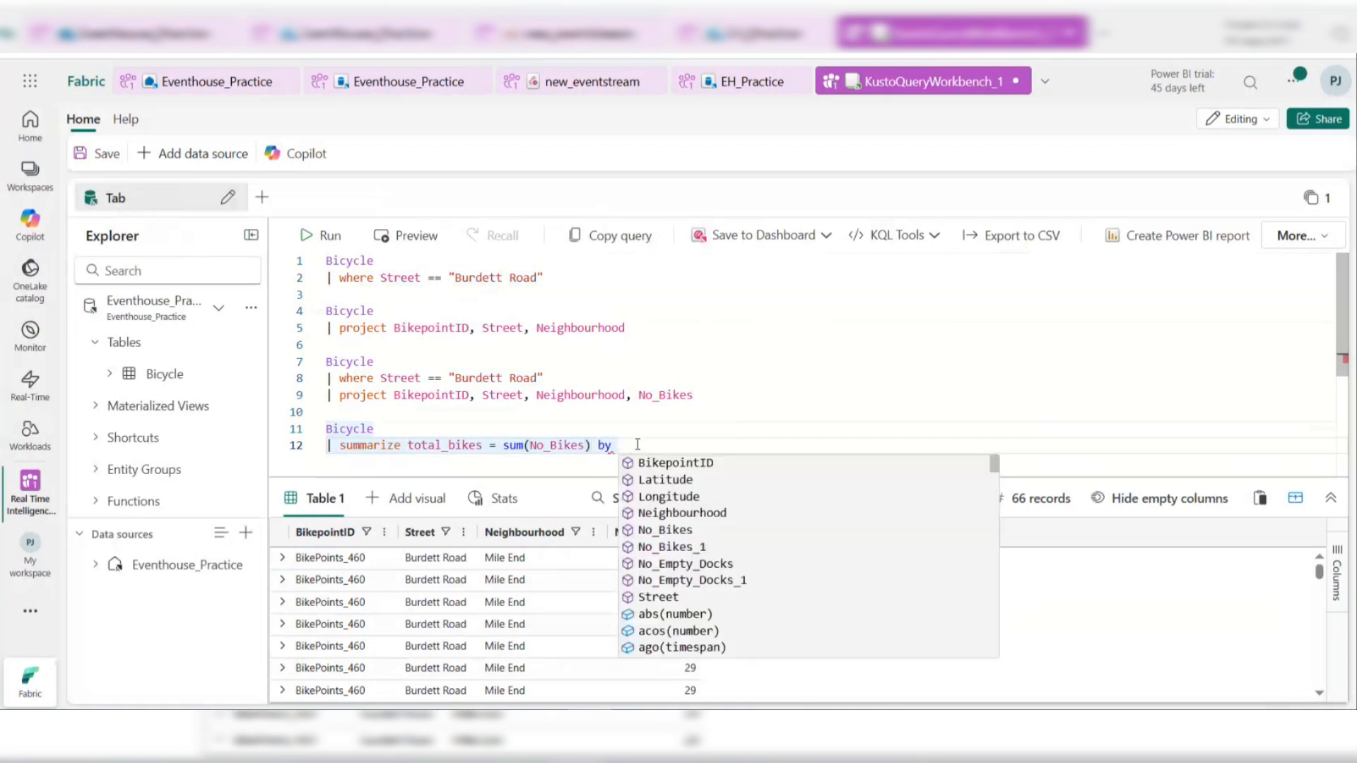
text(Street)
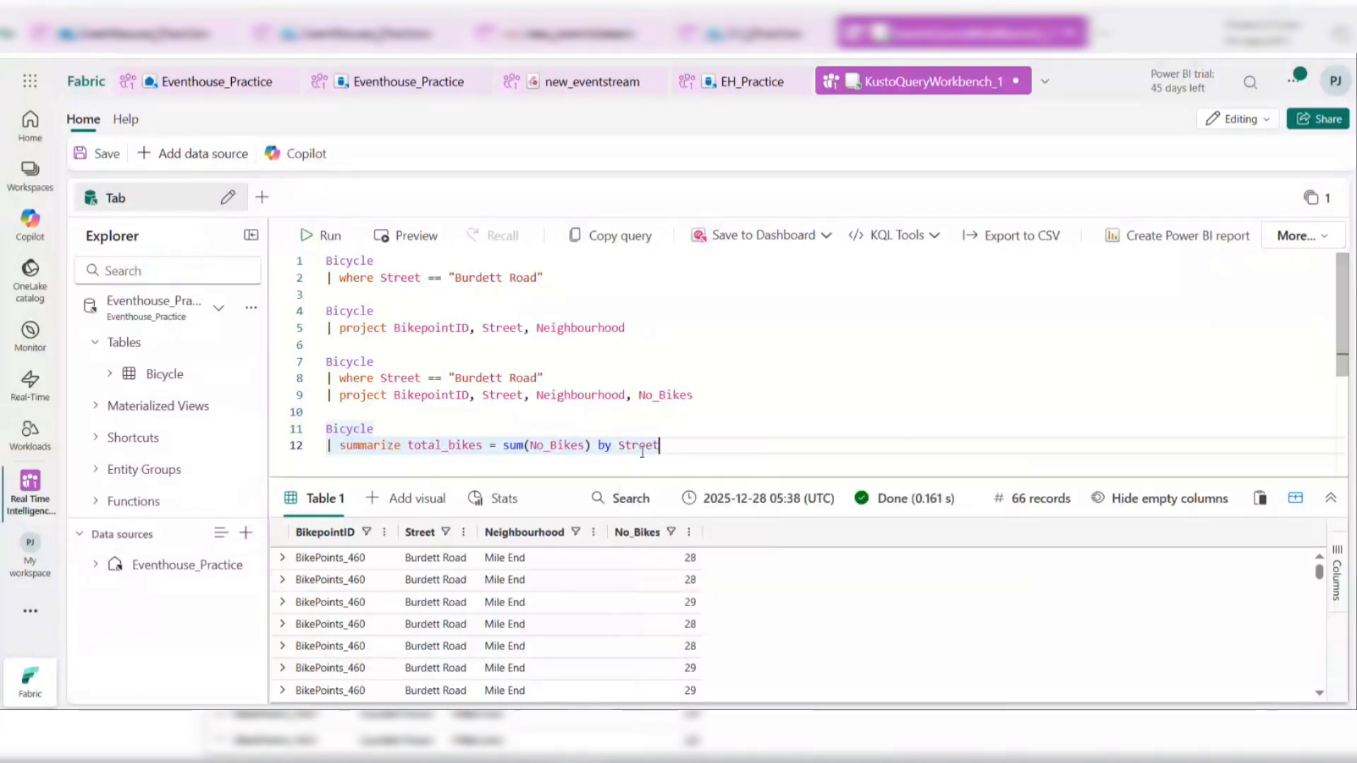
key(shift+Up)
key(shift+Up)
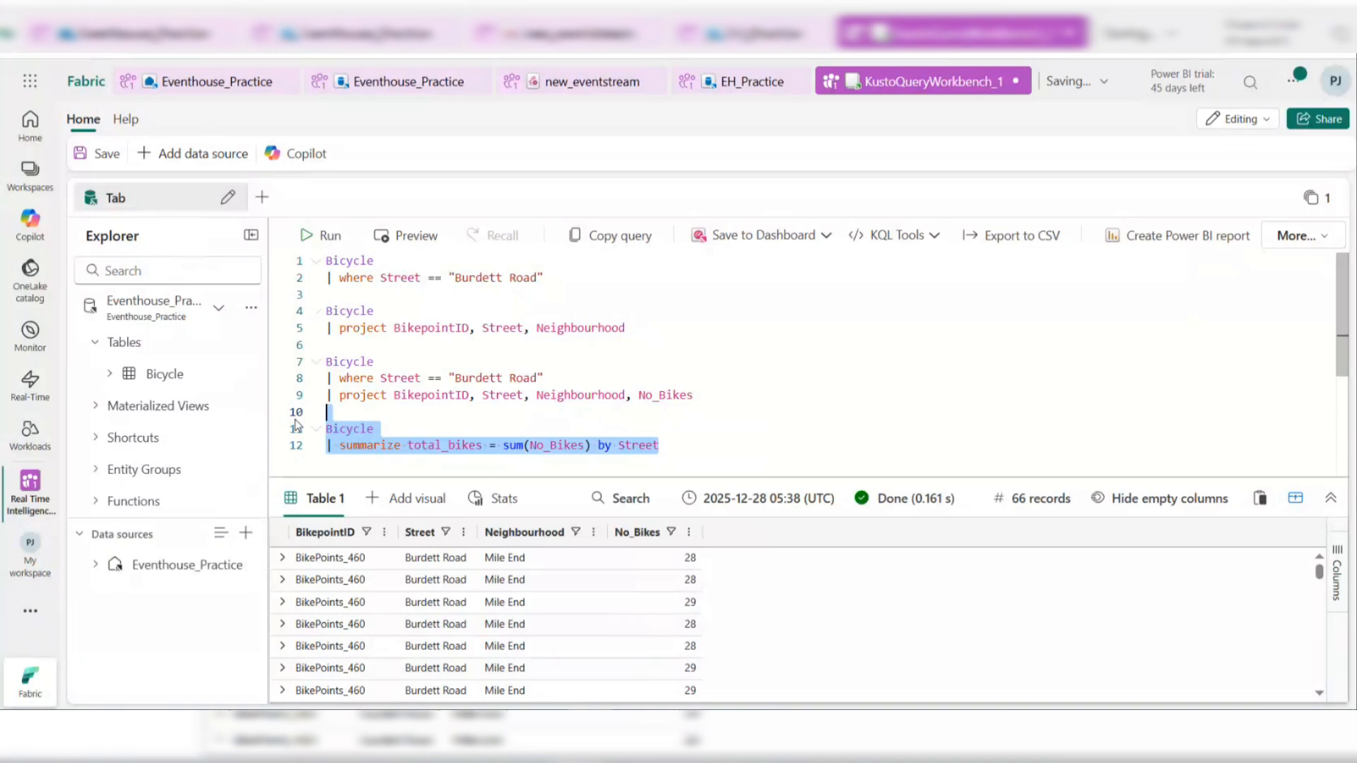
click(311, 235)
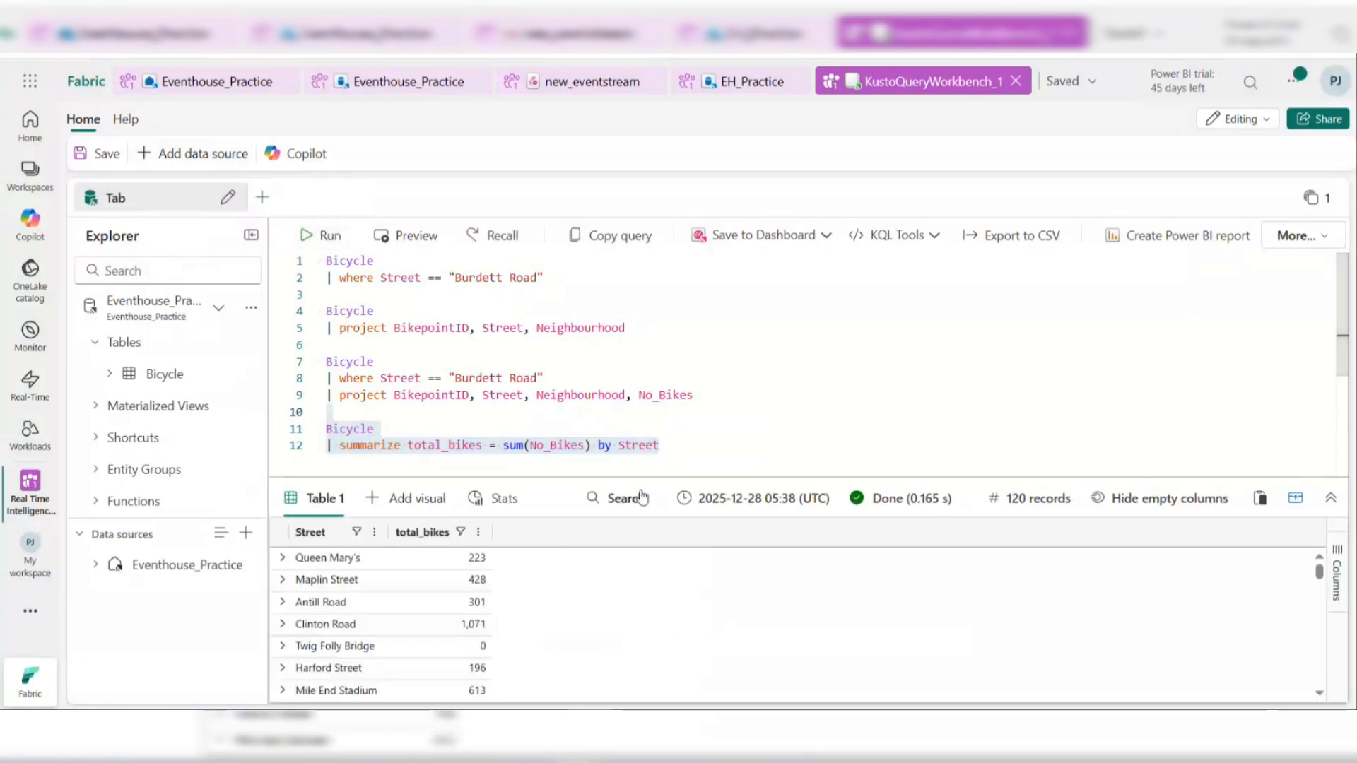
Scroll through the total_bikes per Street results
drag(672, 376, 664, 284)
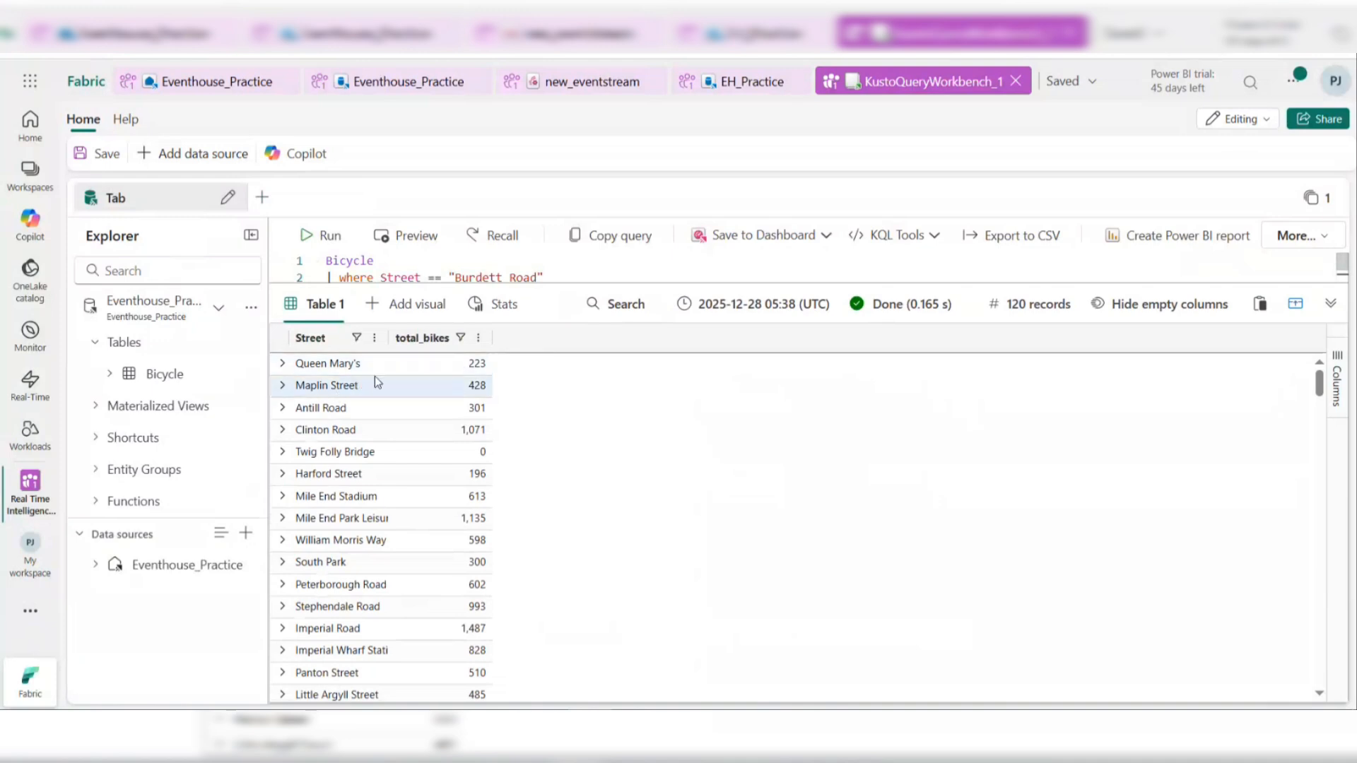
scroll(472, 576, down, 10)
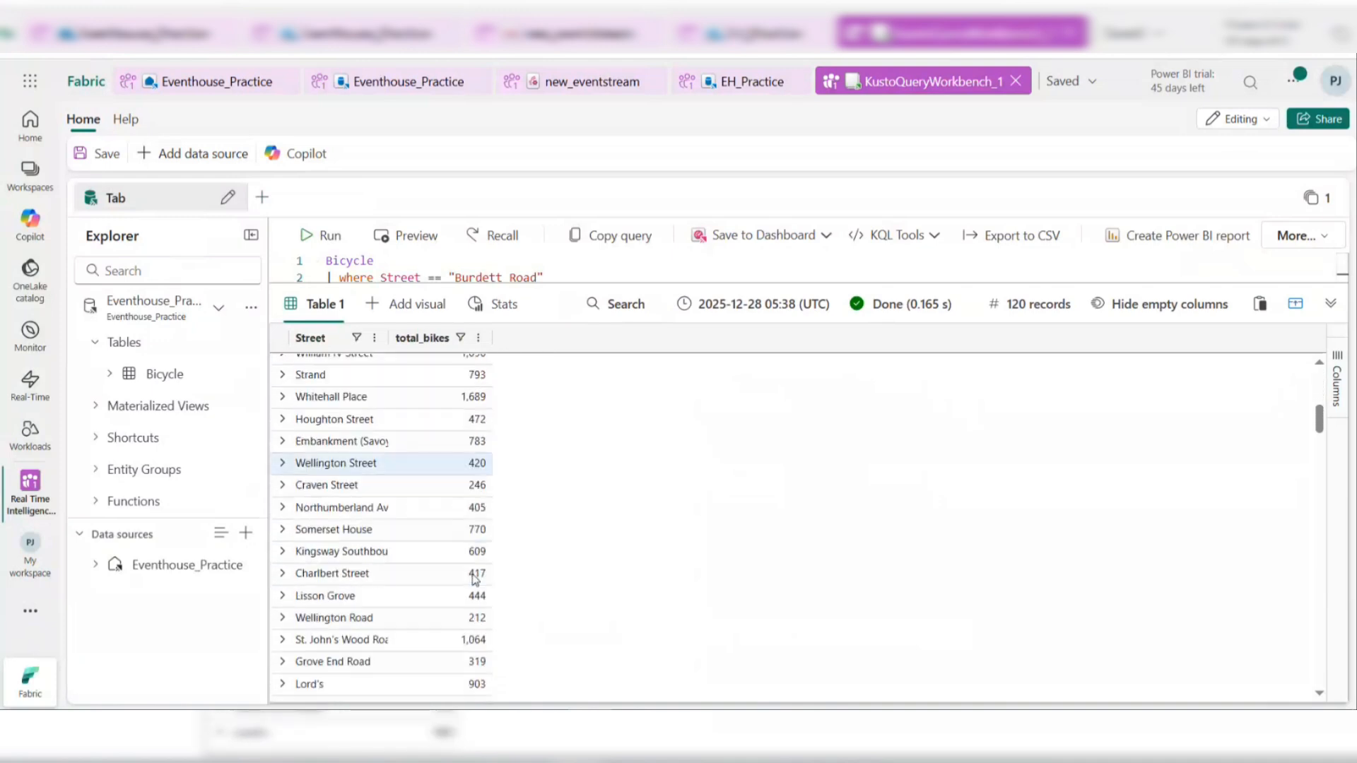
scroll(473, 576, up, 10)
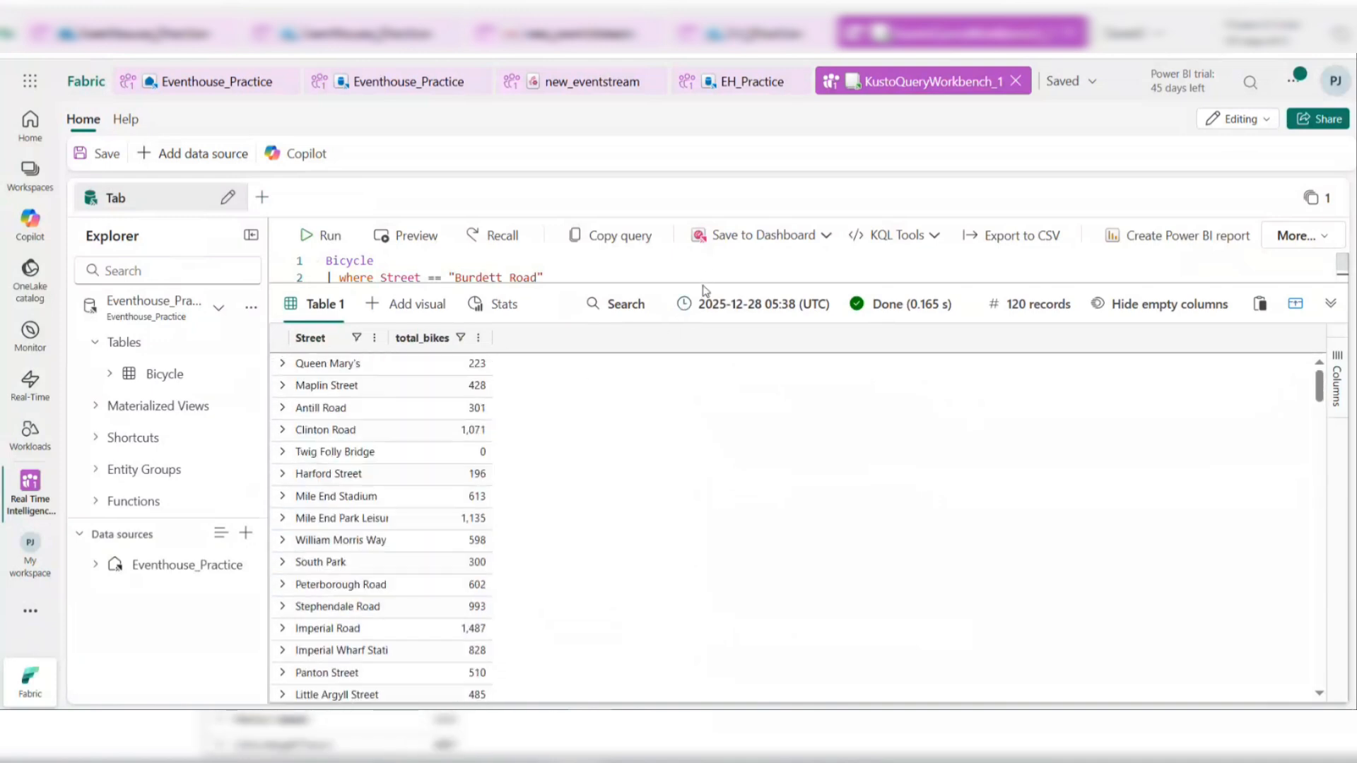
drag(703, 283, 701, 530)
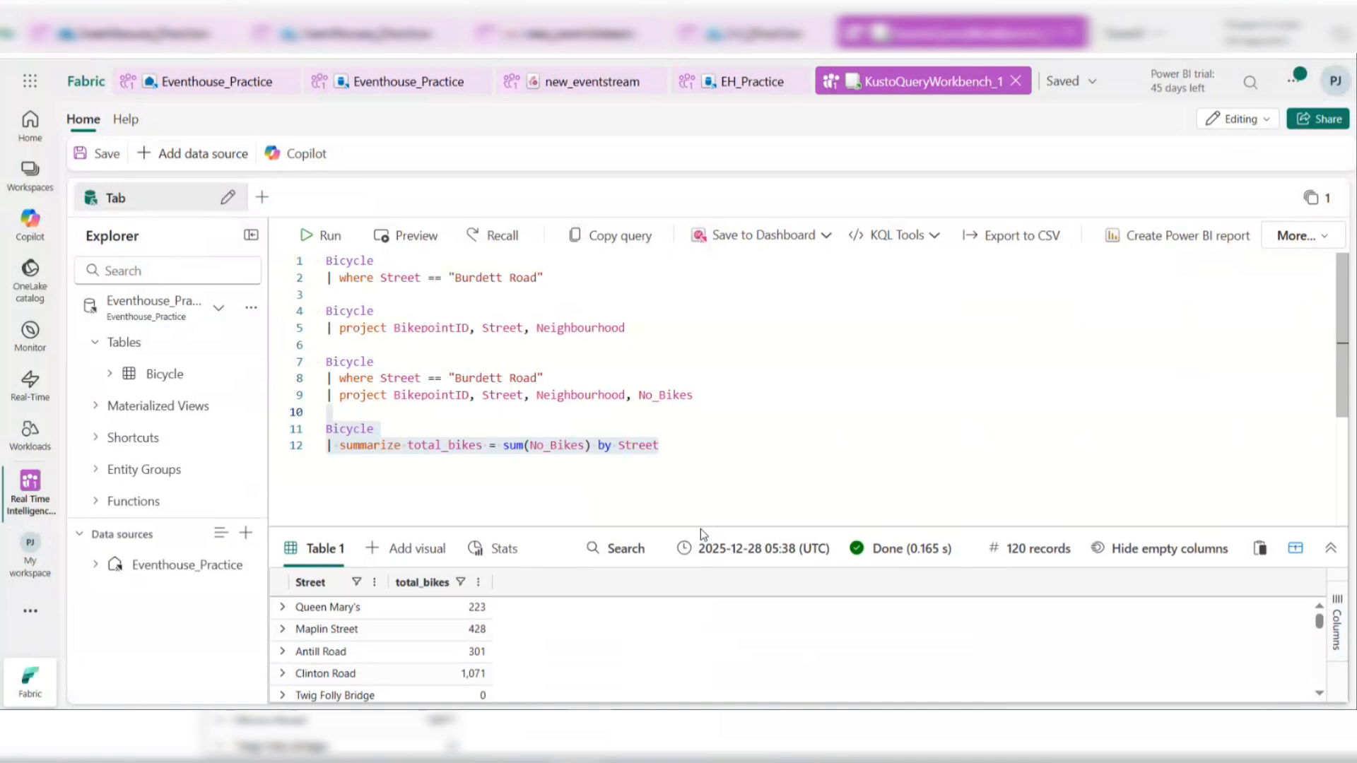
Select the entire text of all four queries in the editor
click(717, 427)
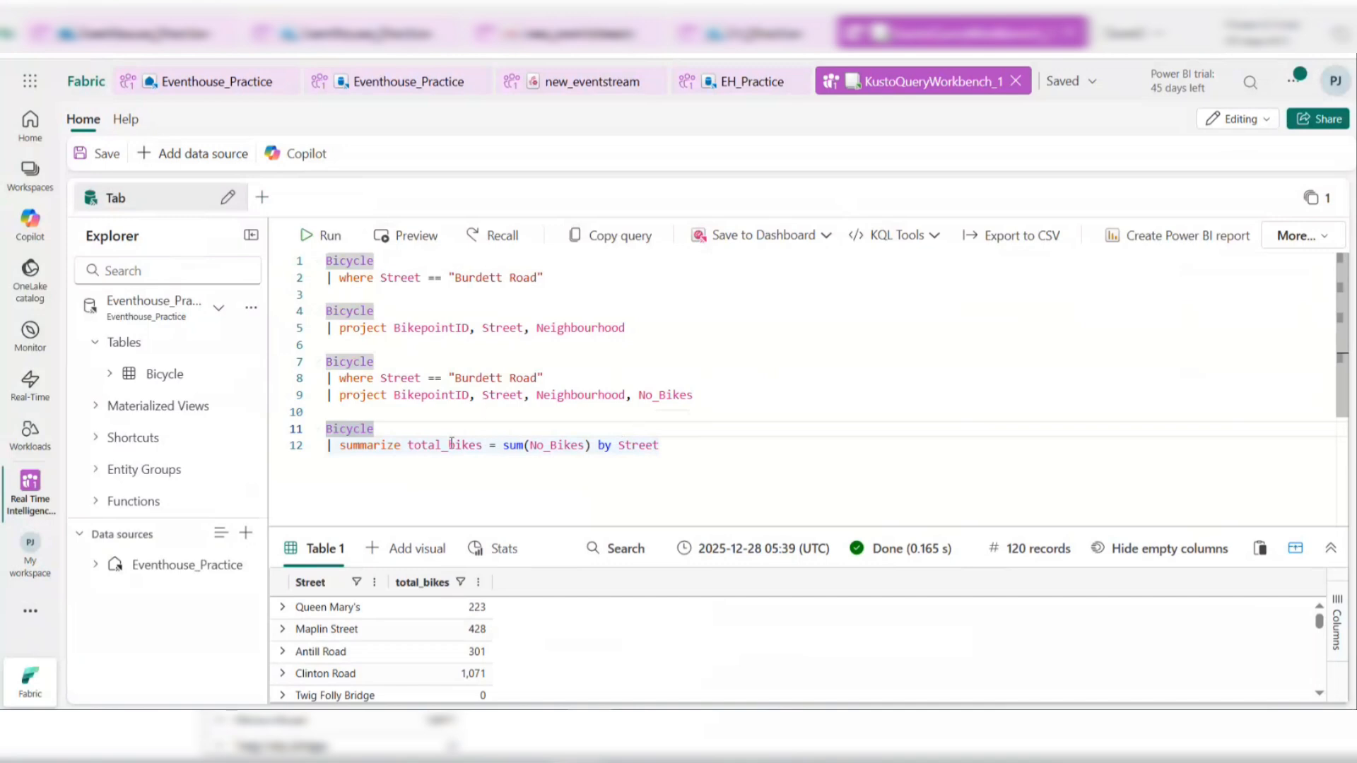
drag(659, 445, 301, 265)
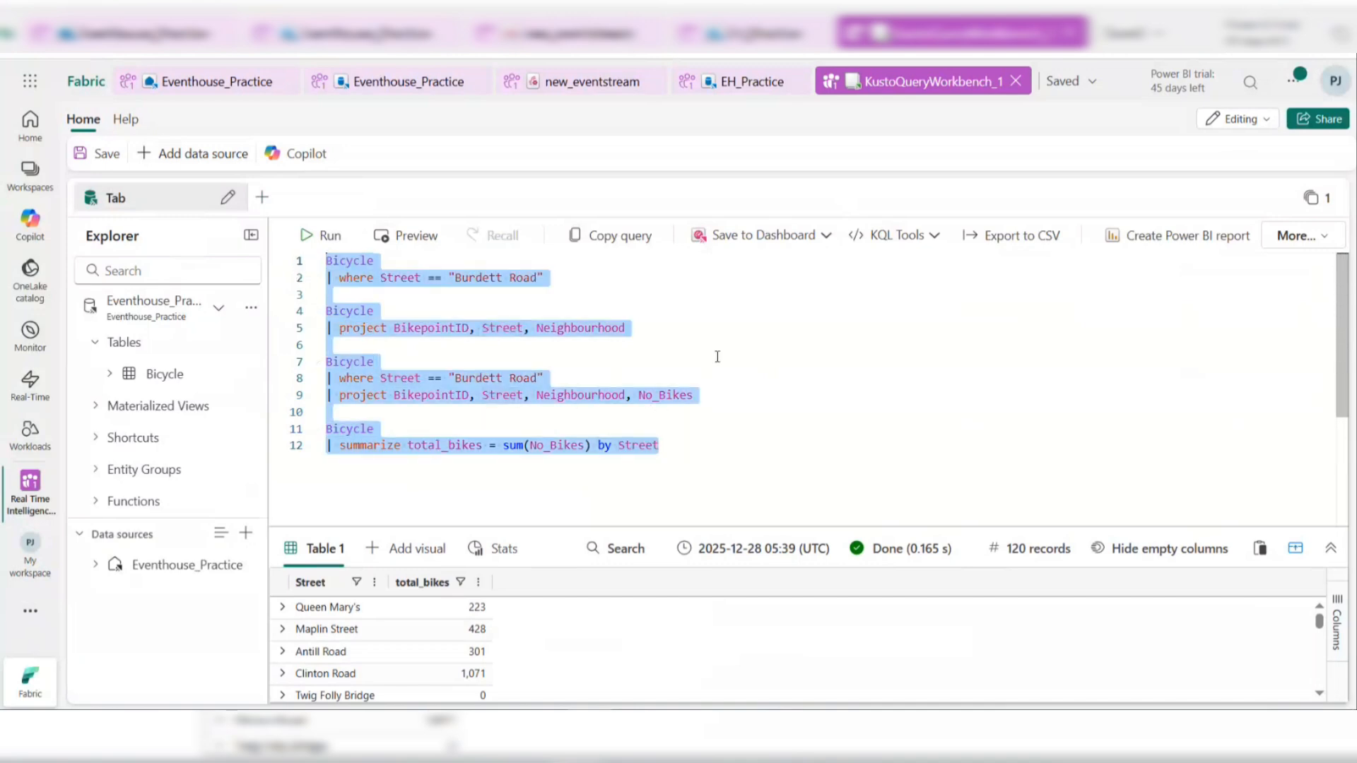